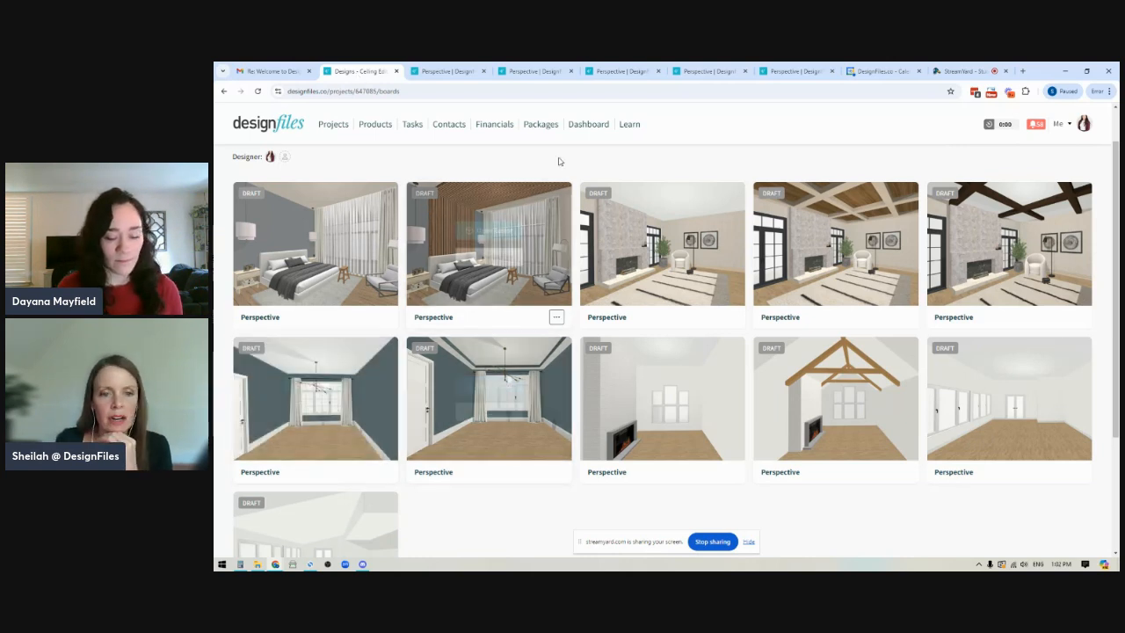
- Look through the project's sample ceiling designs, from the wood-slat bedroom to the blue room with the tray ceiling
click(497, 257)
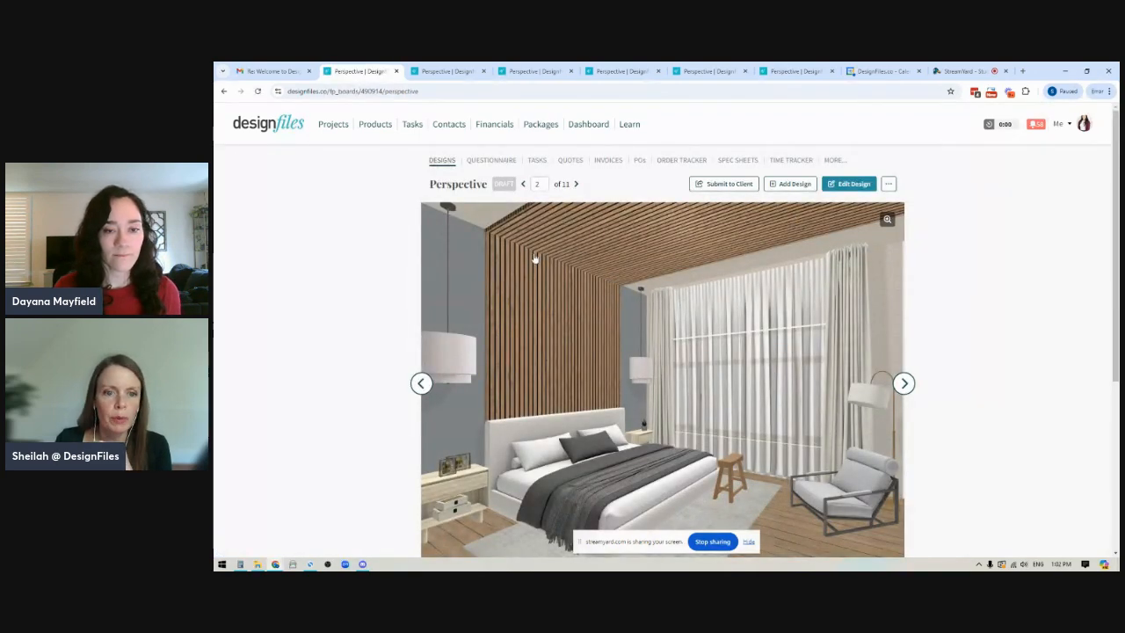
click(904, 383)
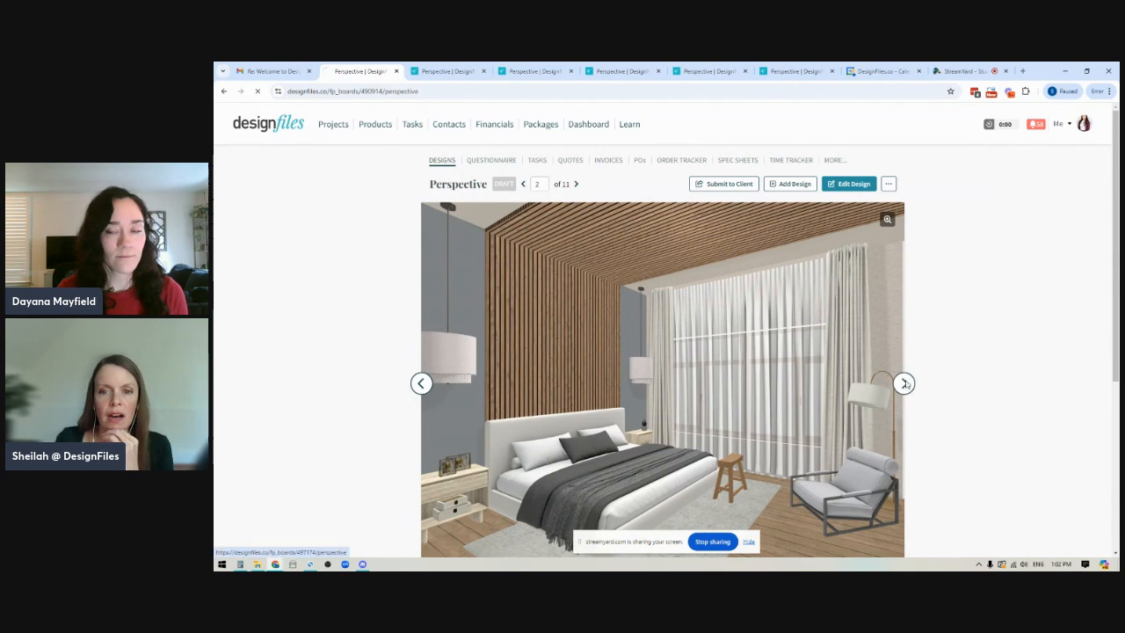
click(904, 383)
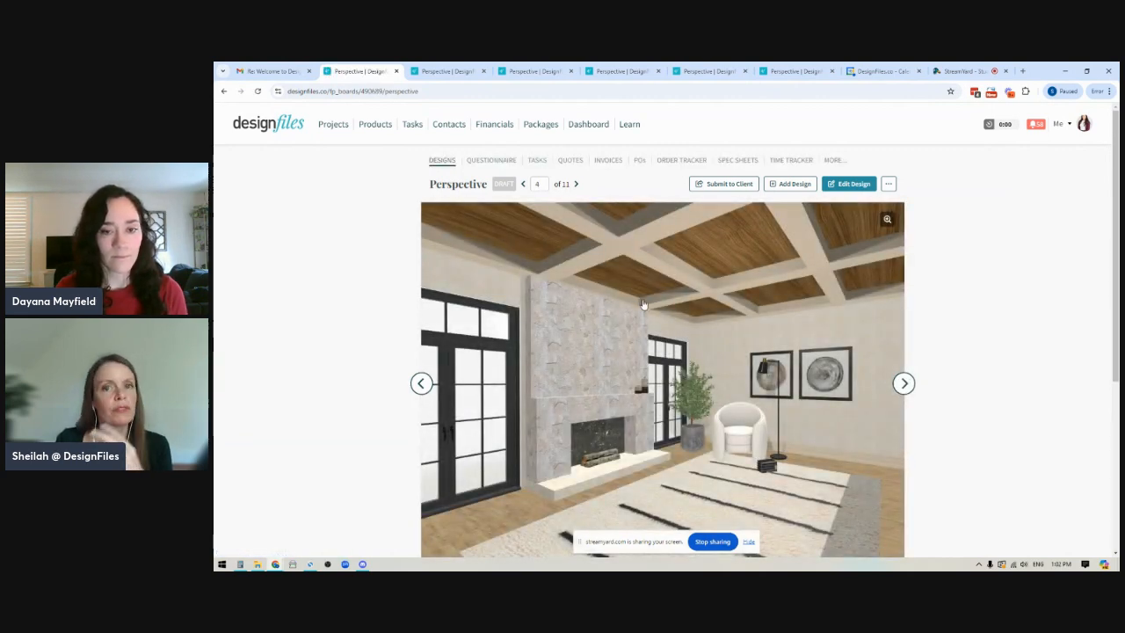
click(905, 384)
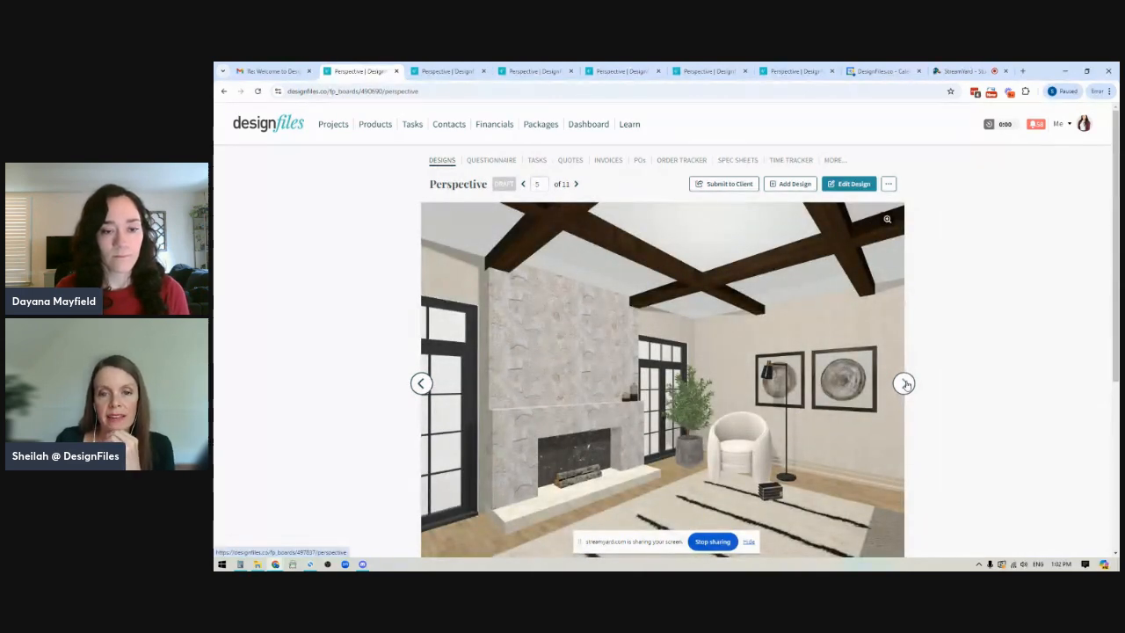
click(905, 384)
click(905, 384)
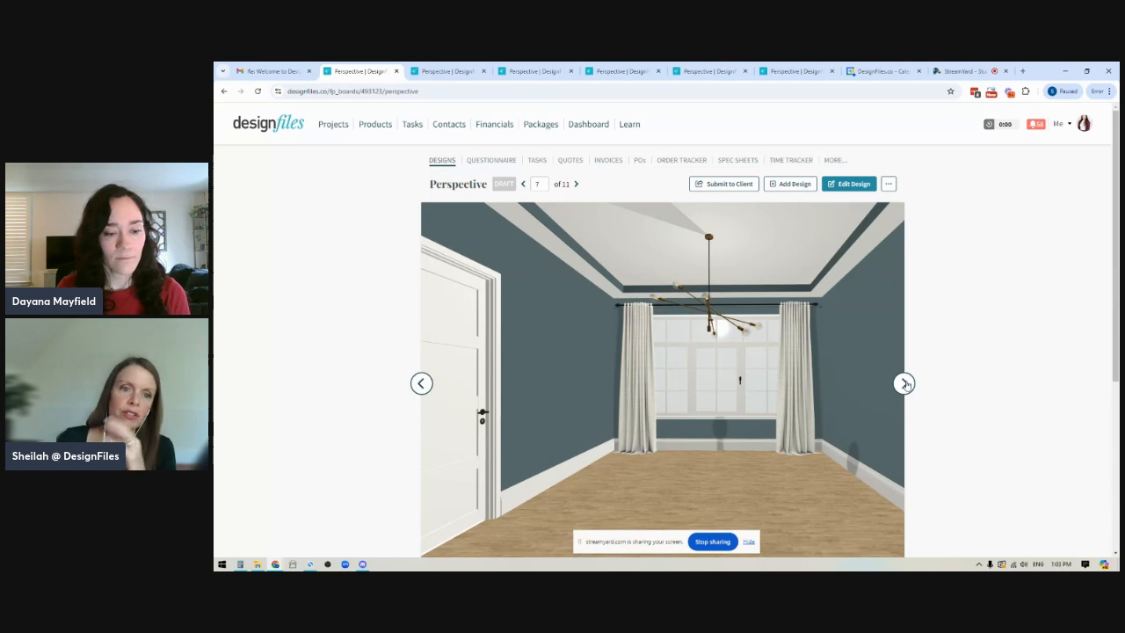
- Return to the project's designs and view the last vaulted-ceiling room and the wood-slat bedroom
click(440, 161)
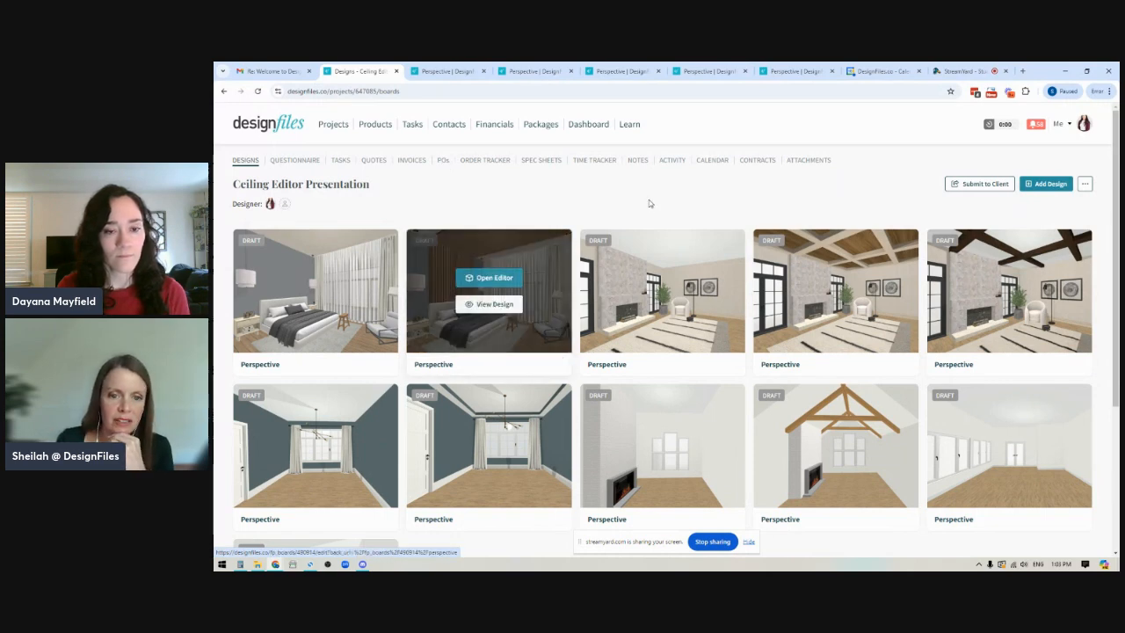
scroll(884, 339, down, 3)
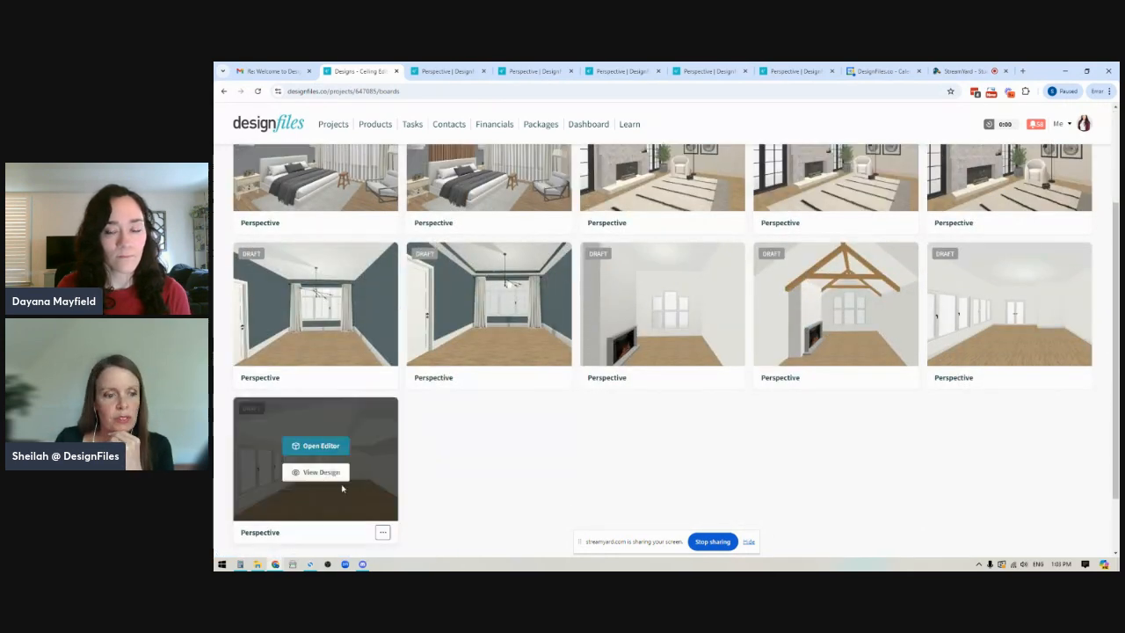
click(317, 472)
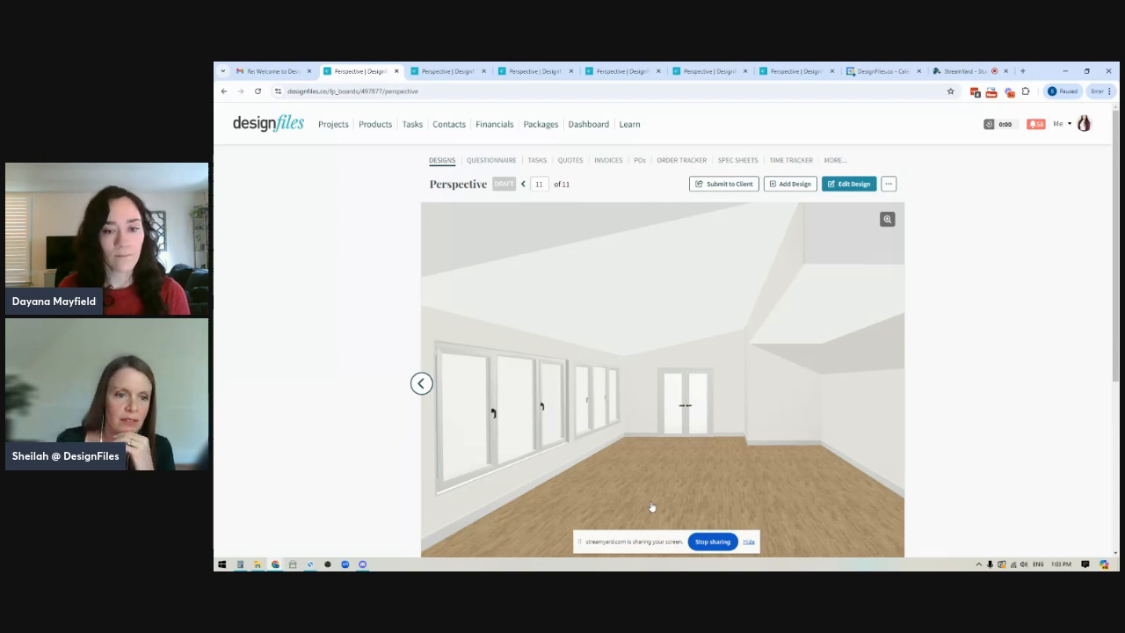
click(442, 160)
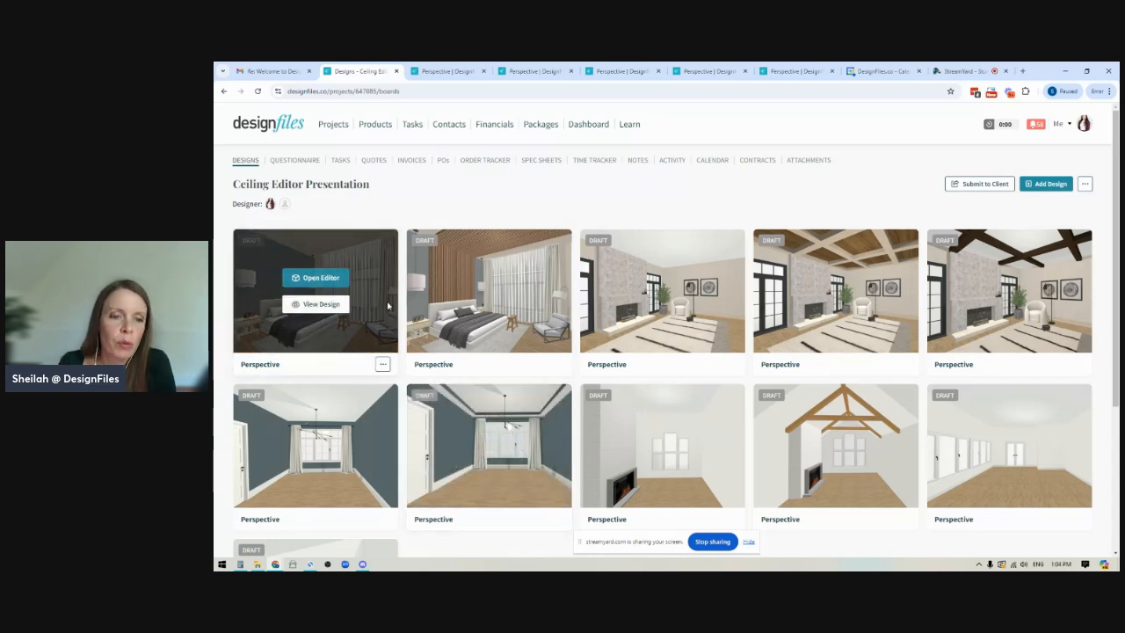
click(481, 305)
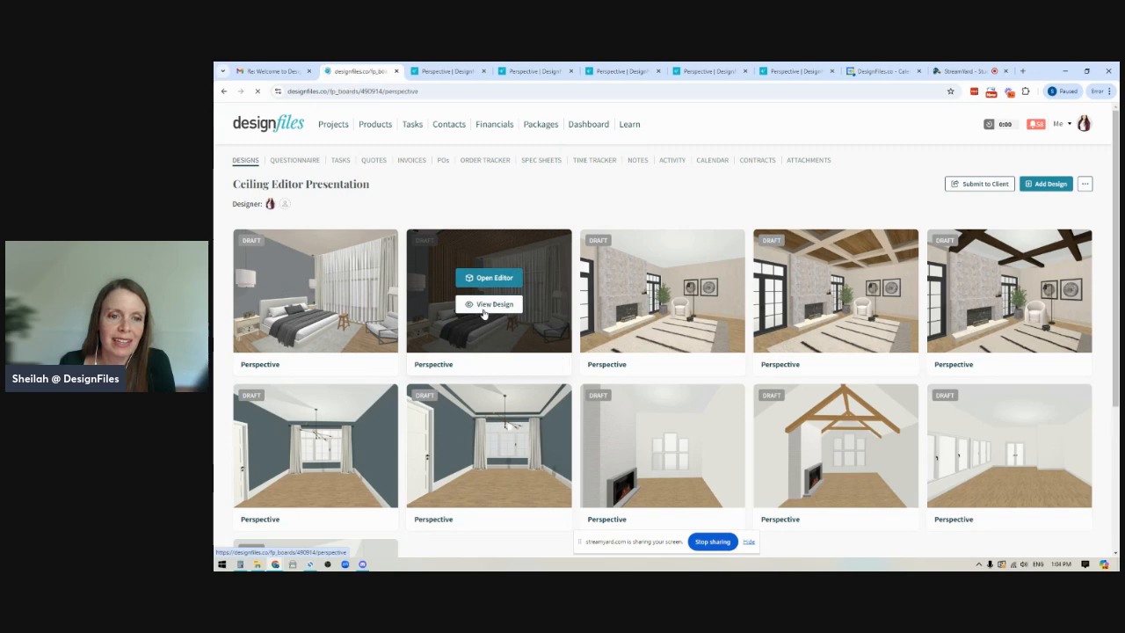
- Open the plain-ceiling bedroom design for editing and show it in 3D perspective, facing the grey wall behind the bed
click(430, 72)
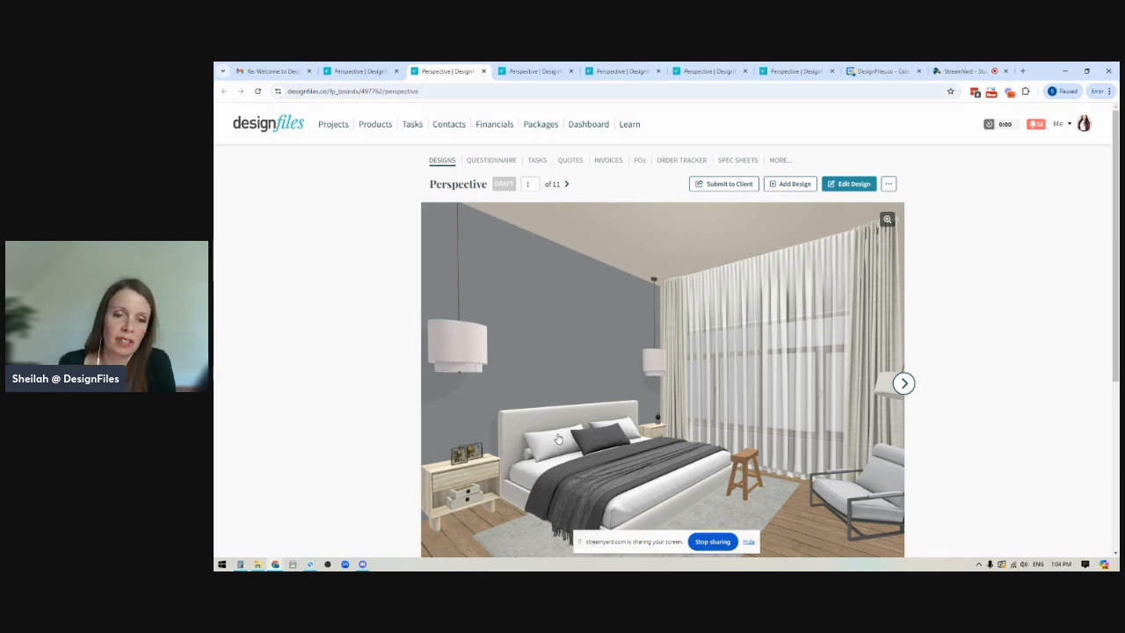
click(841, 184)
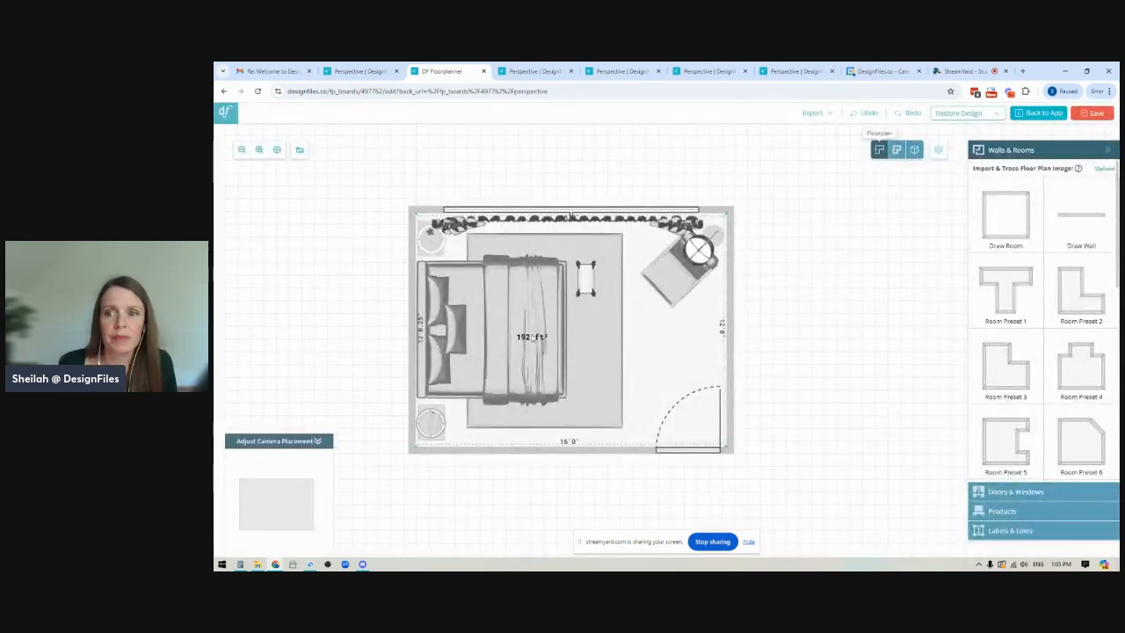
click(914, 150)
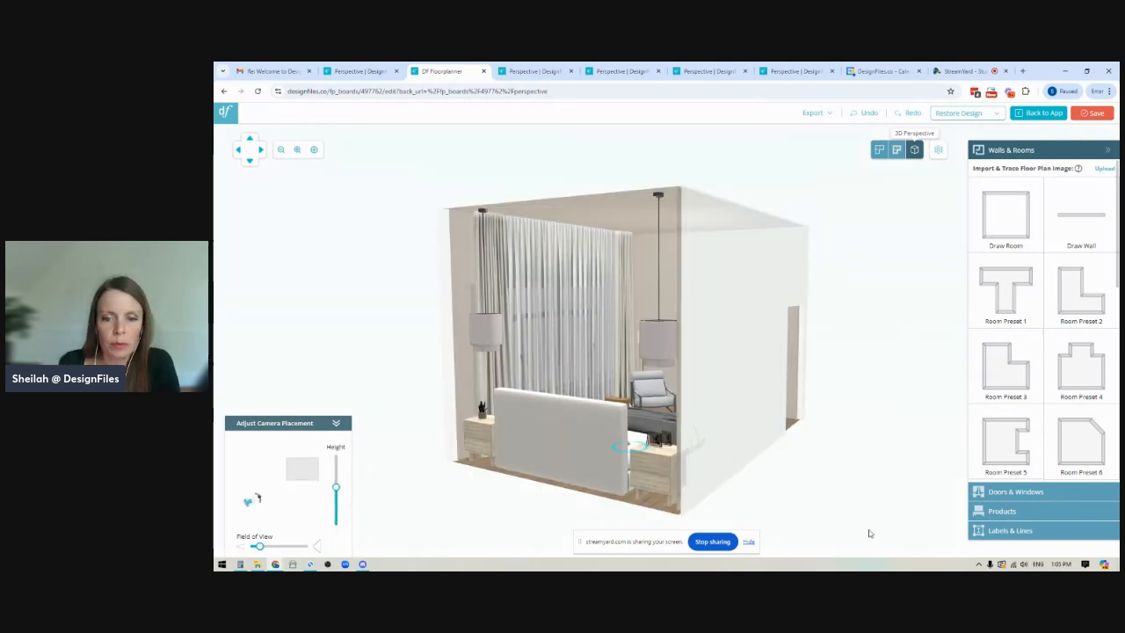
drag(855, 479, 729, 447)
scroll(736, 468, up, 3)
drag(770, 520, 698, 525)
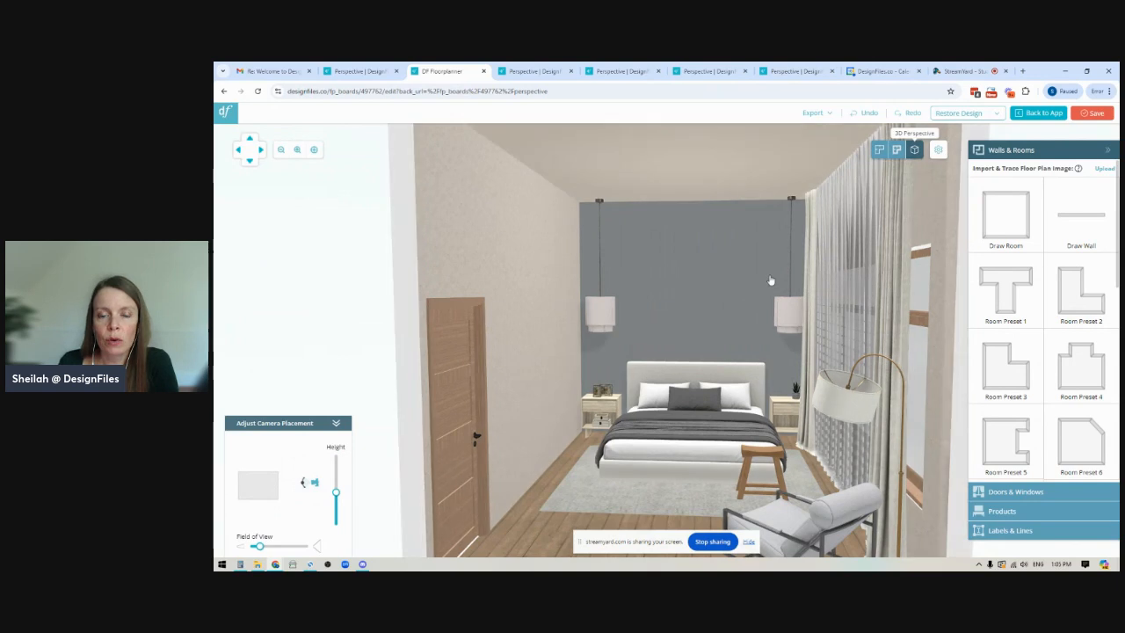
- Open the grey wall behind the bed in the surface editor
click(681, 288)
click(638, 145)
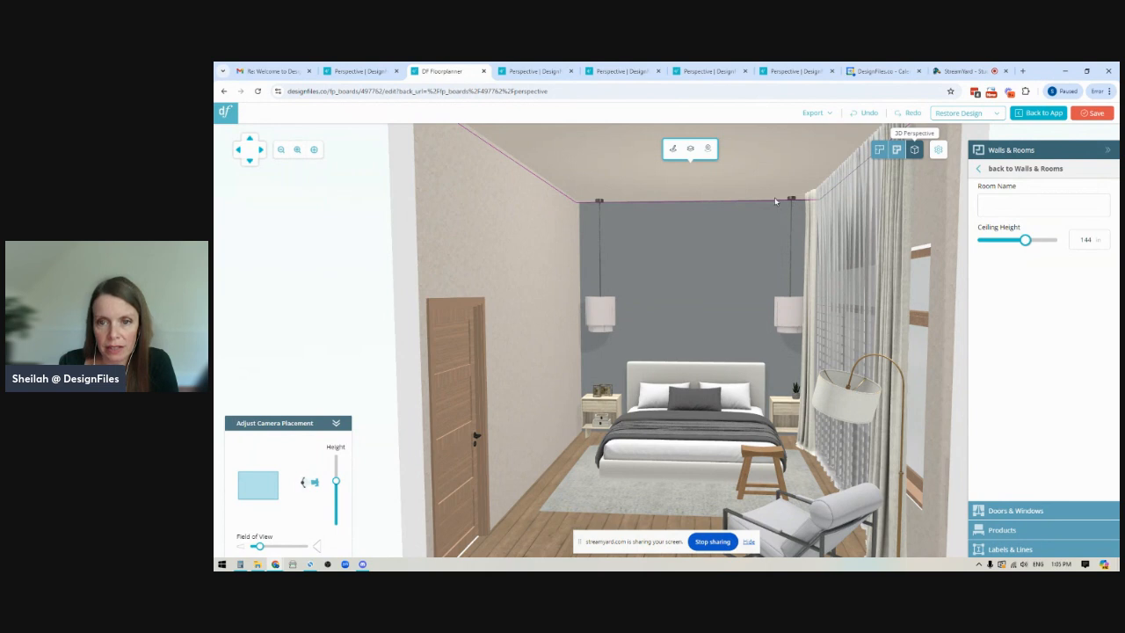
click(691, 287)
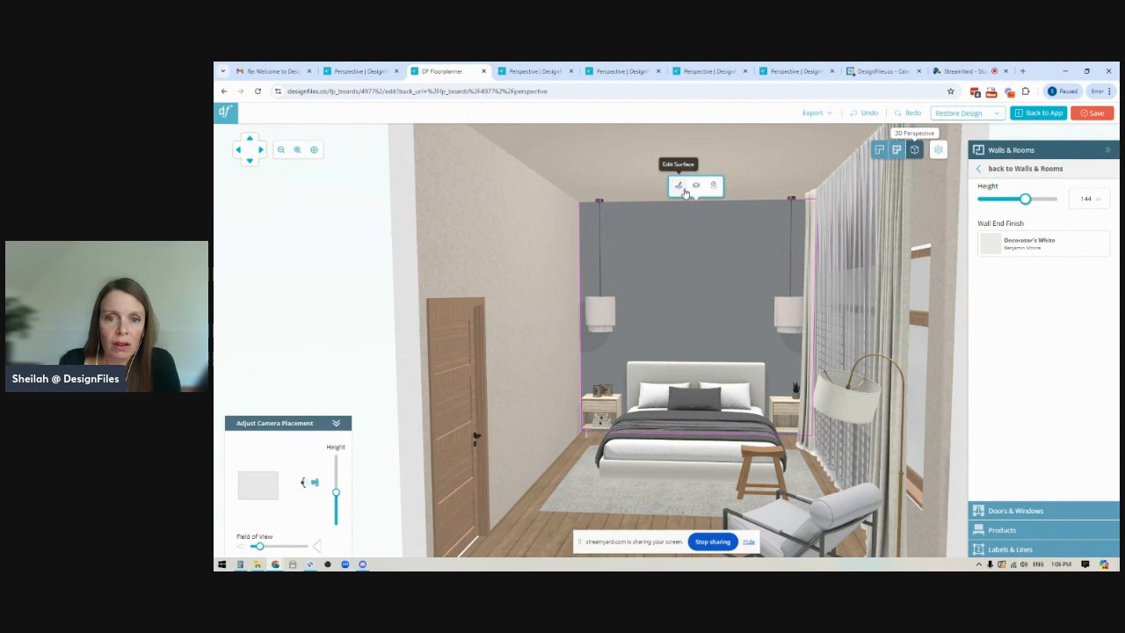
click(678, 187)
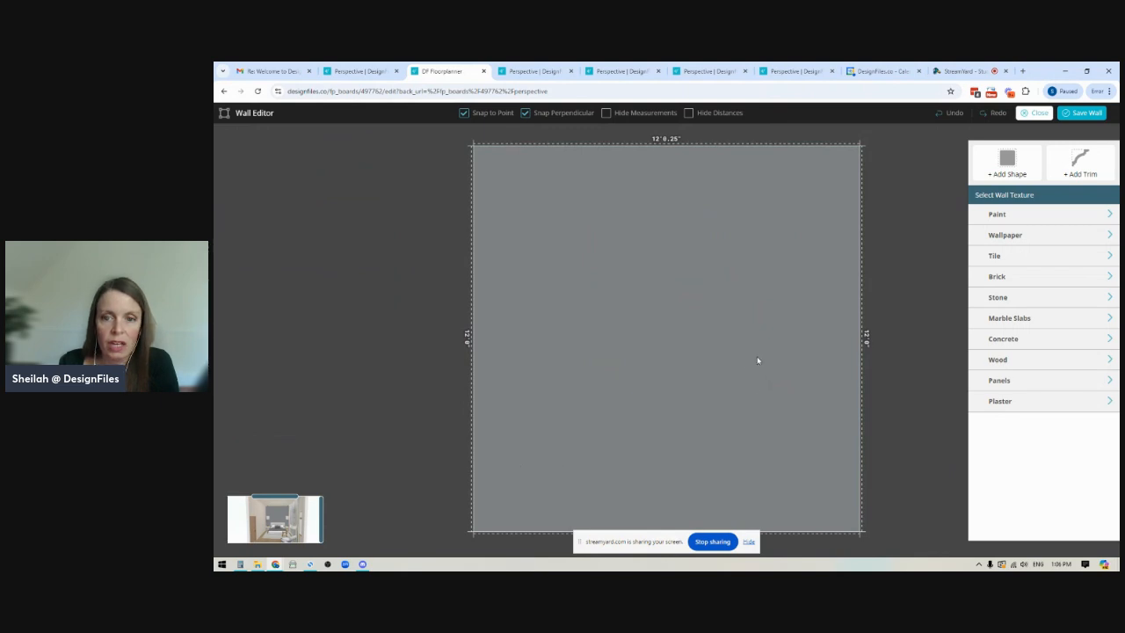
- Resize the wall editor's 3D room preview, leaving it slightly larger than its original size
drag(323, 520, 540, 464)
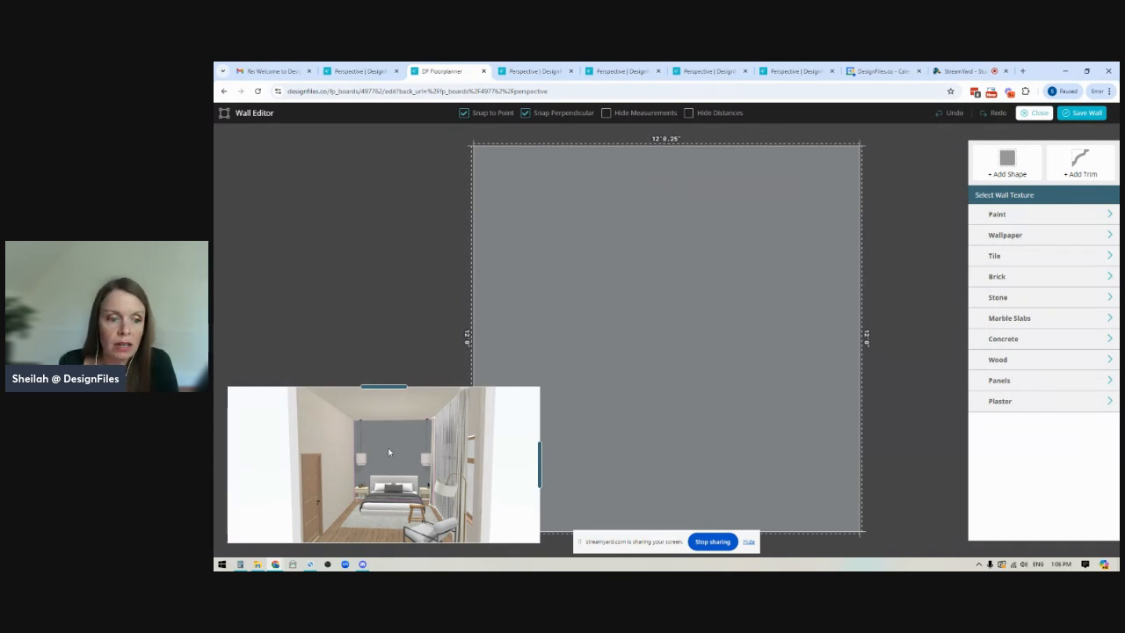
drag(540, 461, 780, 457)
drag(620, 456, 475, 469)
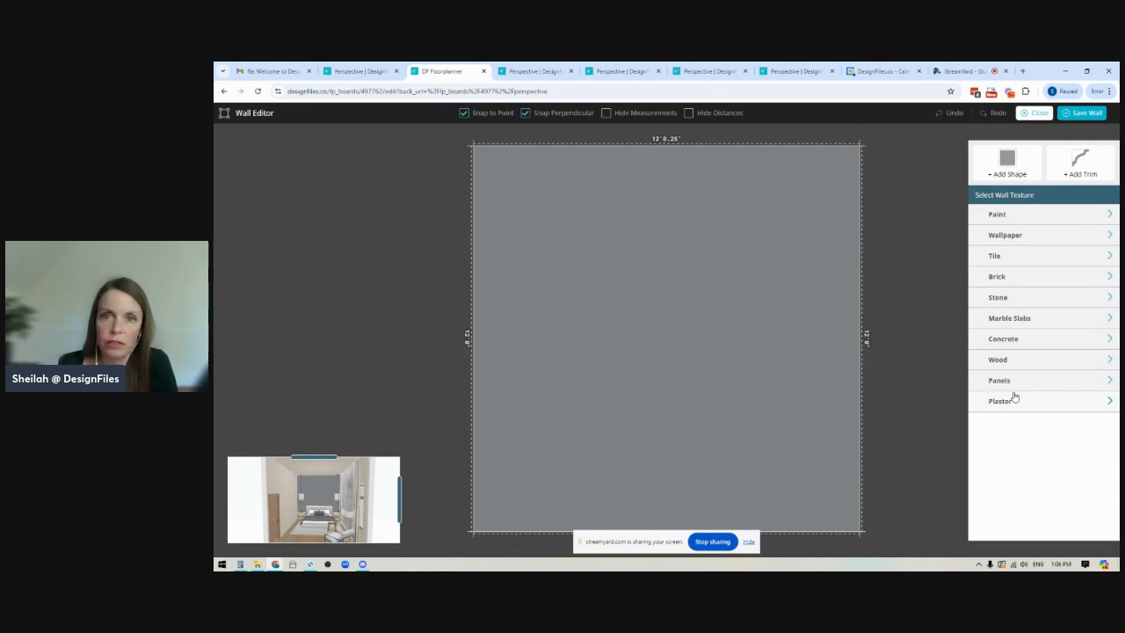
- Draw a full-height rectangle on the wall, about 2'11.75" from its left edge and 1'11.75" from its right edge
click(1007, 158)
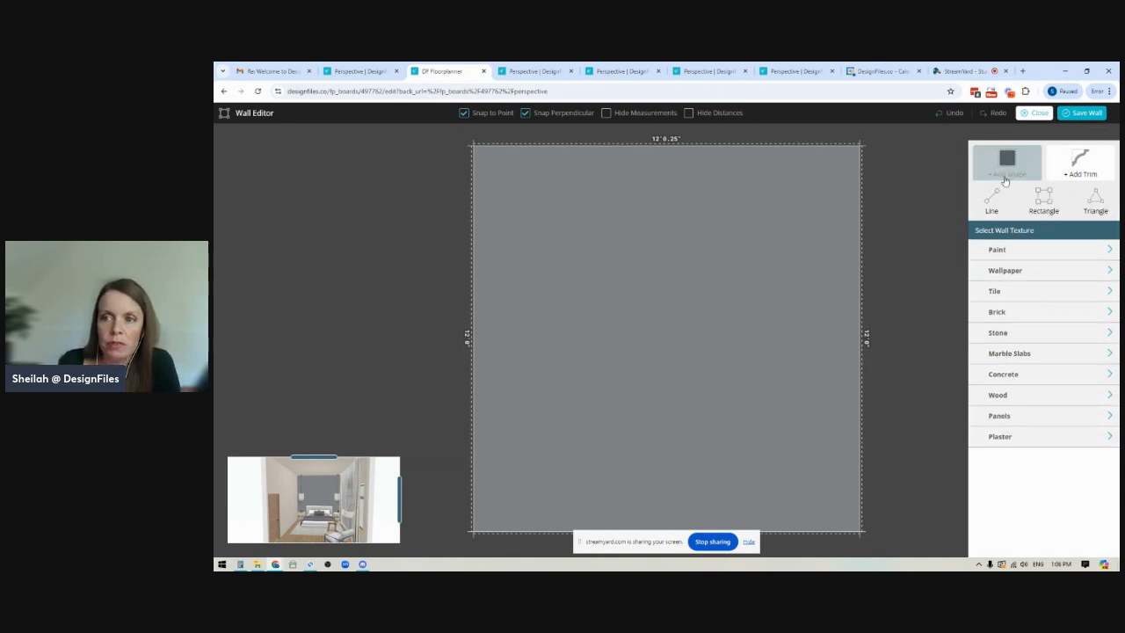
click(1042, 204)
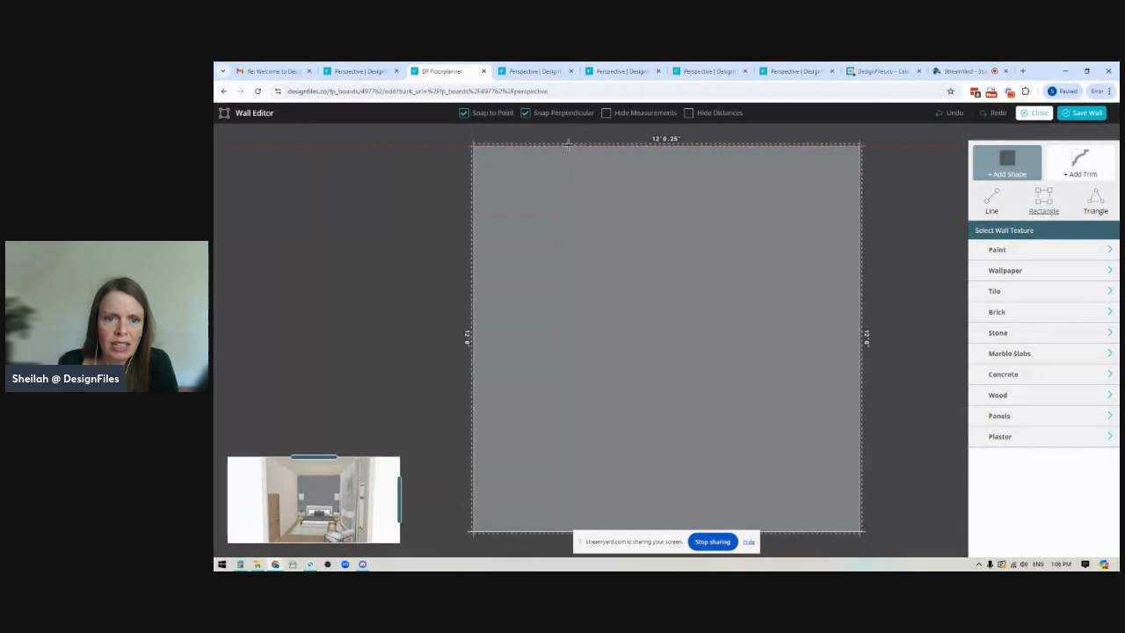
drag(568, 144, 796, 531)
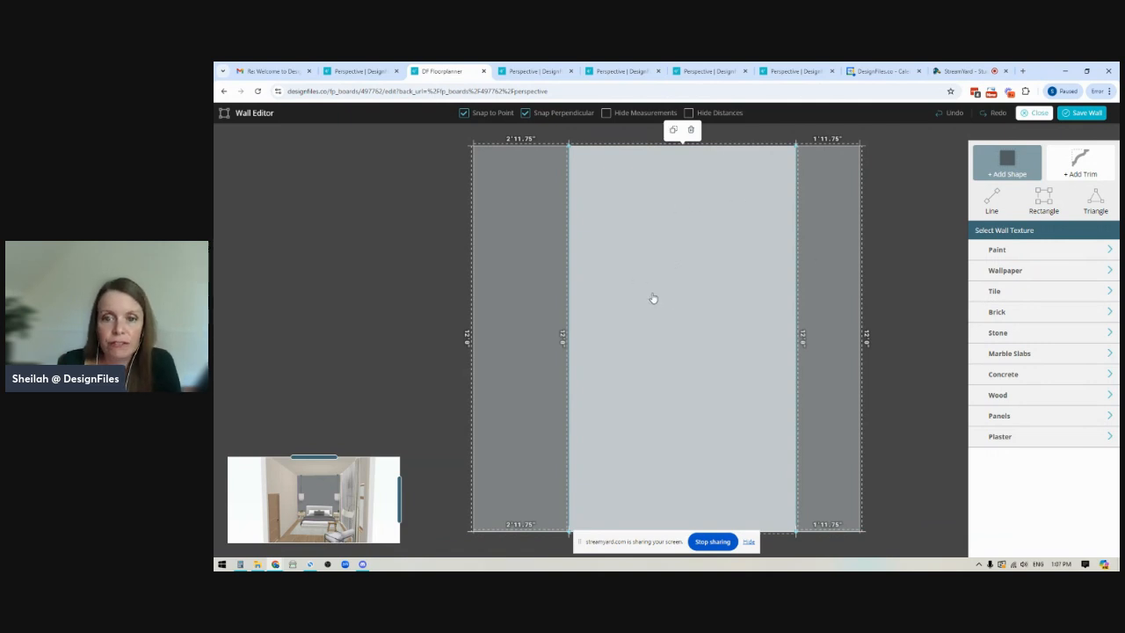
- Apply the Wood Panel texture "Wooden slats pbr texture seamless 22224" to the rectangle
click(1003, 397)
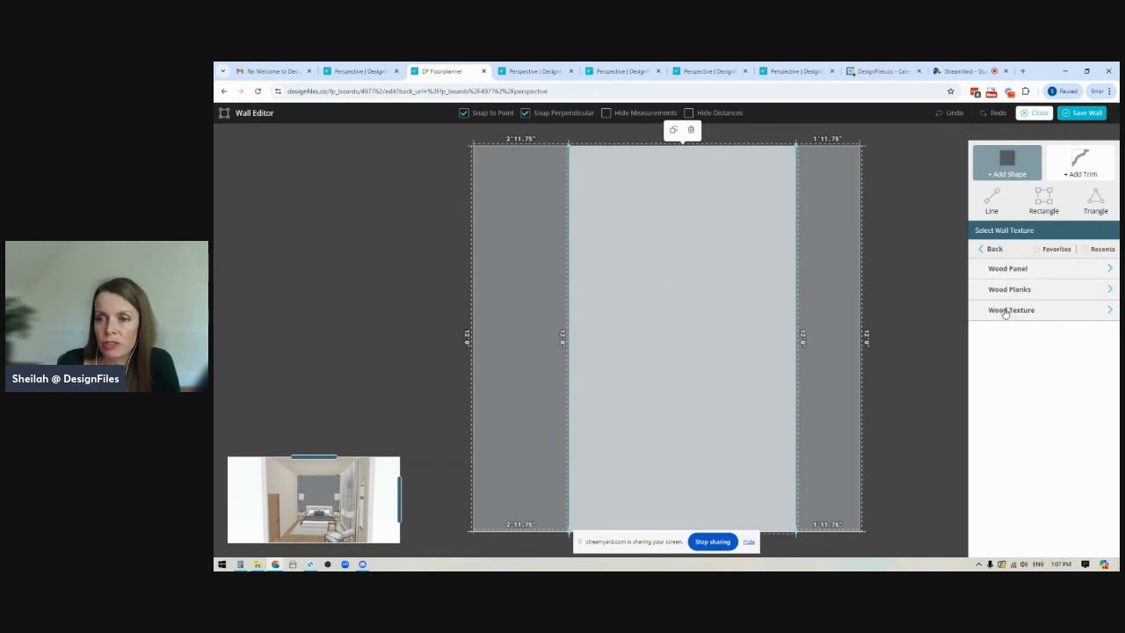
click(996, 268)
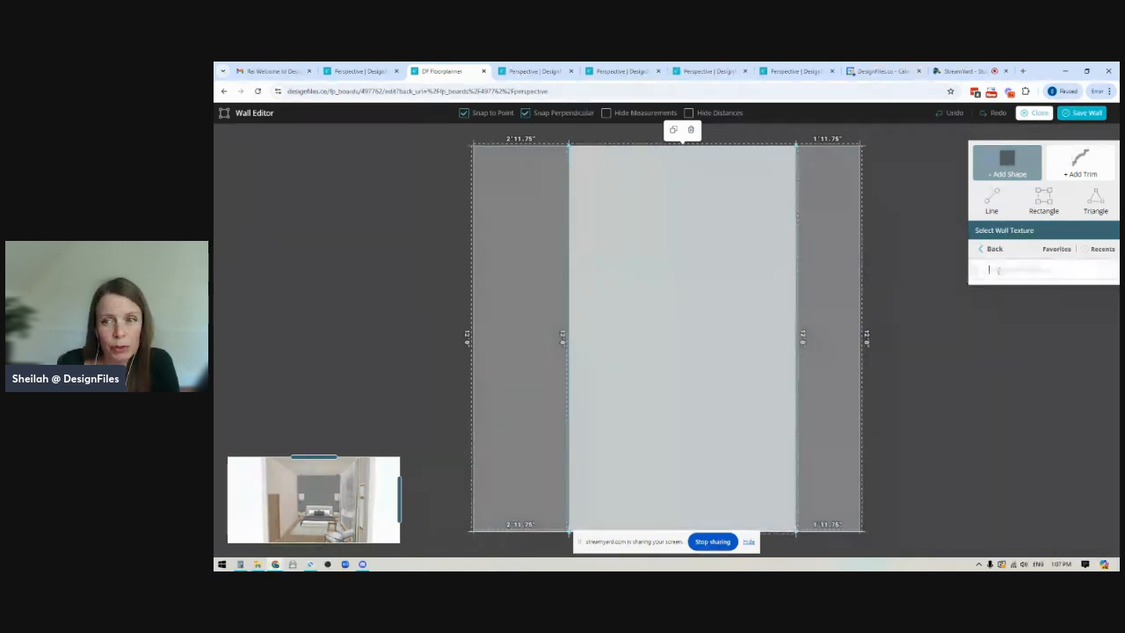
mouse_move(1046, 388)
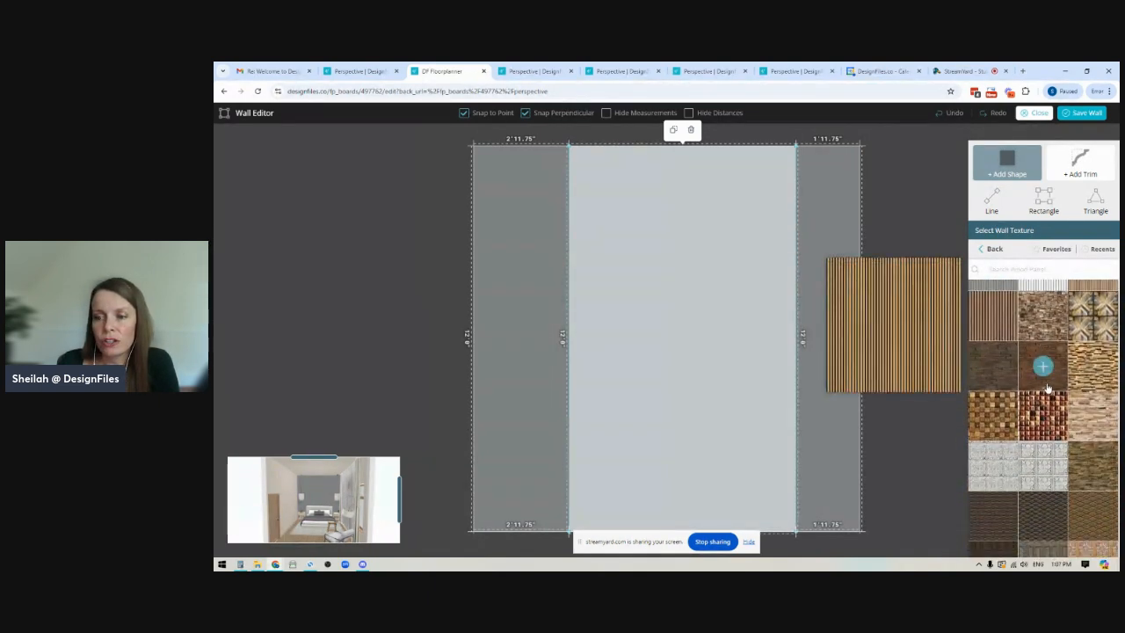
scroll(1051, 393, up, 4)
scroll(1046, 397, down, 1)
drag(995, 451, 689, 283)
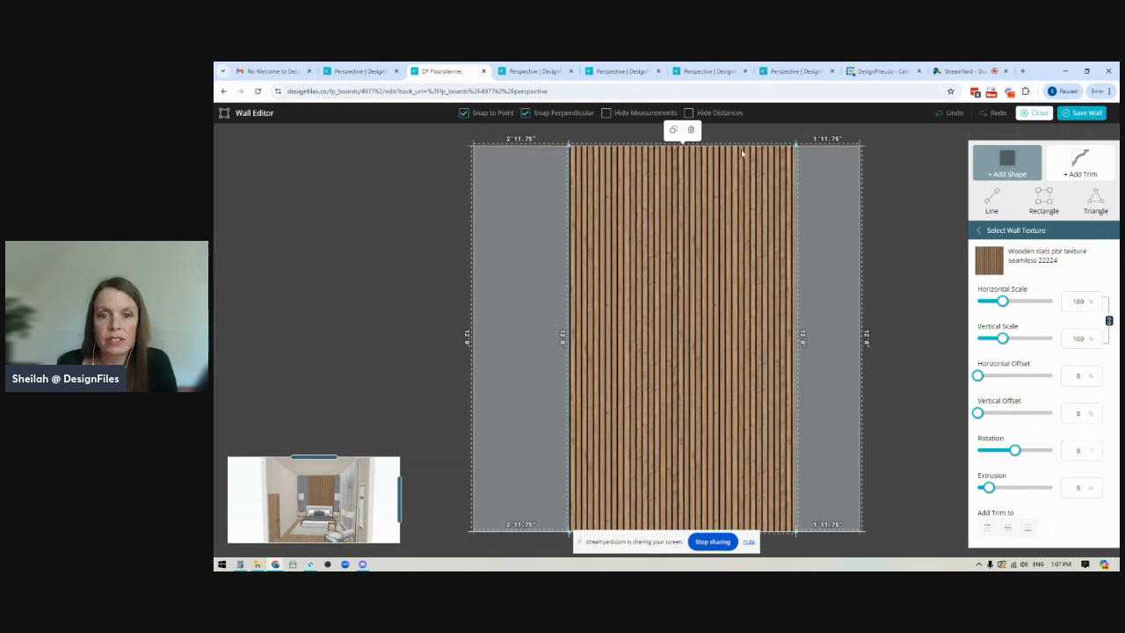
- Enlarge the room preview and adjust the slat panel's side edges to leave about 2'6.75" on the left and 2'5.75" on the right
click(402, 497)
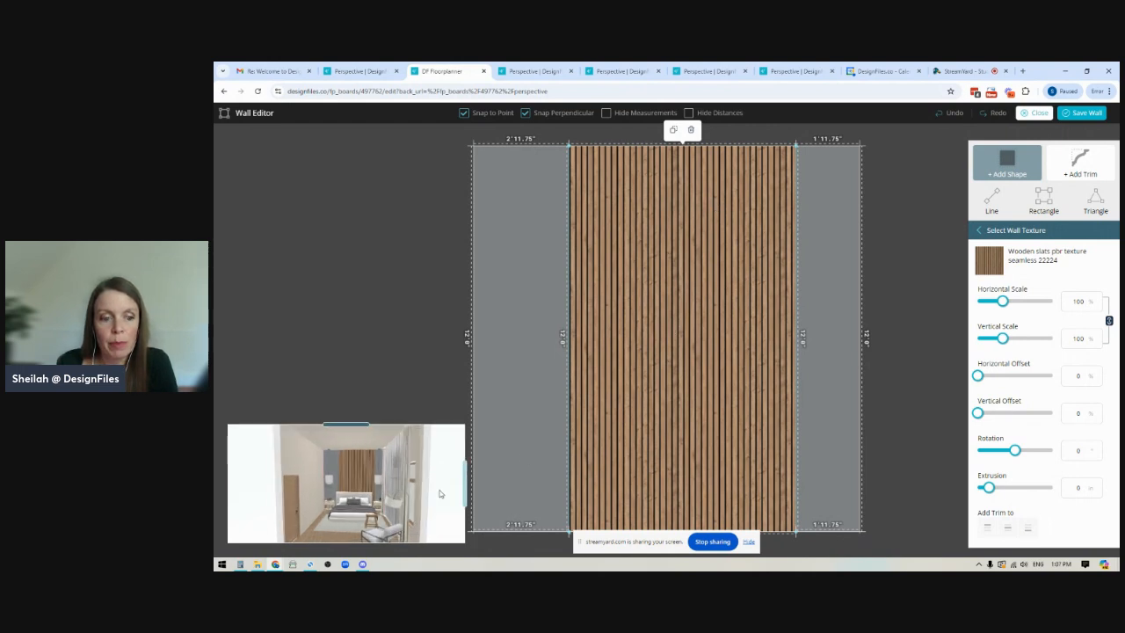
drag(525, 476, 443, 455)
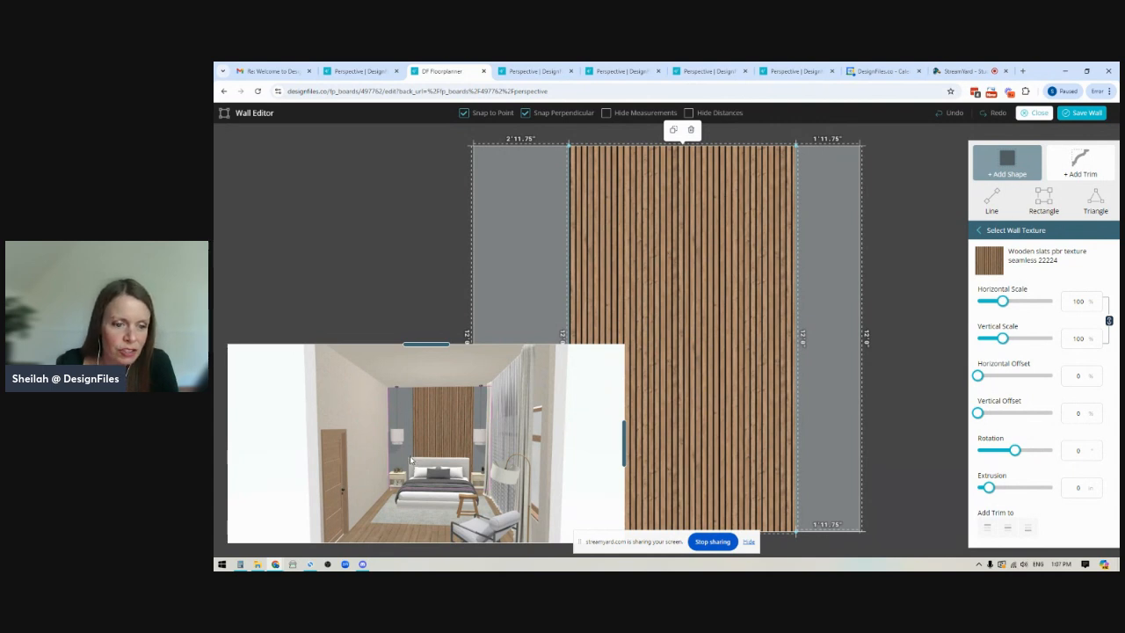
scroll(571, 236, up, 1)
drag(579, 227, 564, 226)
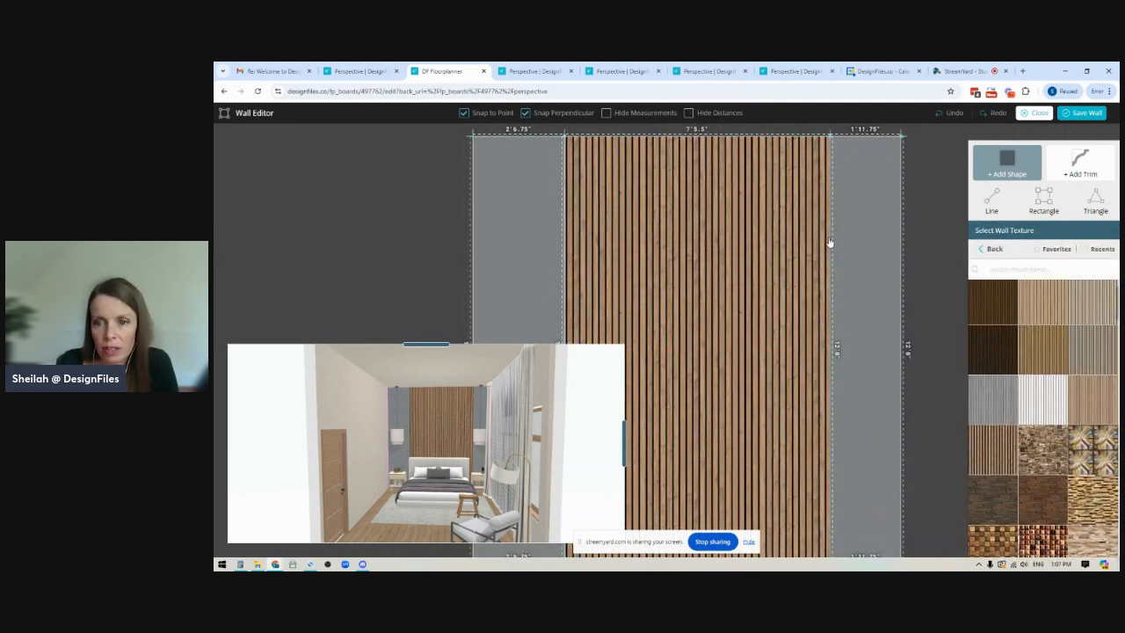
drag(832, 239, 812, 240)
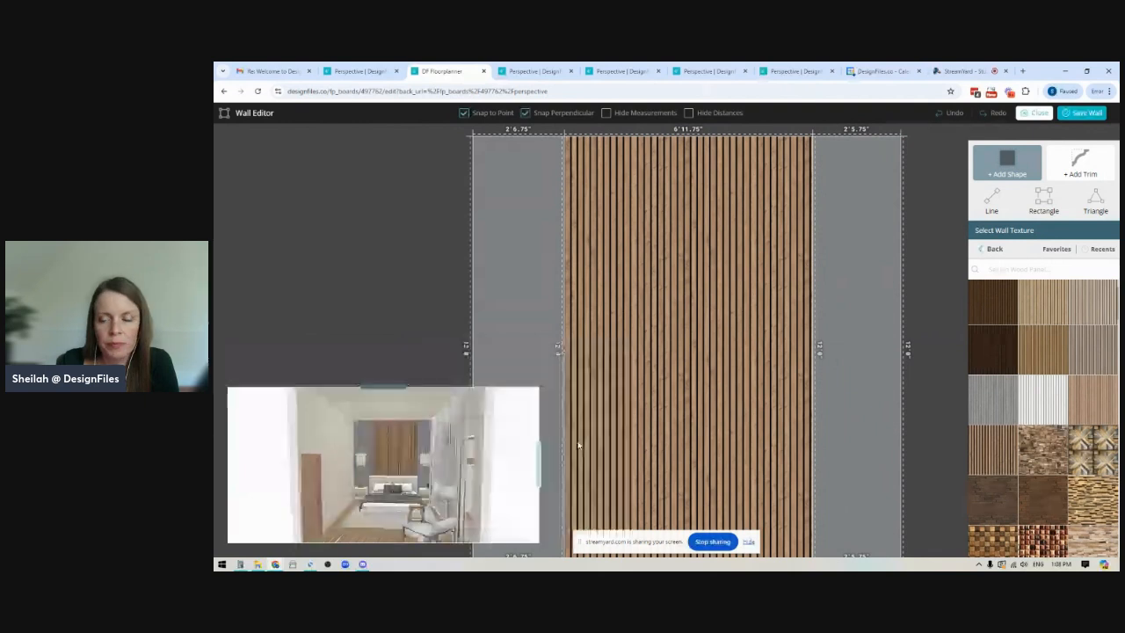
- Try a 90-degree rotation on the slat panel's texture, and set the rotation to 45 degrees
click(789, 347)
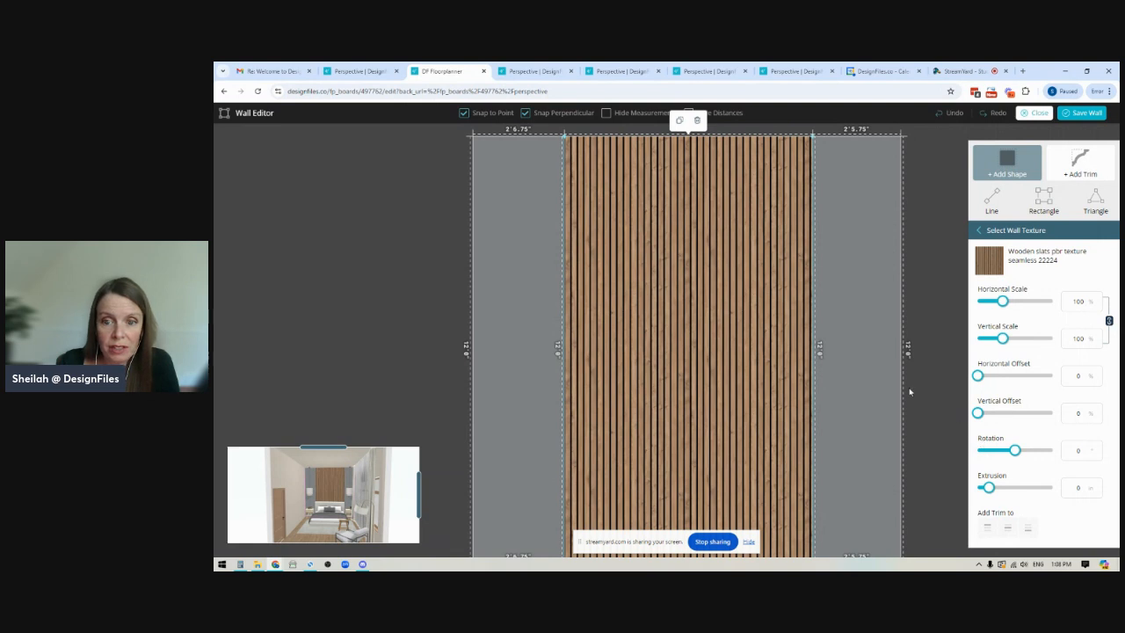
click(1078, 450)
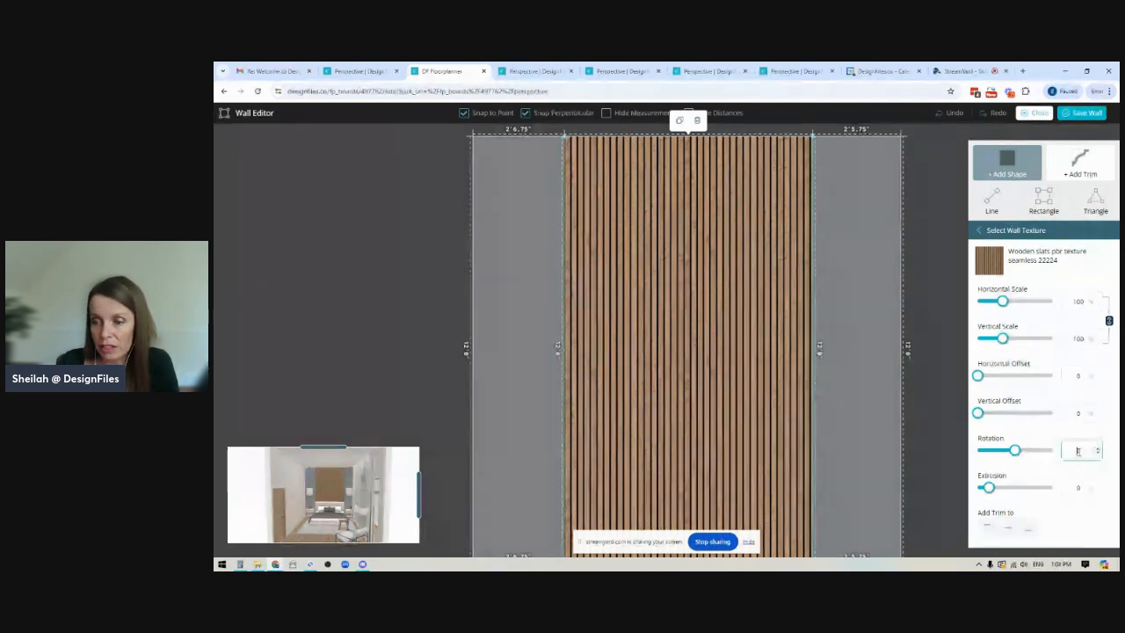
text(90)
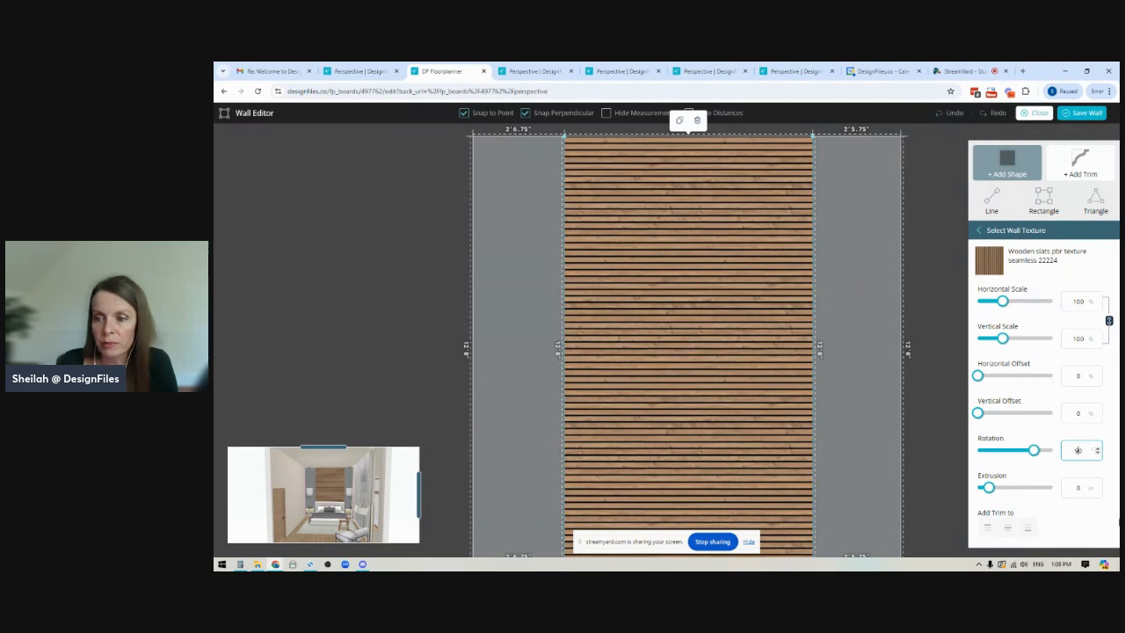
double_click(1082, 449)
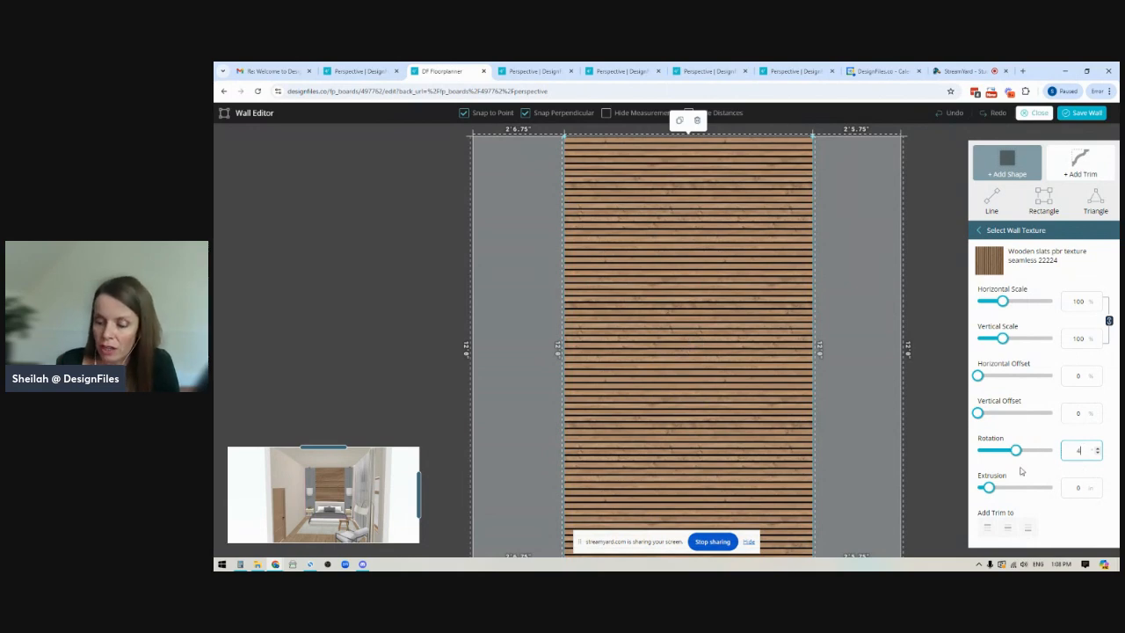
text(45)
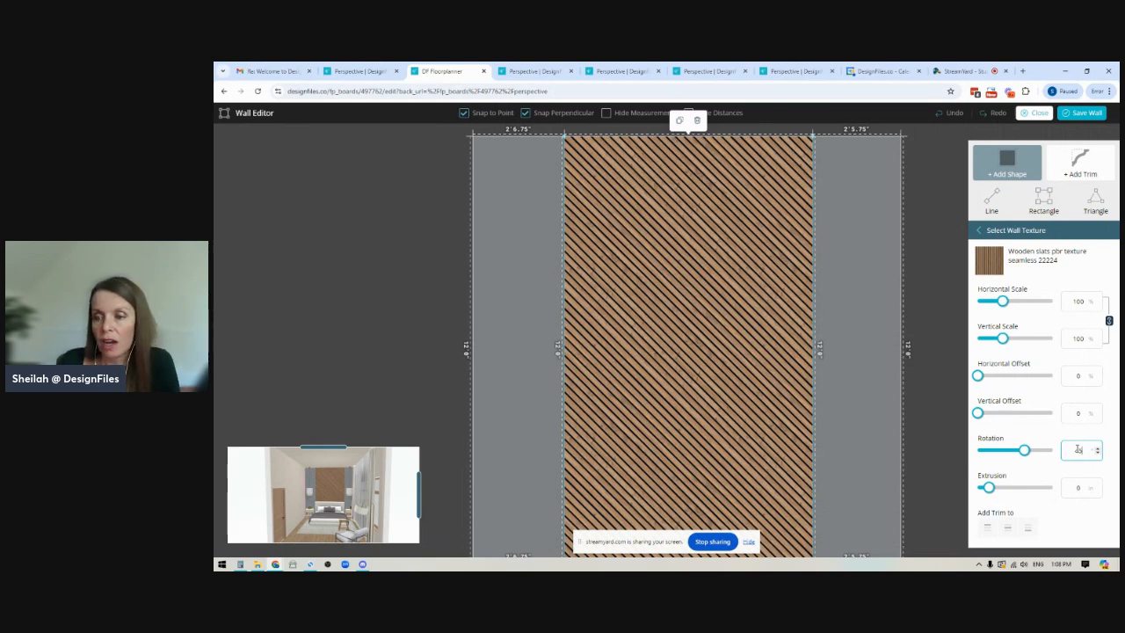
- Set the slat panel's texture rotation to 0 degrees and its extrusion to 2, and save the wall
drag(1087, 454, 1072, 453)
text(0)
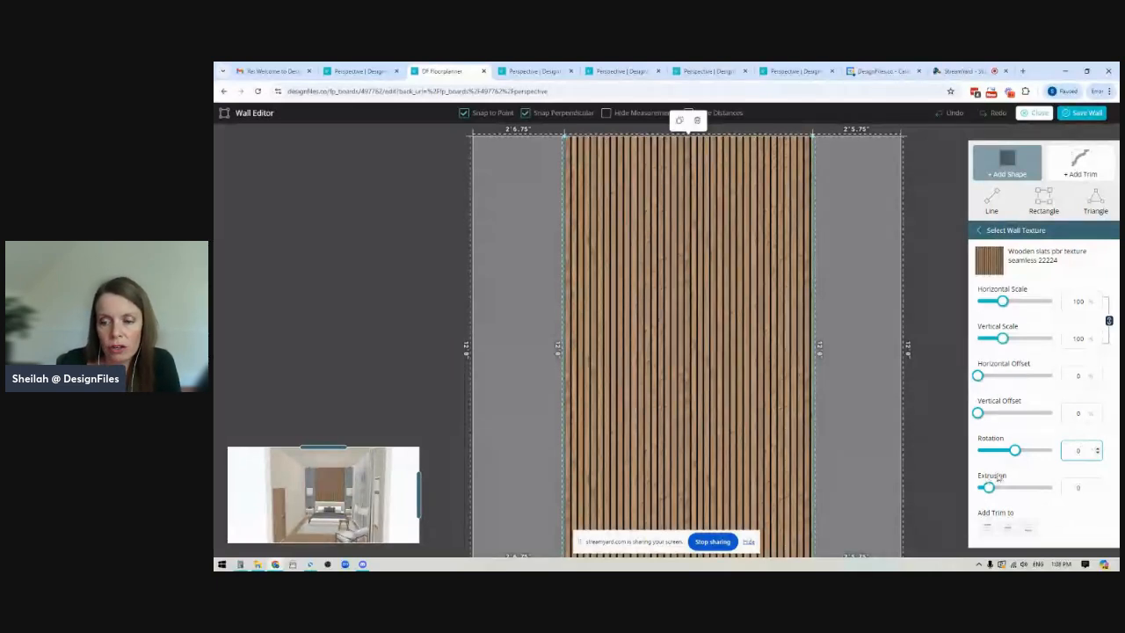
click(1082, 488)
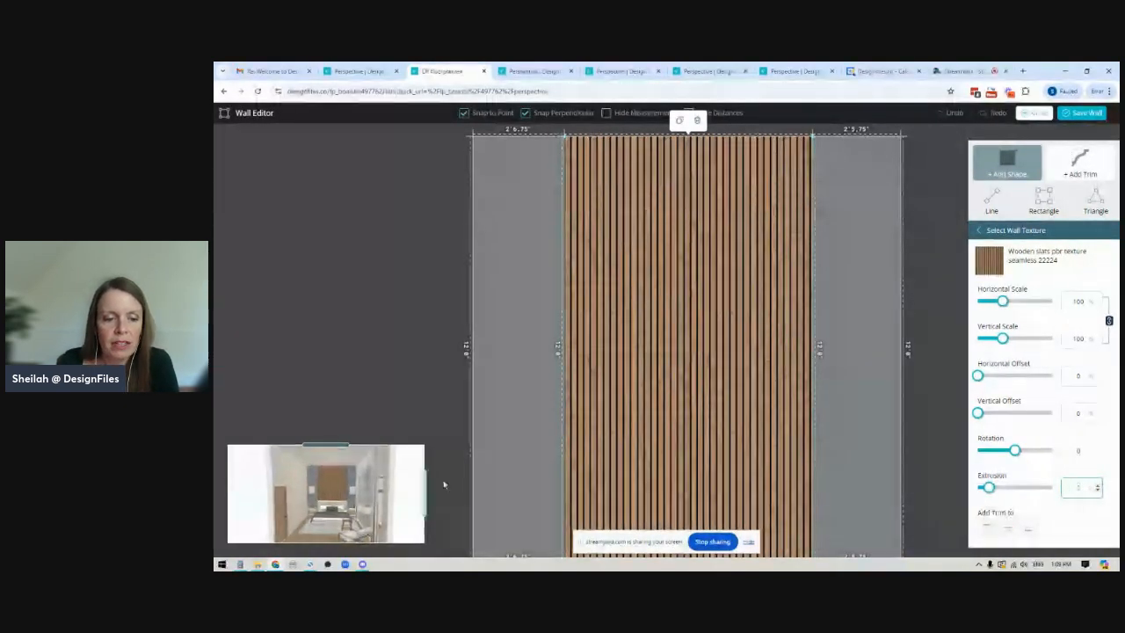
click(365, 479)
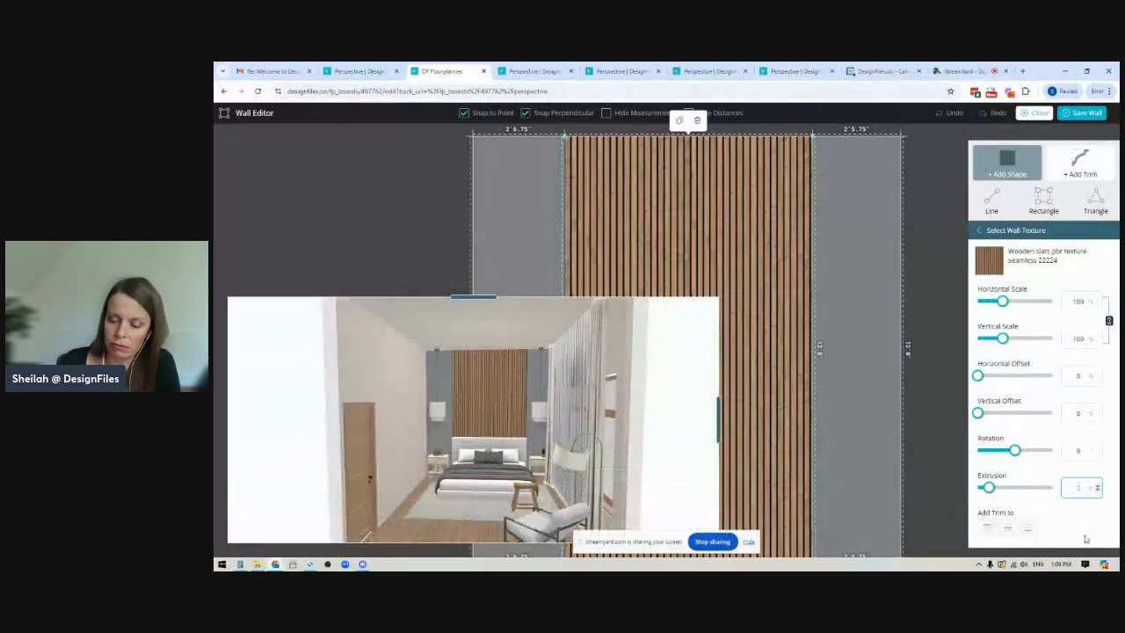
text(0)
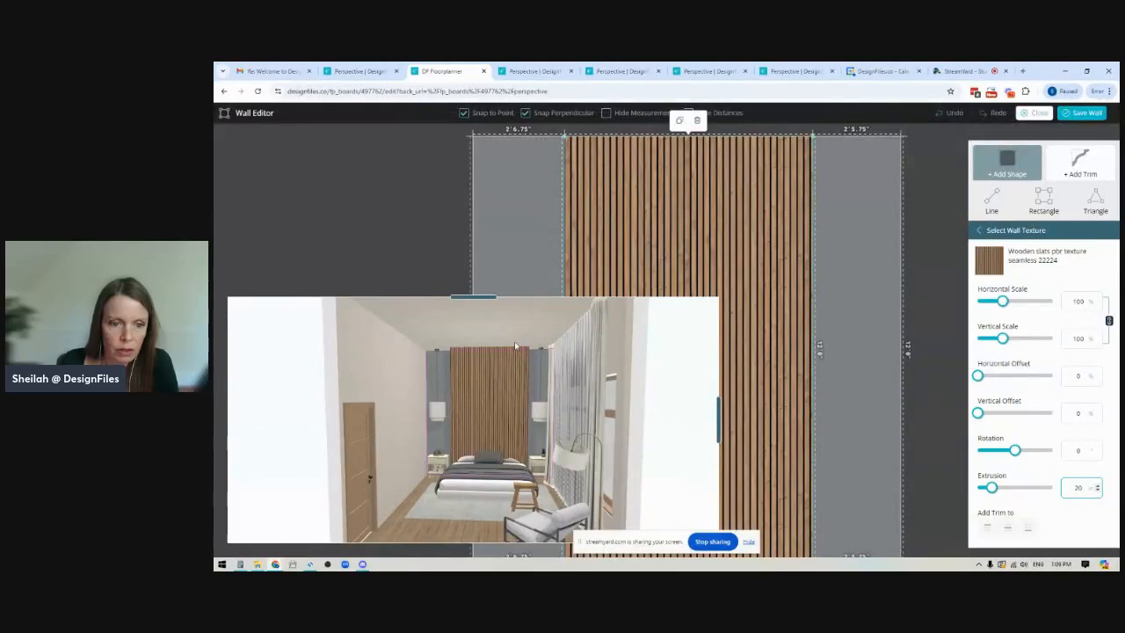
double_click(1079, 486)
text(2)
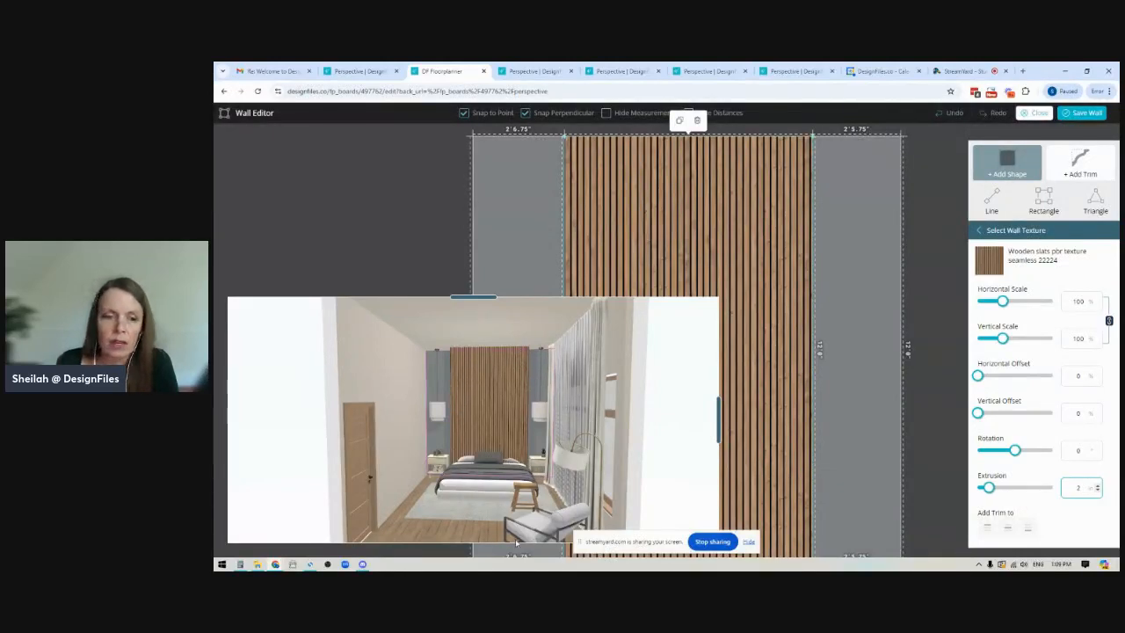
drag(719, 412, 615, 449)
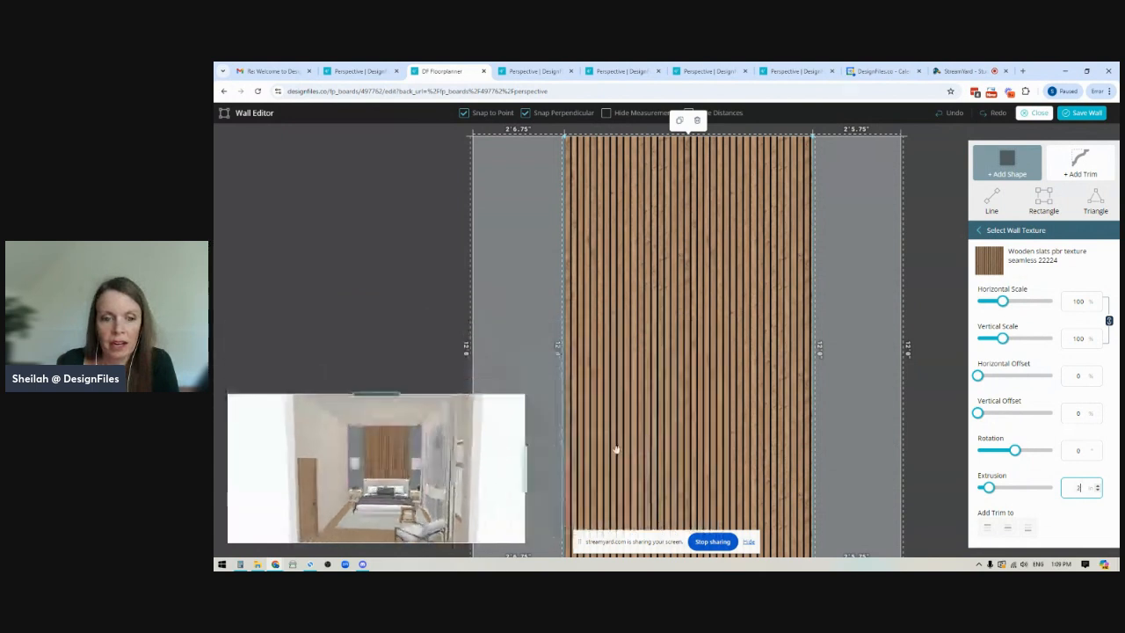
click(1083, 113)
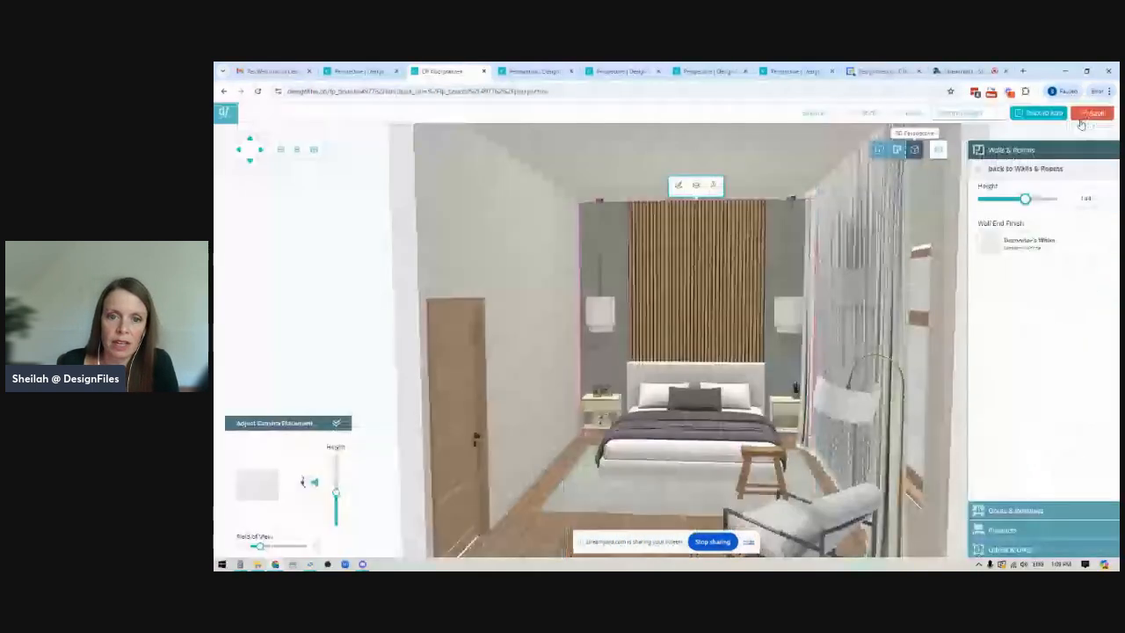
- Open the bedroom ceiling for surface editing
click(758, 156)
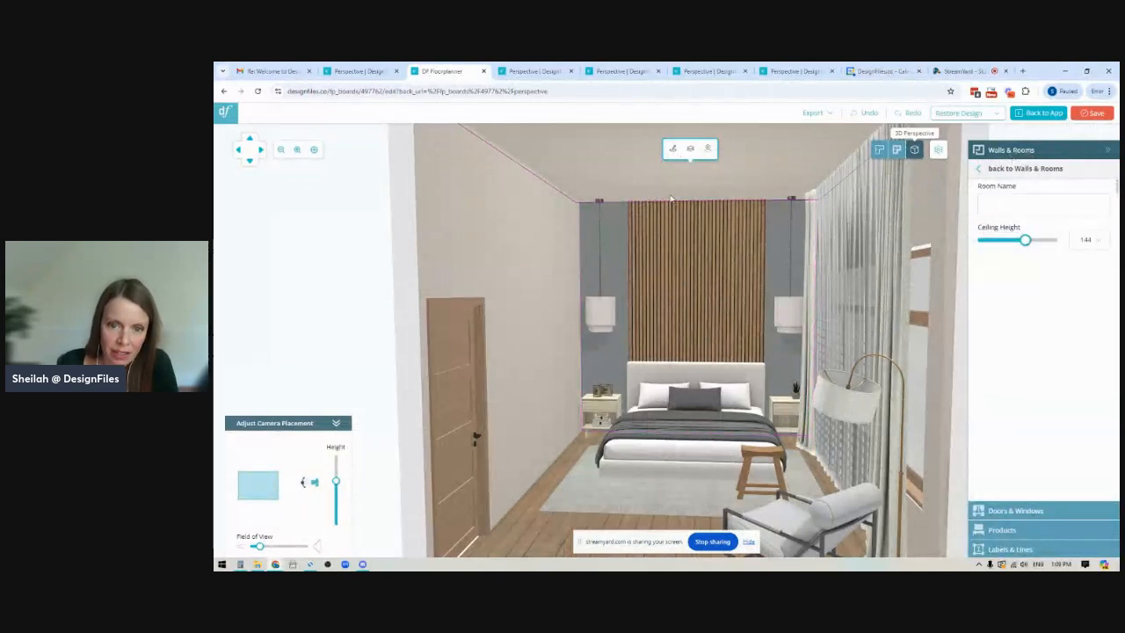
click(673, 150)
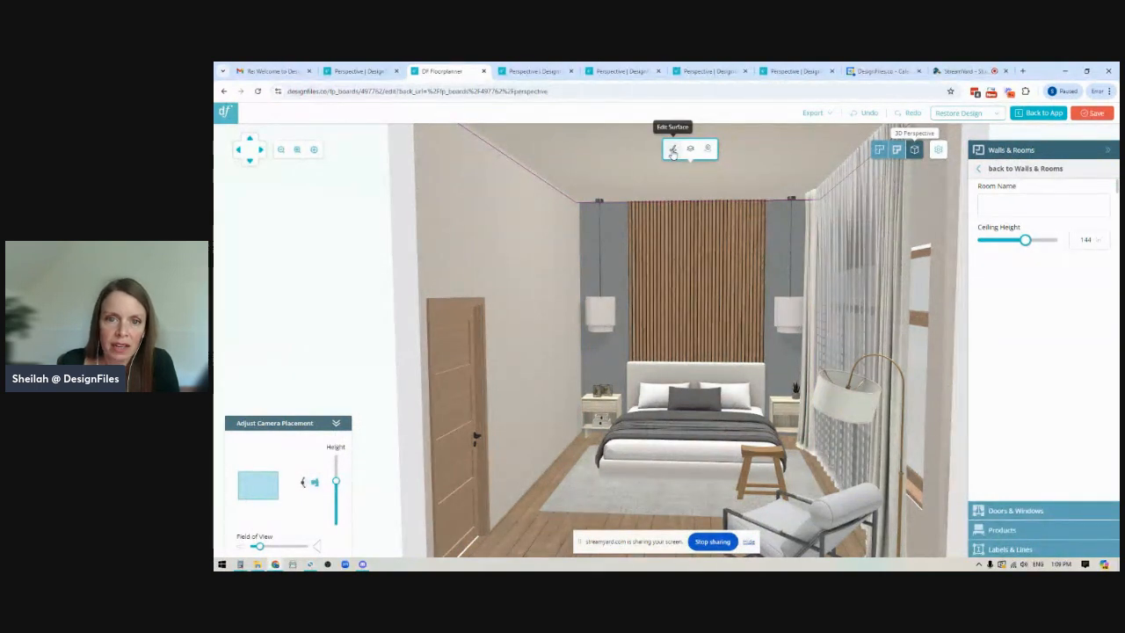
click(674, 152)
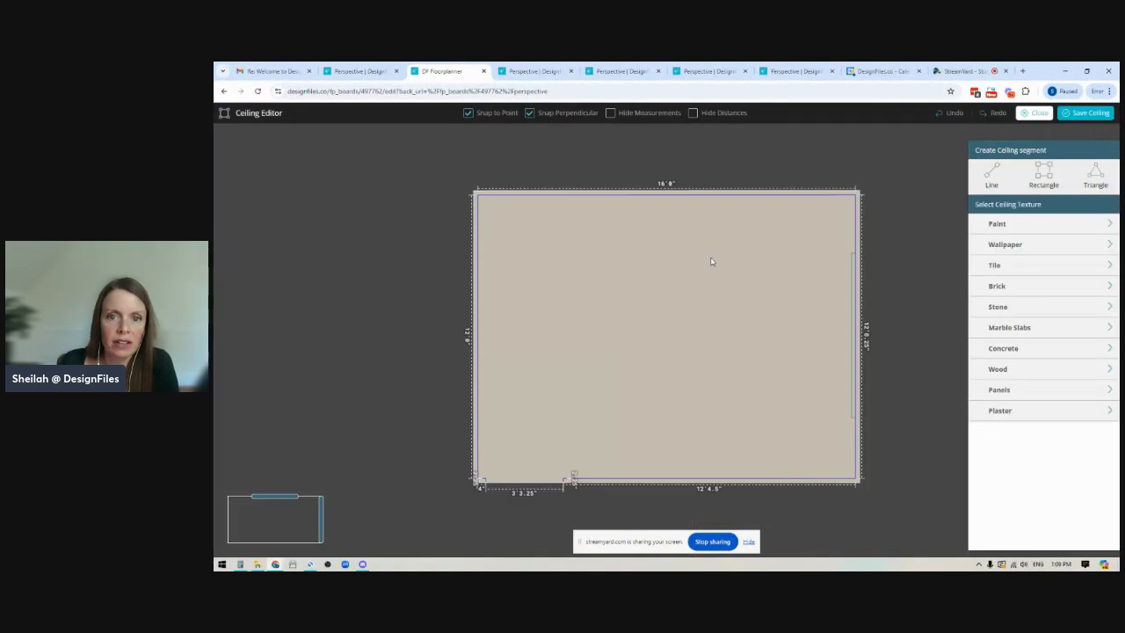
- Draw a rectangle across the ceiling's full 16'0" length, aligned with the wall panel, leaving about 2'5.75" and 2'6.75" along the long sides
scroll(674, 437, up, 4)
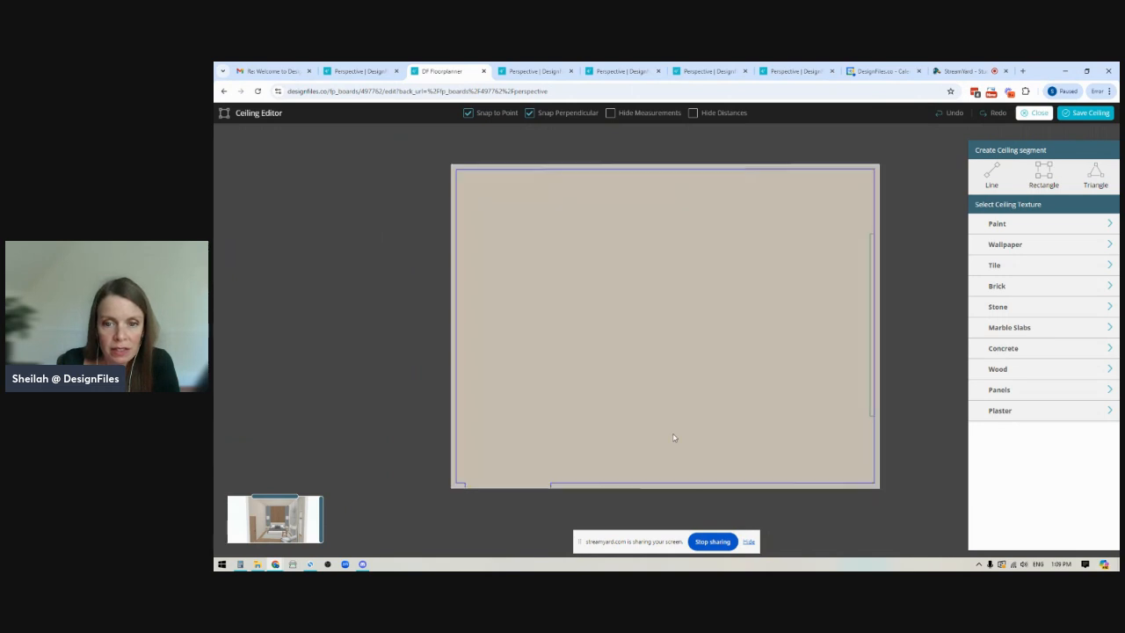
drag(929, 302, 867, 326)
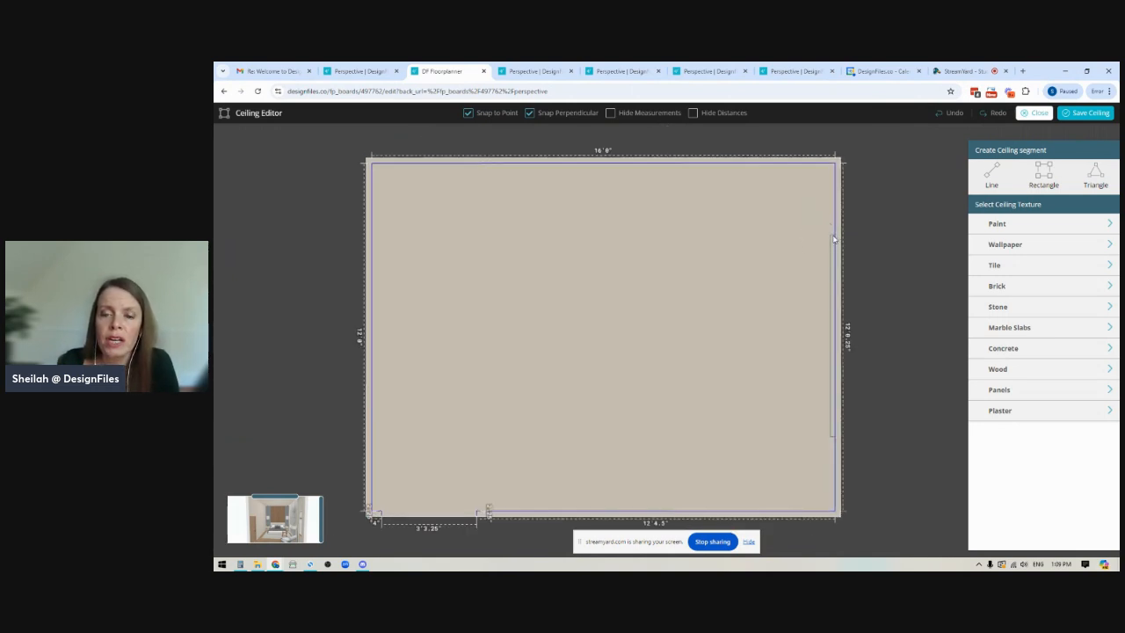
scroll(853, 416, up, 5)
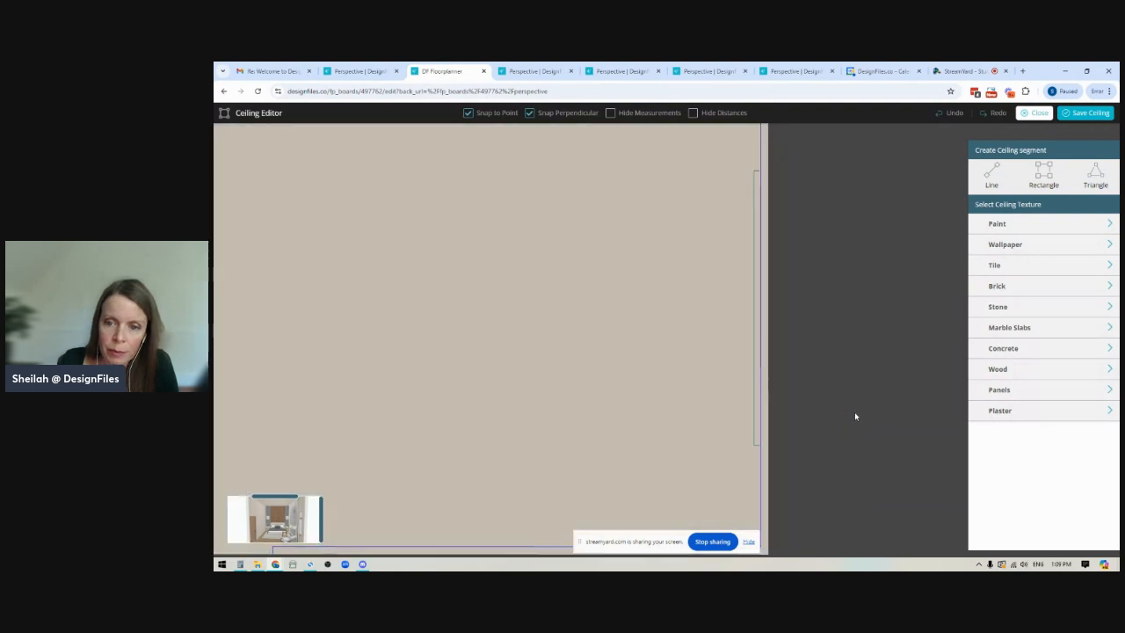
drag(832, 384, 827, 331)
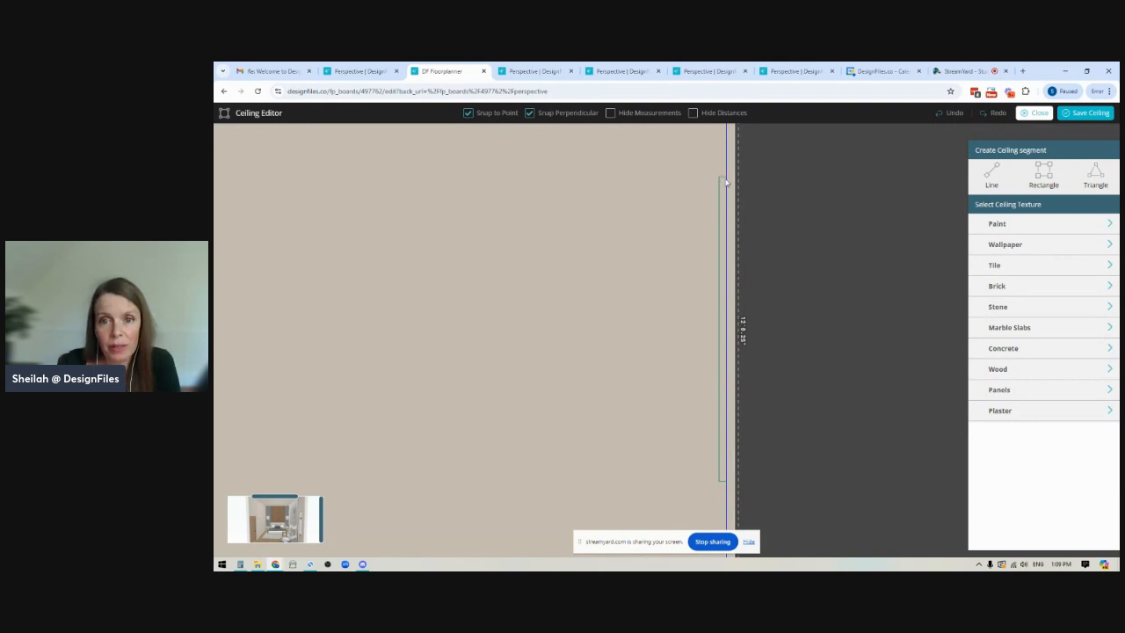
scroll(811, 266, down, 5)
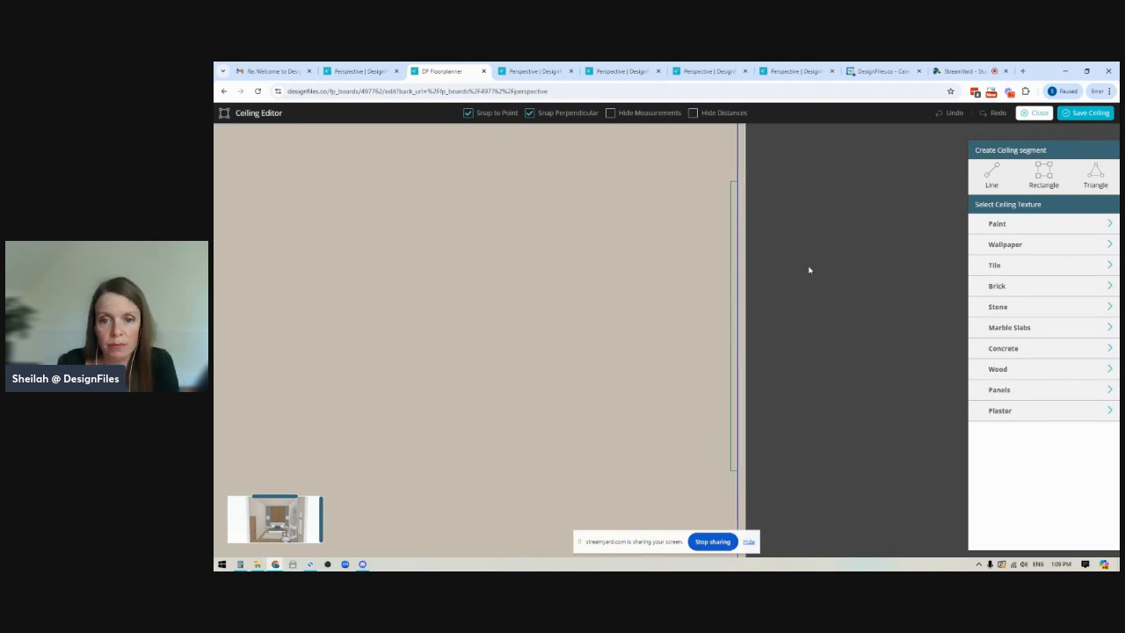
scroll(861, 273, down, 1)
drag(877, 285, 937, 312)
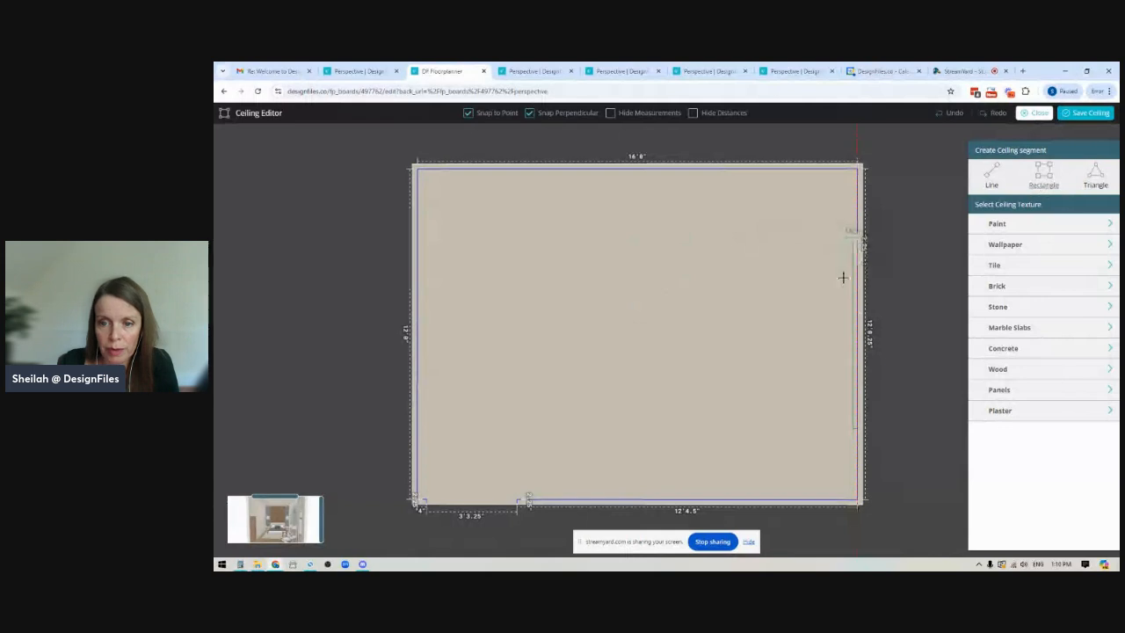
click(417, 428)
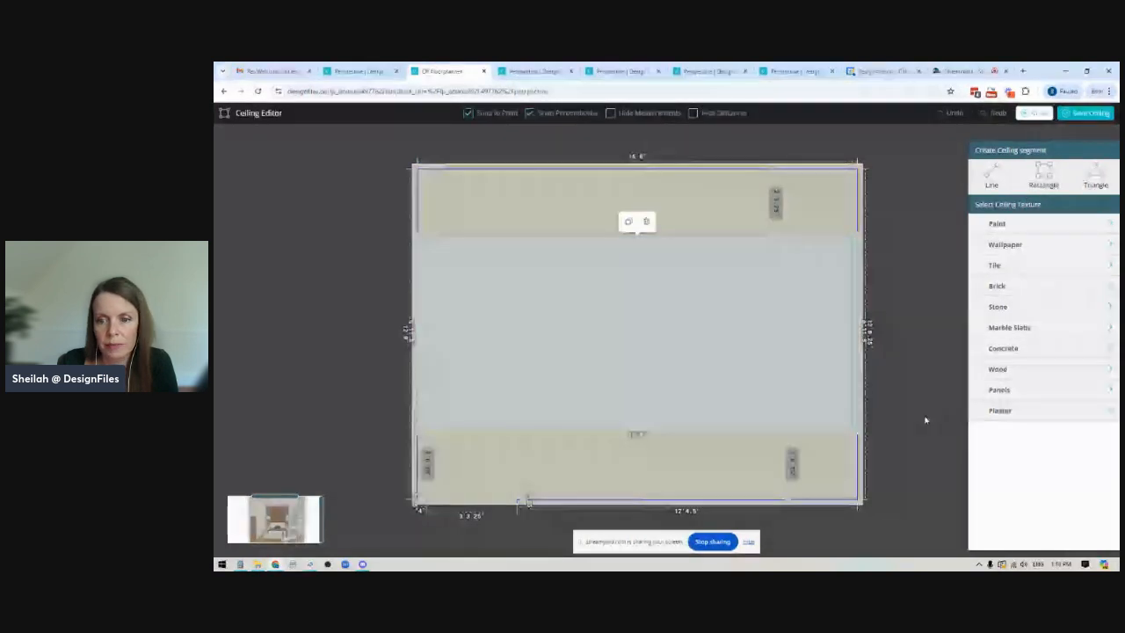
- Apply the recently used "Wooden slats pbr texture seamless 22224" to the ceiling rectangle
click(999, 374)
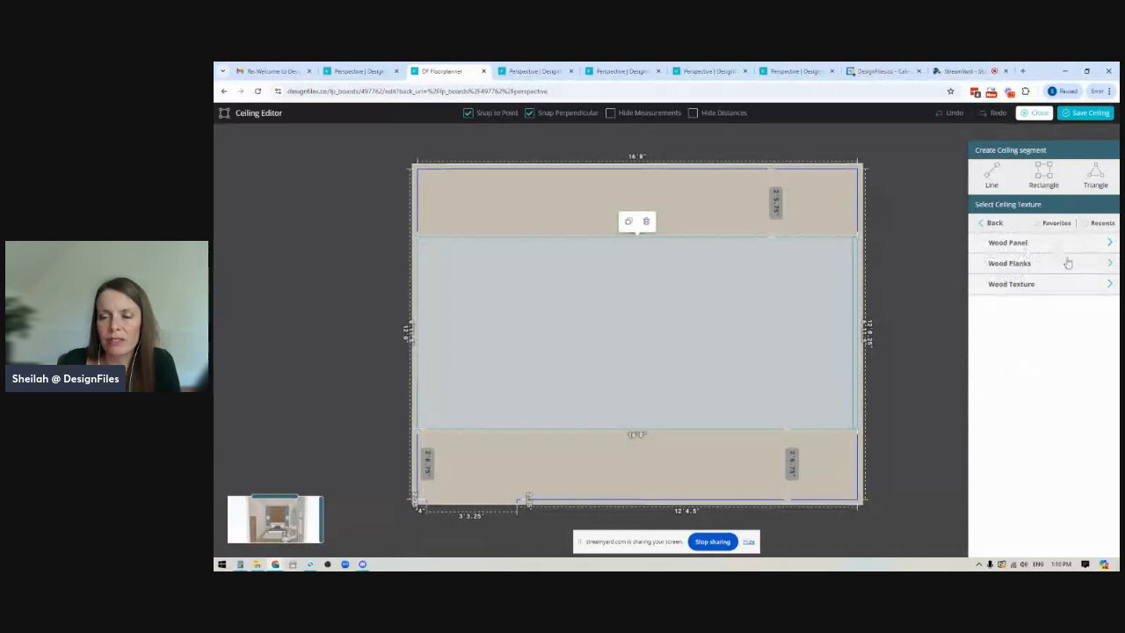
click(1102, 223)
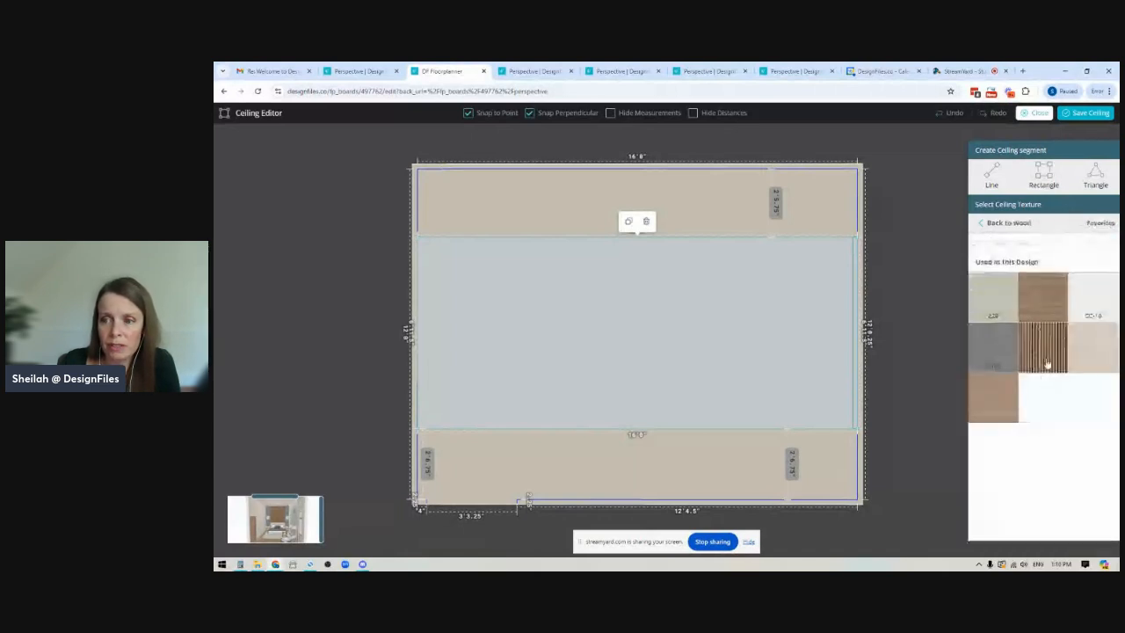
mouse_move(1042, 349)
drag(1042, 349, 601, 355)
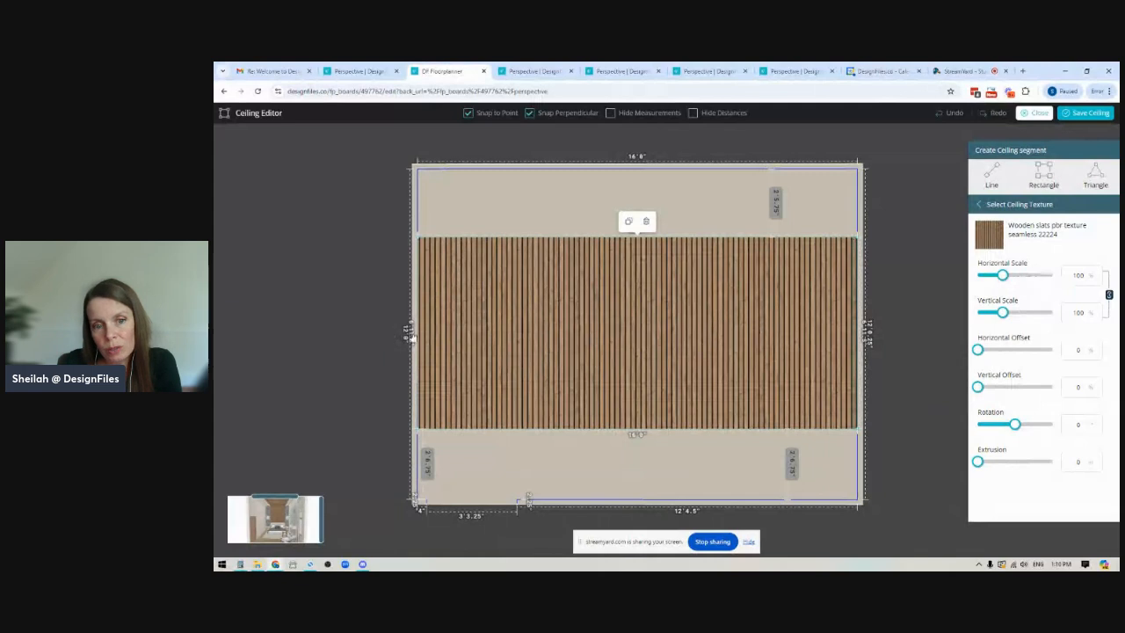
- Rotate the ceiling slat texture to 90 degrees, set its extrusion to 2, and save the ceiling
click(1079, 425)
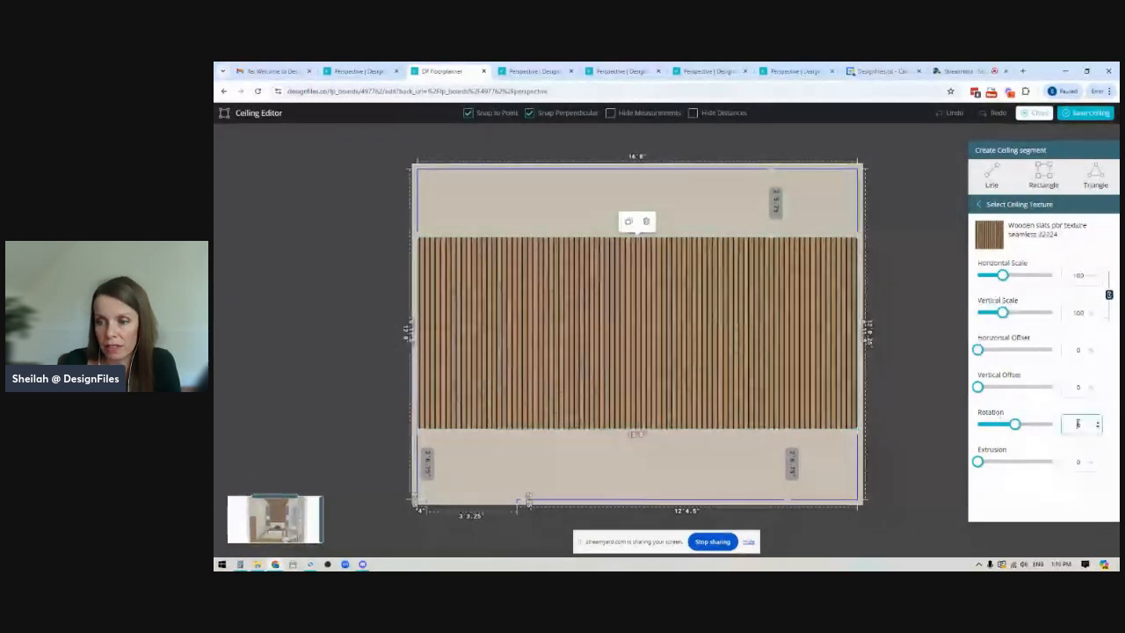
text(90)
click(1079, 463)
text(2)
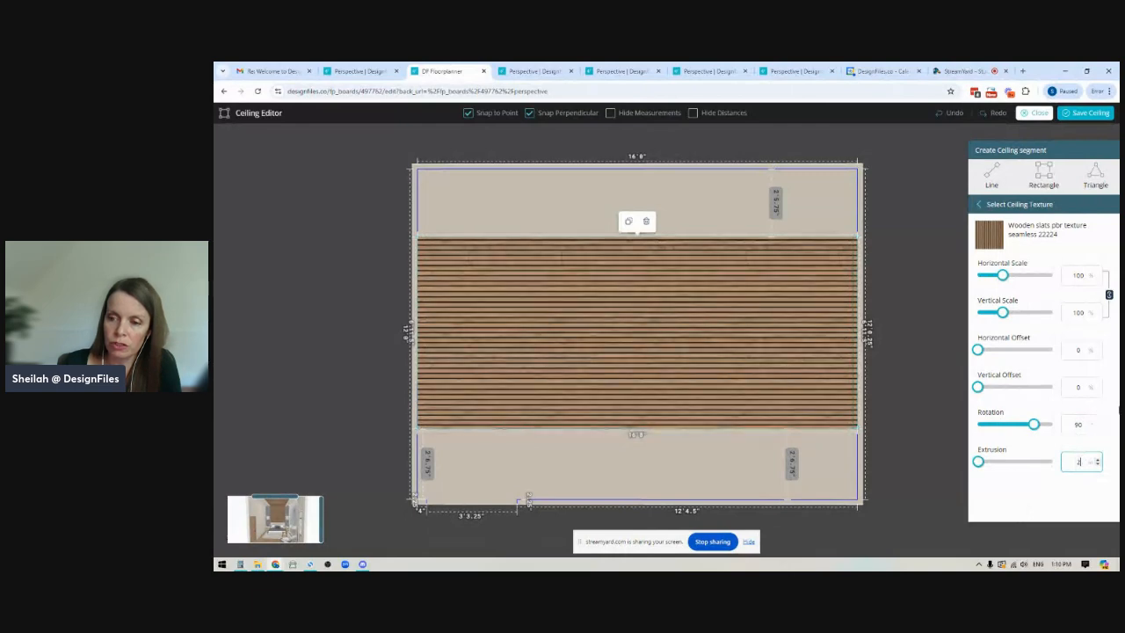
click(1088, 114)
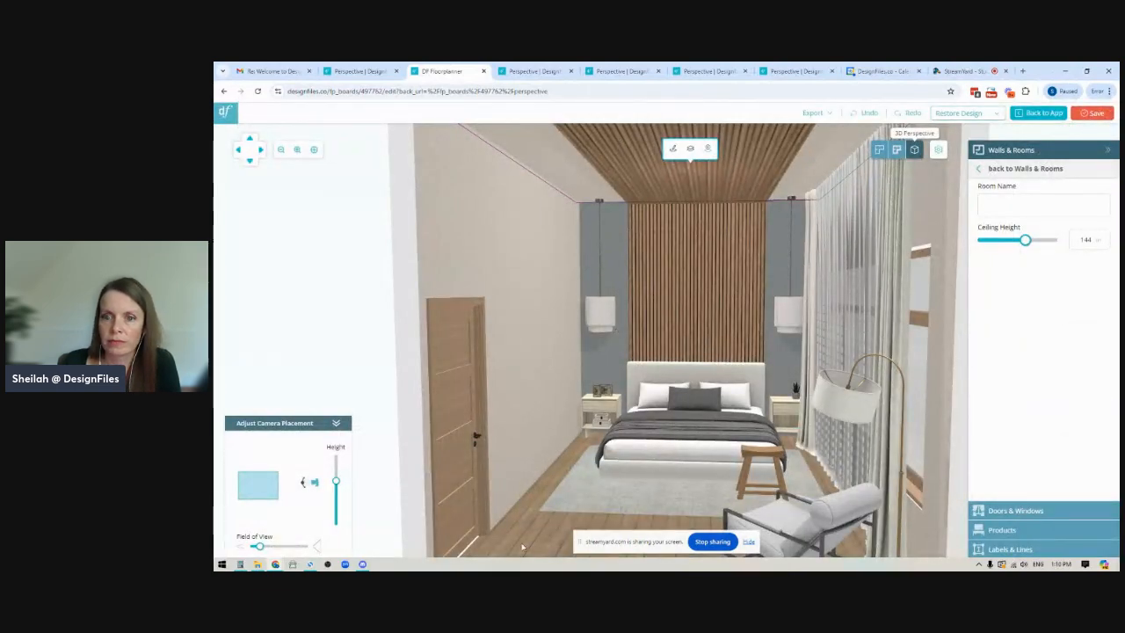
- View the bedroom's wall and ceiling slats from an angle and compare them with the finished sample design
drag(526, 550, 584, 551)
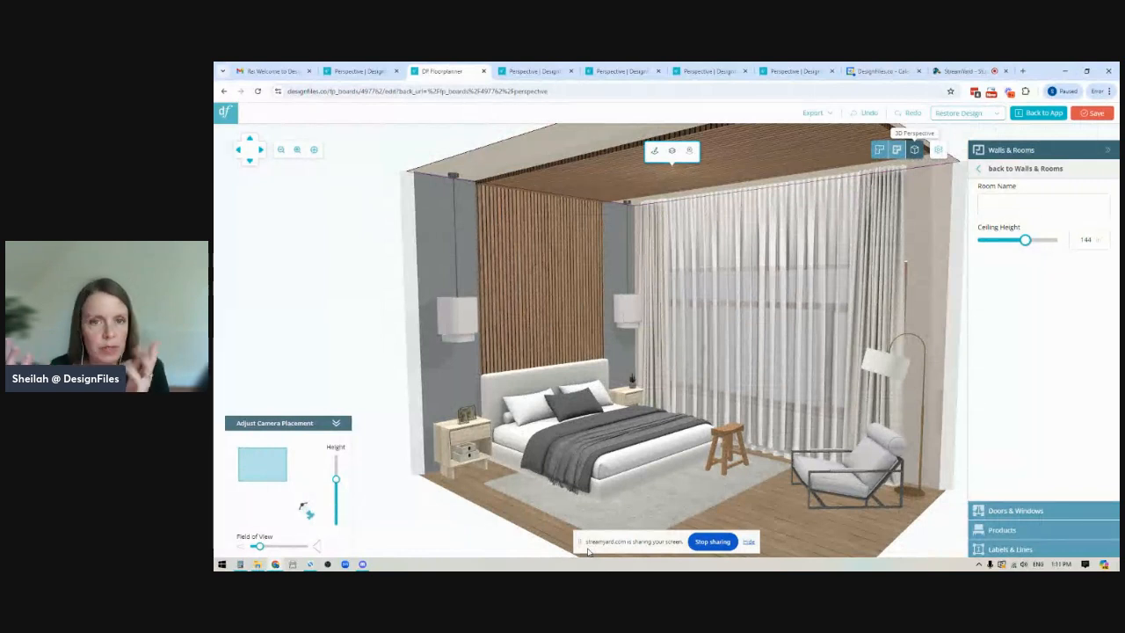
mouse_move(751, 502)
mouse_down()
mouse_move(733, 507)
mouse_move(751, 495)
mouse_move(762, 508)
mouse_up()
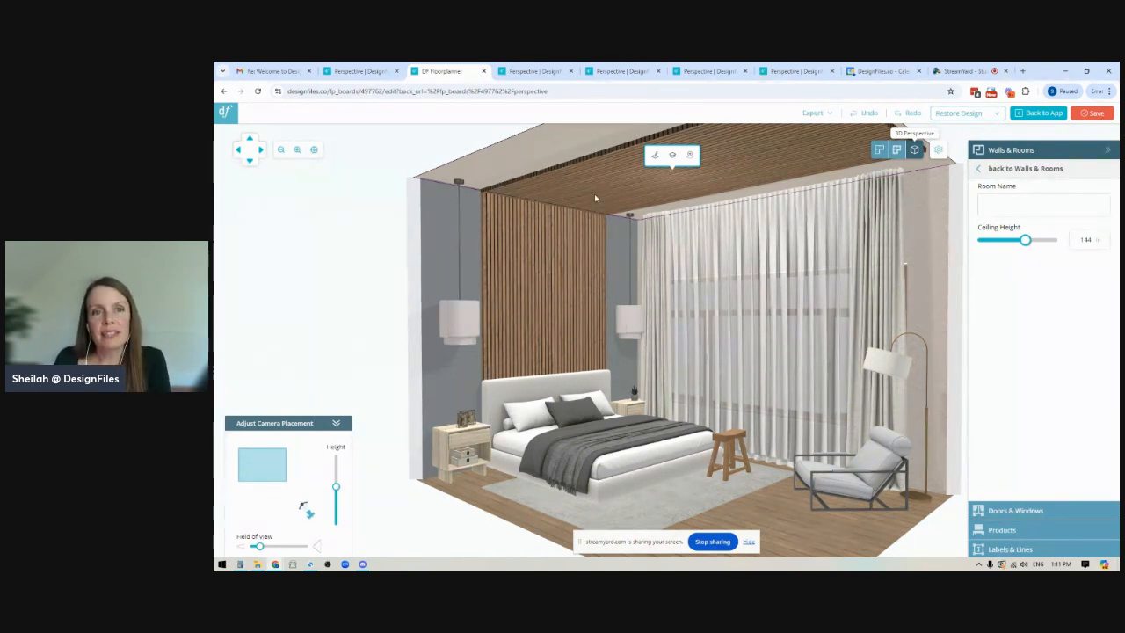
click(361, 71)
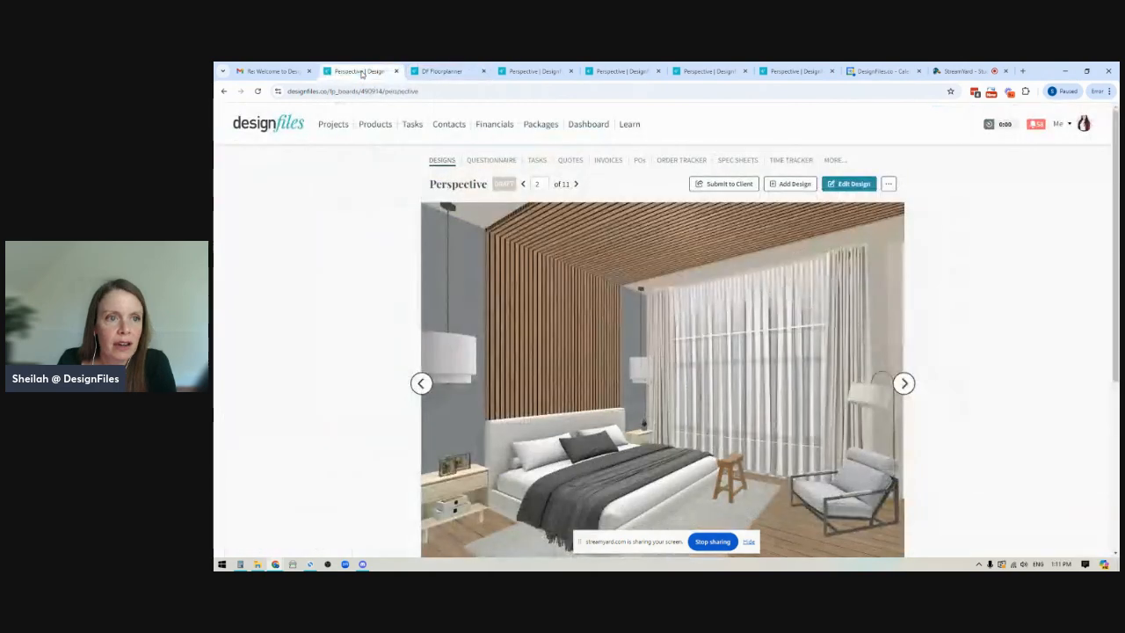
- View the project's sample living room design with the wood-filled coffered ceiling
click(437, 161)
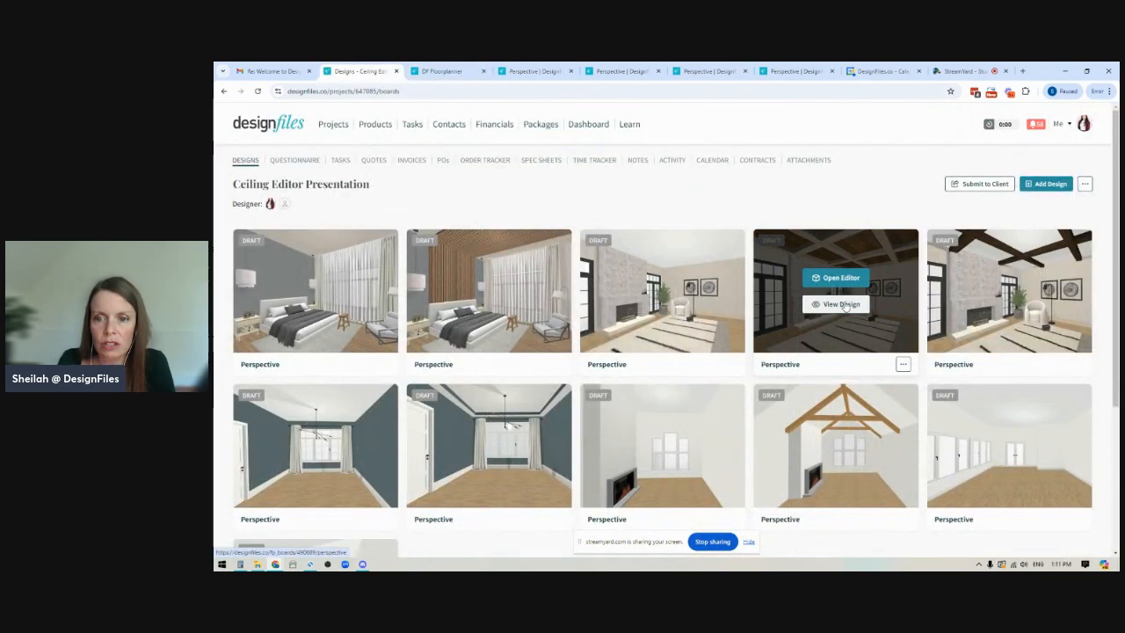
click(841, 304)
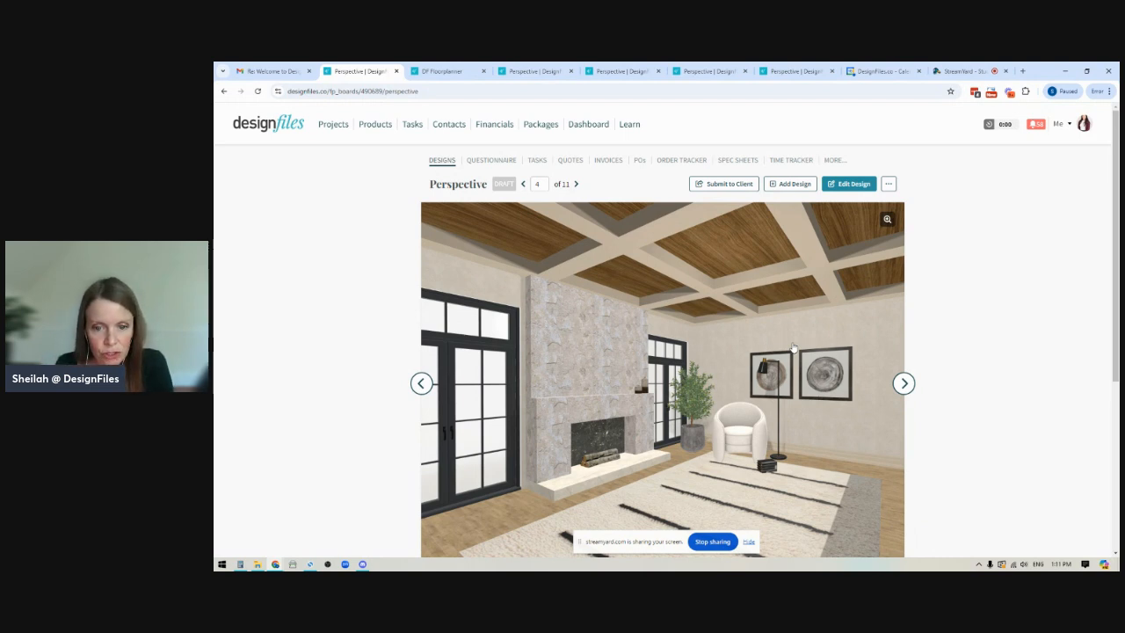
- Switch to the living room design with the plain ceiling and close the bedroom floor planner
click(534, 72)
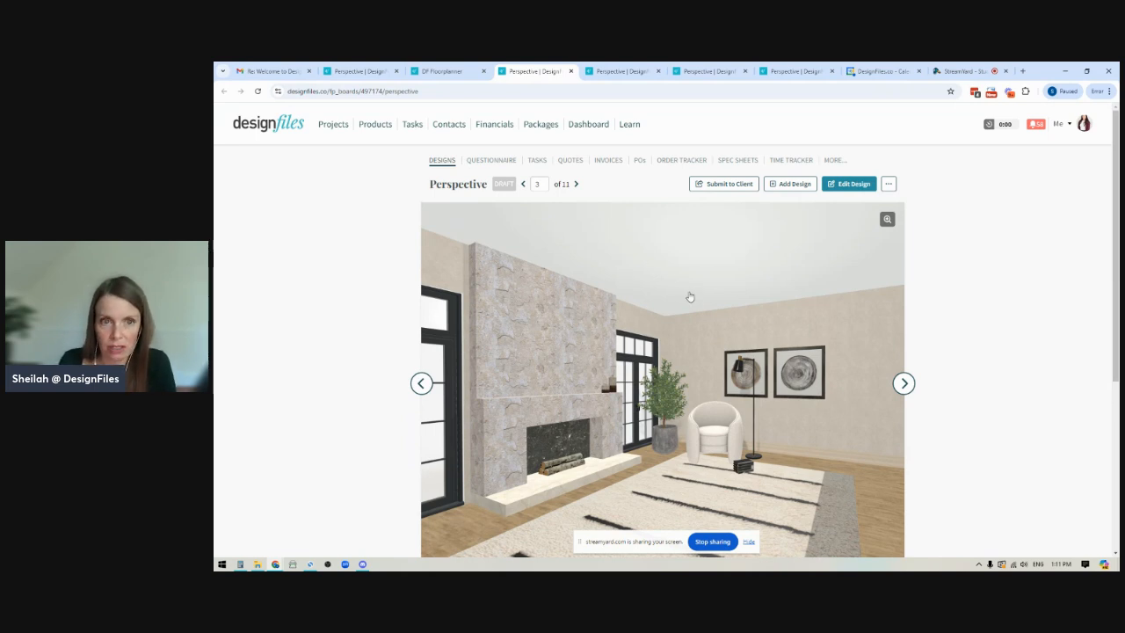
click(484, 71)
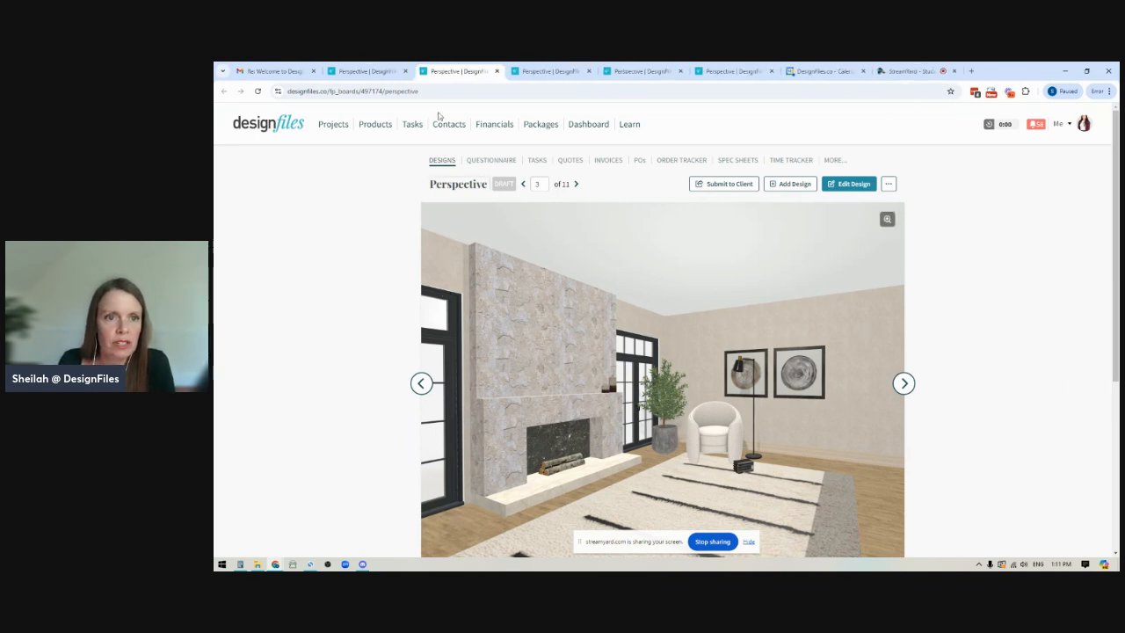
mouse_move(546, 74)
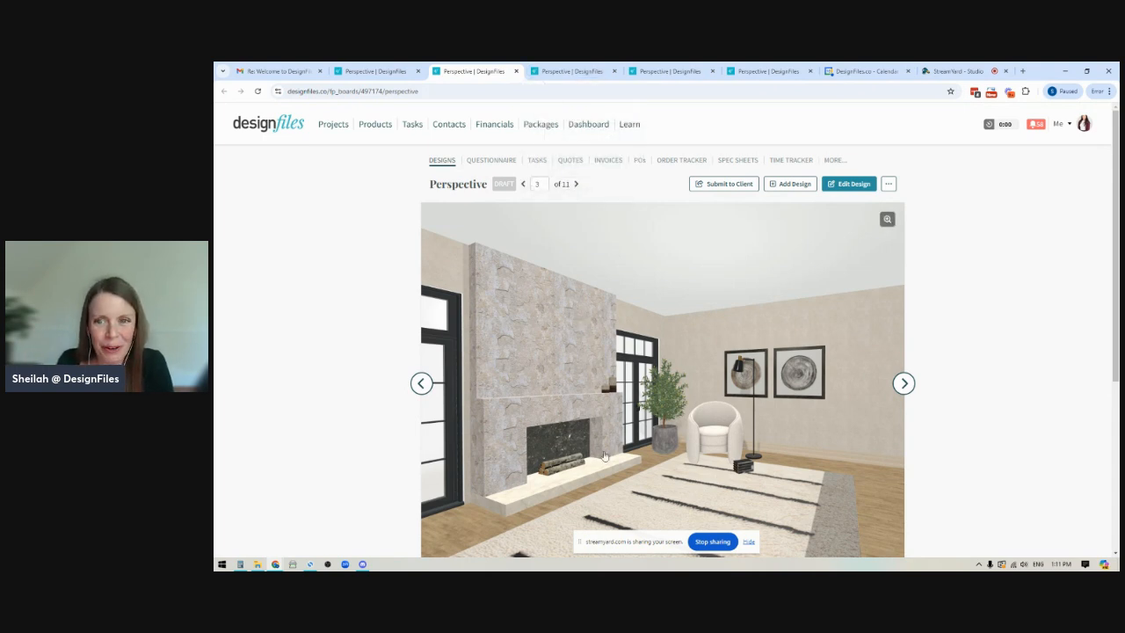
- Open the plain-ceiling living room design for editing and show the room in 3D perspective
click(853, 183)
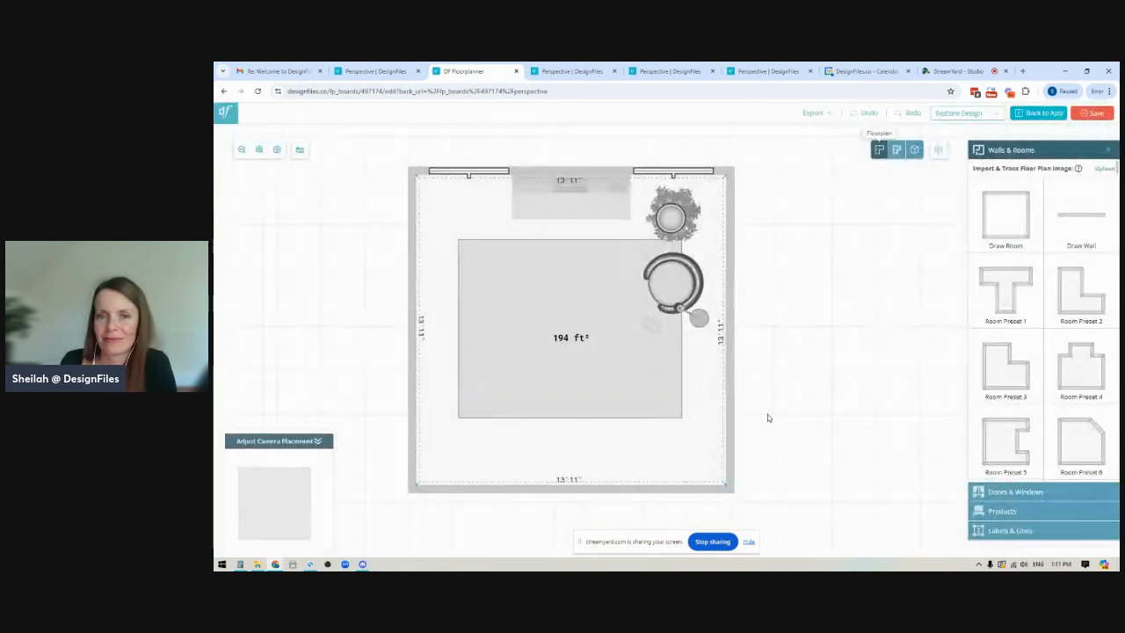
click(914, 150)
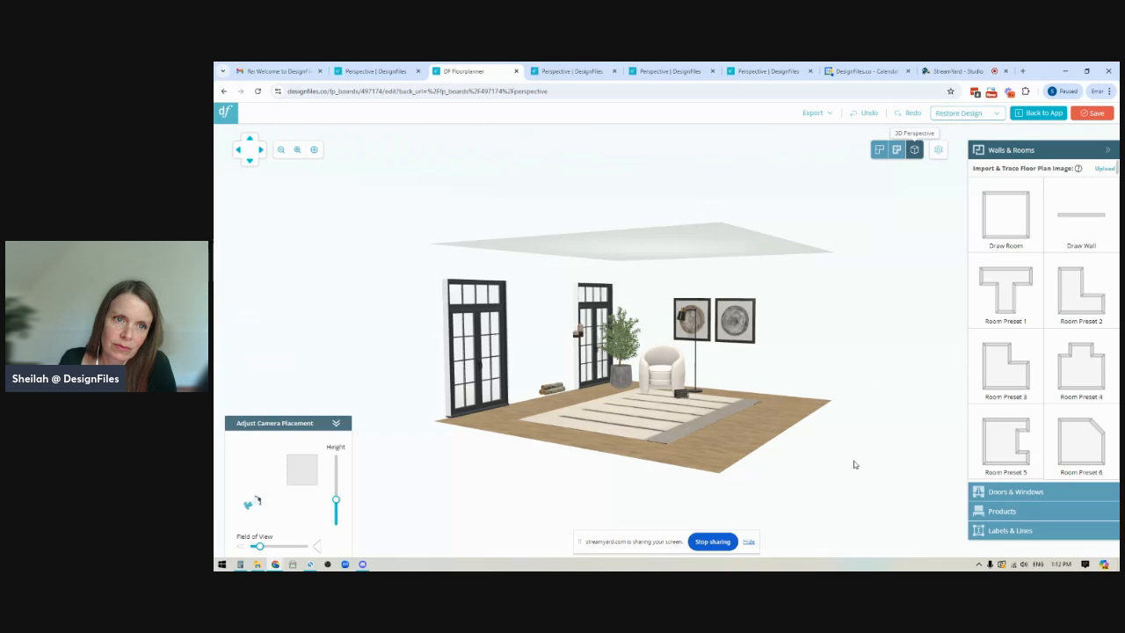
scroll(722, 415, up, 5)
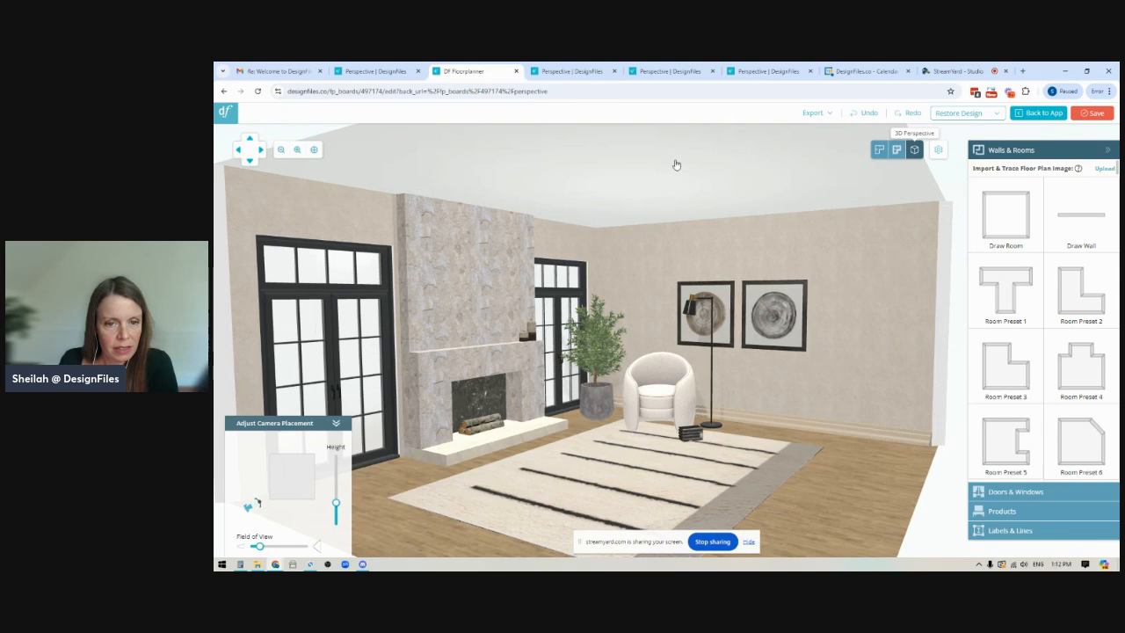
- Switch the measurement units to inches and open the living room ceiling in the Ceiling Editor
click(624, 191)
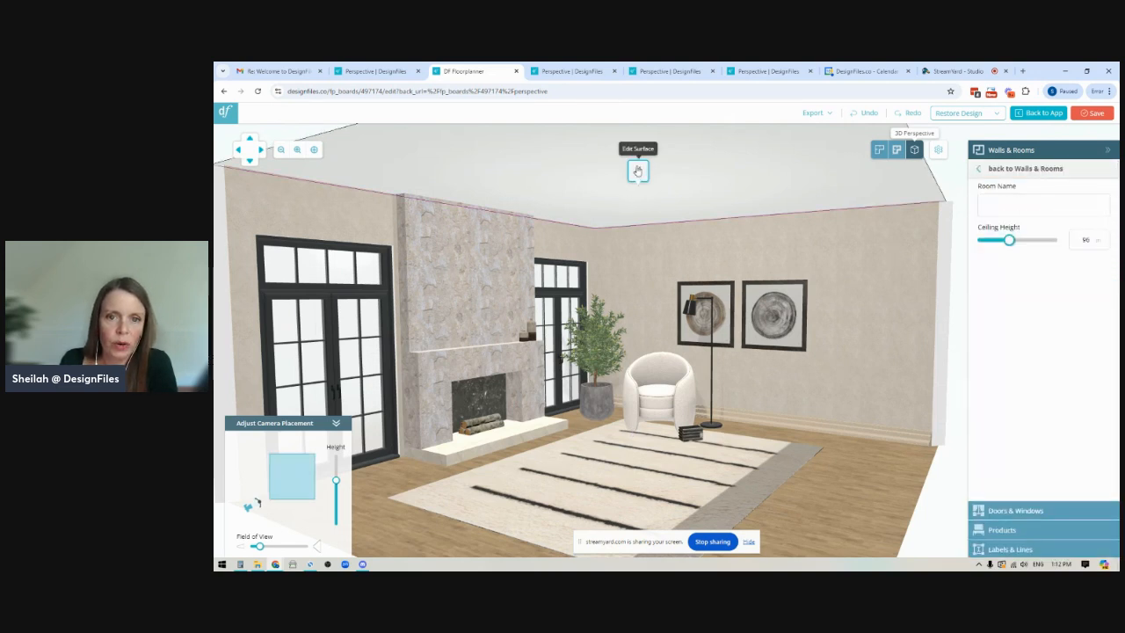
click(638, 171)
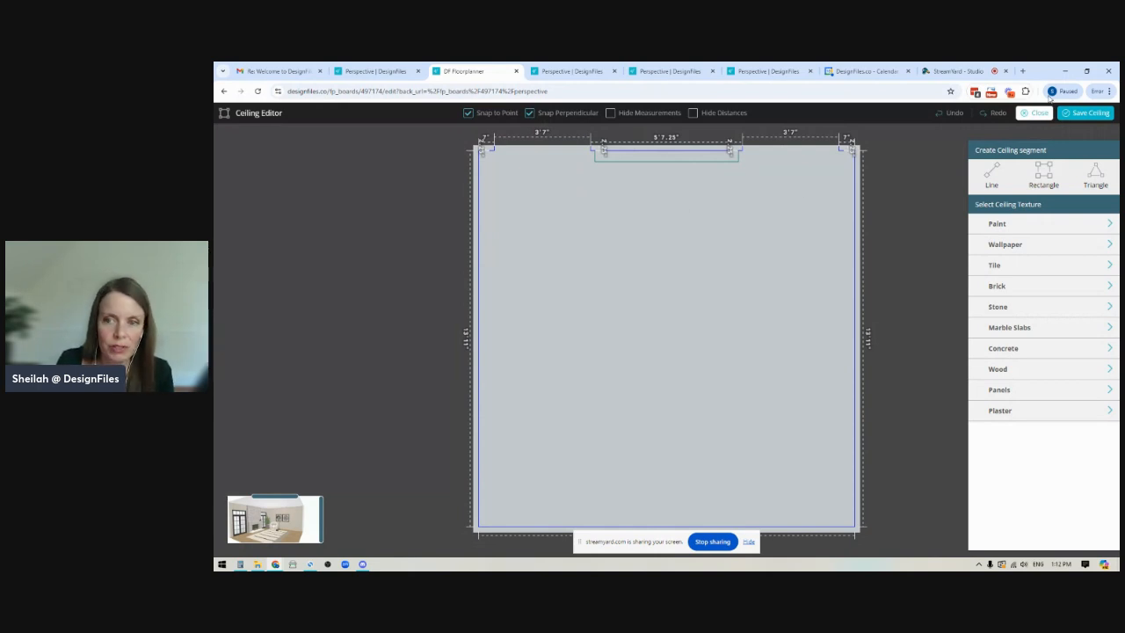
click(1035, 113)
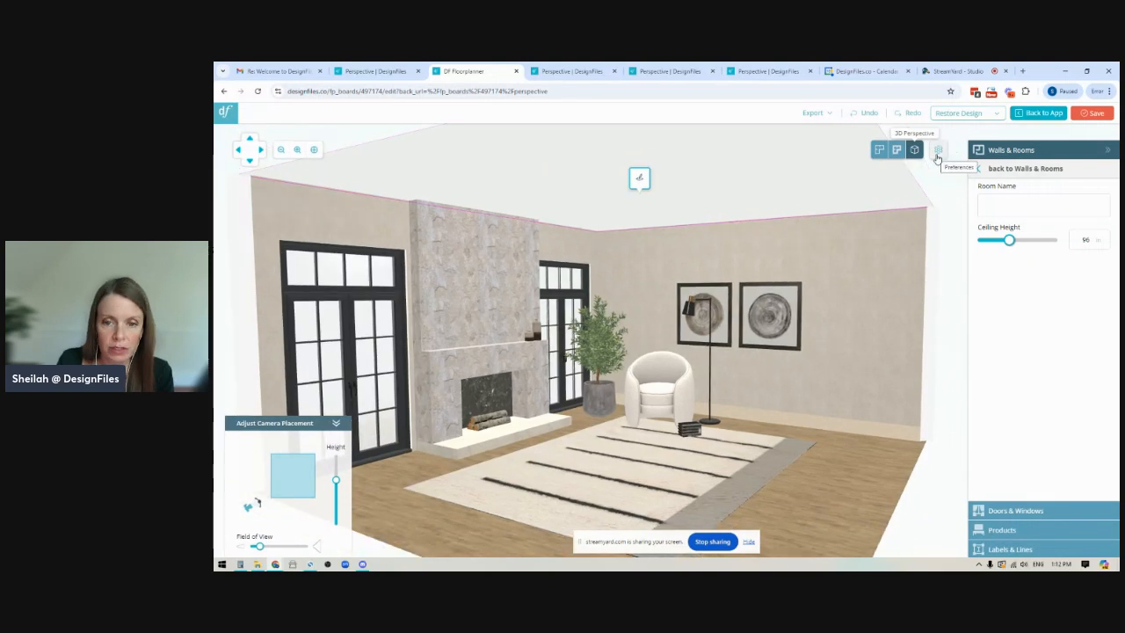
click(937, 151)
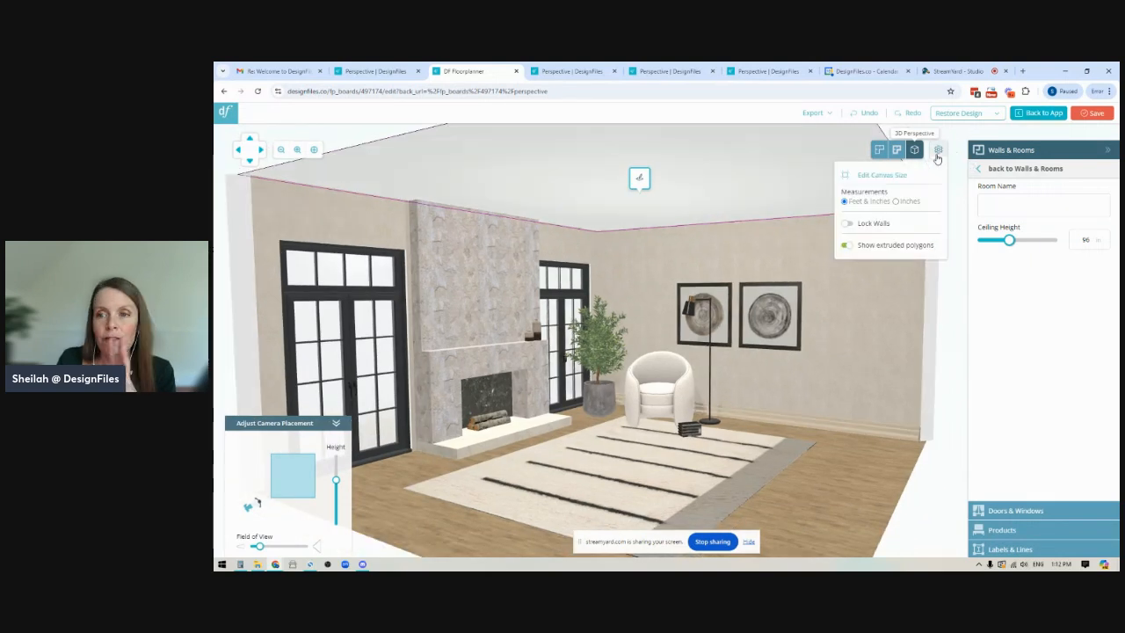
click(896, 202)
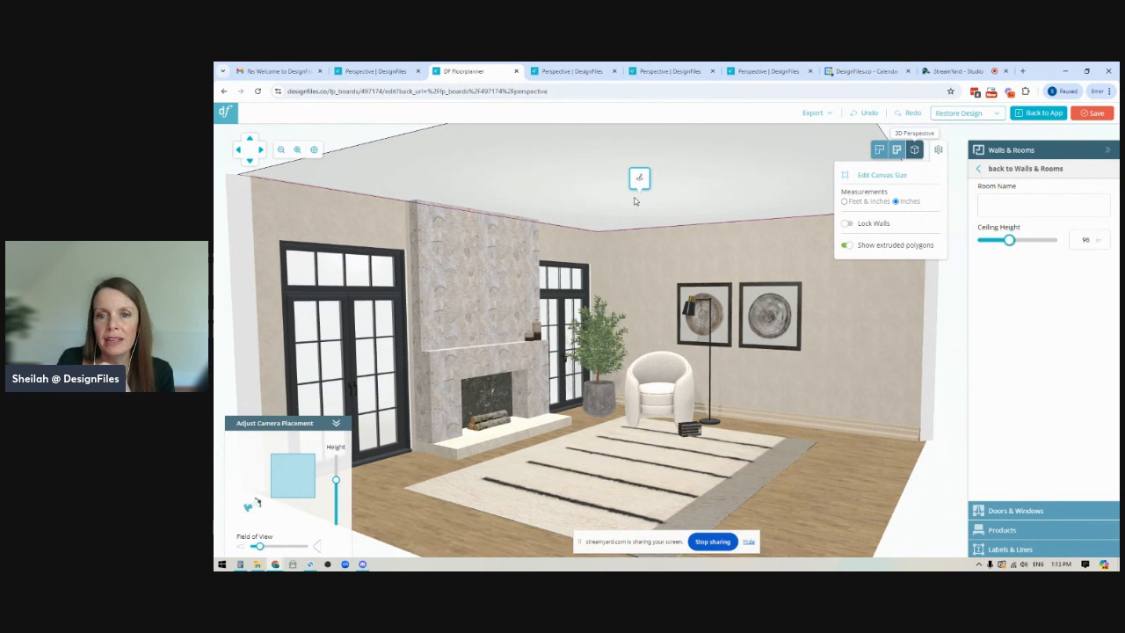
click(639, 178)
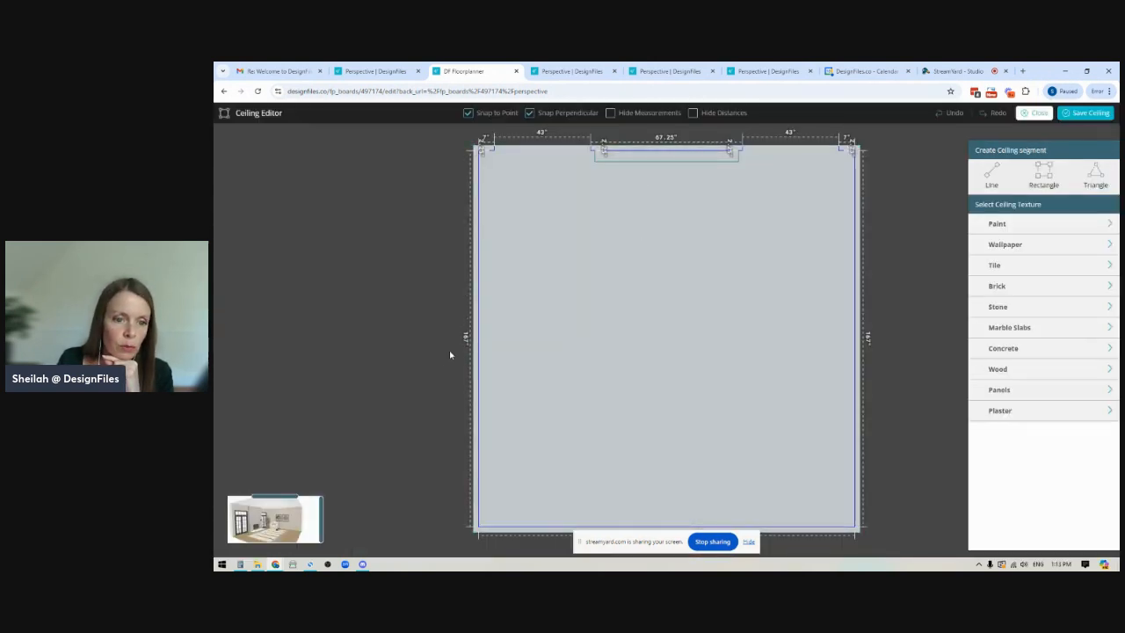
- Calculate the coffer size in Calculator by subtracting 32 from the 167-inch ceiling width and dividing by 3
drag(437, 392, 430, 379)
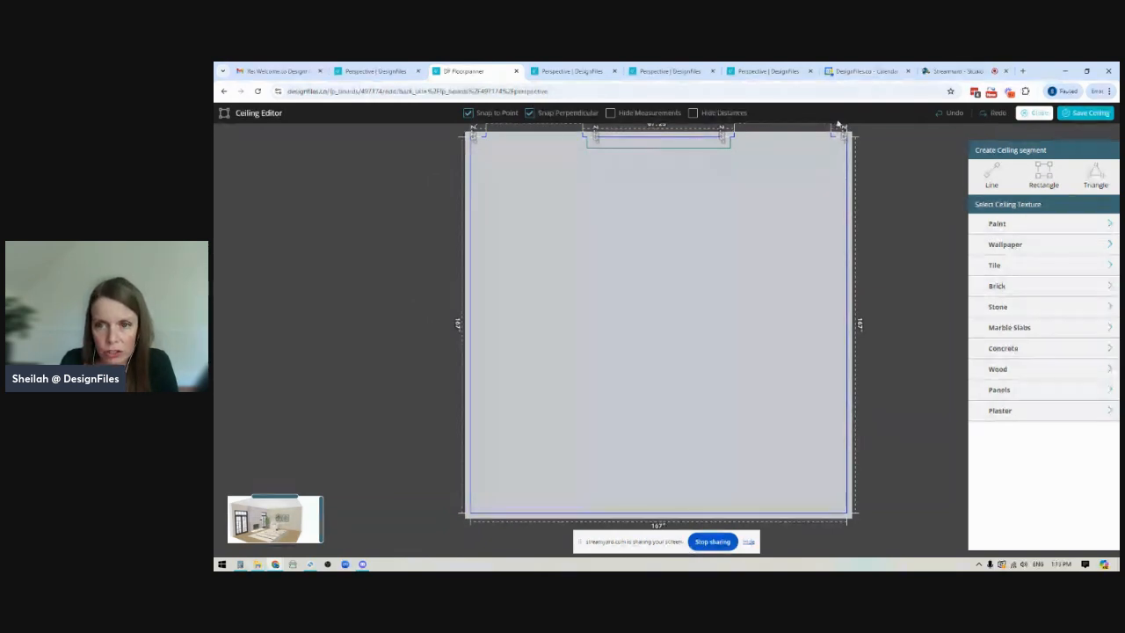
click(241, 564)
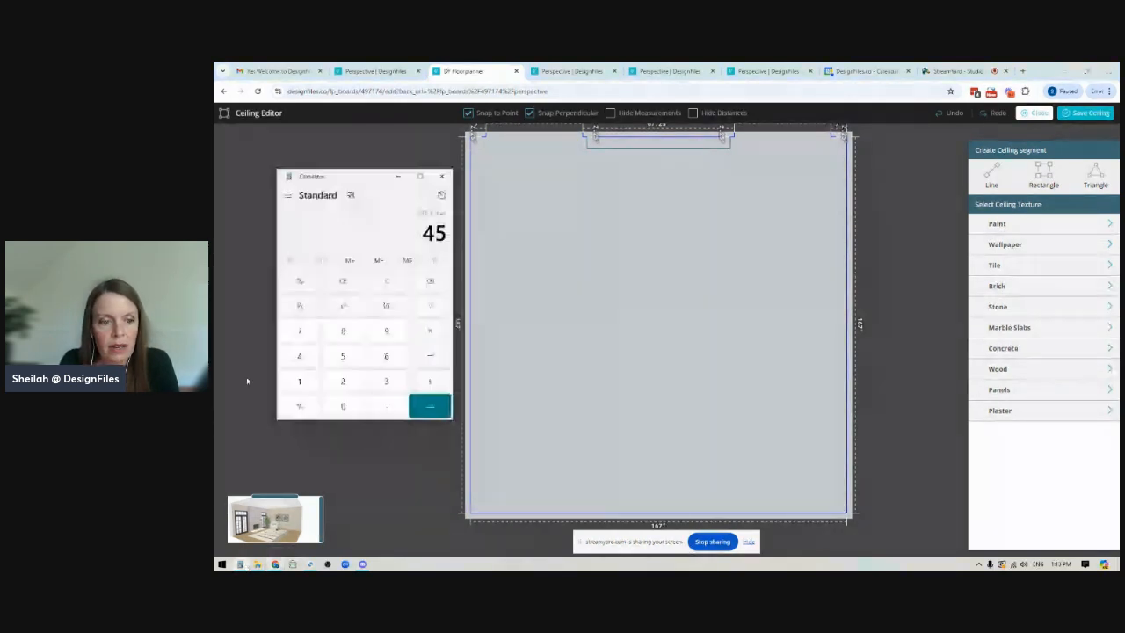
click(394, 284)
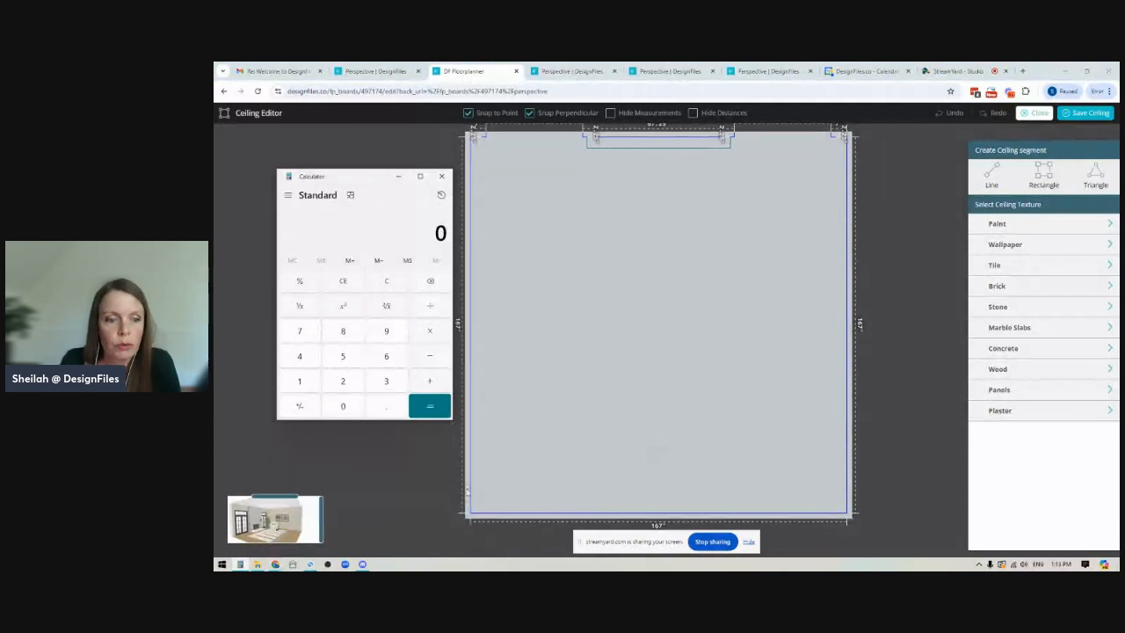
click(301, 383)
click(380, 360)
click(312, 335)
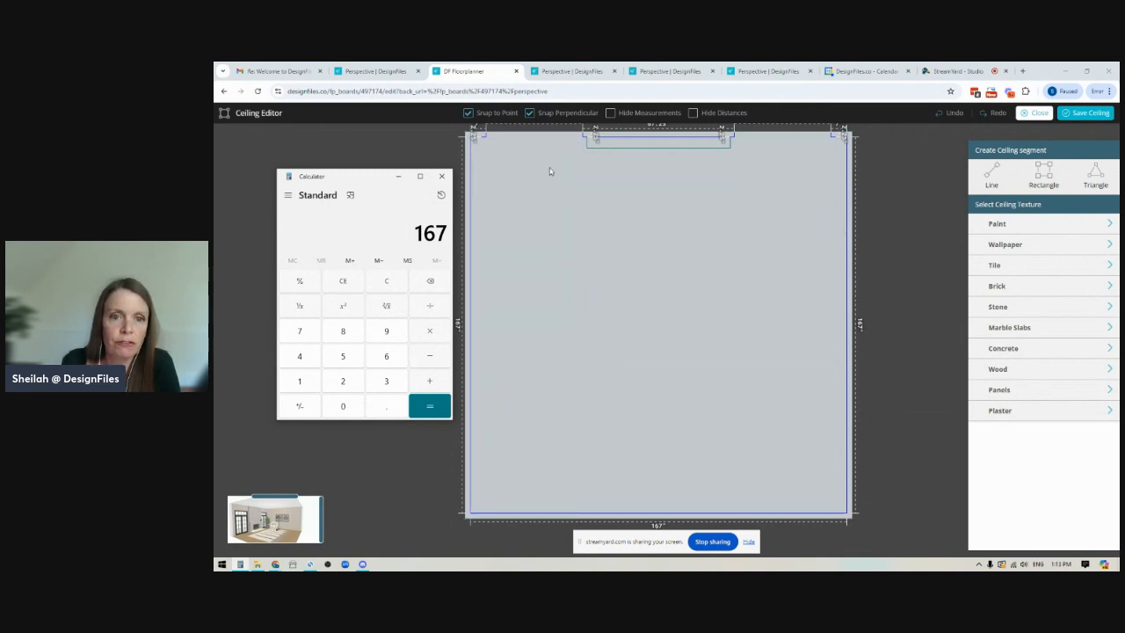
click(435, 357)
click(384, 382)
click(343, 381)
click(445, 408)
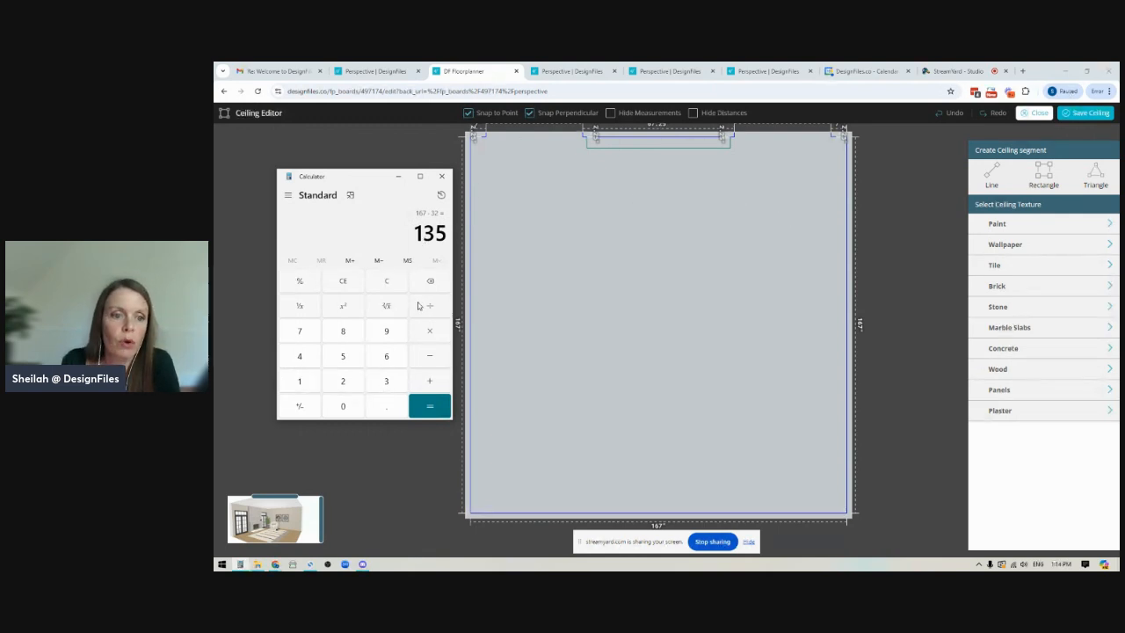
click(386, 380)
click(429, 405)
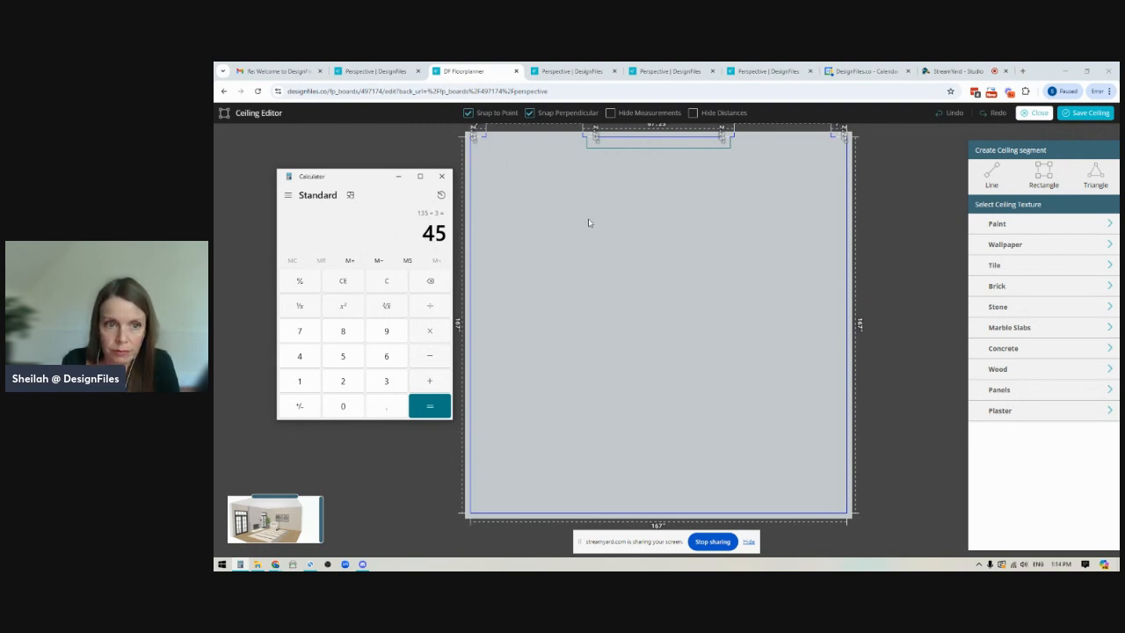
click(398, 176)
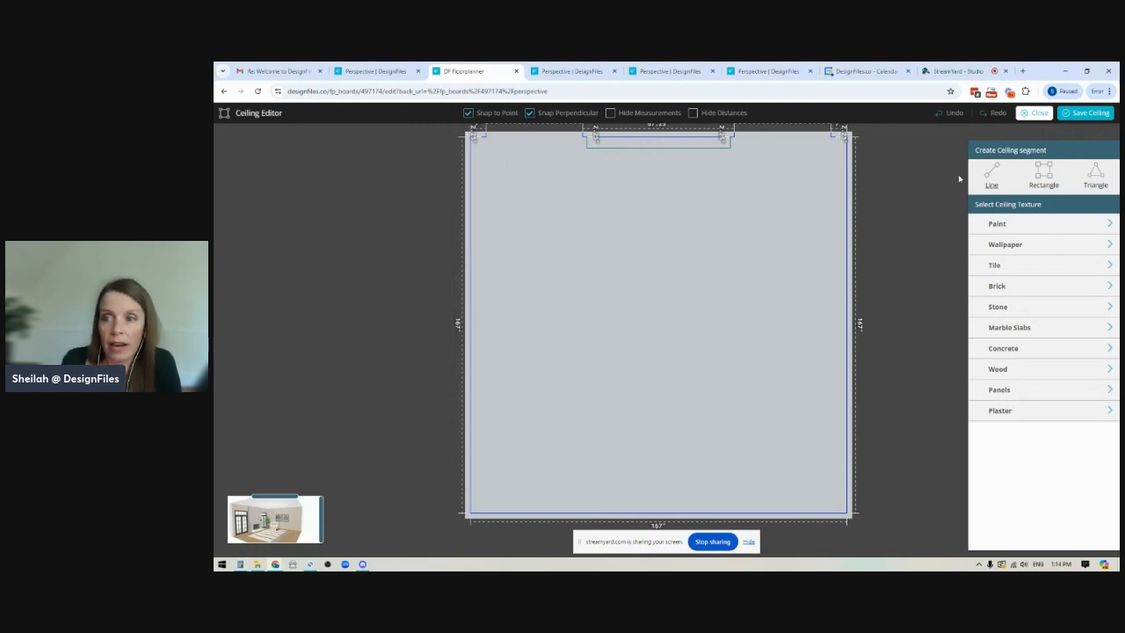
- Draw a rectangle about 44 by 40 inches near the ceiling's lower-left corner and place it 8 inches from the left wall
click(1051, 178)
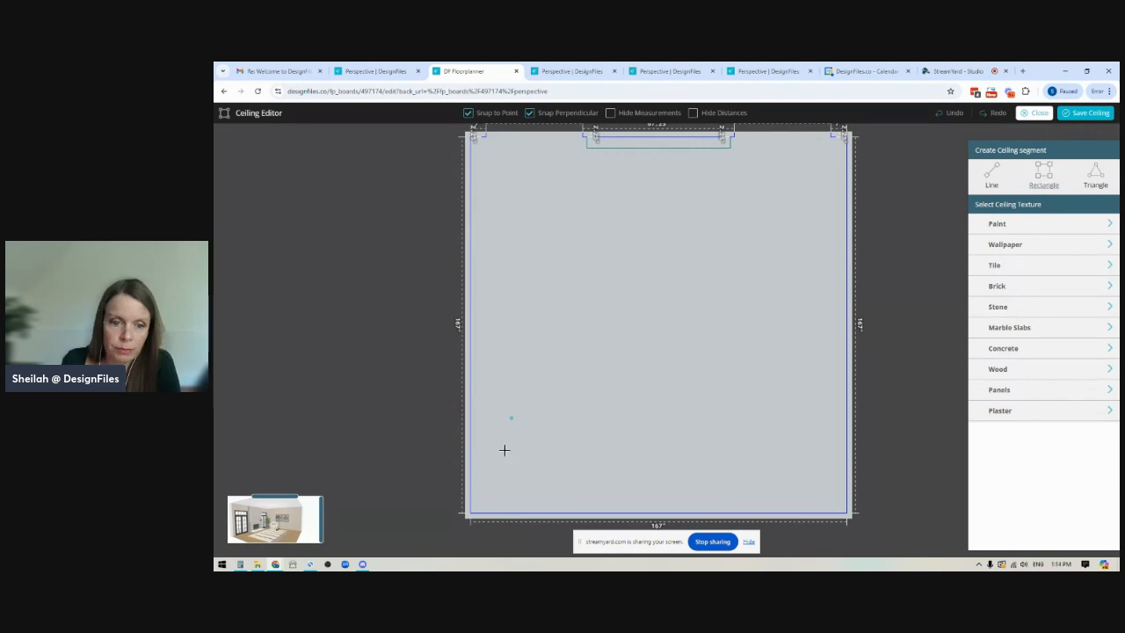
mouse_move(492, 397)
mouse_down()
mouse_move(620, 465)
mouse_move(575, 484)
mouse_move(616, 430)
mouse_move(596, 488)
mouse_up()
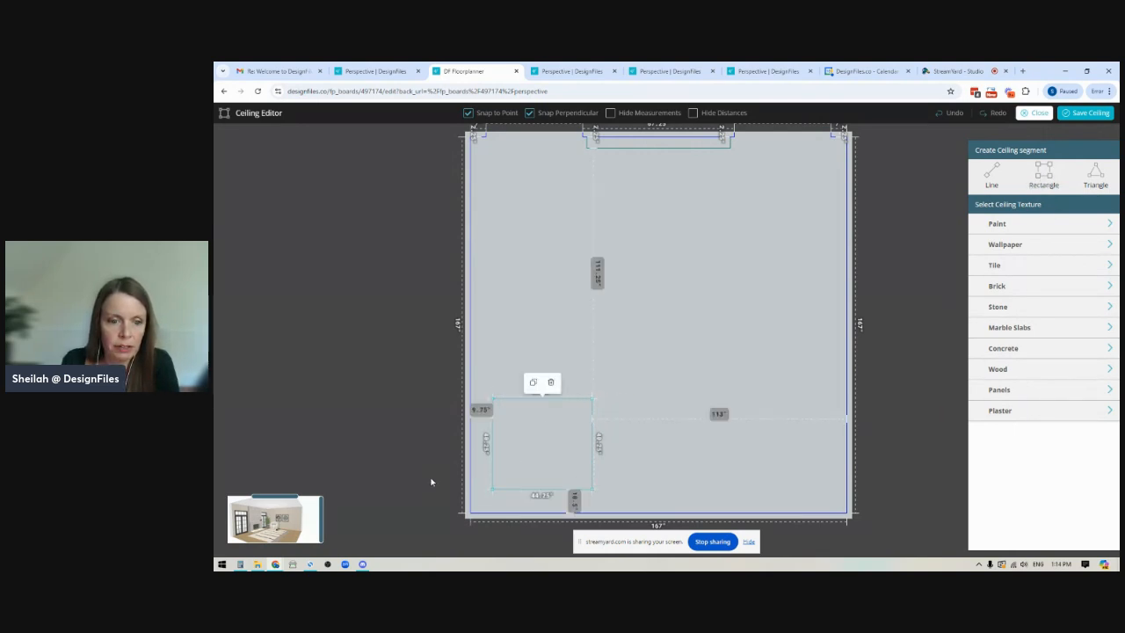
scroll(436, 348, down, 1)
drag(436, 347, 467, 310)
scroll(528, 430, up, 5)
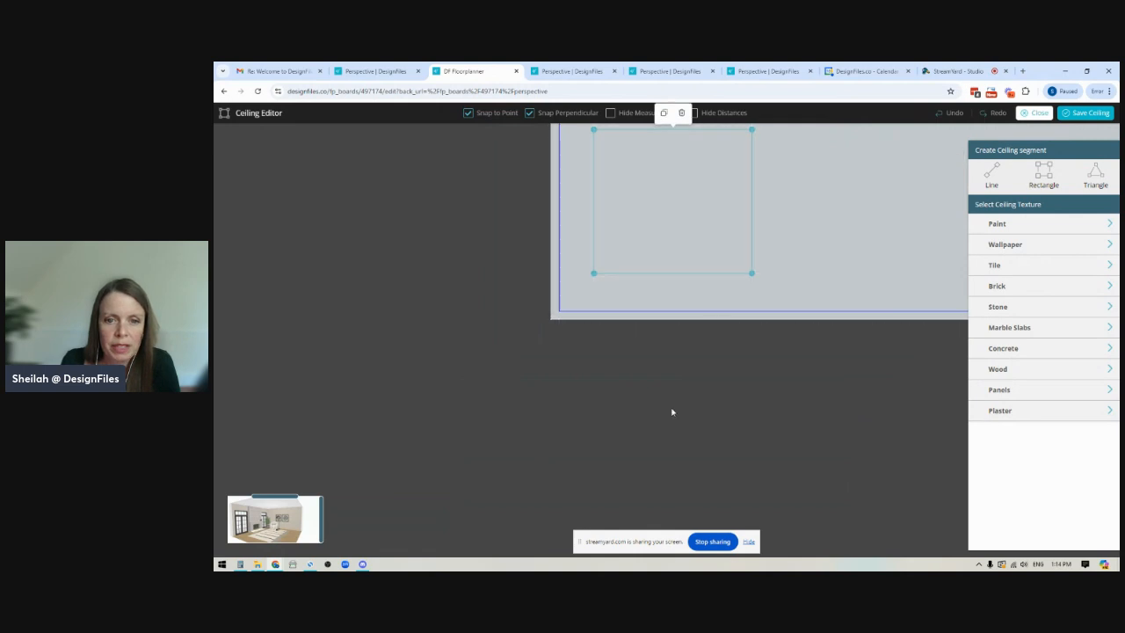
drag(683, 335, 648, 424)
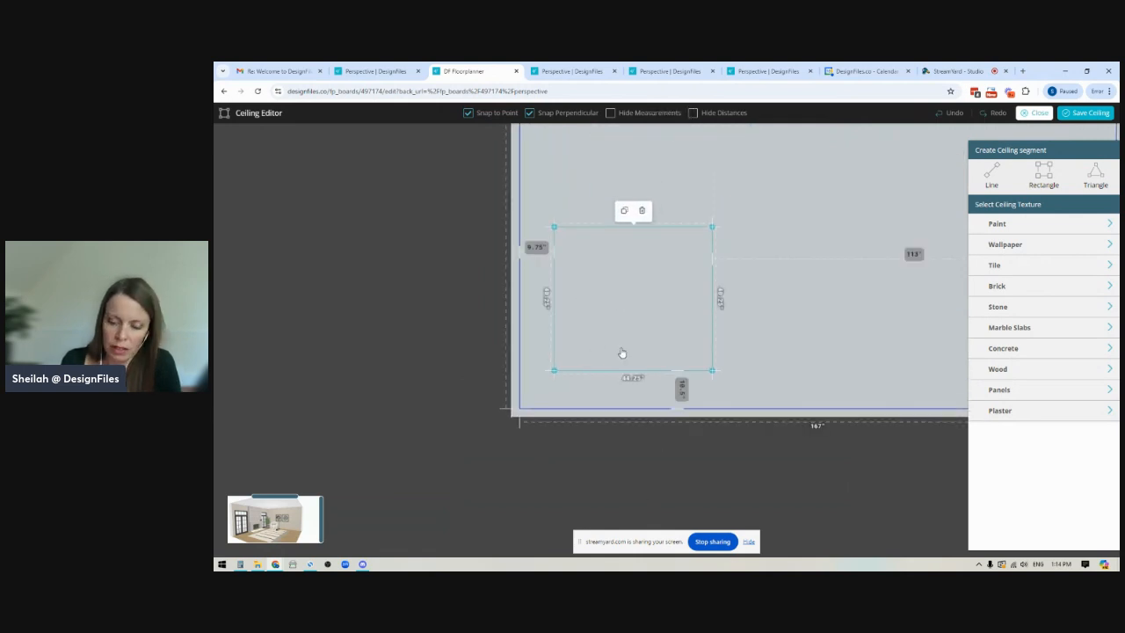
drag(623, 354, 621, 352)
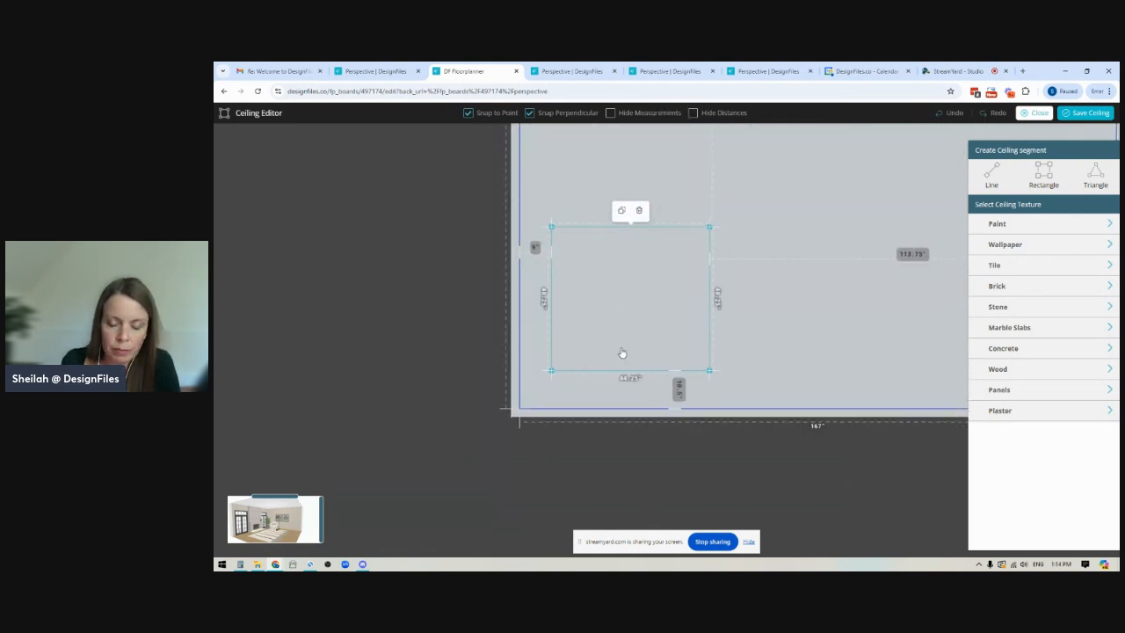
drag(621, 352, 619, 352)
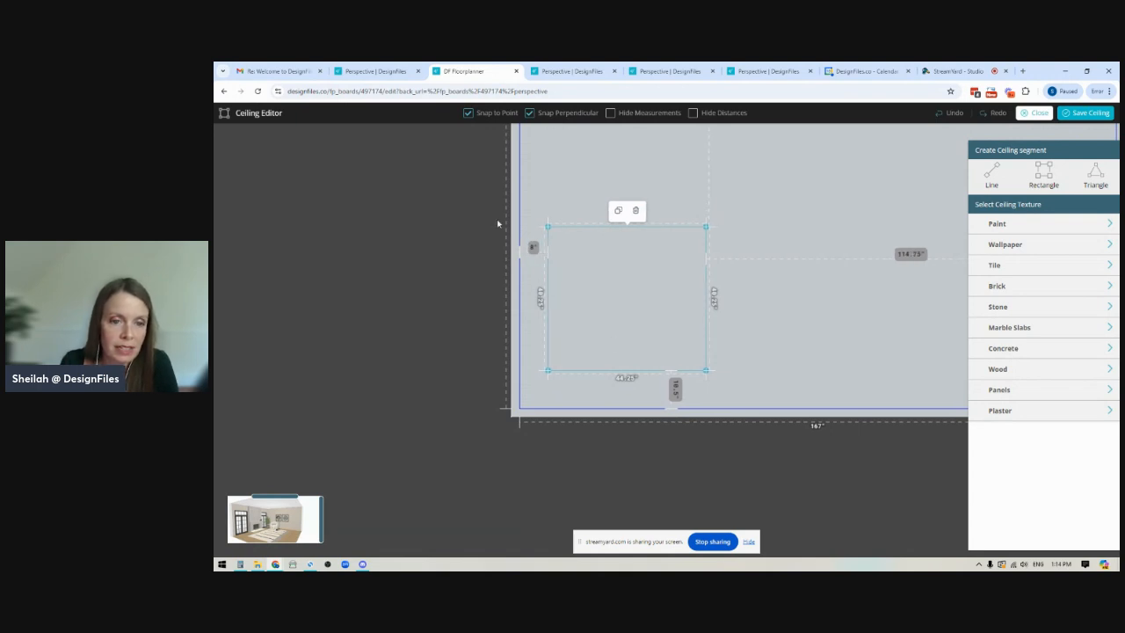
- Move the rectangle down until it sits 8 inches from the ceiling's lower edge
drag(684, 315, 685, 318)
key(Down)
key(Down)
key(Down)
key(Down)
key(Down)
key(Down)
key(Down)
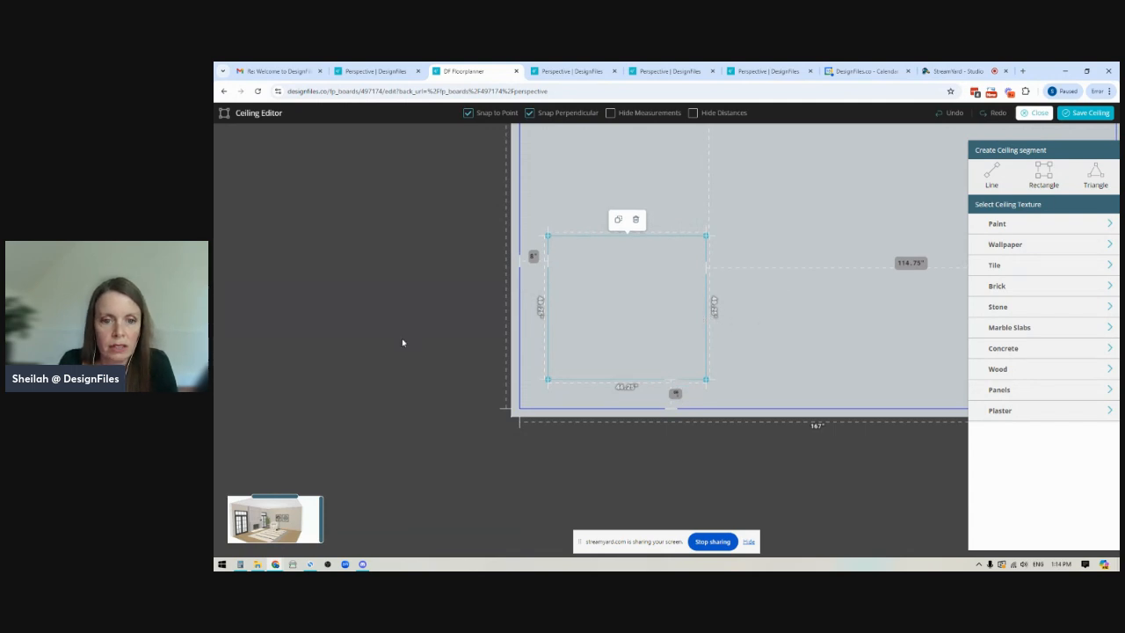
- Resize the corner rectangle to a 45 by 45 inch square, keeping the 8-inch wall offsets
scroll(606, 275, up, 2)
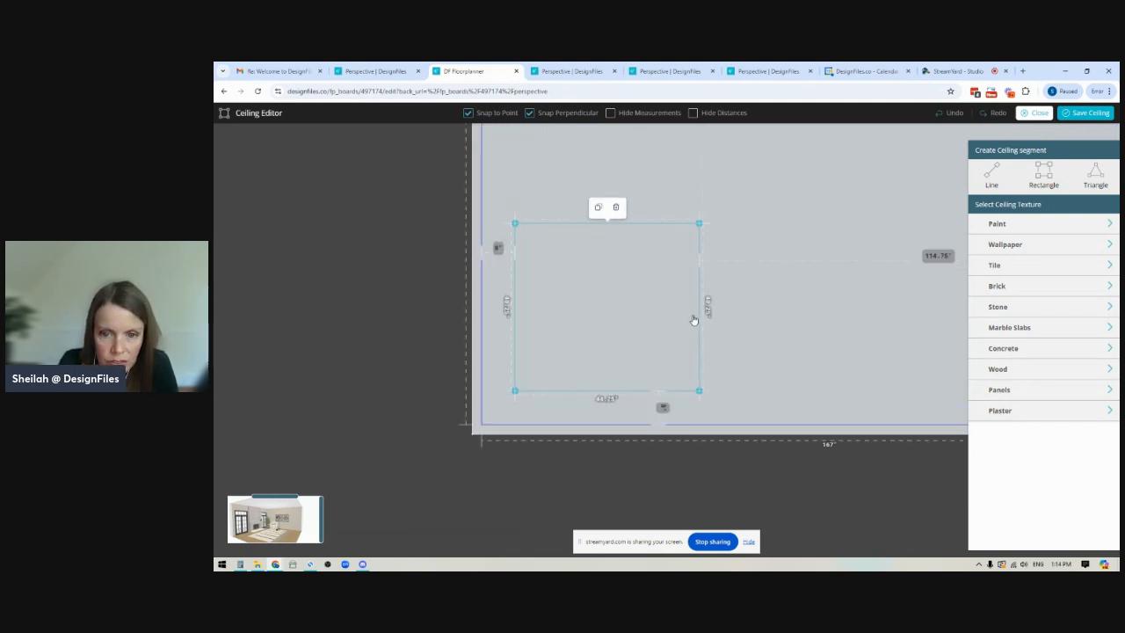
drag(700, 322, 702, 322)
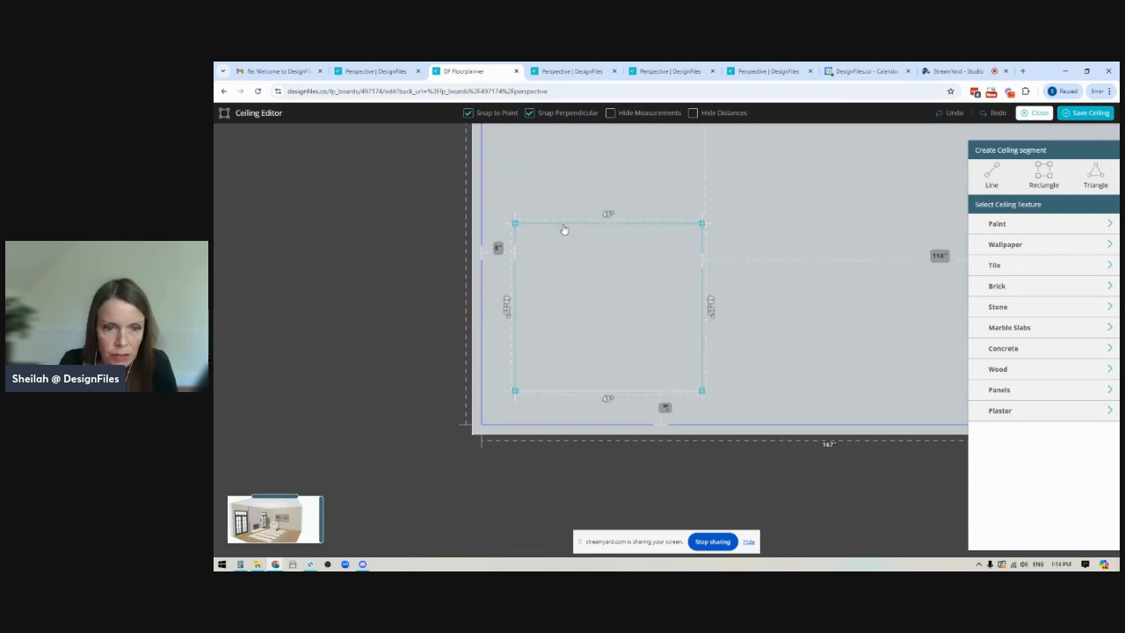
drag(563, 227, 563, 202)
- Find wood texture 04461 and apply it to the 45-inch ceiling square
scroll(361, 400, down, 3)
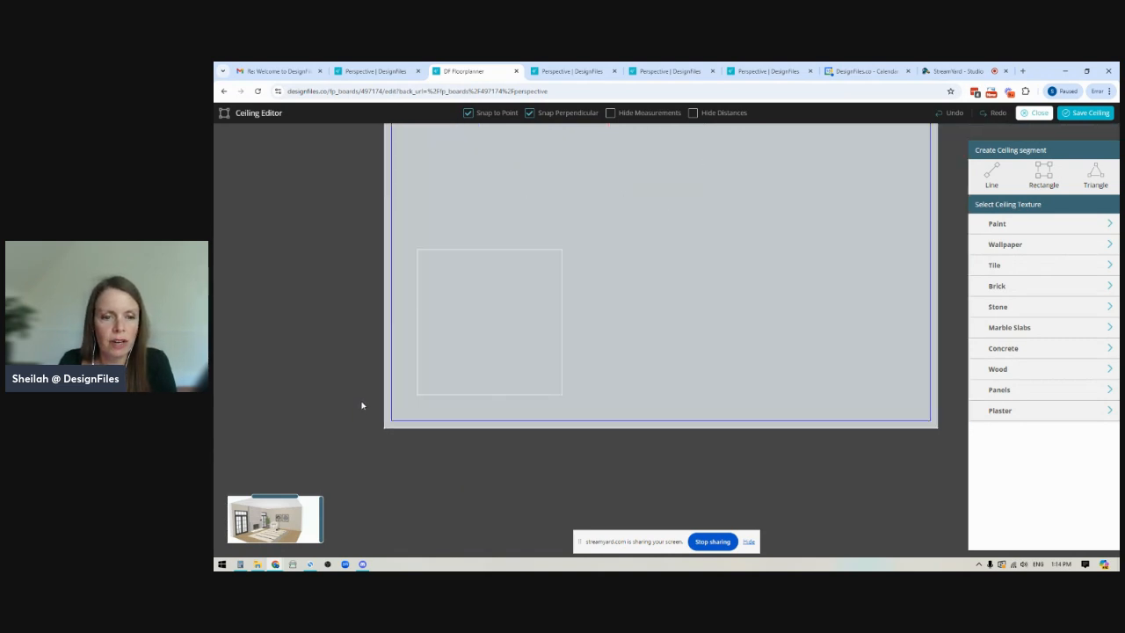
drag(509, 450, 590, 432)
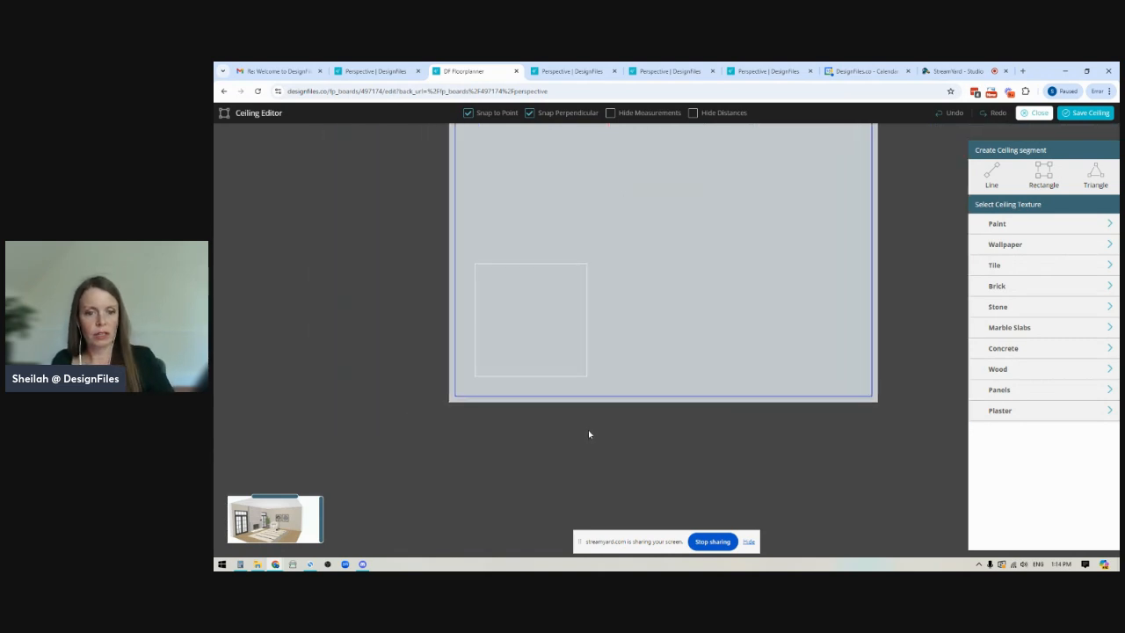
click(540, 332)
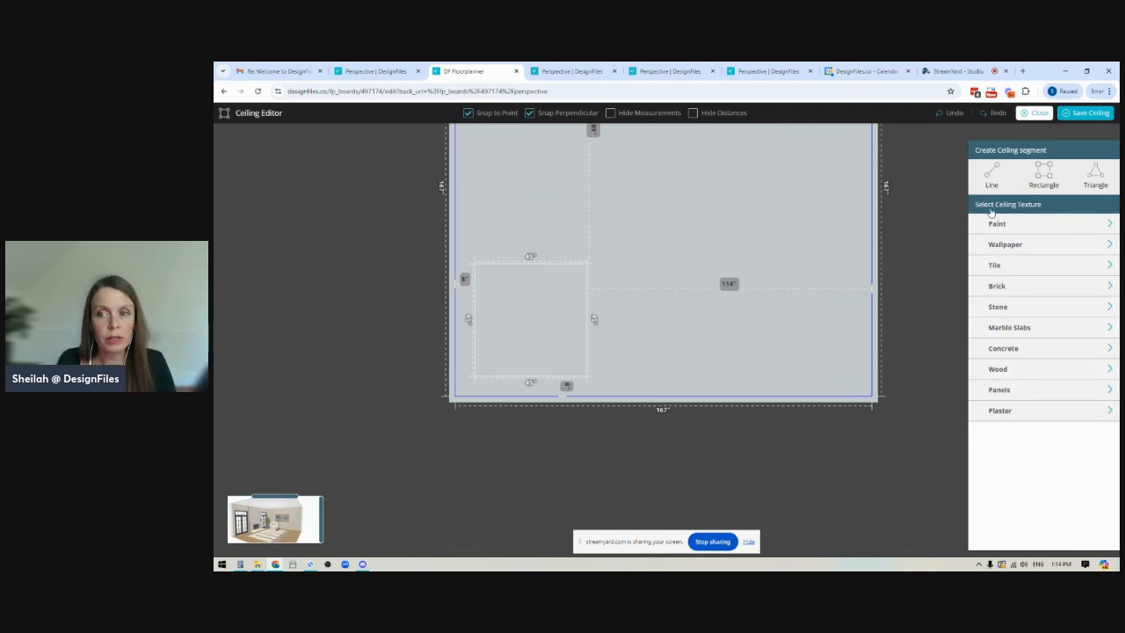
click(999, 370)
click(1010, 284)
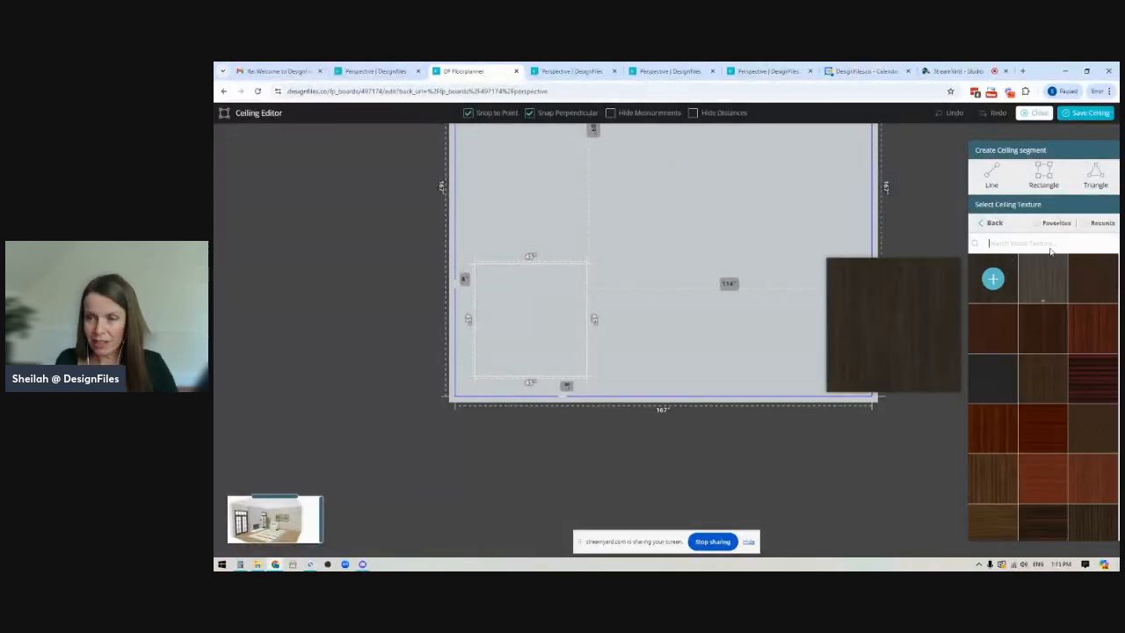
text(oak)
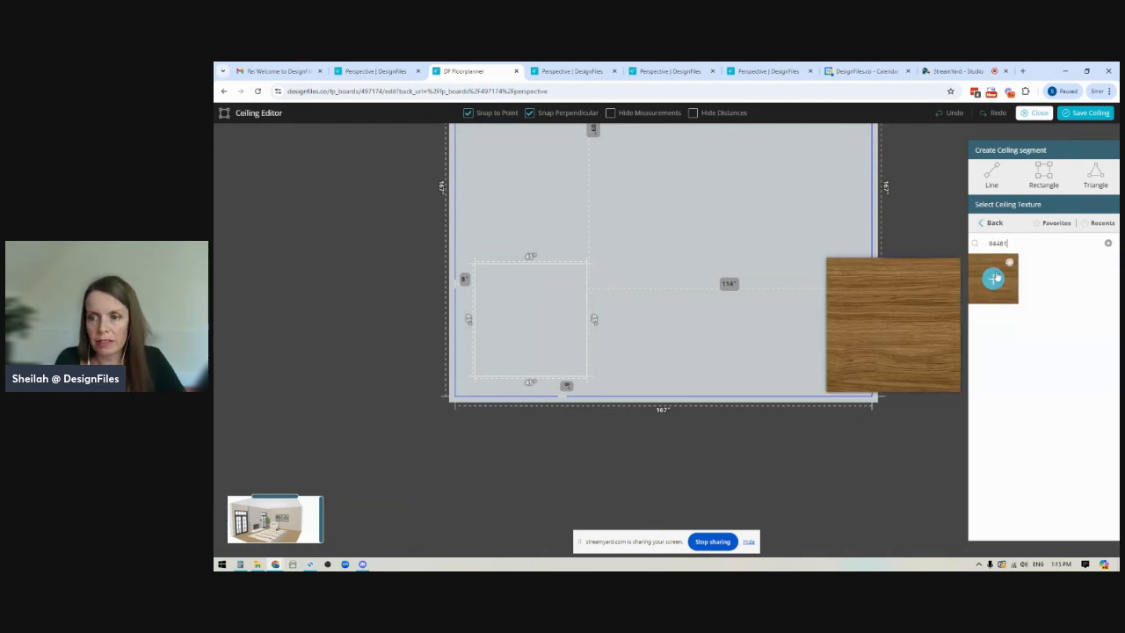
drag(993, 280, 526, 313)
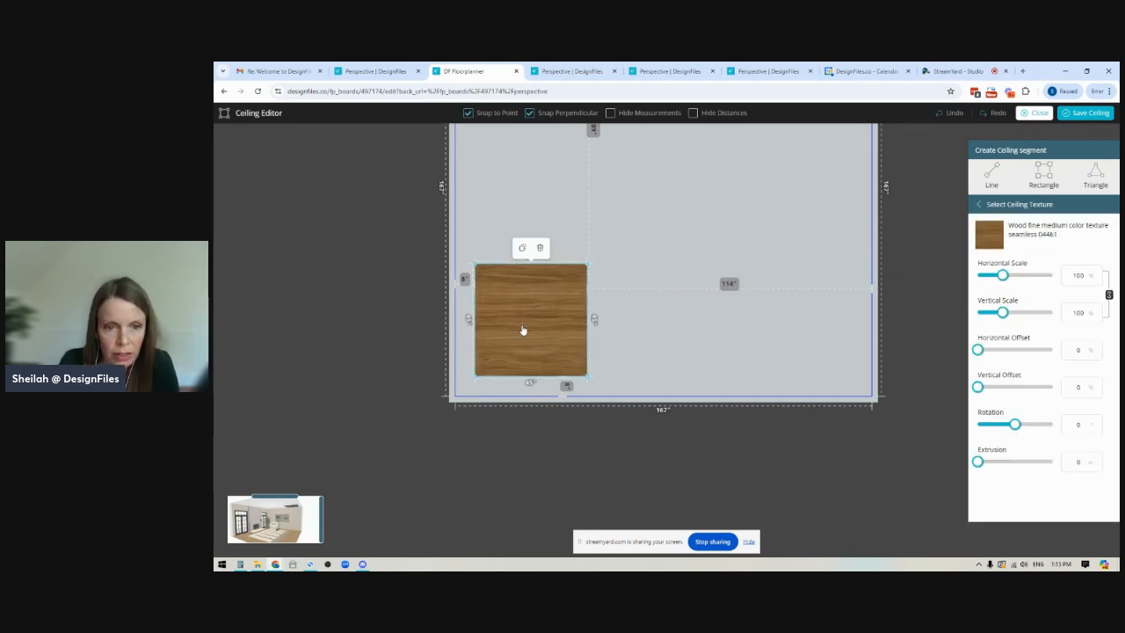
- Duplicate the wood square and place the copy directly above it with an 8-inch gap, 8 inches from the left wall
drag(402, 261, 466, 371)
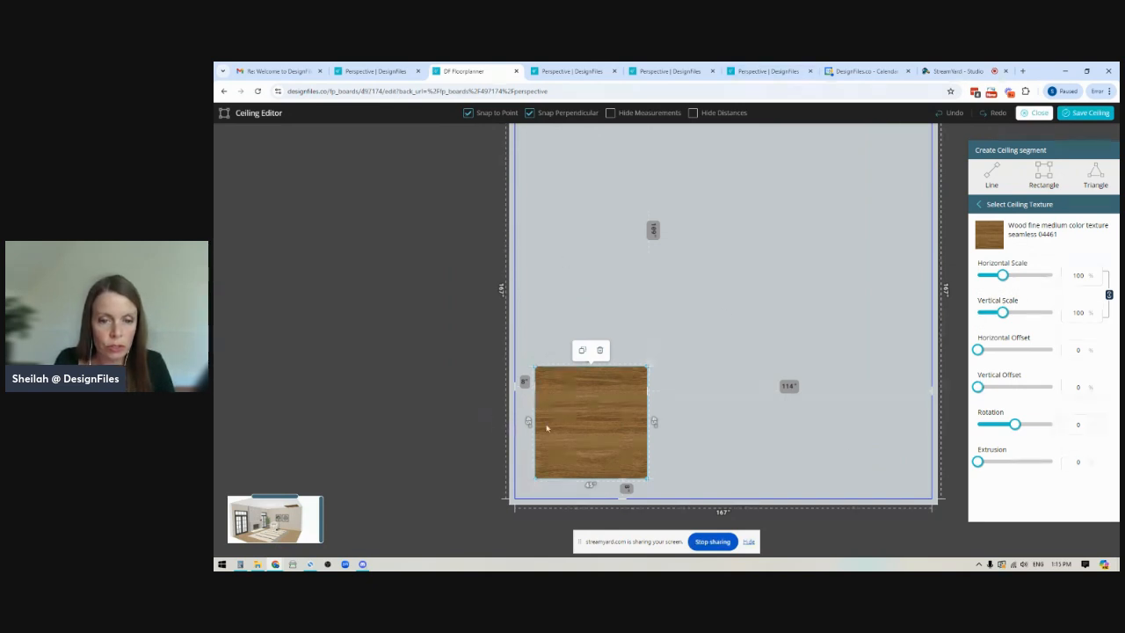
click(582, 349)
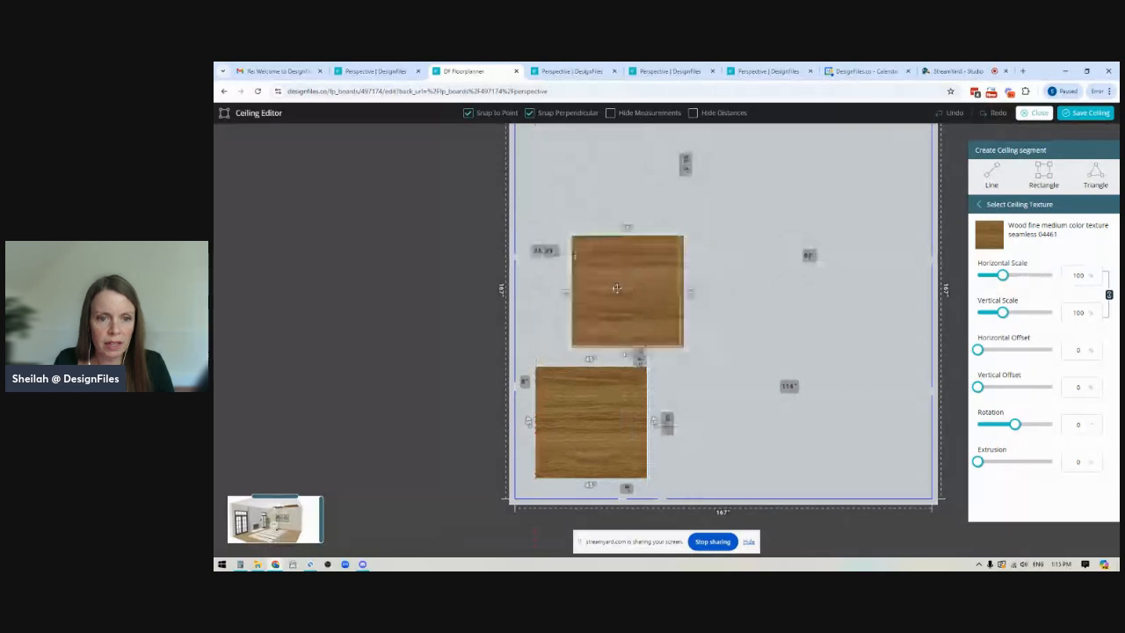
click(590, 286)
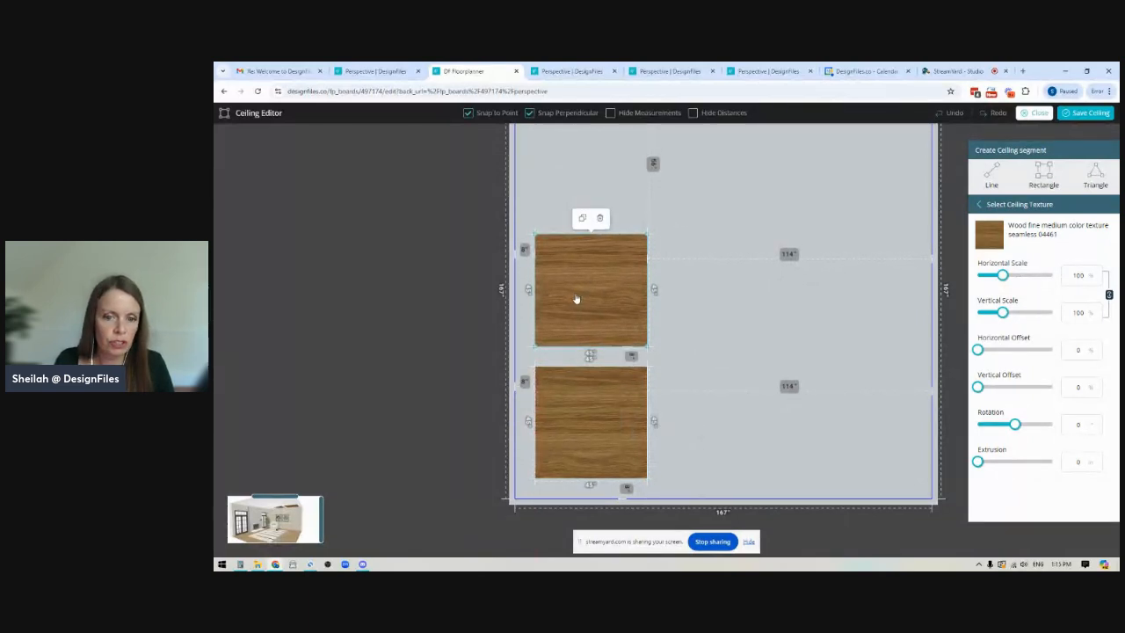
scroll(452, 314, up, 2)
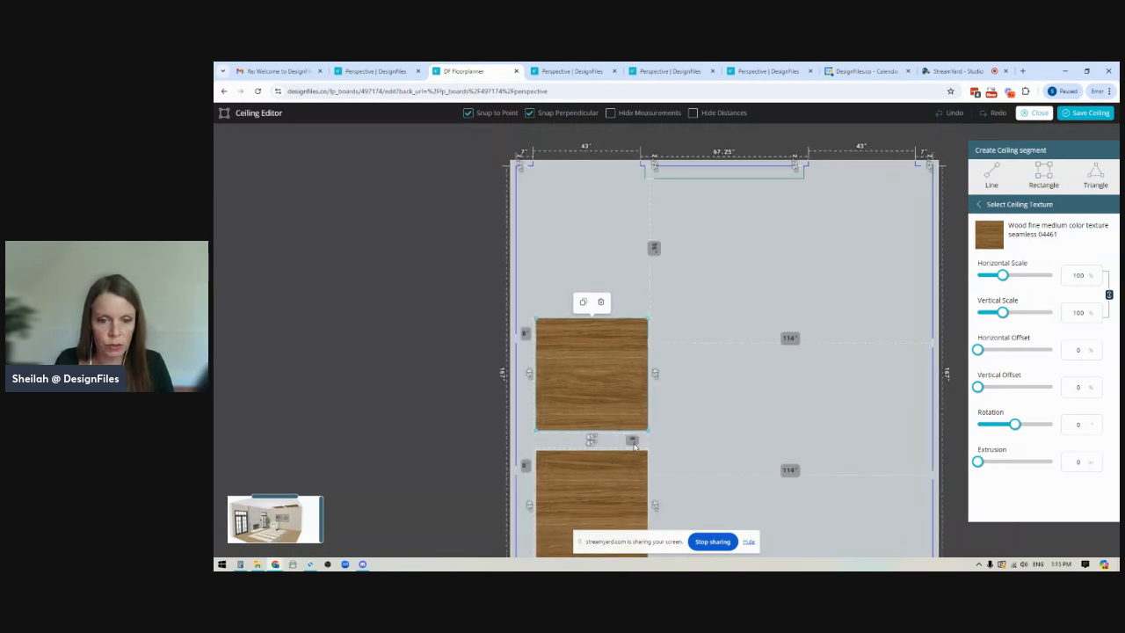
- Duplicate the upper wood square and place the copy directly above it, 8 inches from the left wall with an 8-inch gap
click(583, 301)
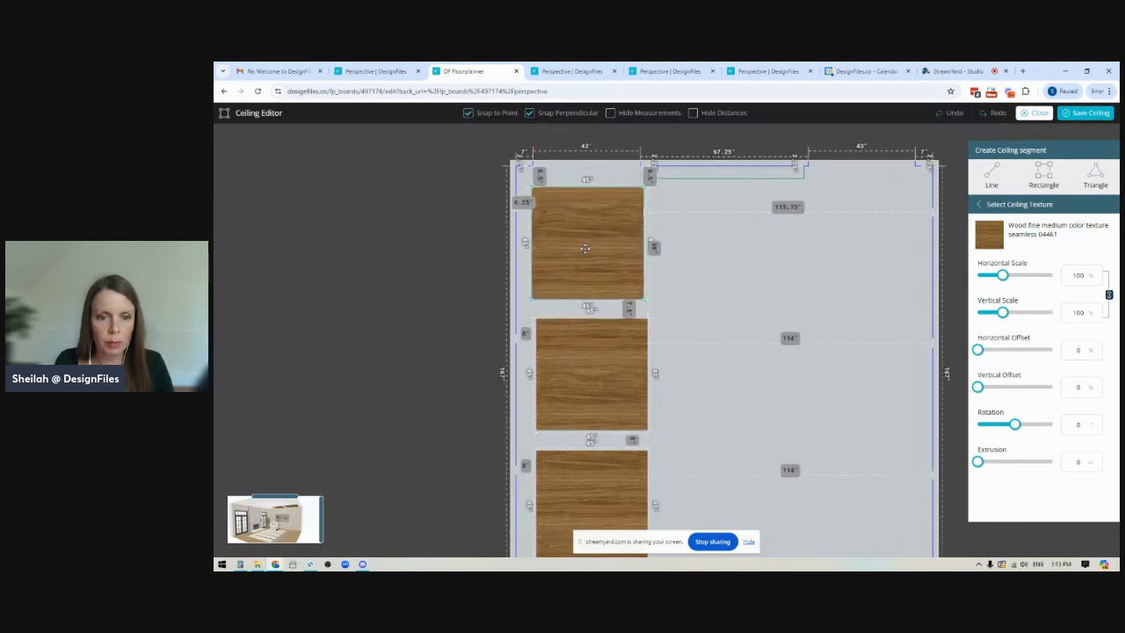
click(592, 244)
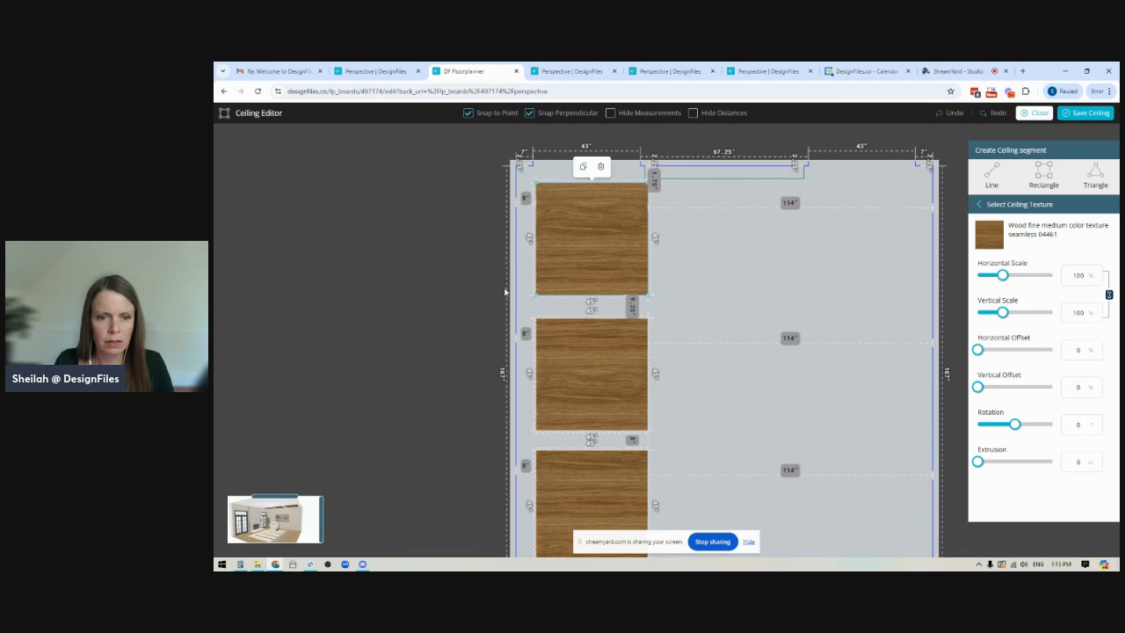
key(Down)
key(Down)
key(Down)
key(Down)
key(Down)
key(Down)
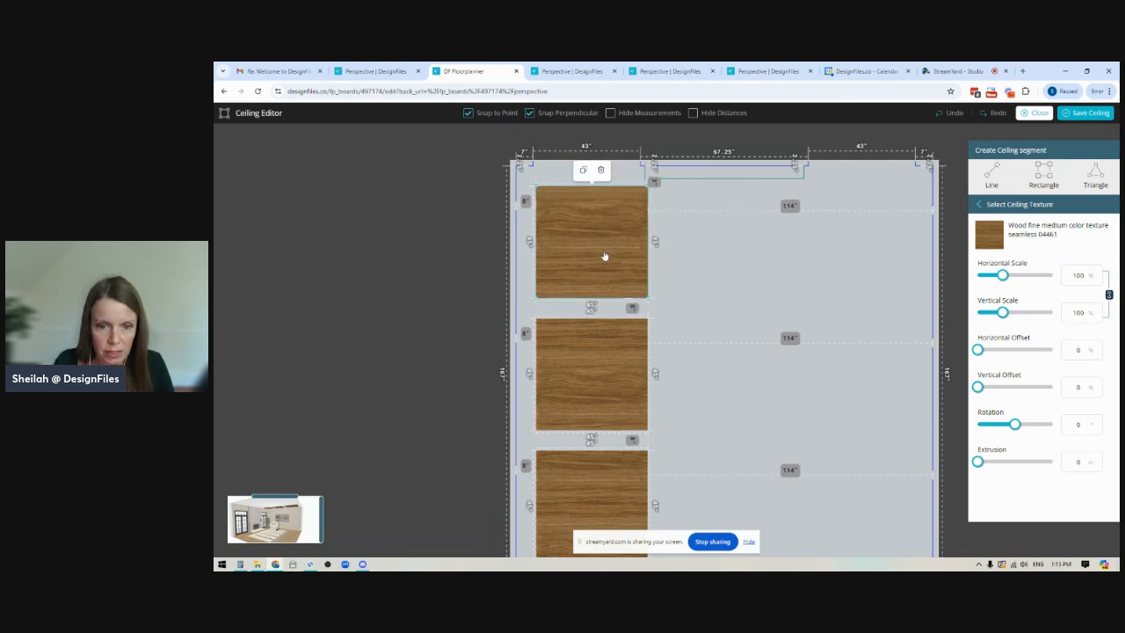
key(Up)
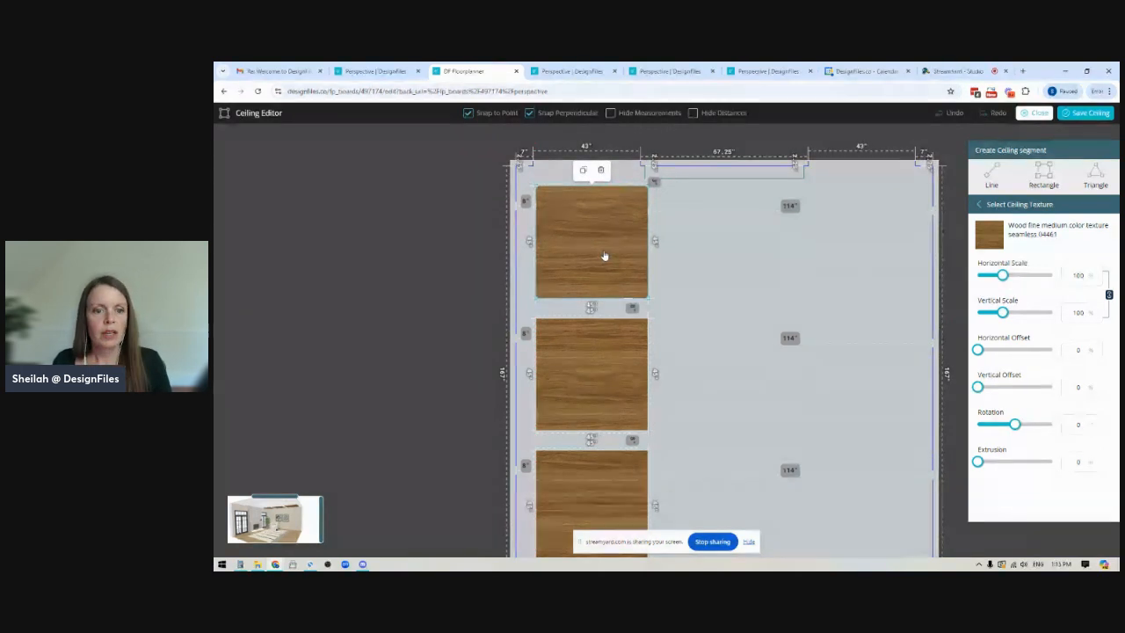
- Select all three wood squares together and duplicate them as a second column beside the first
scroll(431, 334, down, 1)
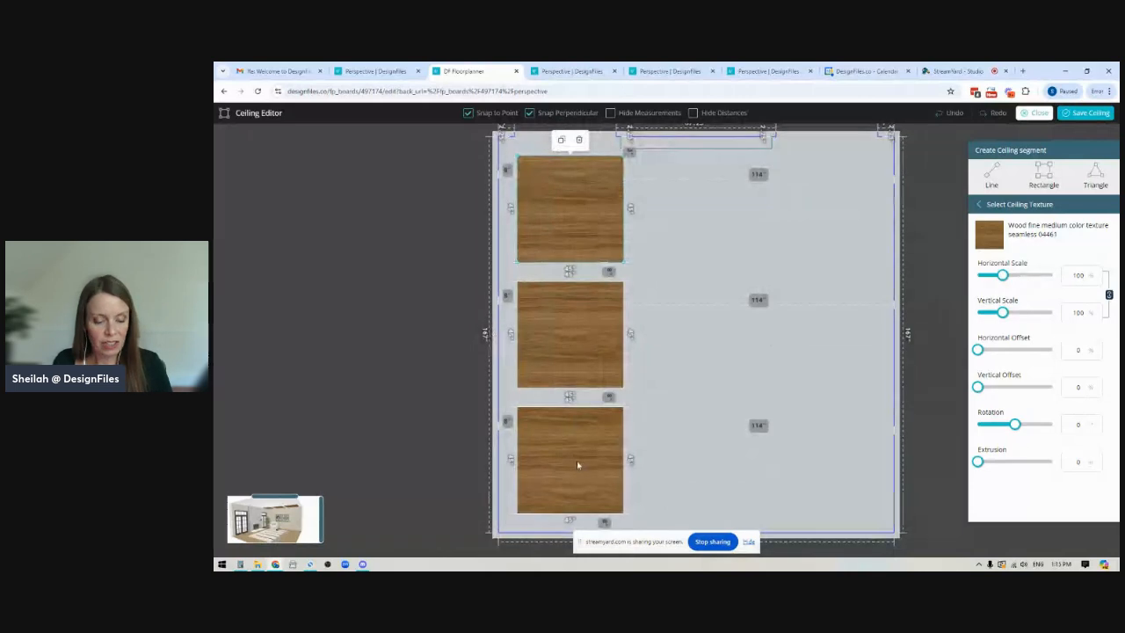
click(558, 465)
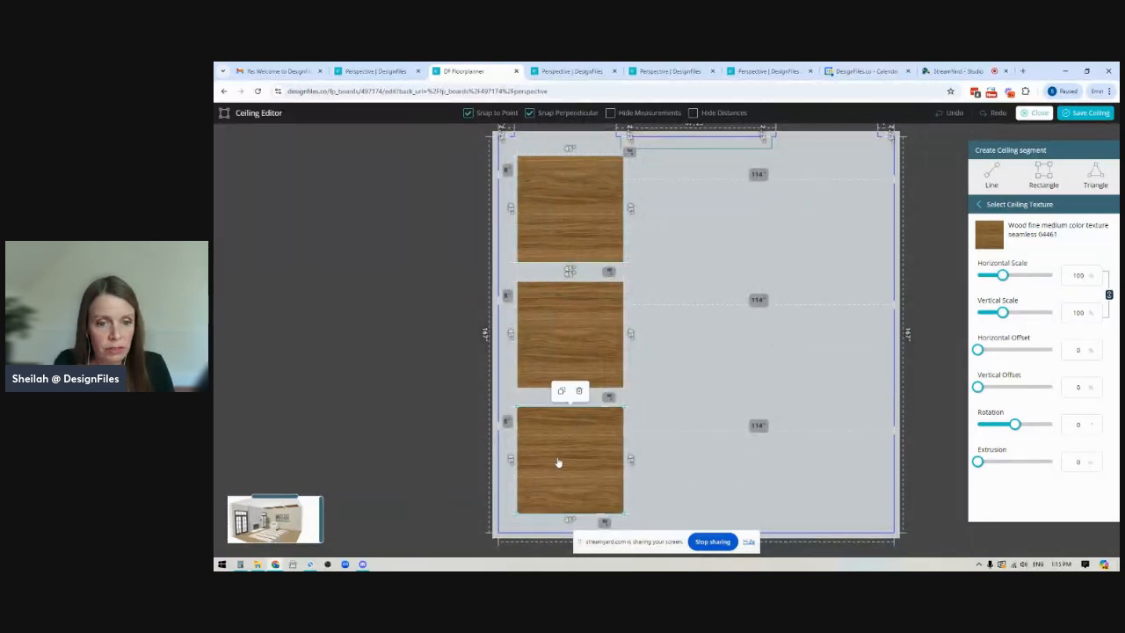
click(546, 337)
click(552, 220)
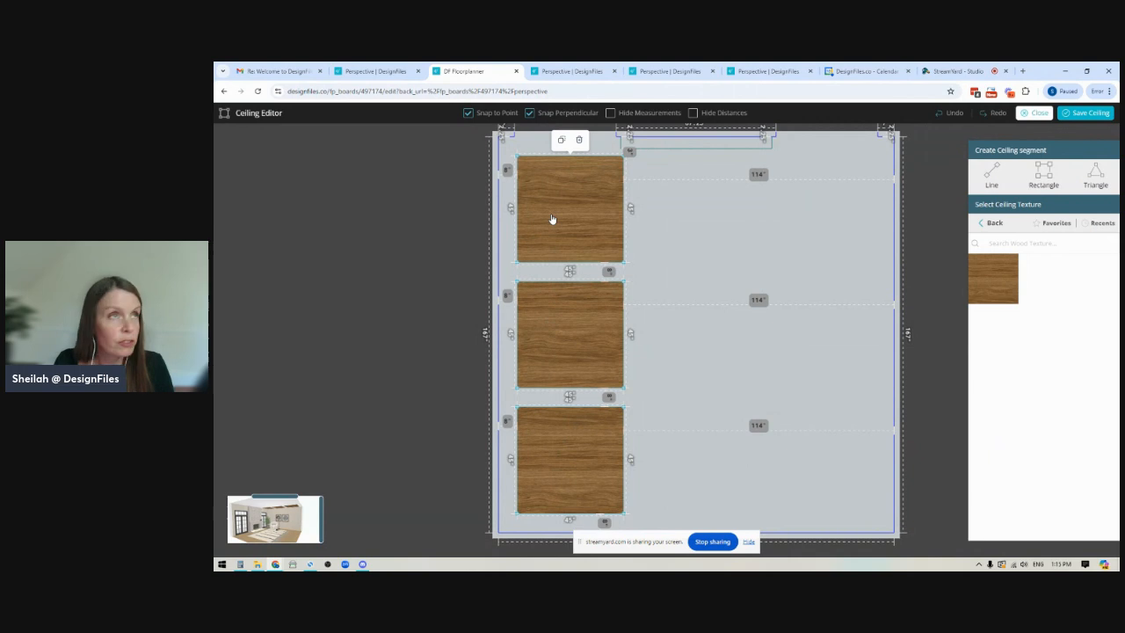
click(564, 145)
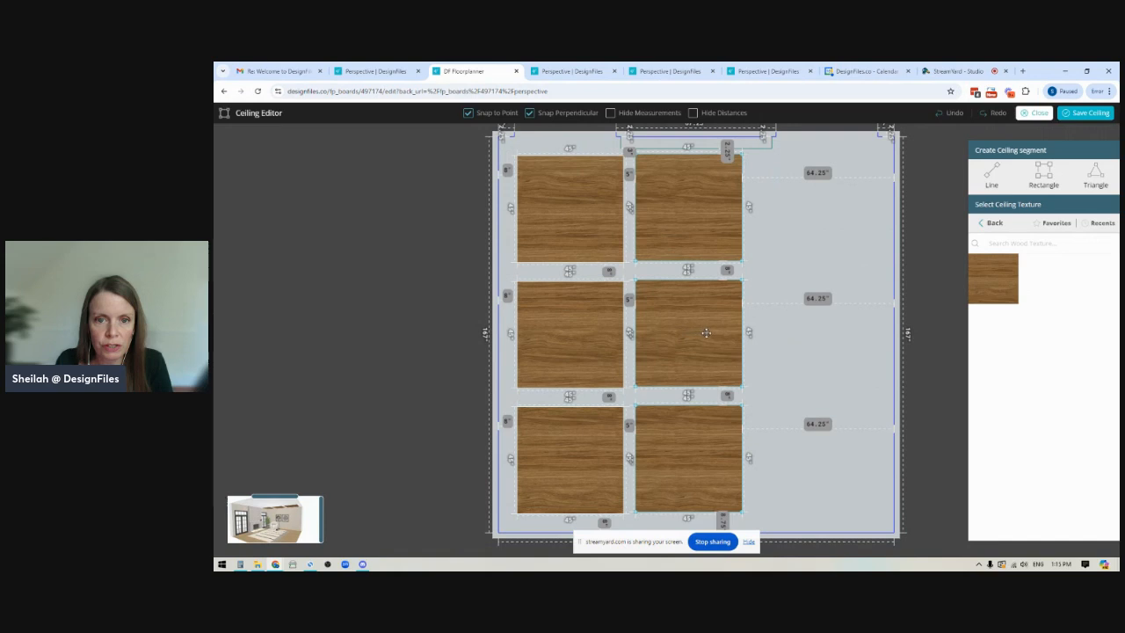
- Nudge the second column until it sits 8 inches from the first and its rows line up
key(Right)
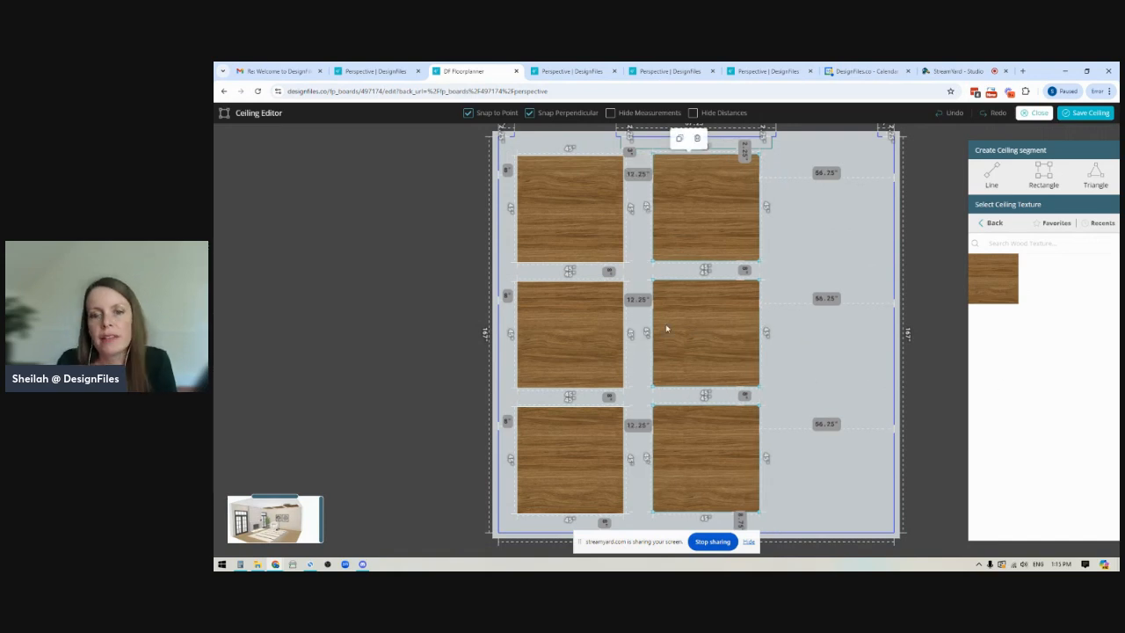
key(Left)
key(Left)
key(Left)
key(Left)
key(Left)
key(Left)
key(Right)
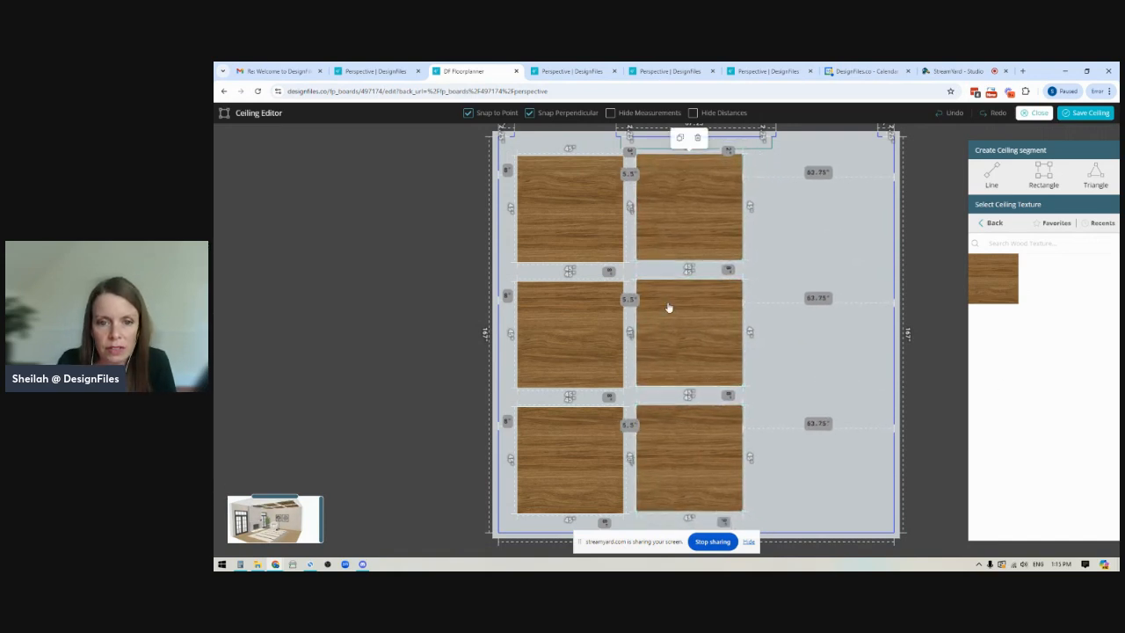
key(Down)
key(Right)
key(Right)
key(Right)
key(Right)
key(Right)
key(Right)
key(Right)
key(Right)
key(Right)
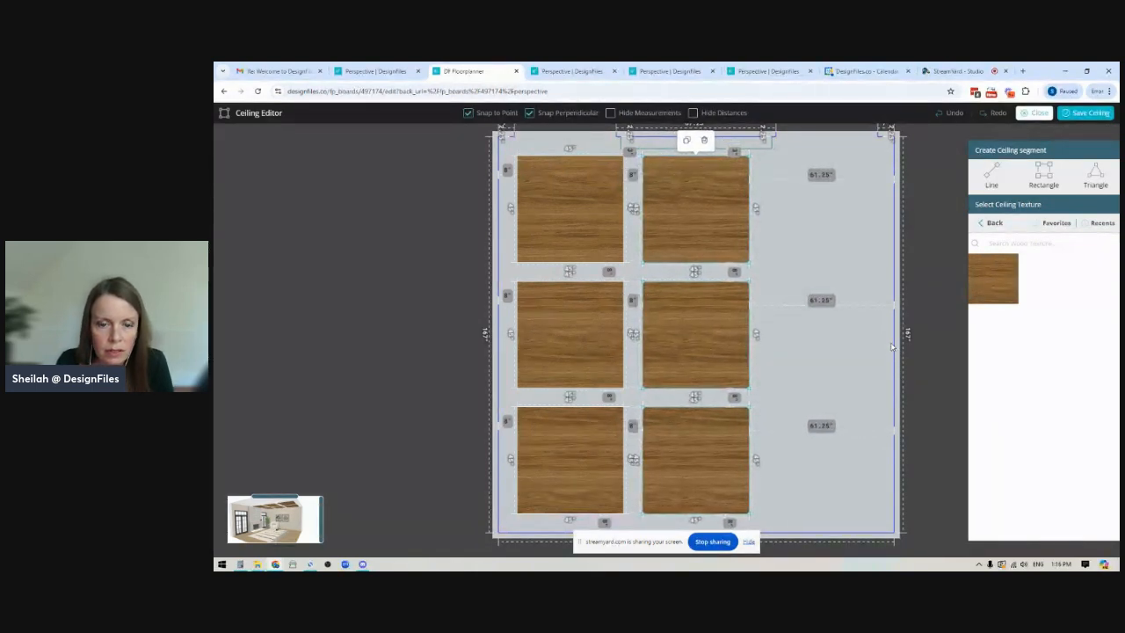
- Duplicate the second column and position the copy as a third column with an 8-inch gap and aligned rows
click(686, 144)
drag(779, 337, 820, 332)
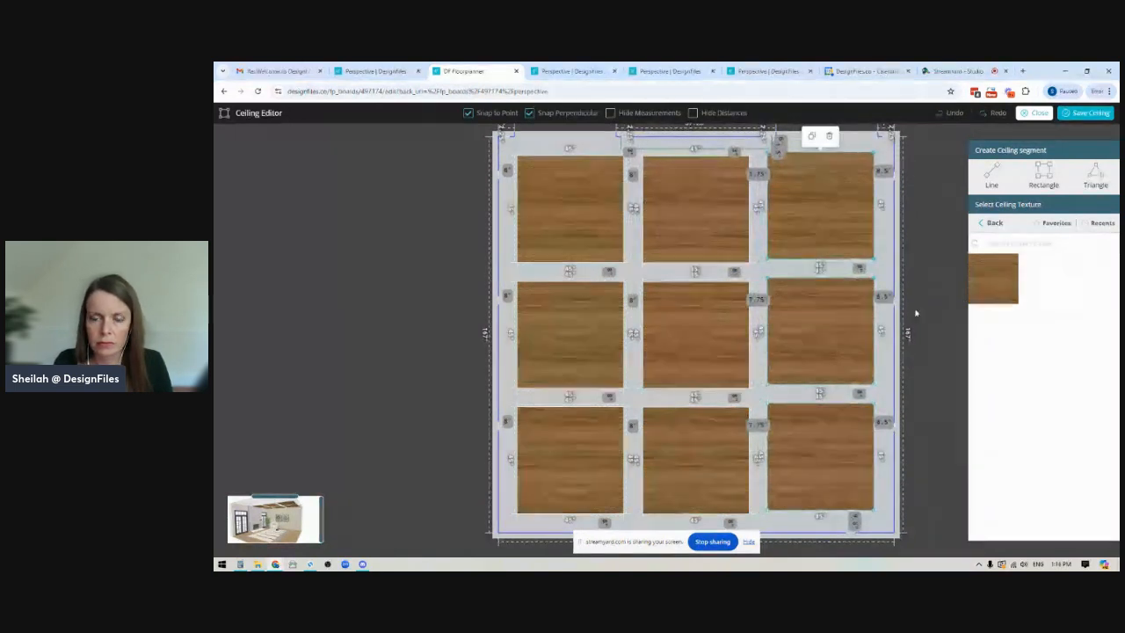
key(Left)
key(Left)
key(Left)
key(Left)
key(Left)
key(Left)
key(Left)
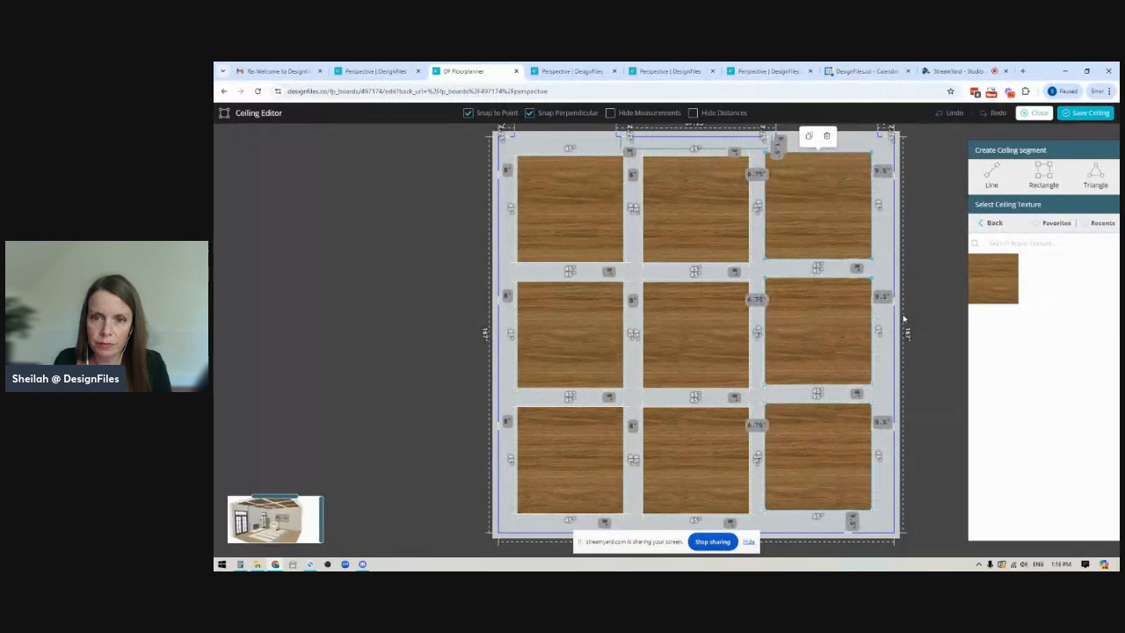
key(Down)
key(Down)
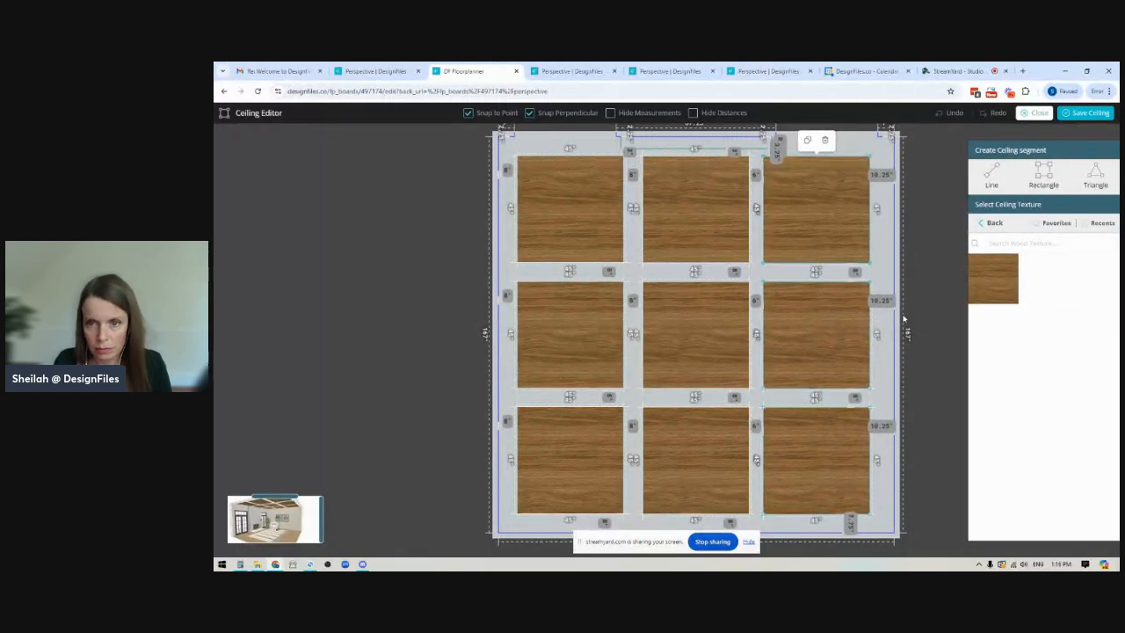
key(Up)
key(Up)
key(Right)
key(Right)
key(Right)
key(Right)
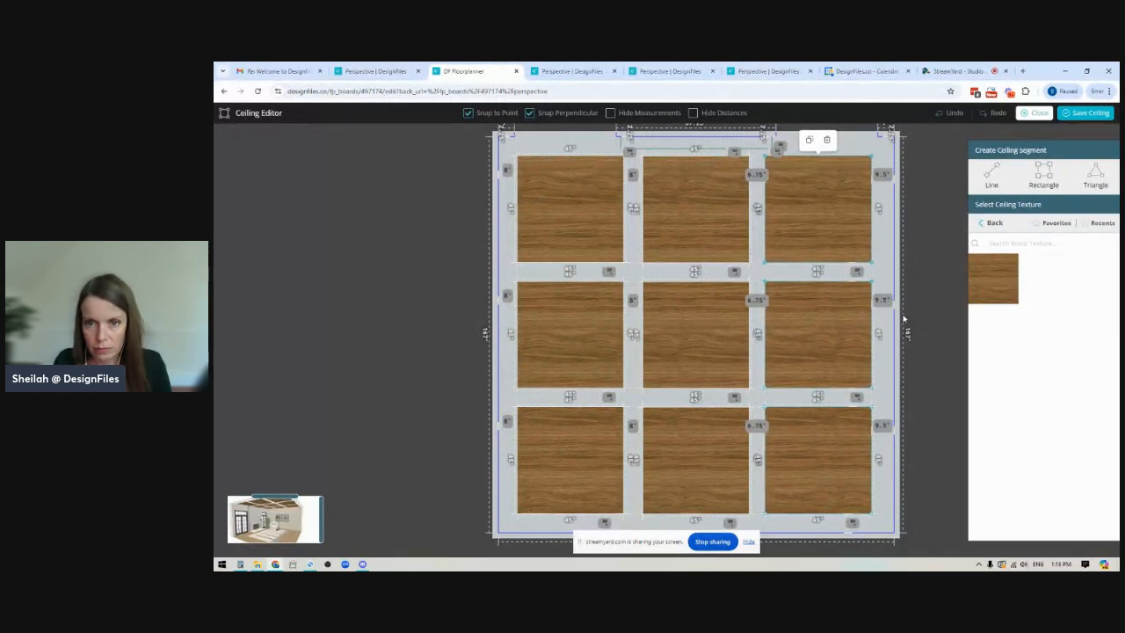
key(Right)
key(Right)
key(Right)
key(Right)
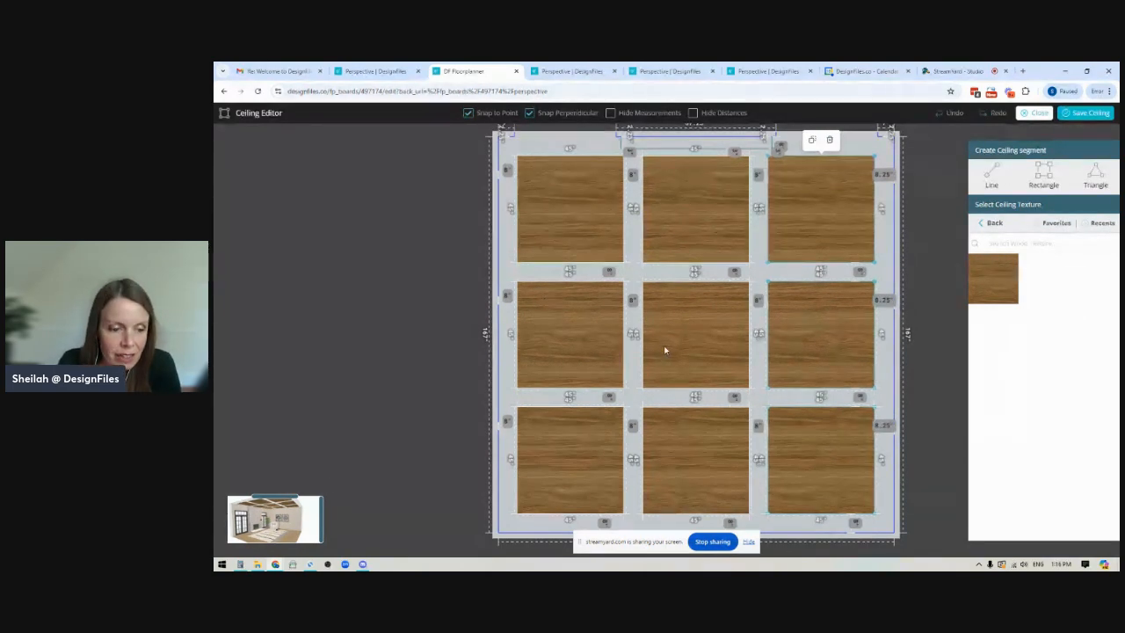
- Paint the ceiling surface around the wood squares with the Farrow & Ball color Archive
mouse_move(319, 508)
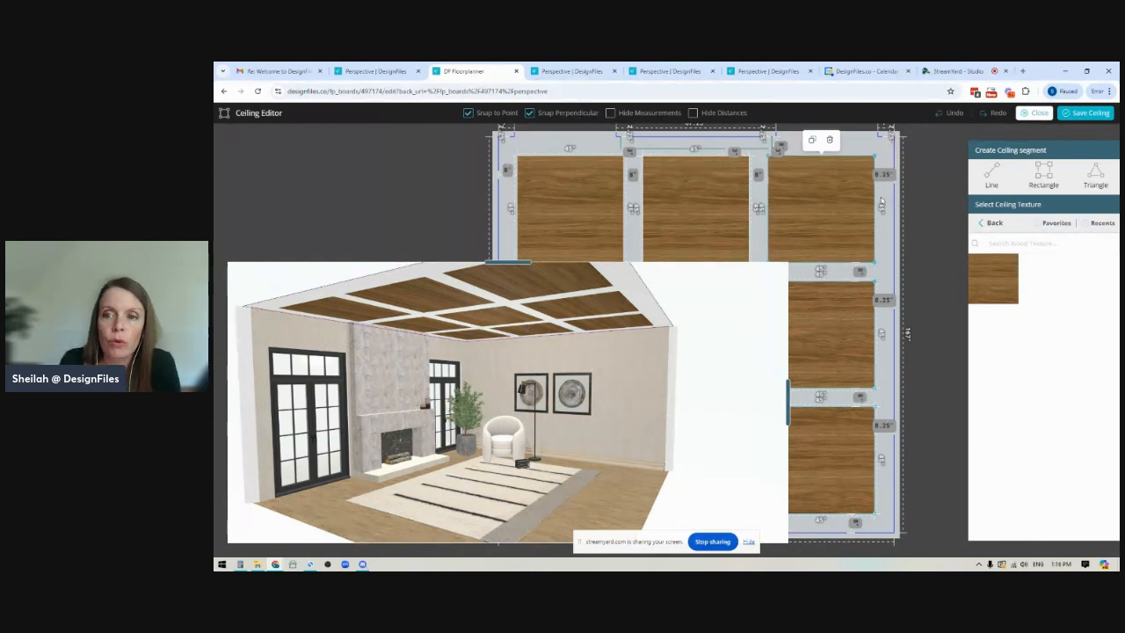
click(884, 154)
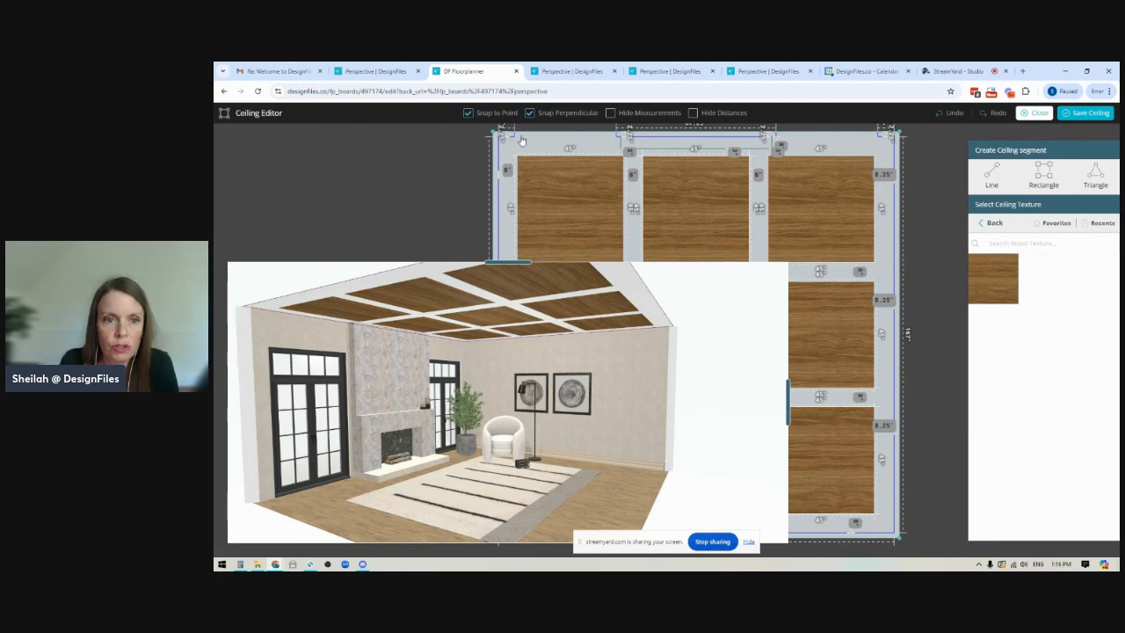
click(988, 224)
click(986, 225)
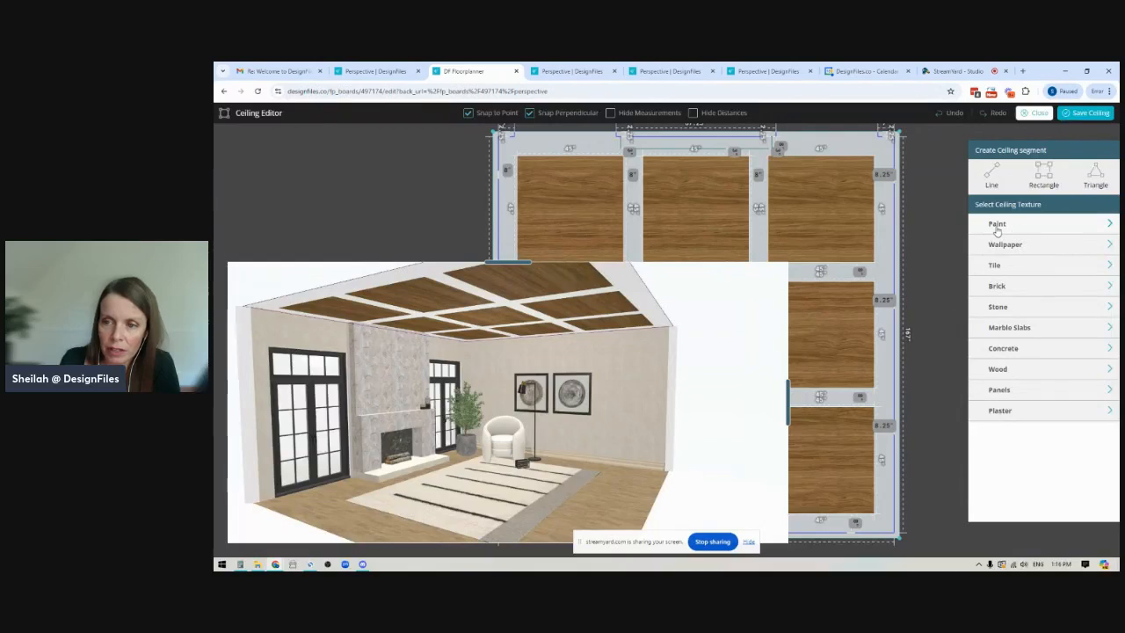
click(997, 225)
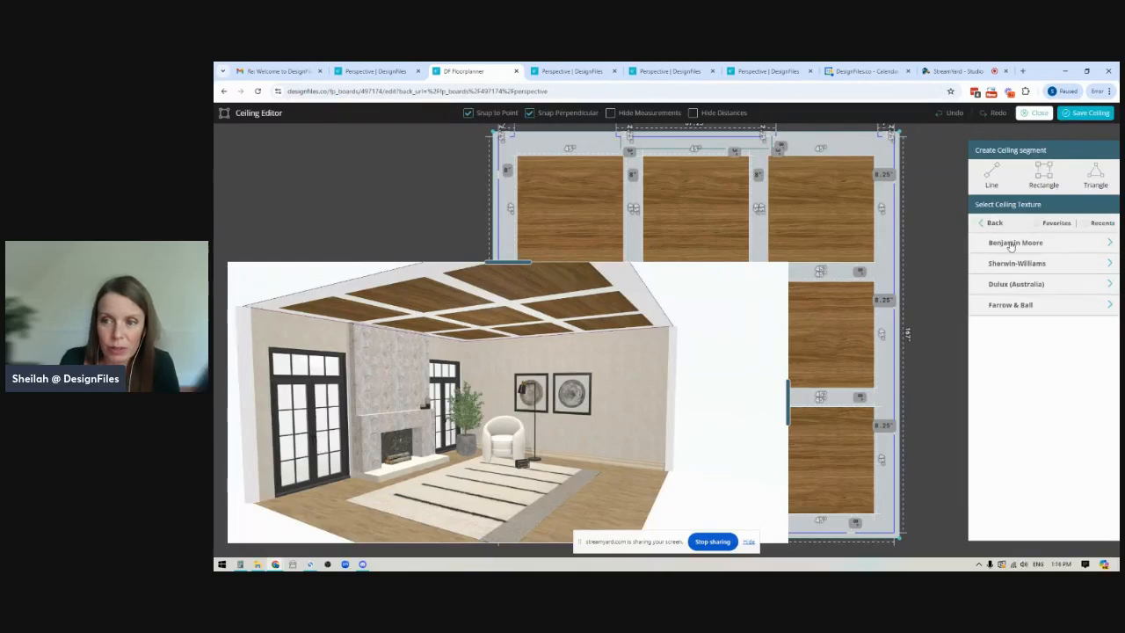
click(1007, 306)
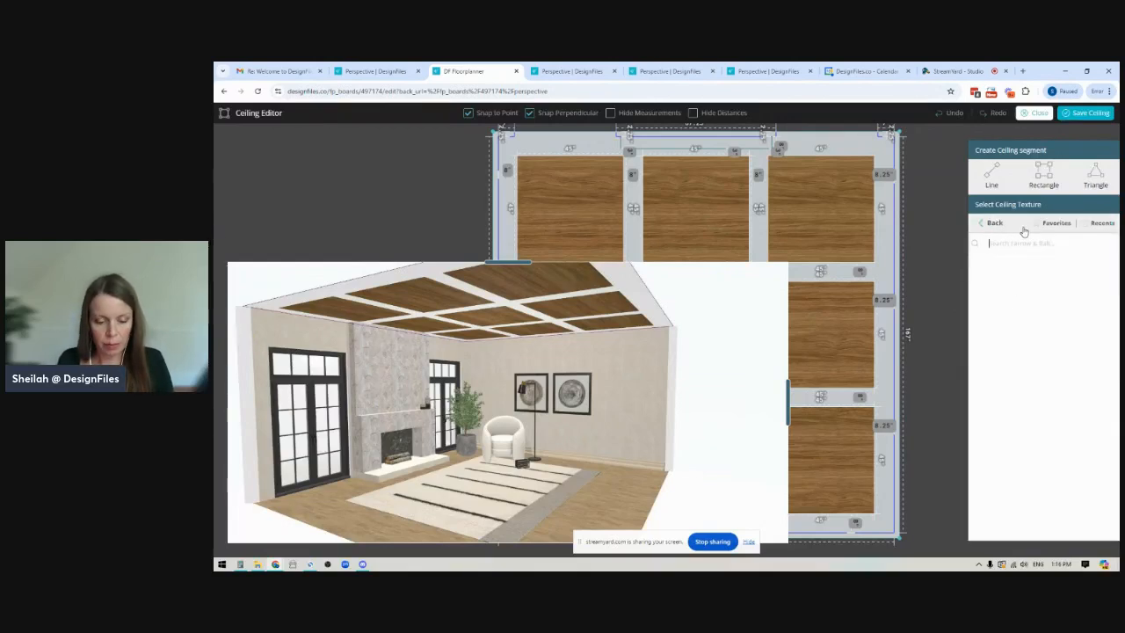
text(arch)
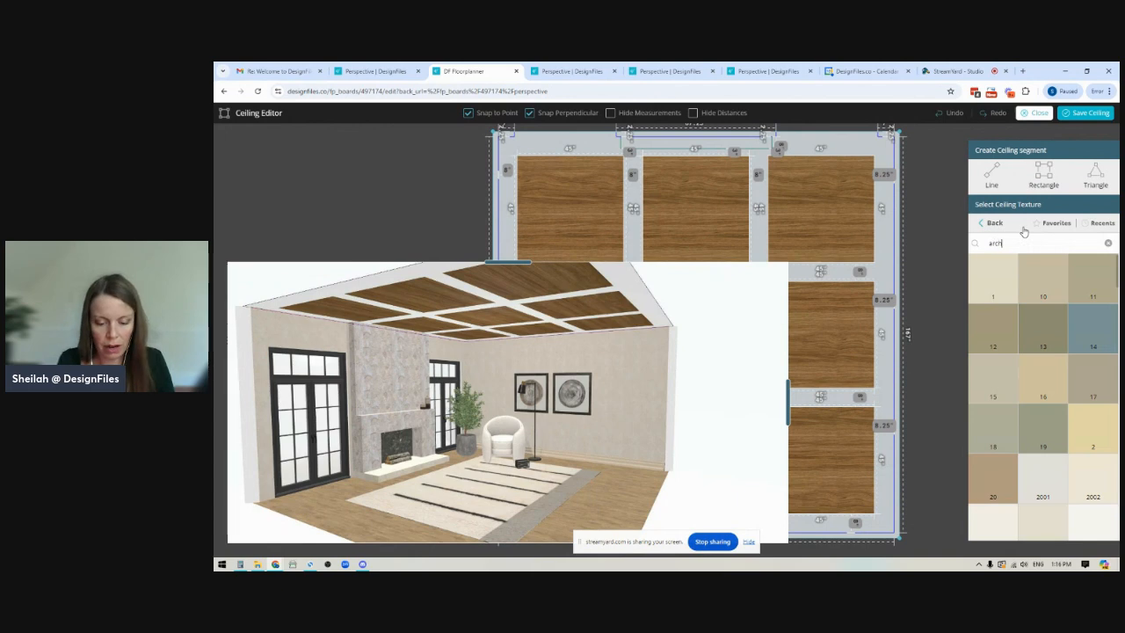
text(ive)
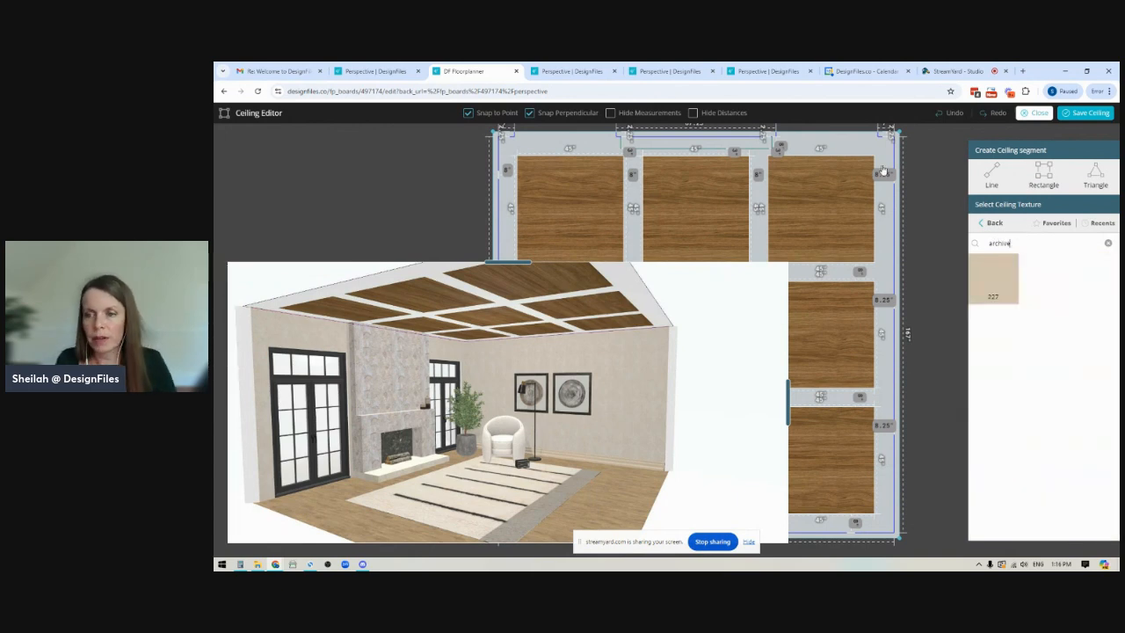
click(994, 283)
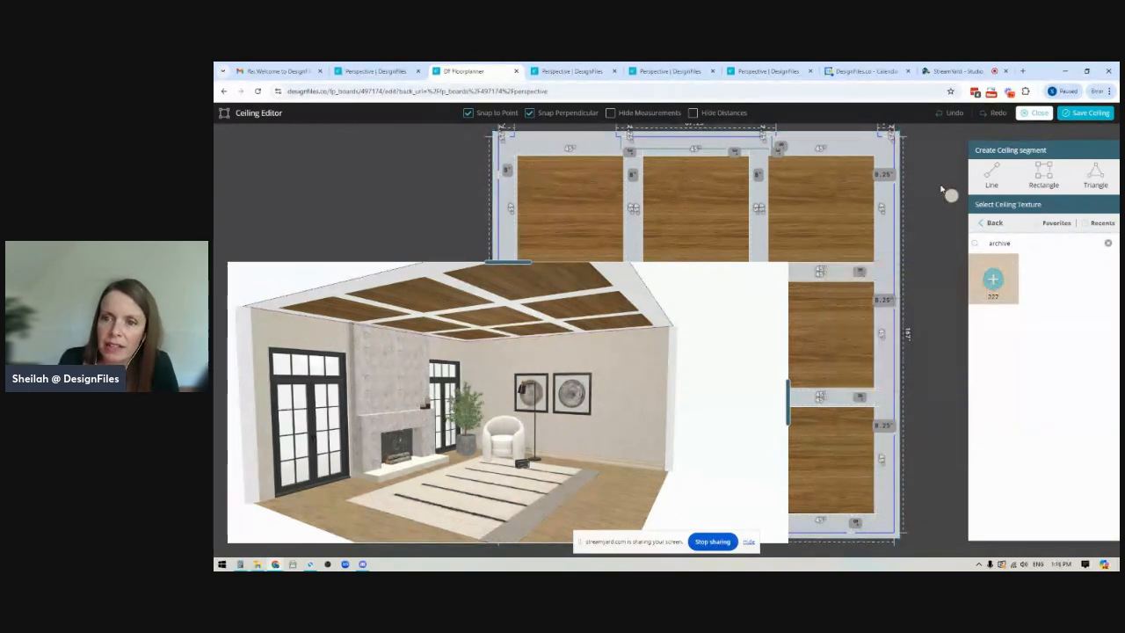
click(884, 224)
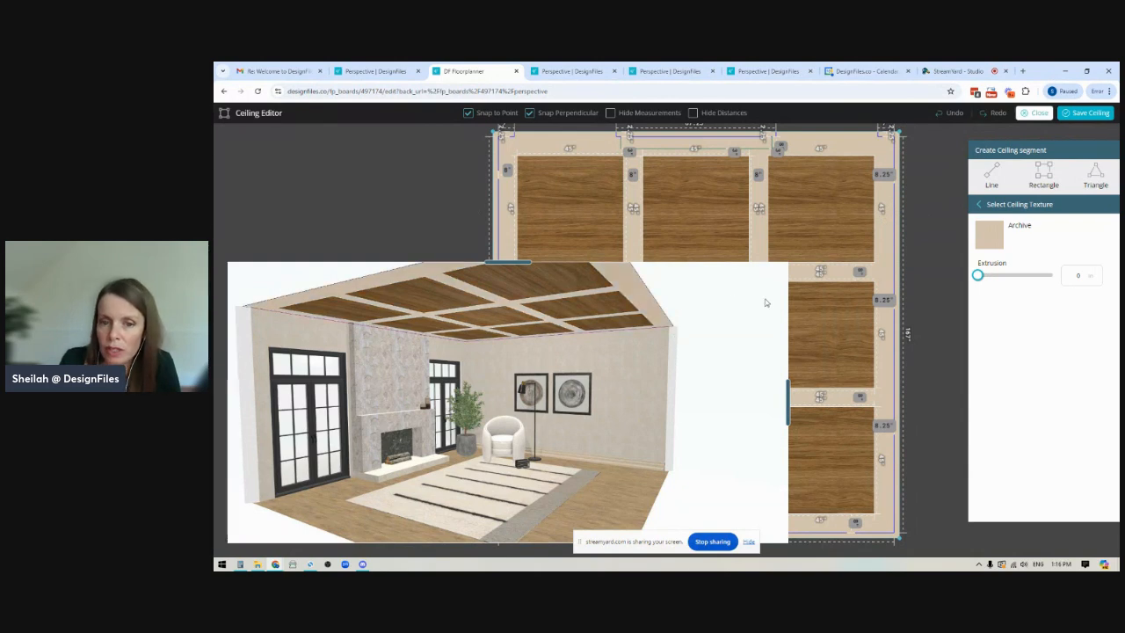
- Set the Archive-painted ceiling grid's extrusion to 3 and save the ceiling
double_click(1075, 275)
text(5)
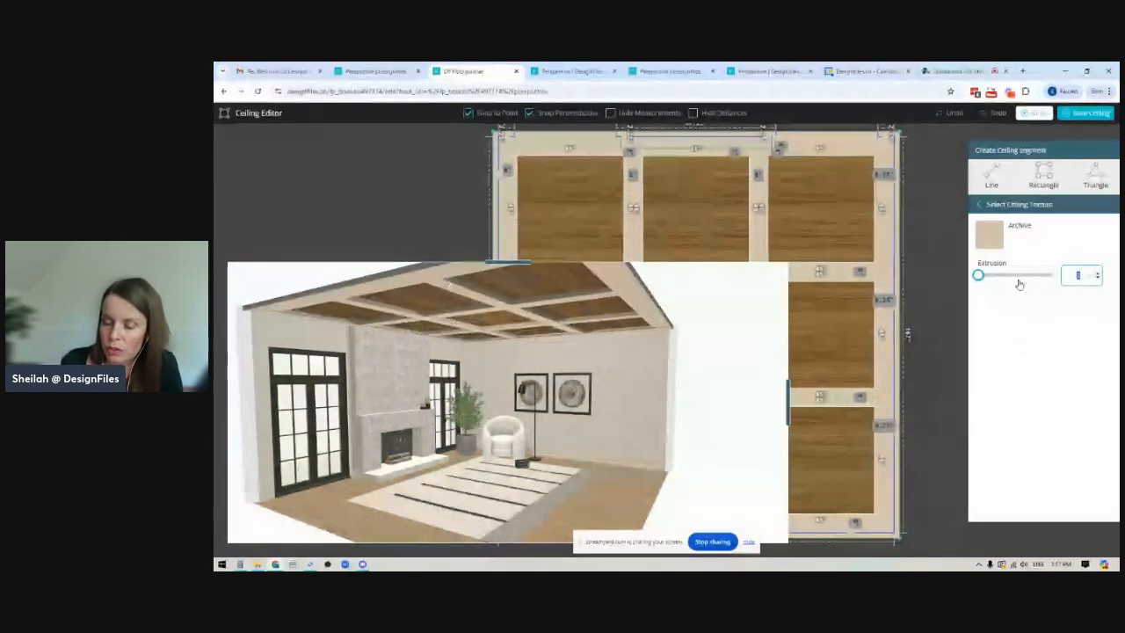
text(3)
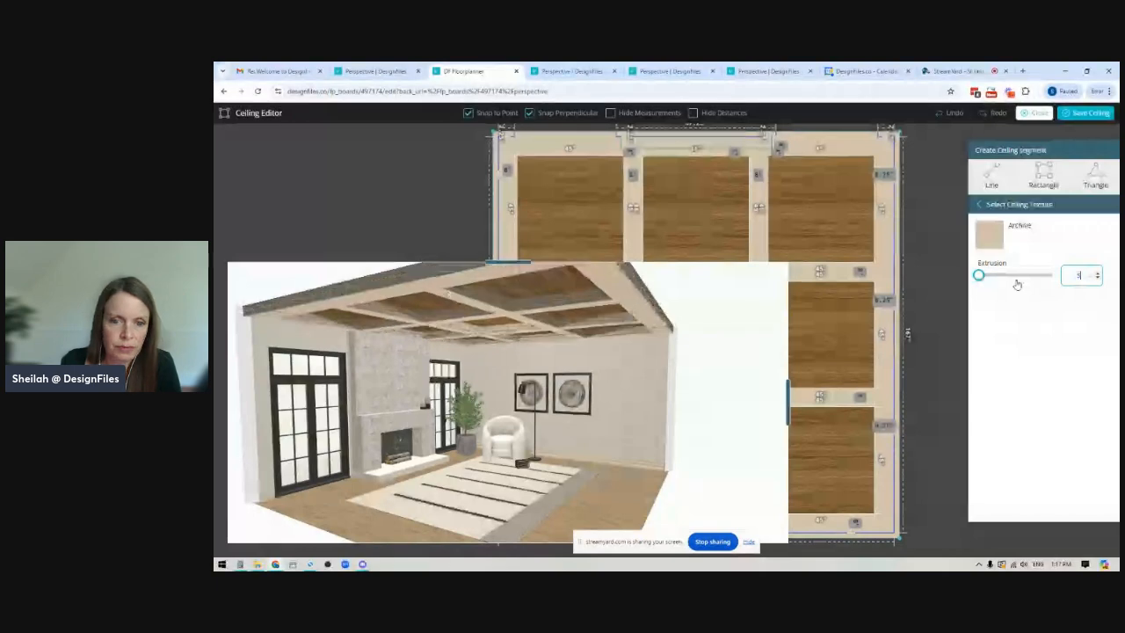
click(1099, 111)
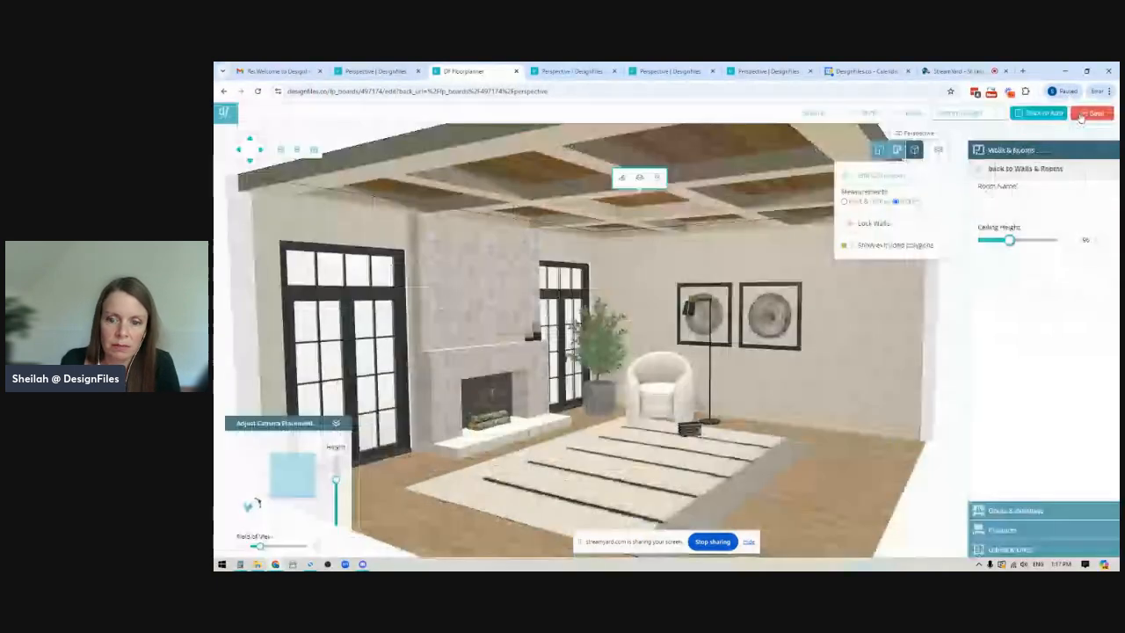
- Clear the coffered design from the ceiling and open the blank ceiling in the ceiling editor
scroll(814, 498, up, 3)
scroll(814, 497, down, 3)
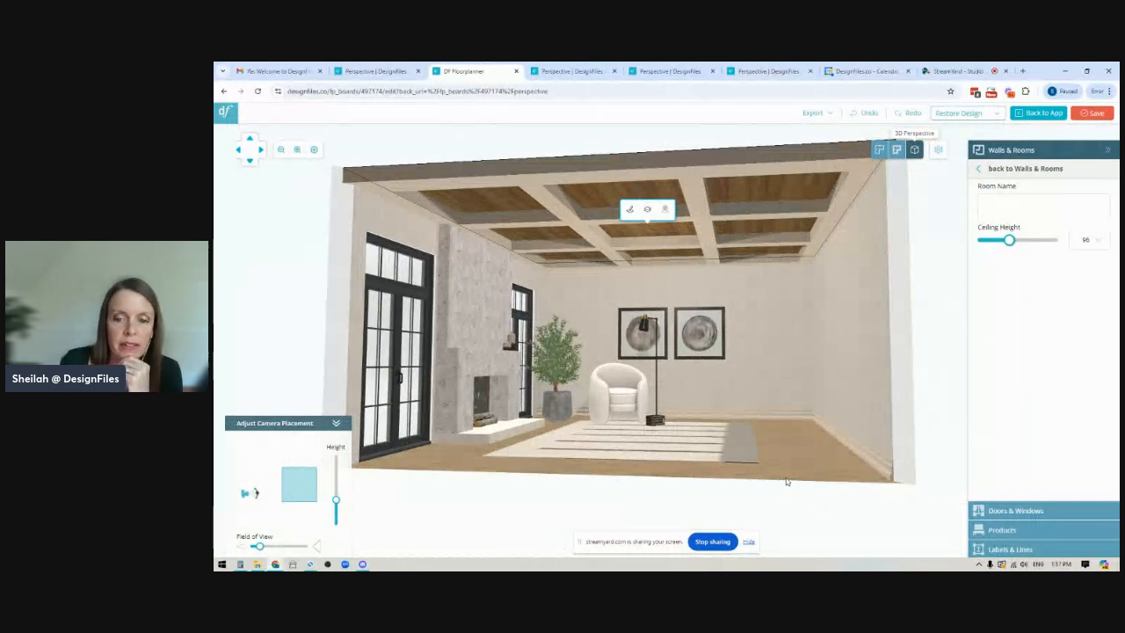
drag(805, 429, 823, 475)
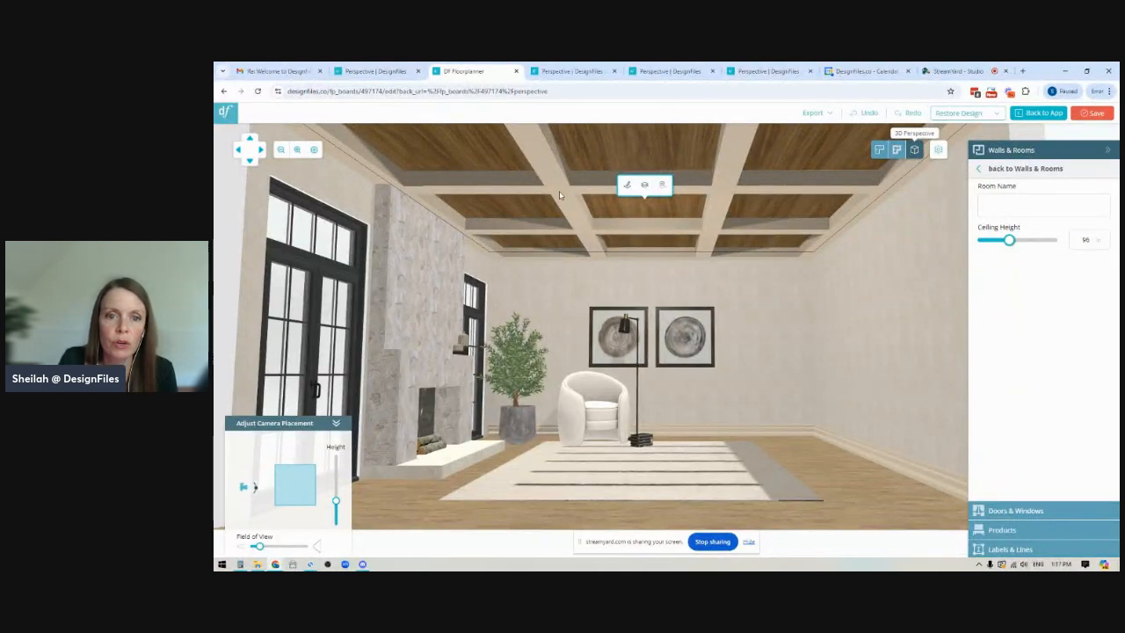
click(664, 187)
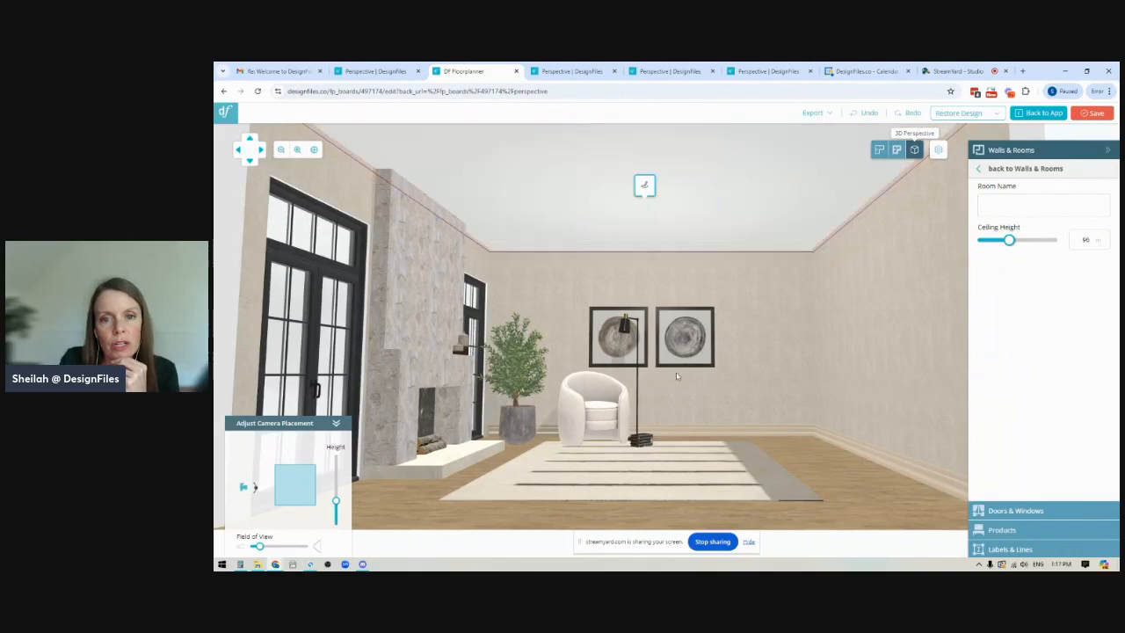
click(644, 186)
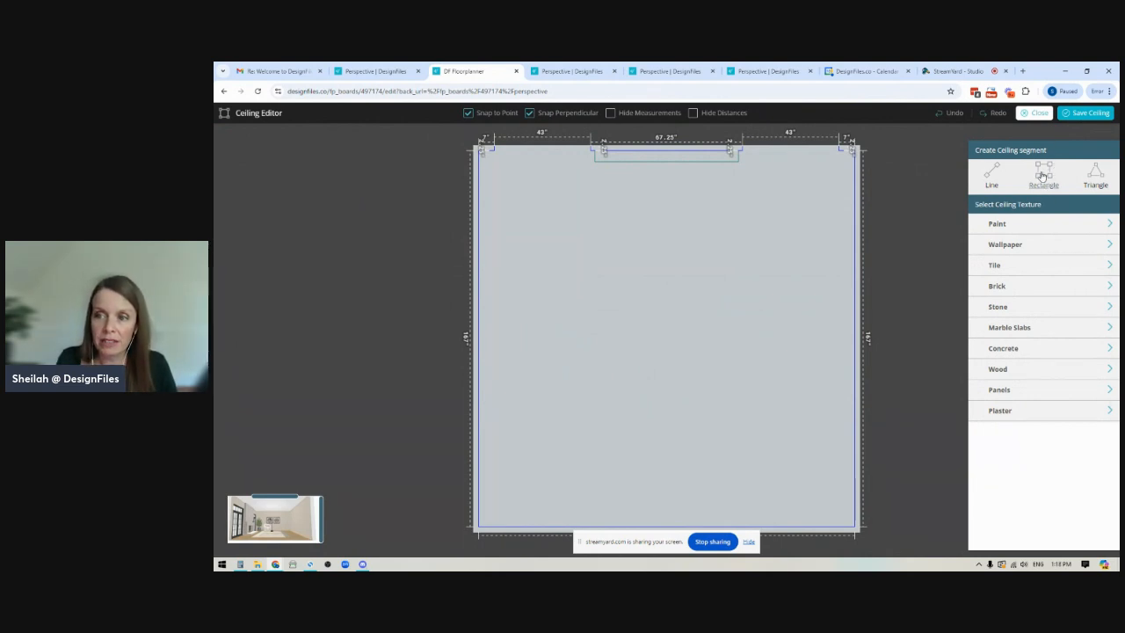
- Draw a narrow rectangular strip from wall to wall across the upper part of the ceiling and adjust its lower edge
click(1041, 176)
mouse_move(478, 226)
mouse_down()
mouse_move(579, 272)
mouse_move(826, 231)
mouse_move(853, 243)
mouse_move(716, 369)
mouse_up()
scroll(668, 389, up, 5)
scroll(709, 326, up, 2)
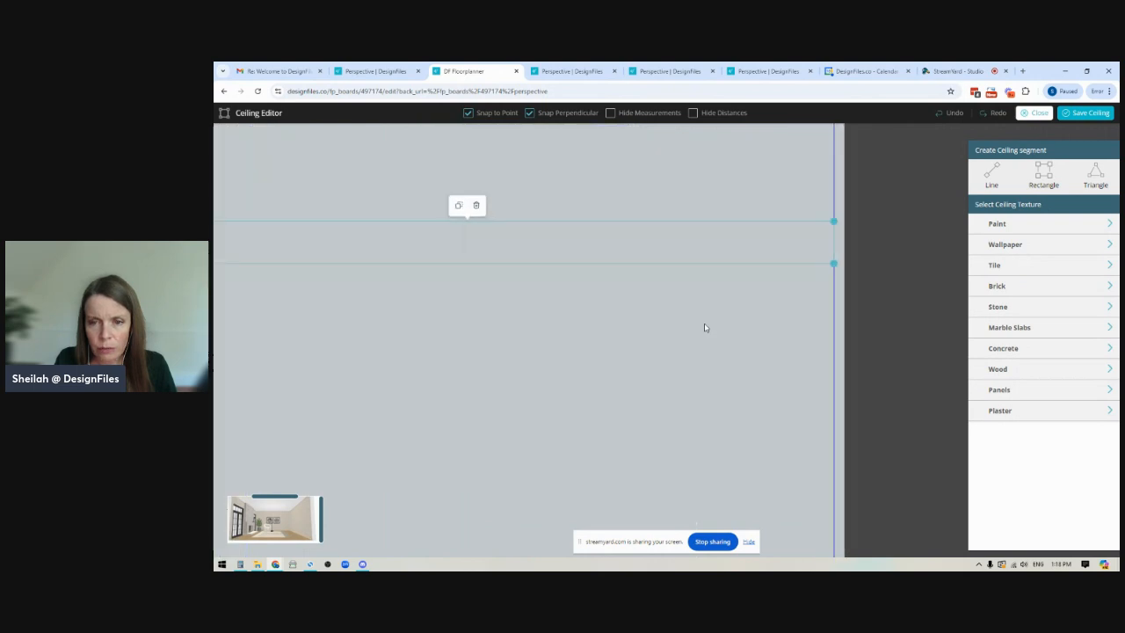
scroll(739, 303, up, 2)
drag(798, 254, 796, 236)
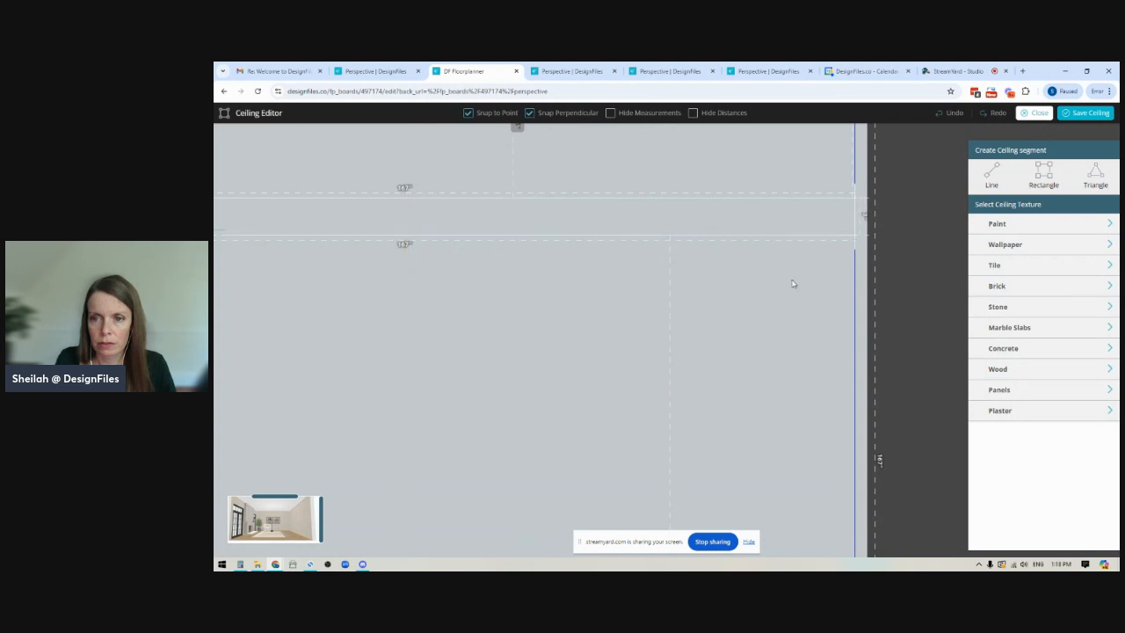
scroll(583, 353, down, 5)
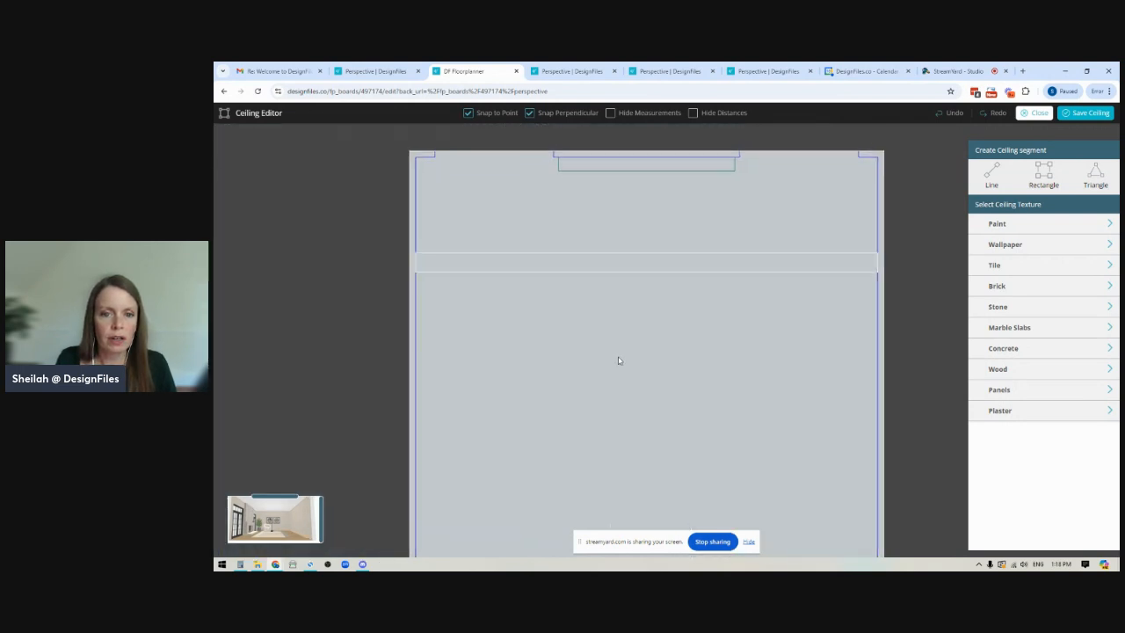
- Apply the Walnut dark wood fine texture 04288 to the wall-to-wall ceiling strip
click(998, 376)
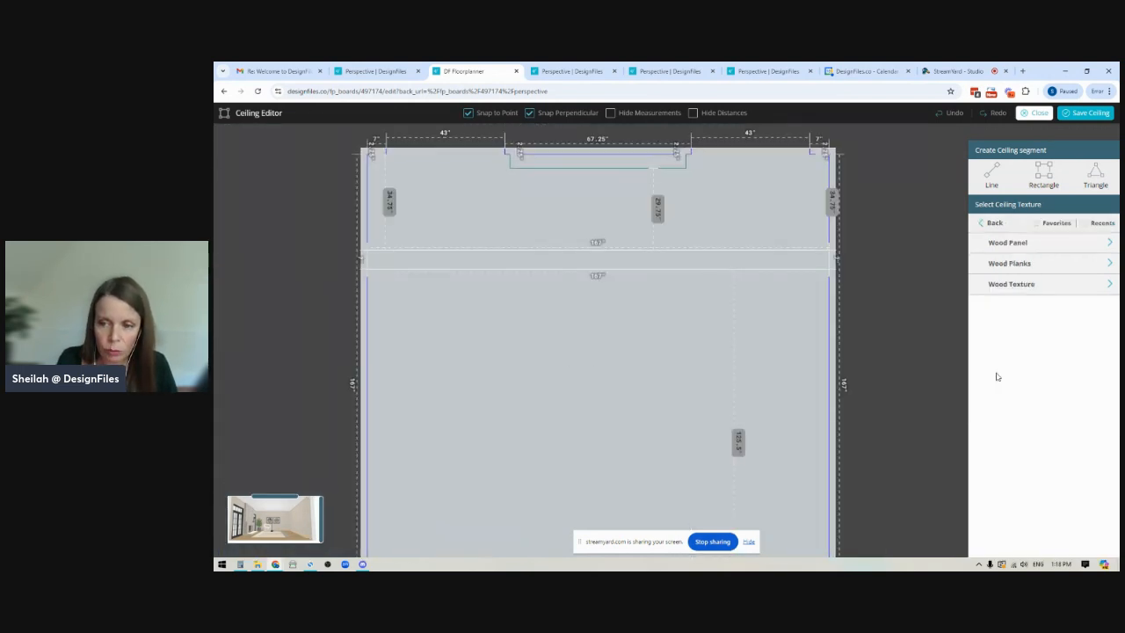
click(1008, 284)
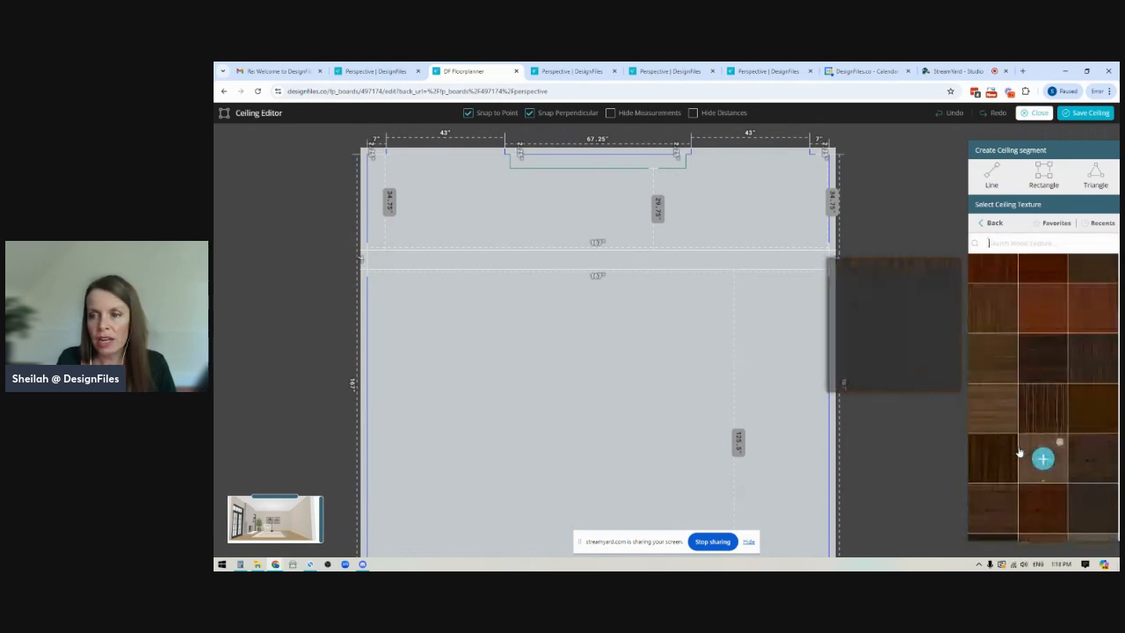
click(992, 359)
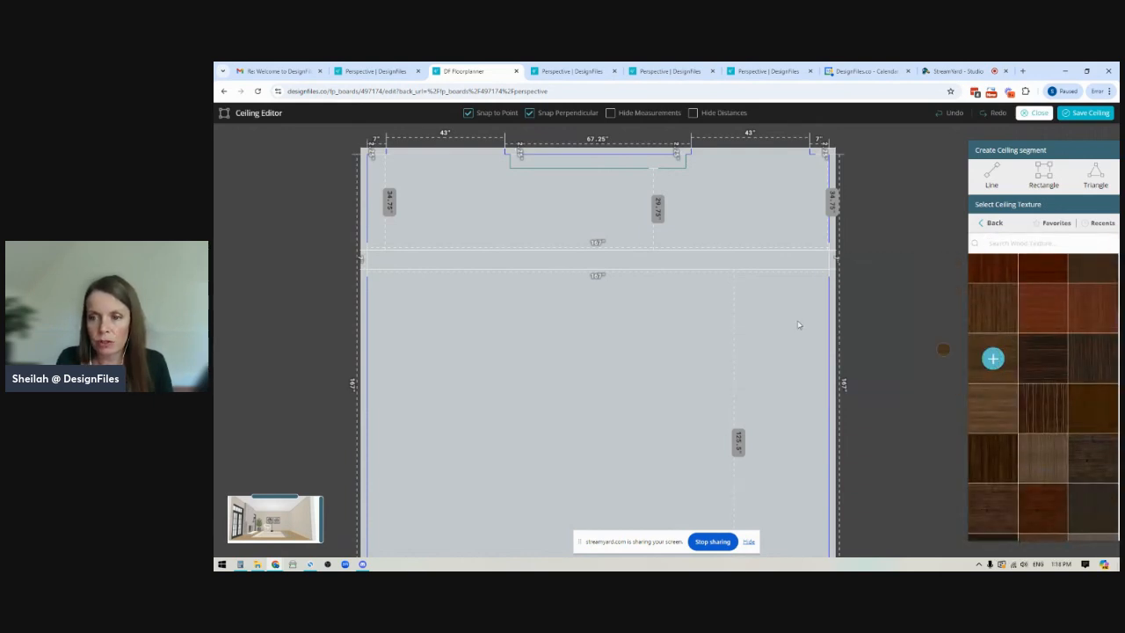
click(677, 263)
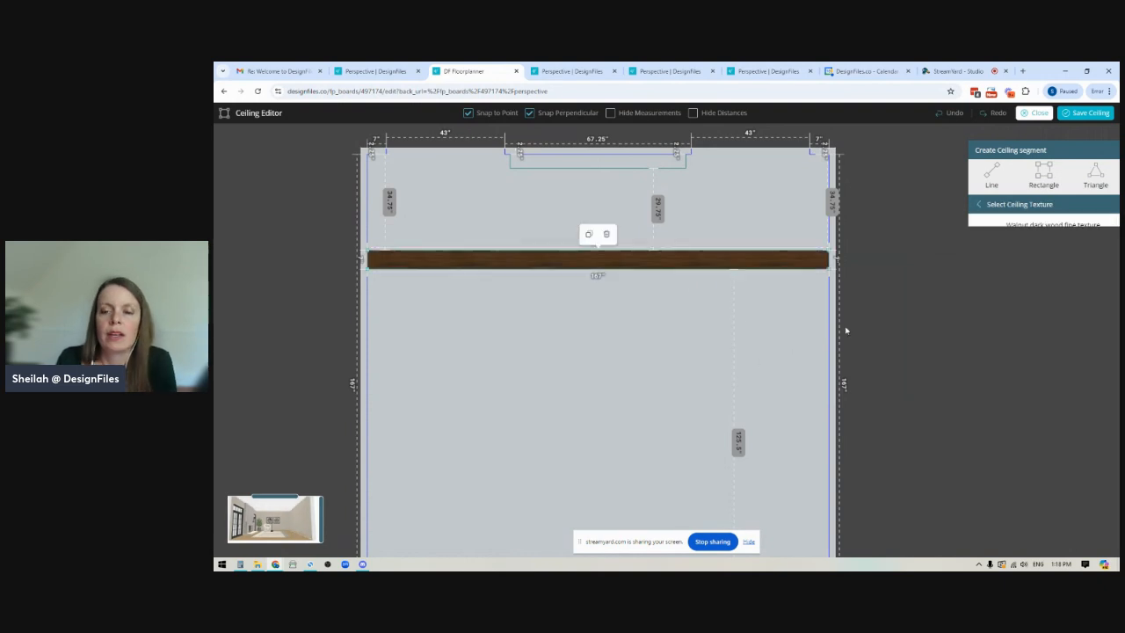
- Set the walnut ceiling strip's extrusion to 6
drag(1083, 462, 1061, 464)
text(3)
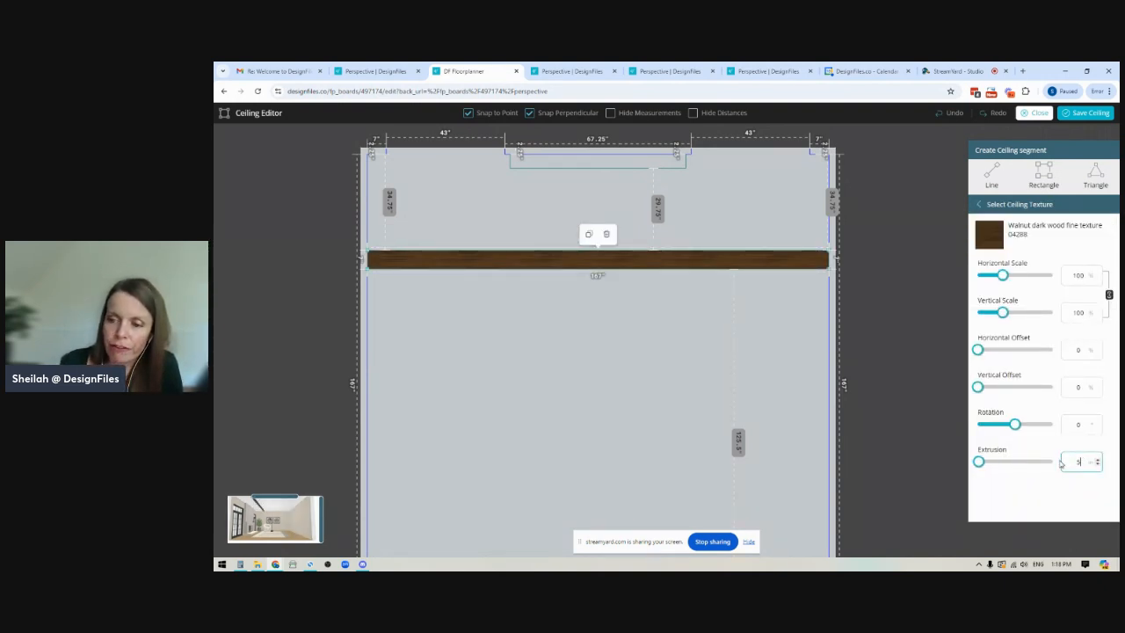
drag(1083, 461, 1049, 480)
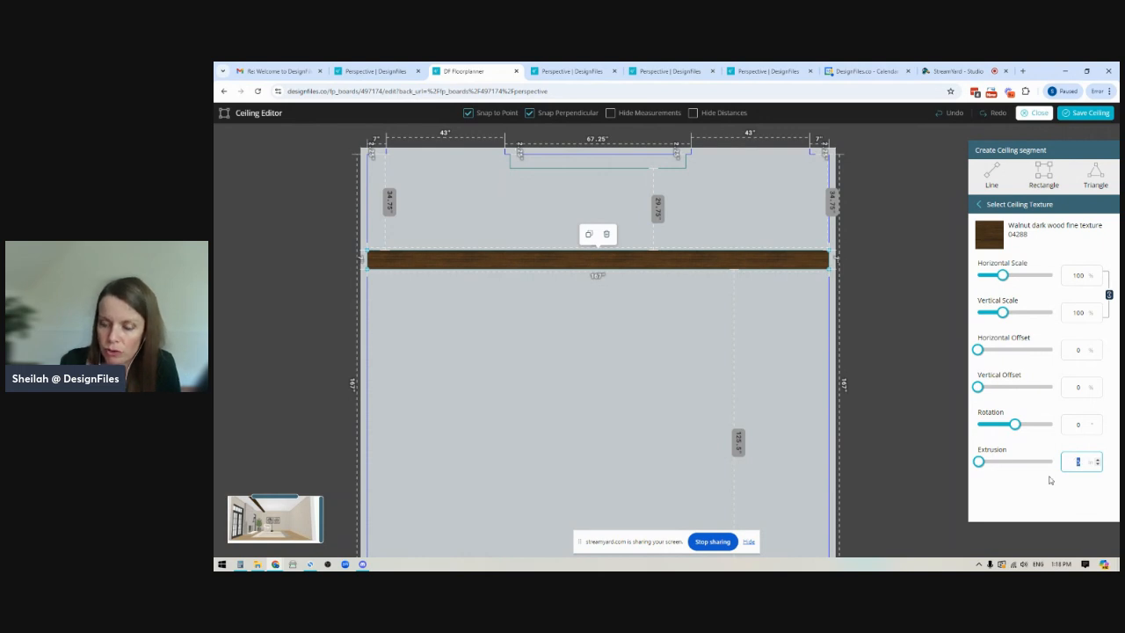
click(889, 292)
- Move the horizontal walnut beam down the ceiling until it sits about 50 inches from the upper wall
scroll(596, 325, down, 2)
drag(831, 334, 862, 291)
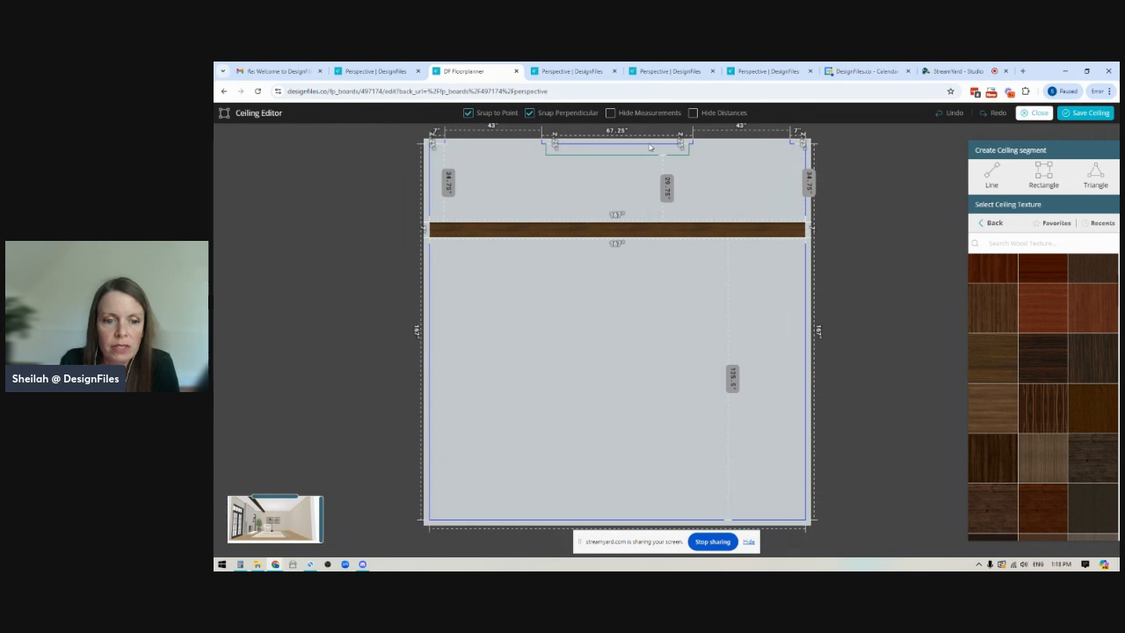
click(591, 234)
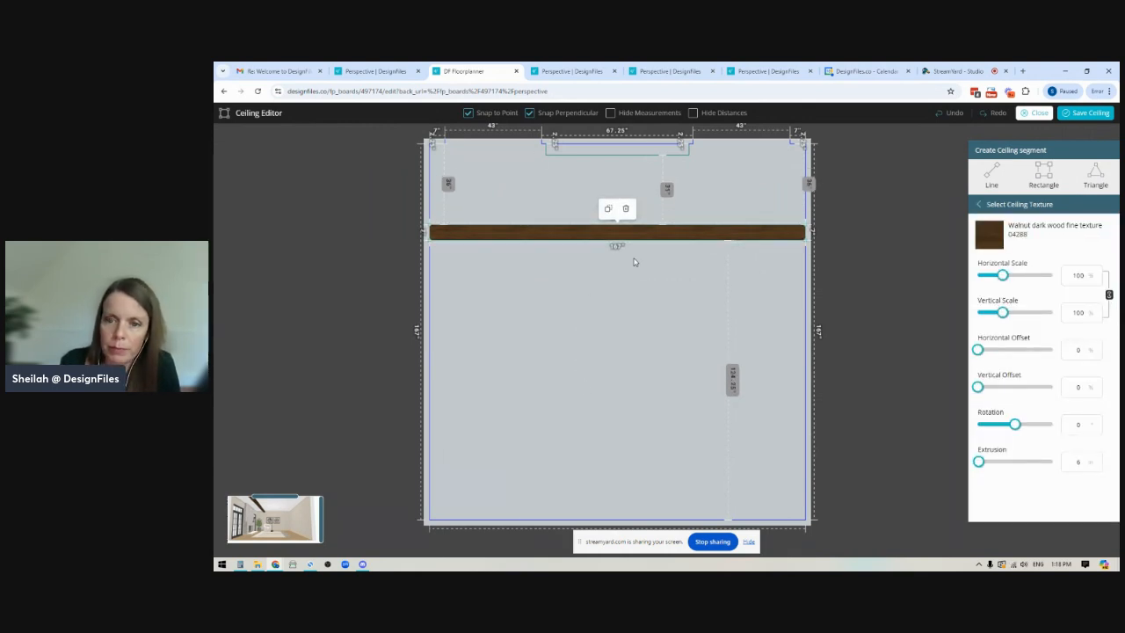
key(Down)
key(Down)
key(Down)
key(Down)
key(Down)
key(Down)
key(Down)
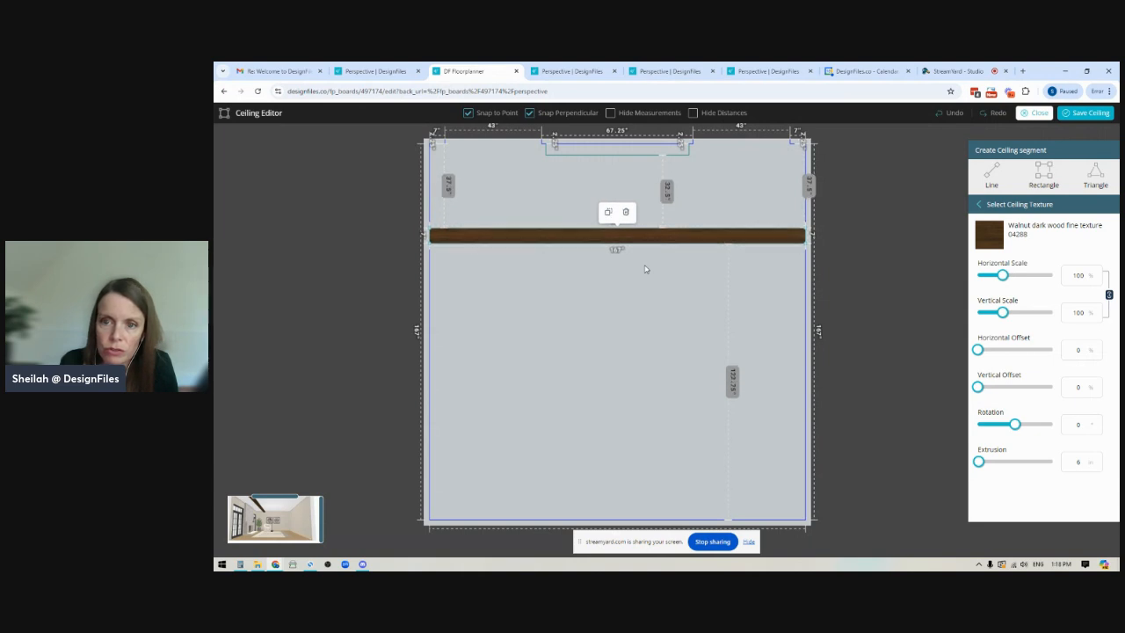
key(Down)
key(Down)
key(Down)
key(Down)
key(Down)
key(Down)
key(Down)
key(Down)
key(Down)
key(Down)
key(Down)
key(Down)
key(Down)
key(Down)
key(Down)
key(Down)
key(Down)
key(Down)
key(Down)
key(Down)
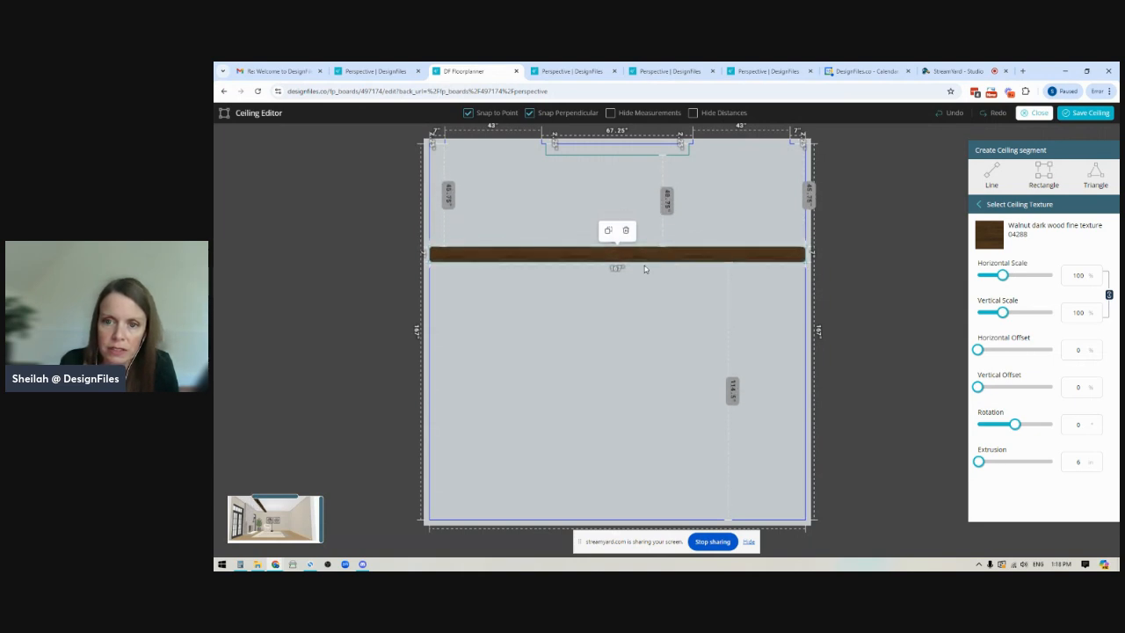
key(Down)
key(Down)
key(Down)
key(Down)
key(Down)
key(Down)
key(Down)
key(Down)
key(Down)
key(Down)
key(Down)
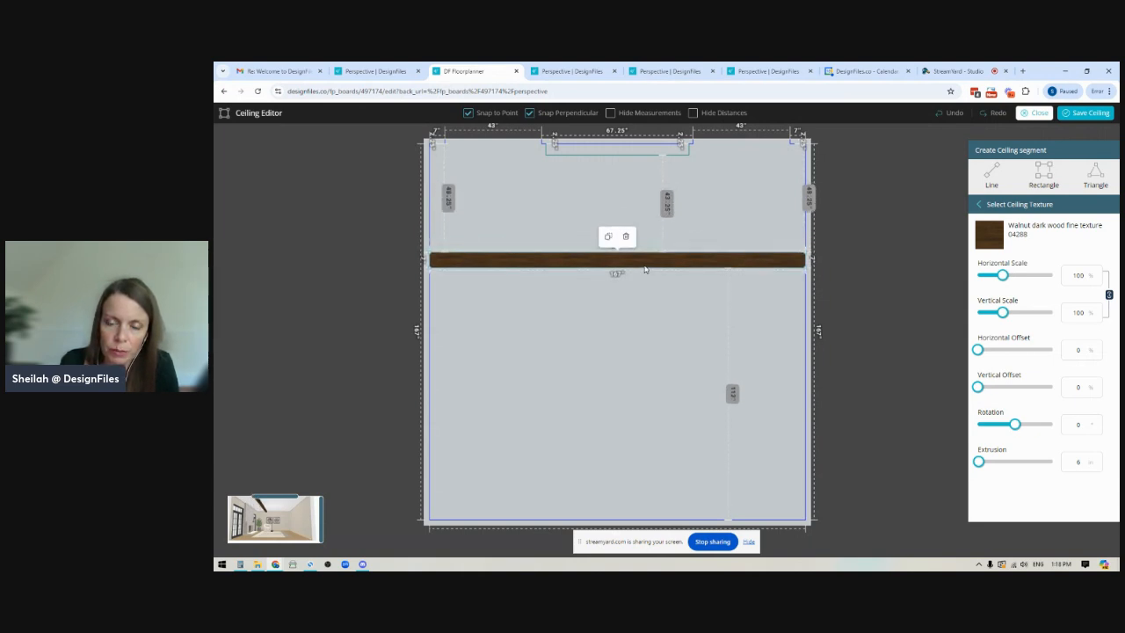
key(Down)
key(Down)
key(Down)
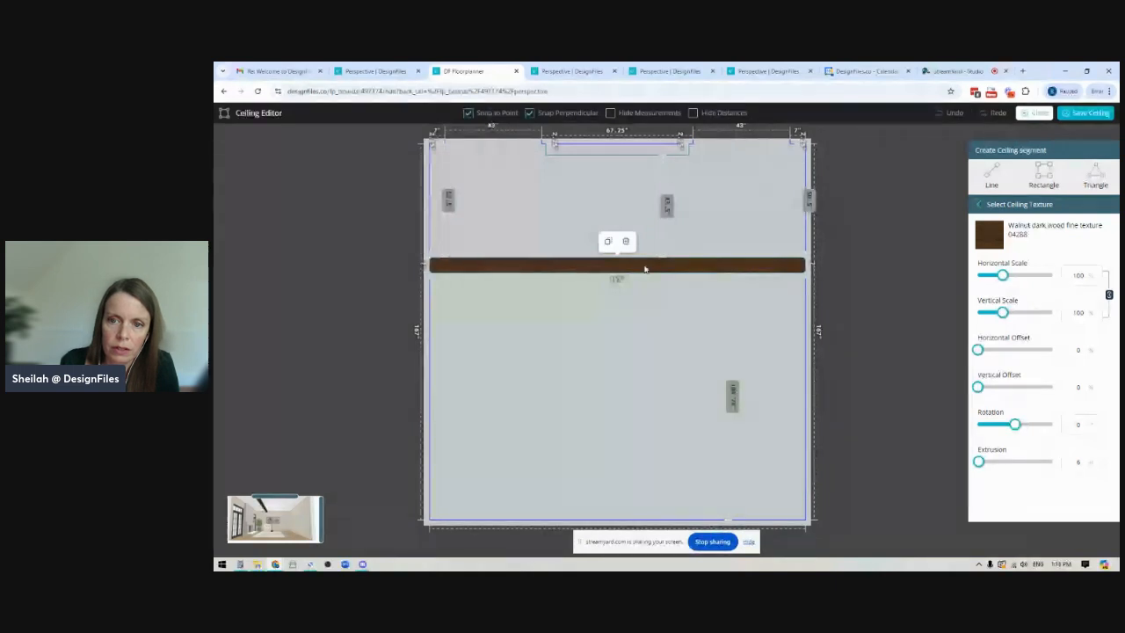
- Duplicate the horizontal beam and position the copy 50 inches from the lower wall
click(606, 244)
drag(615, 263, 618, 418)
key(Up)
key(Up)
key(Up)
key(Up)
key(Up)
key(Up)
key(Up)
key(Up)
key(Up)
key(Up)
key(Up)
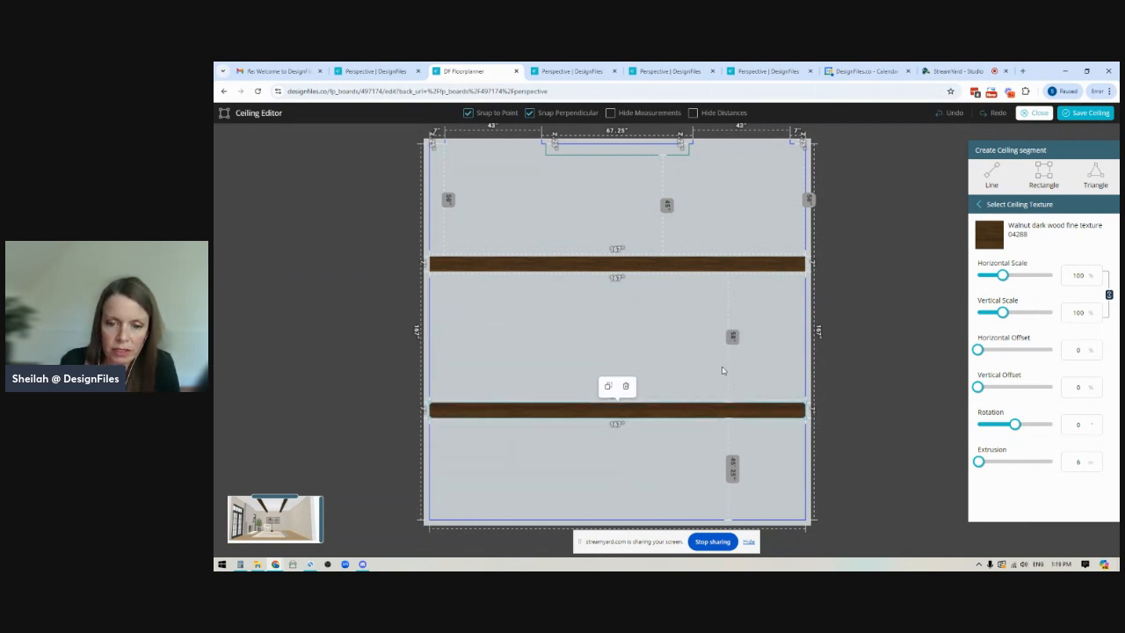
key(Up)
key(Up)
key(Up)
key(Up)
key(Up)
key(Up)
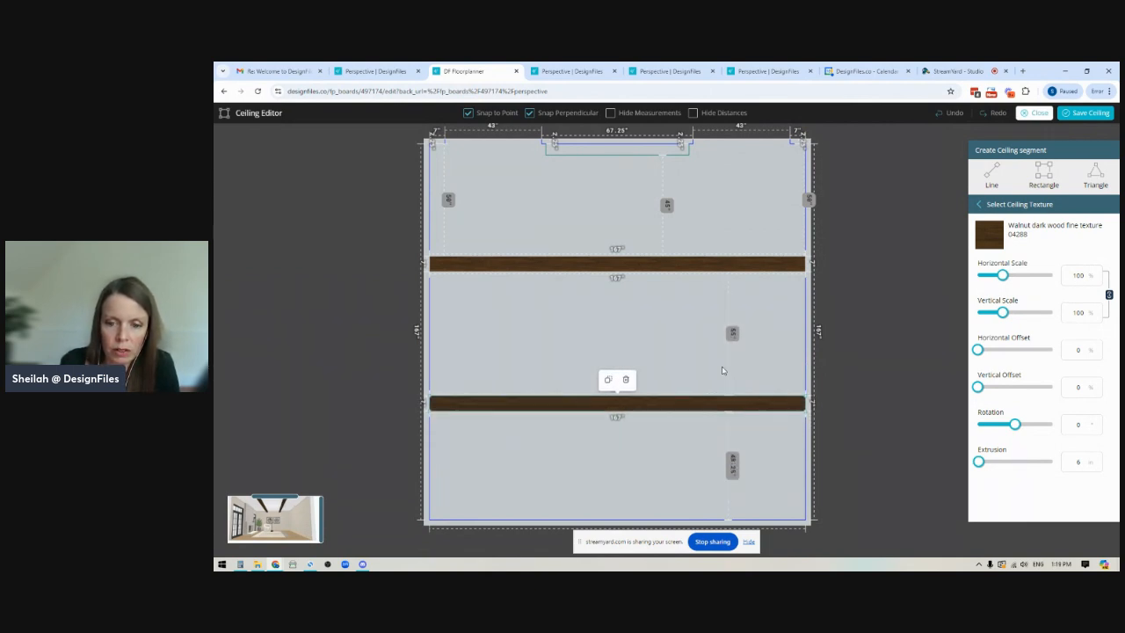
key(Up)
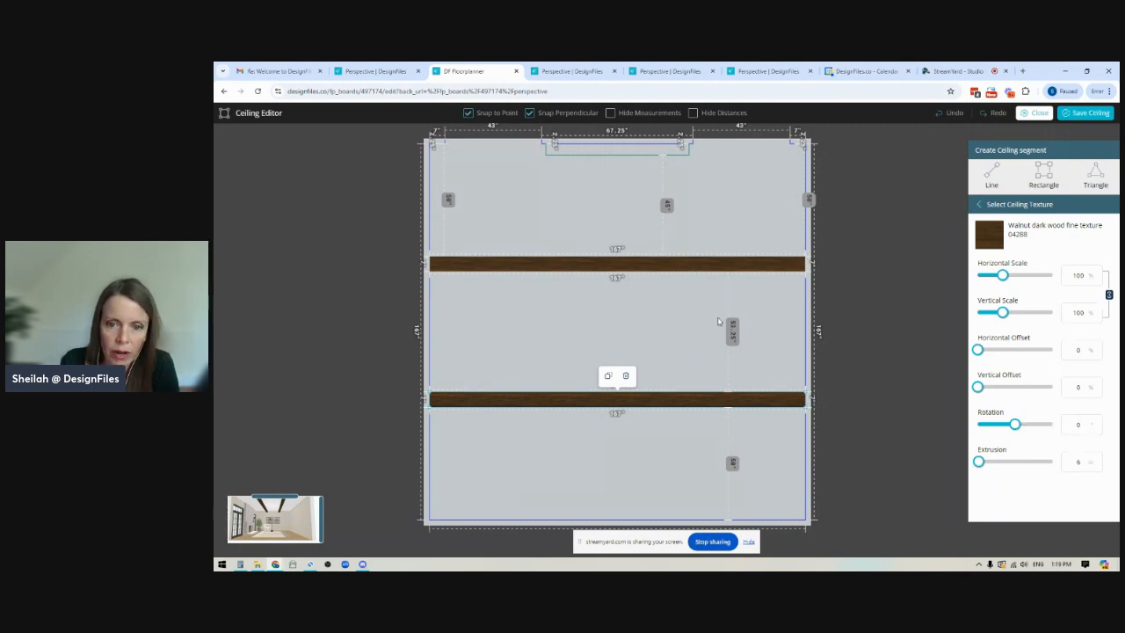
- Try crossing both horizontal beams with a wall-to-wall vertical strip about 8.25 inches wide and shifting a crossing edge, and undo both changes
click(1046, 172)
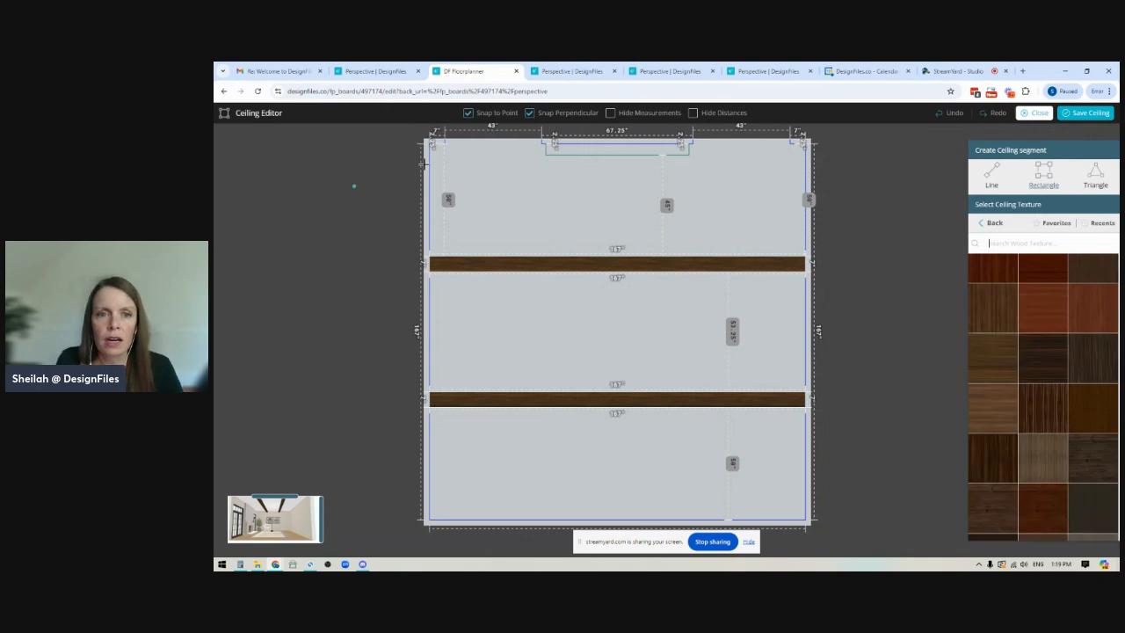
click(475, 517)
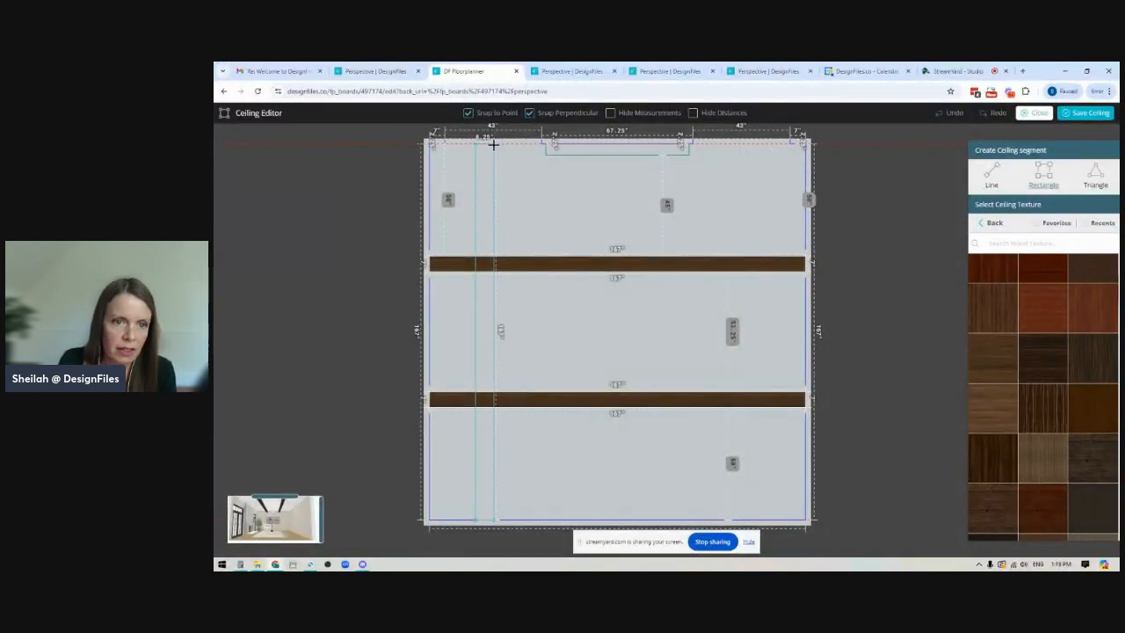
click(493, 144)
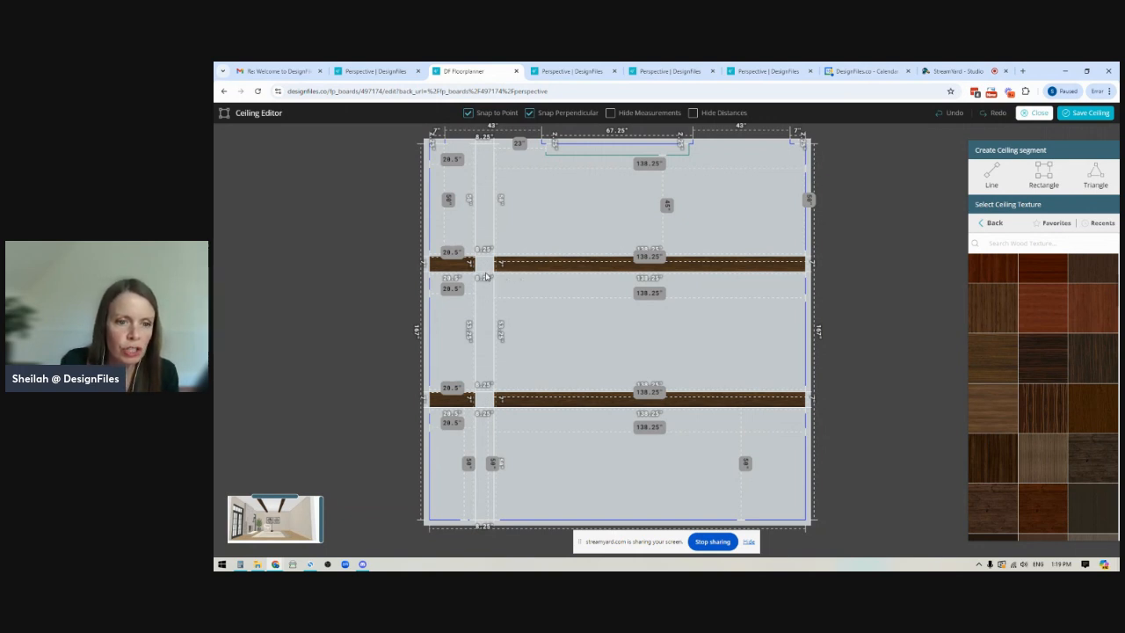
drag(488, 277, 488, 286)
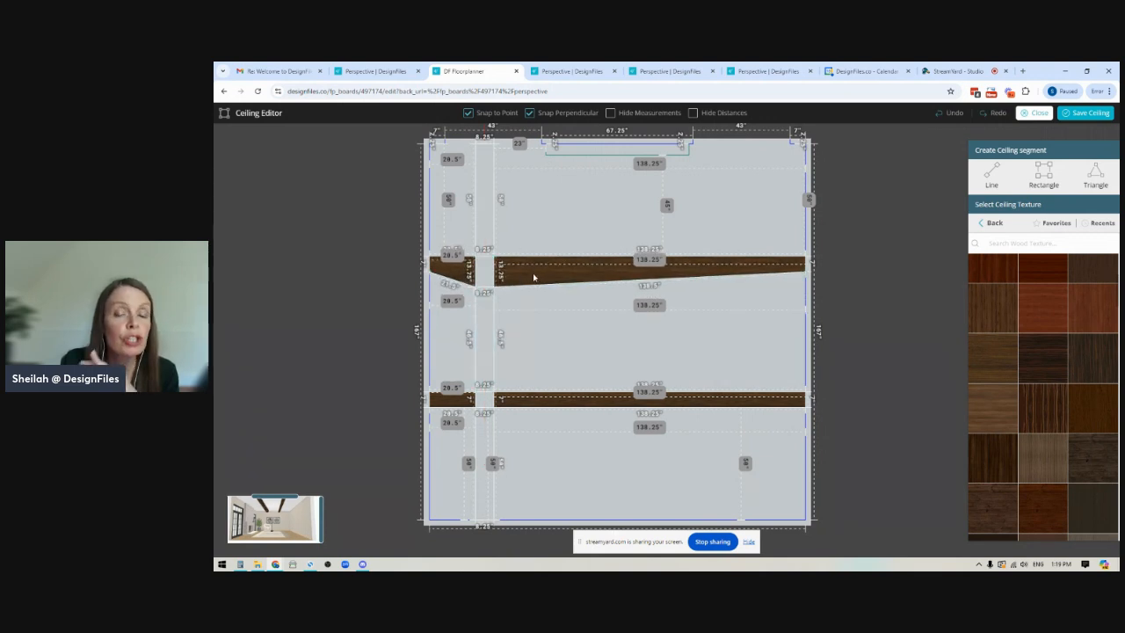
click(952, 114)
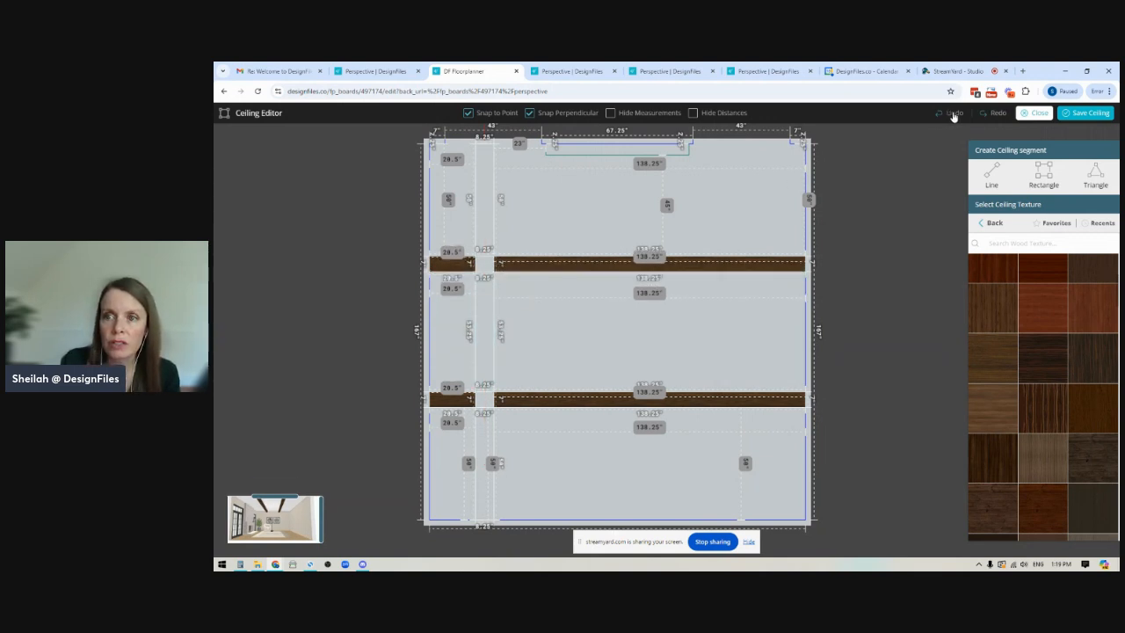
click(951, 114)
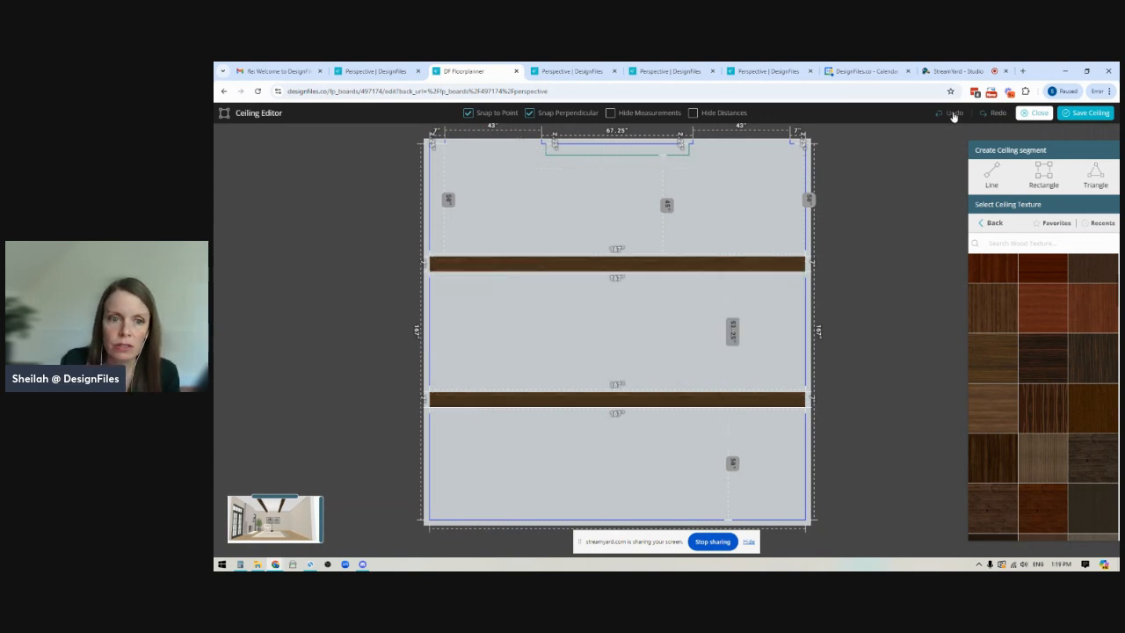
- Draw a vertical strip from the lower beam to the lower wall and narrow it to 7 inches
click(1045, 176)
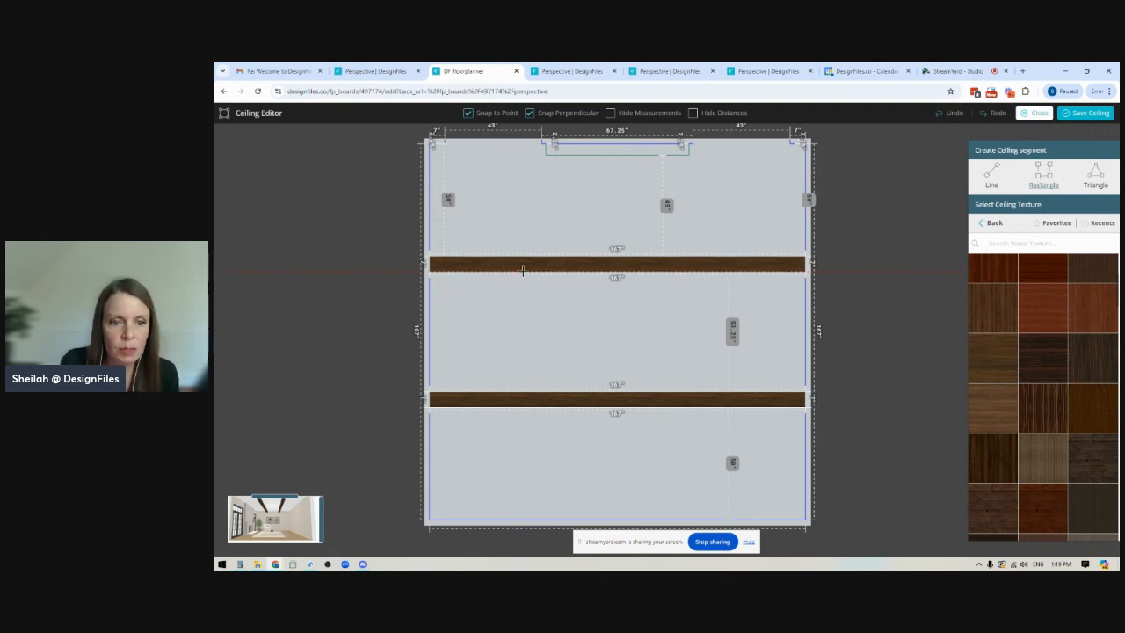
click(532, 404)
click(549, 519)
scroll(518, 528, up, 5)
drag(517, 555, 455, 465)
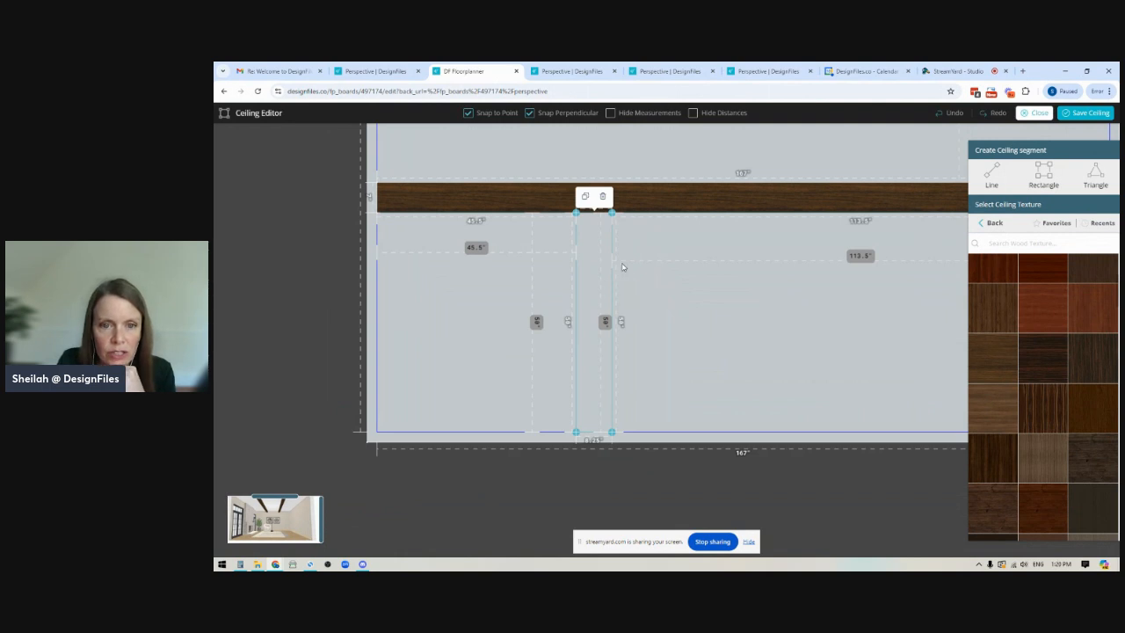
drag(612, 301, 606, 297)
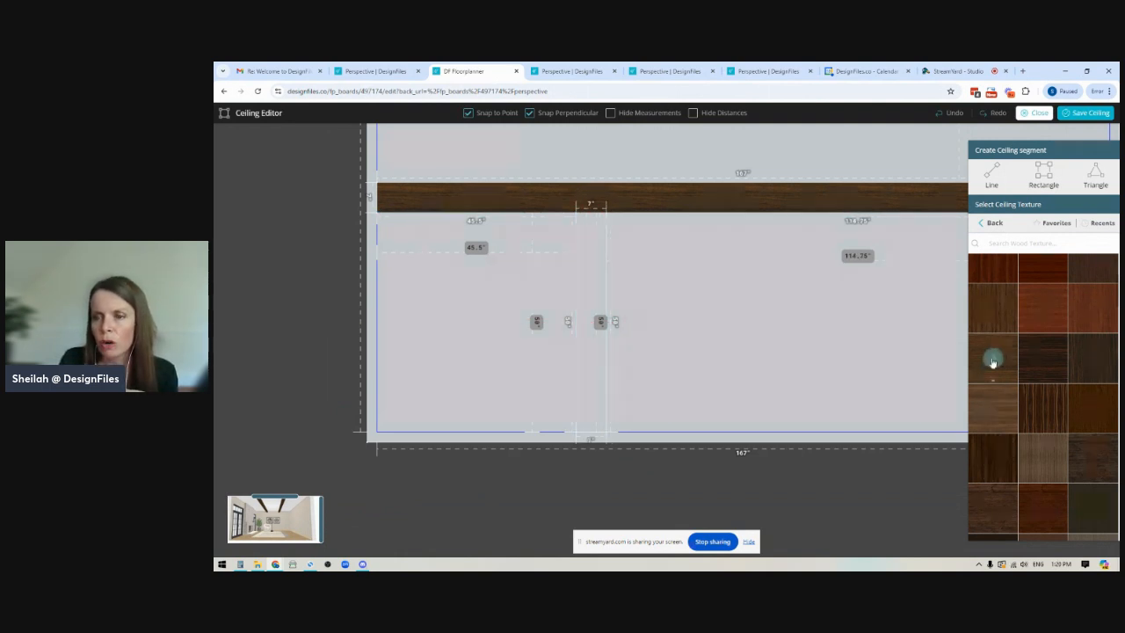
- Apply the Walnut dark wood fine texture 04288 to the vertical strip with rotation 90 and extrusion 6
drag(1000, 355, 595, 296)
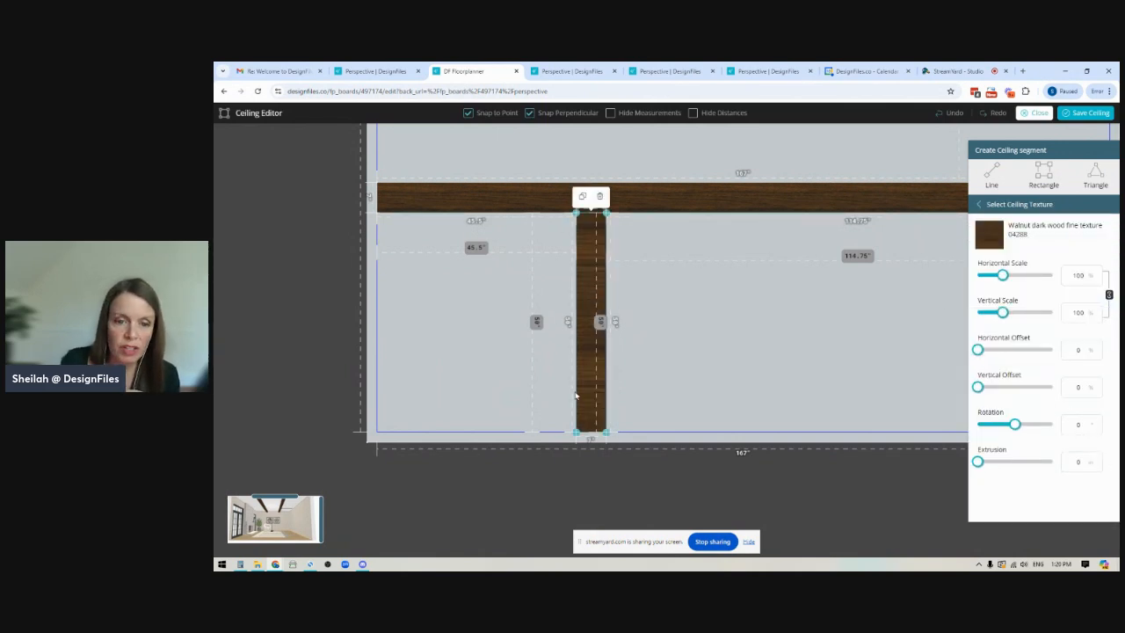
double_click(1079, 425)
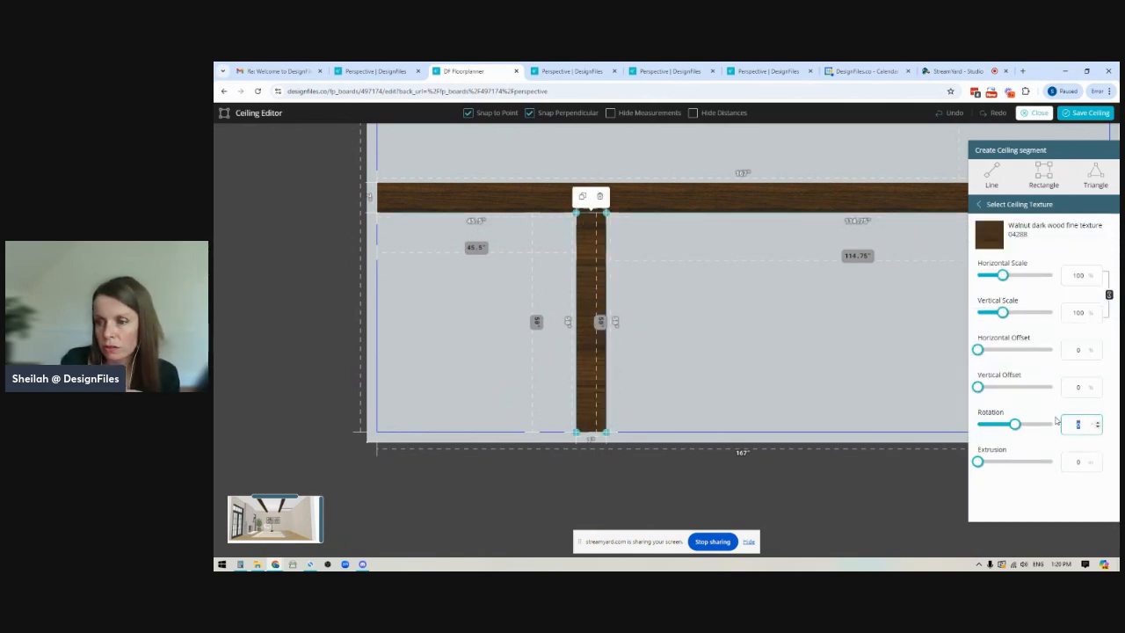
text(90)
double_click(1068, 463)
text(6)
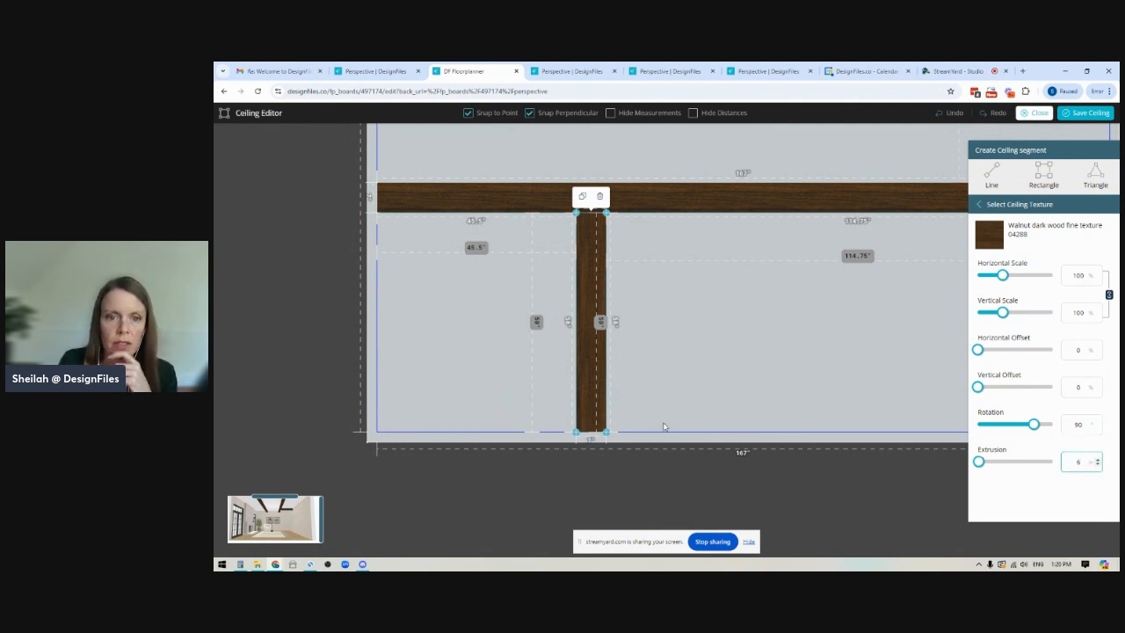
- Move the vertical beam right until it sits 50 inches from the left wall
scroll(673, 325, down, 5)
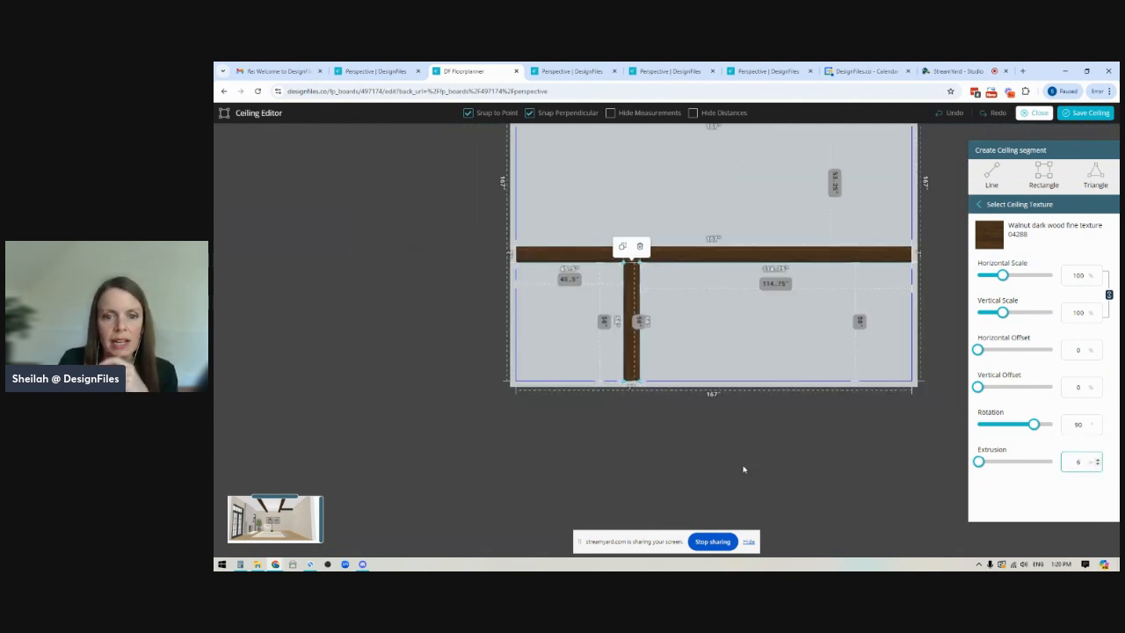
drag(948, 234, 917, 296)
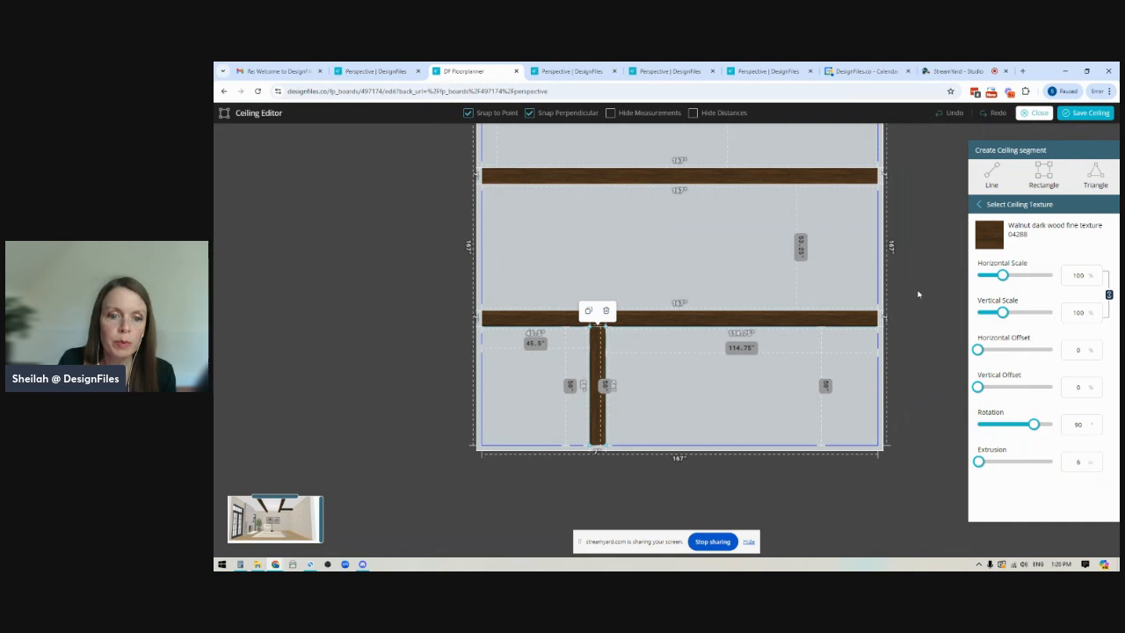
drag(916, 219, 903, 272)
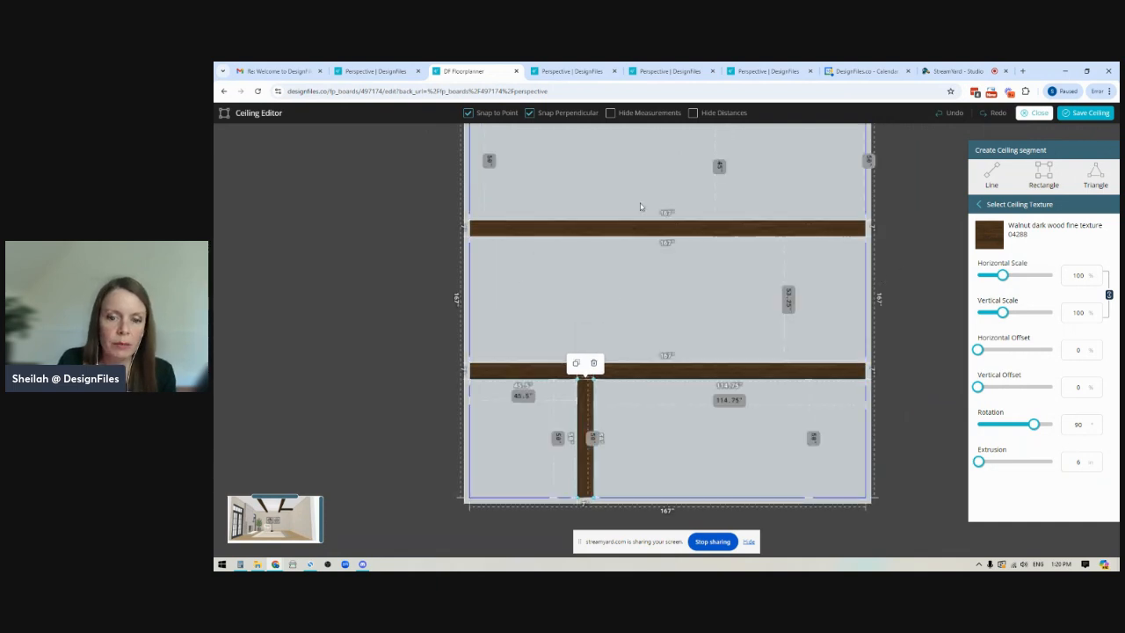
drag(573, 414, 586, 421)
key(Right)
key(Right)
key(Right)
key(Right)
key(Right)
key(Right)
key(Right)
key(Right)
key(Right)
key(Right)
key(Right)
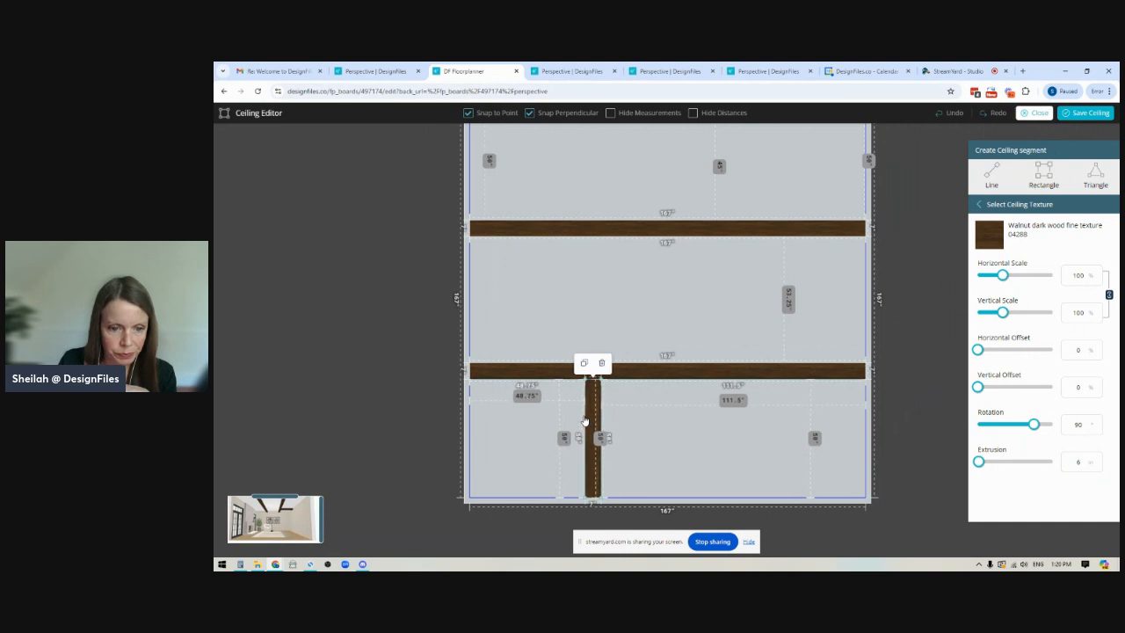
key(Right)
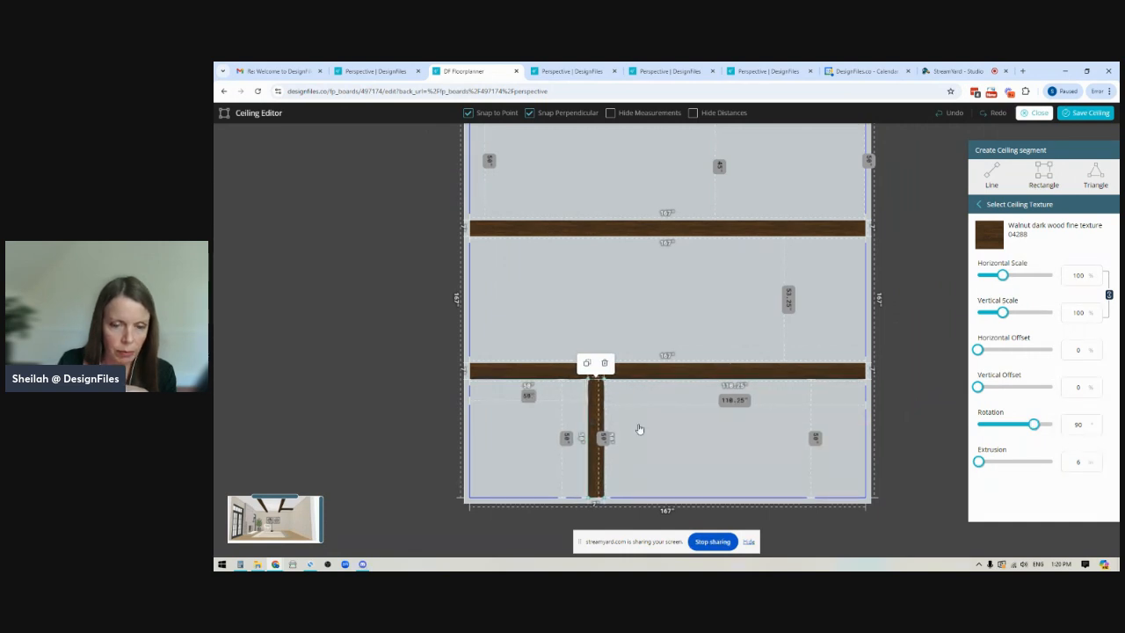
- Duplicate the vertical beam and fit the copy between the two horizontal beams, in line with the lower one
click(587, 363)
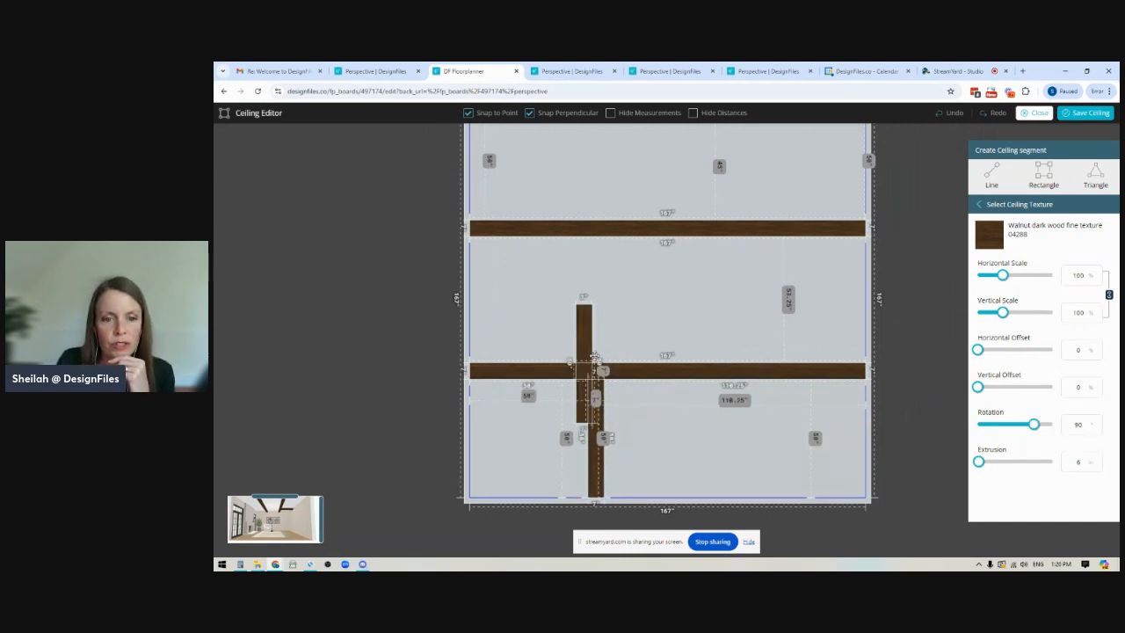
click(595, 302)
scroll(636, 344, up, 5)
drag(661, 314, 662, 368)
drag(592, 266, 595, 244)
scroll(676, 356, down, 4)
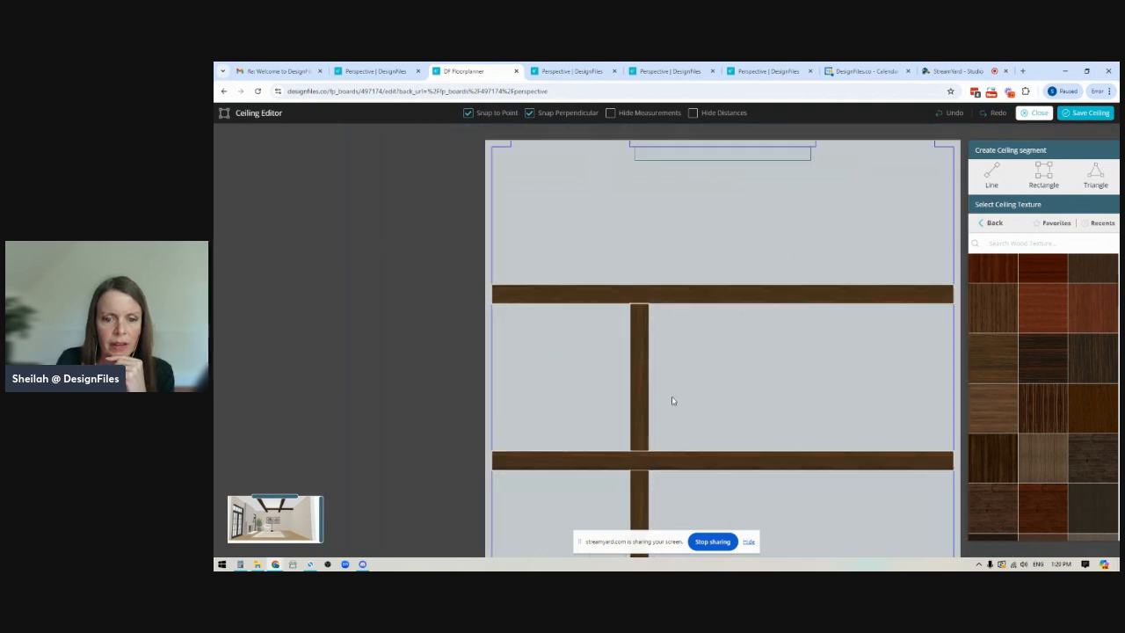
click(606, 414)
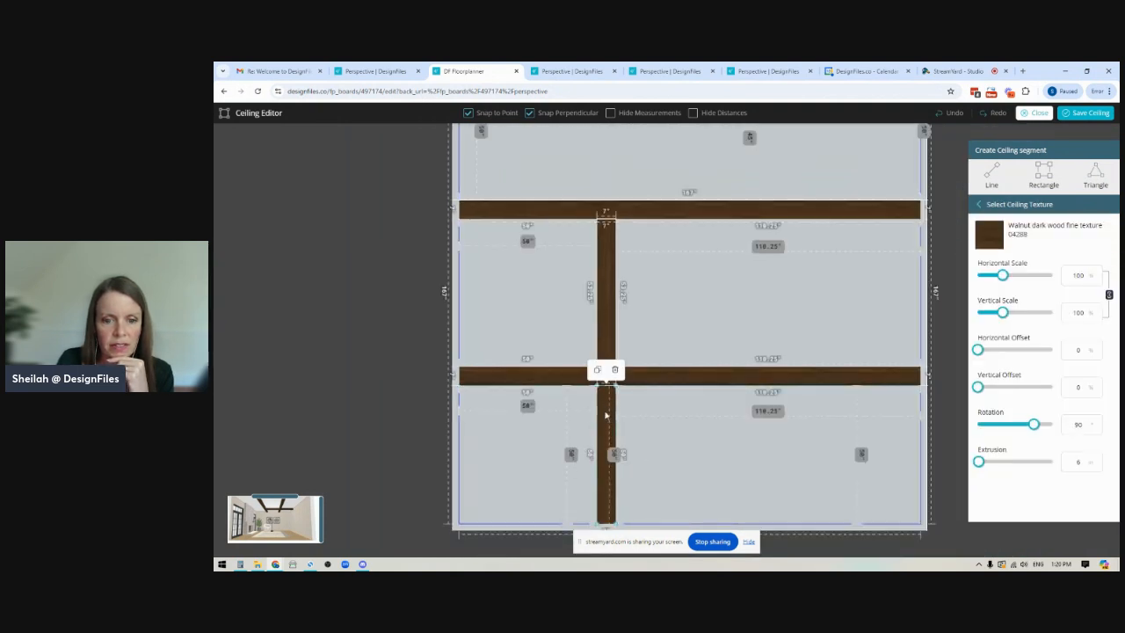
- Duplicate the lower vertical beam and fit the copy between the upper horizontal beam and the upper wall, in line with the other vertical beams
scroll(498, 417, down, 3)
click(527, 378)
drag(530, 300, 538, 205)
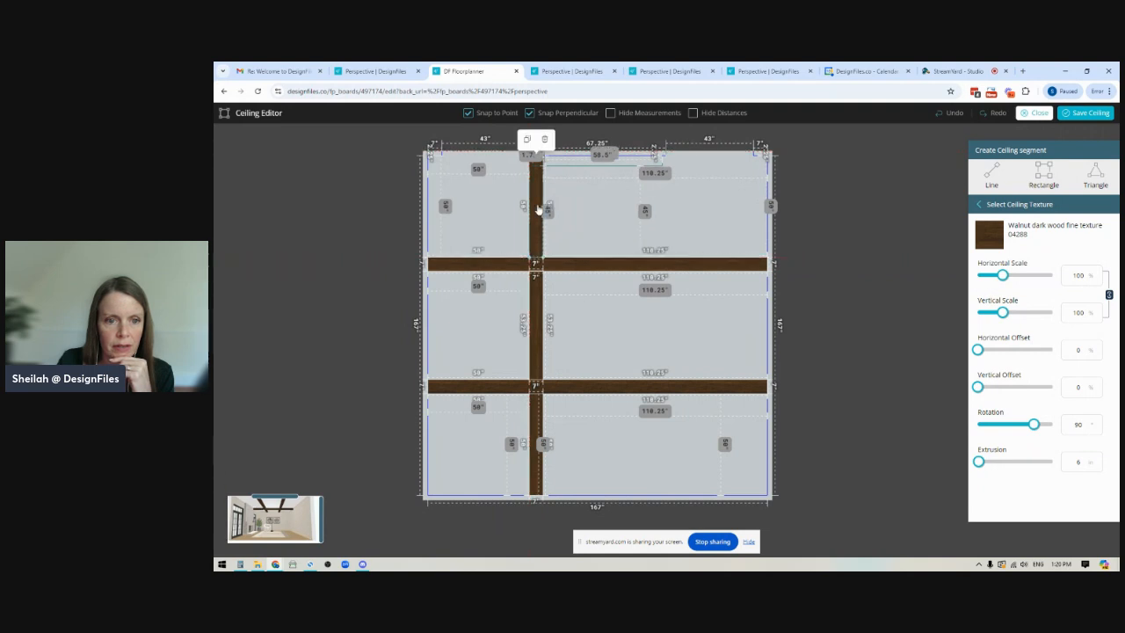
- Duplicate the uppermost vertical beam and move the copy across the same section until it sits 50 inches from the right wall
click(528, 139)
drag(666, 196, 660, 206)
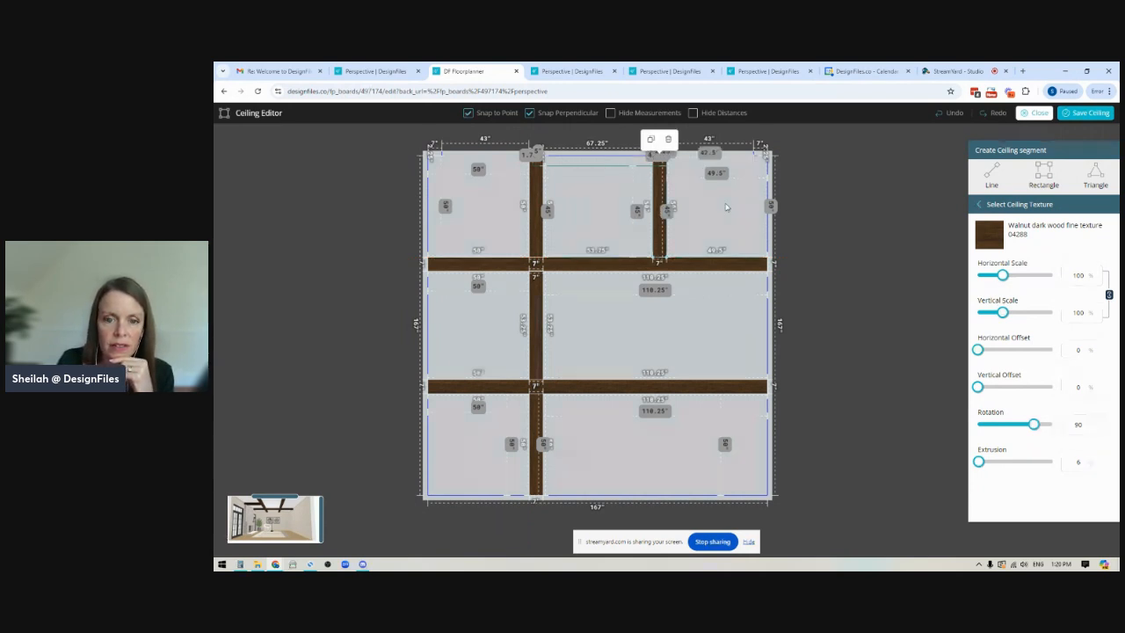
key(Left)
key(Left)
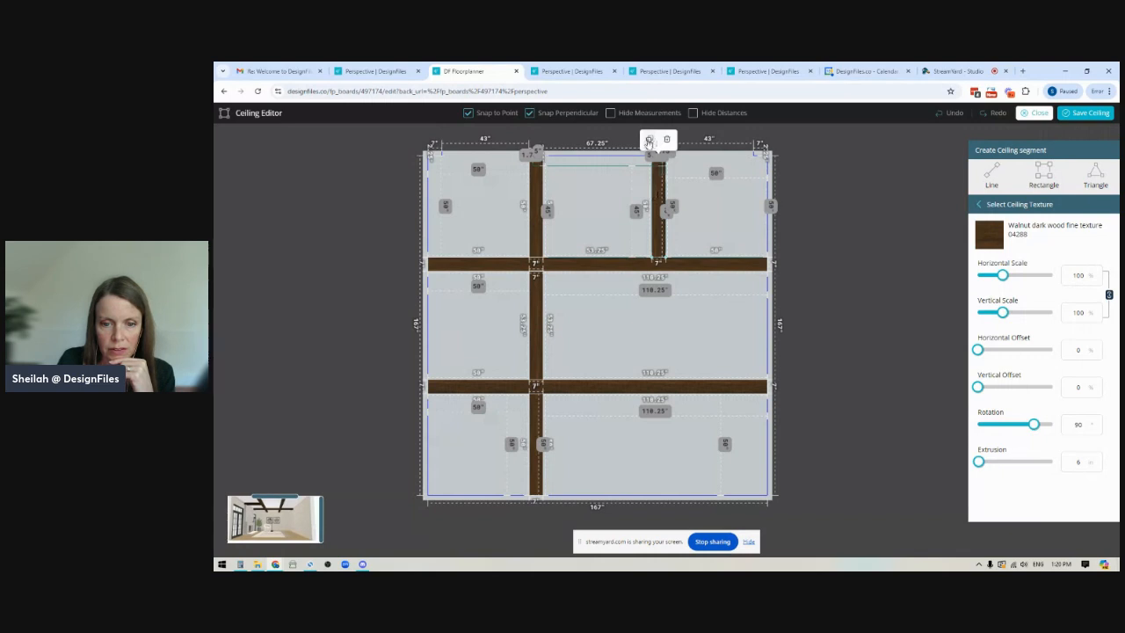
- Copy the right-hand vertical beam into the lower and middle sections, extending the middle copy down to the lower horizontal beam
click(649, 143)
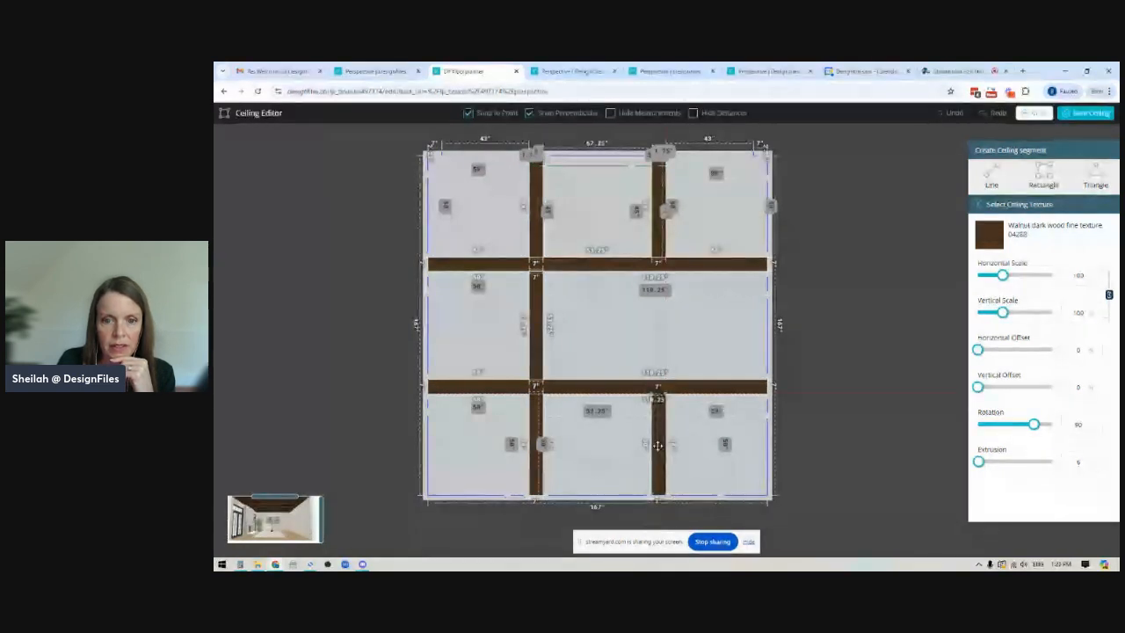
click(657, 446)
click(650, 377)
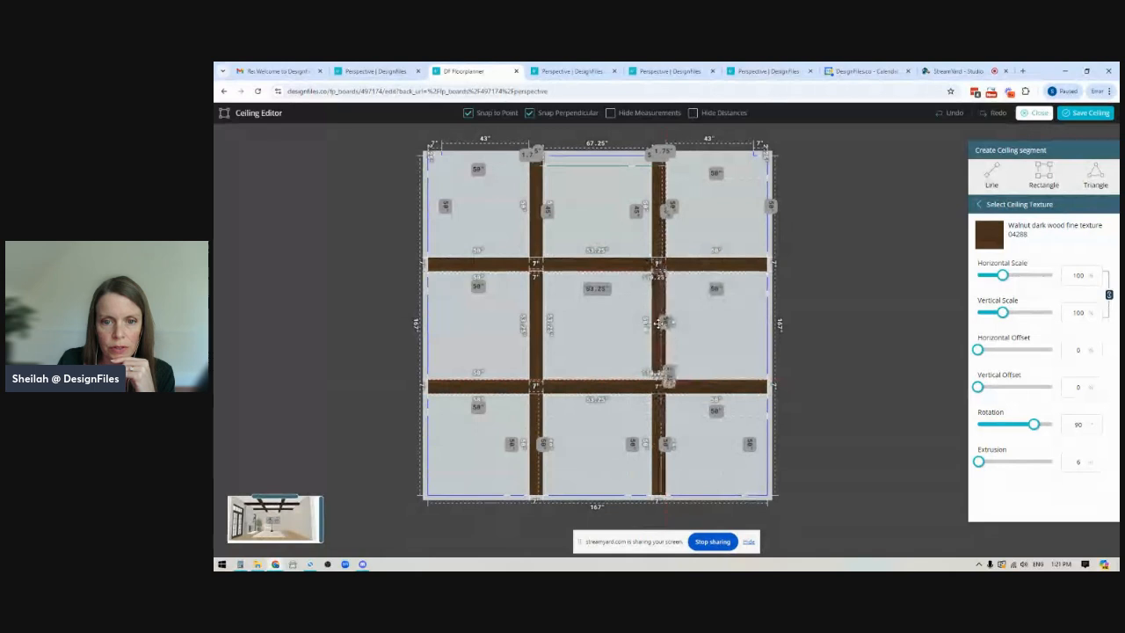
click(659, 324)
scroll(691, 367, up, 6)
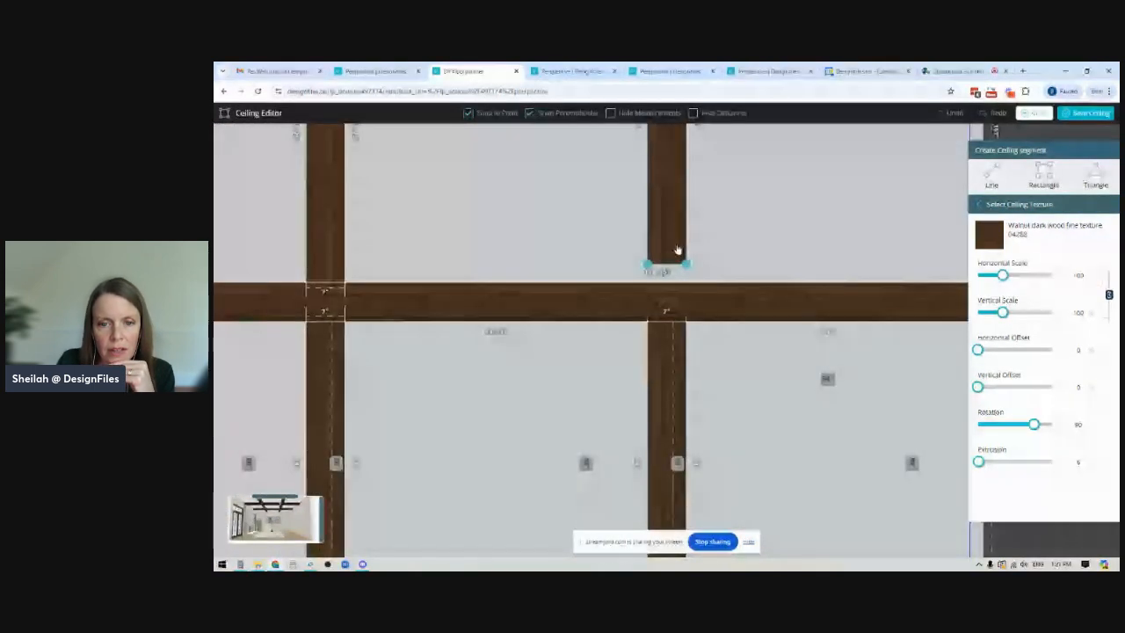
drag(668, 268, 673, 283)
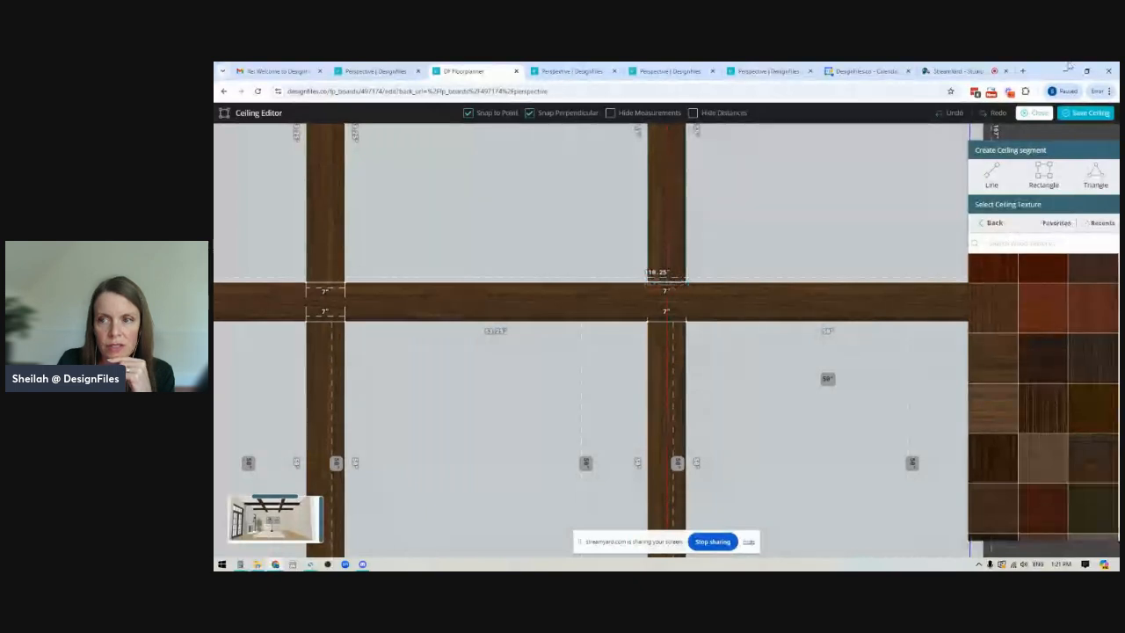
- Save the beamed ceiling and return to the Ceiling Editor Presentation project's designs, closing the finished floor plan
click(1087, 114)
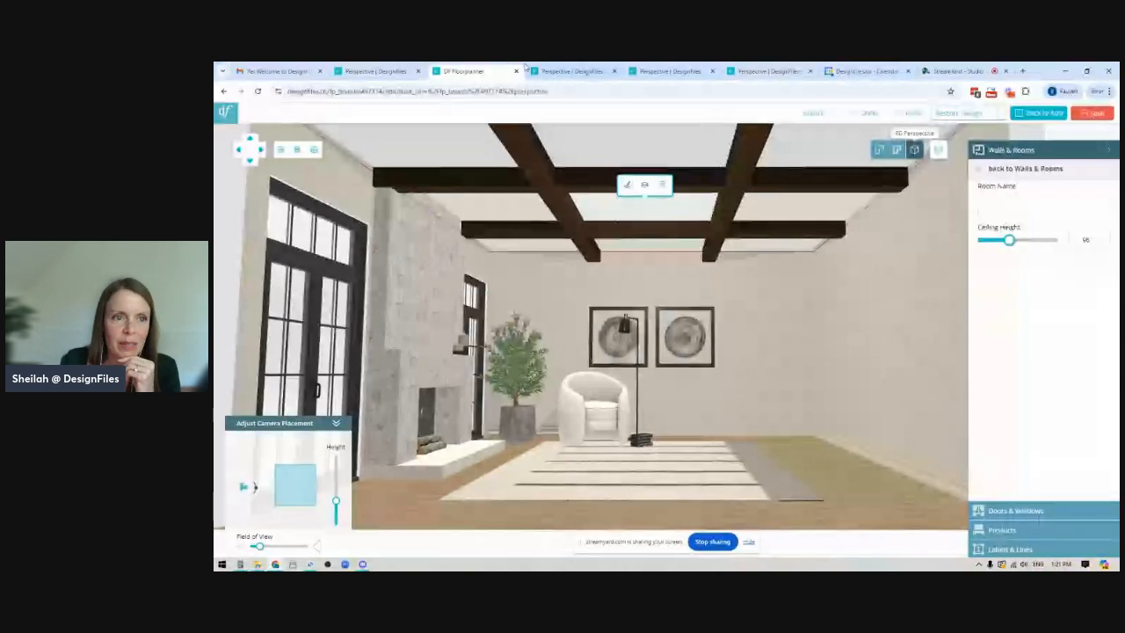
mouse_move(369, 77)
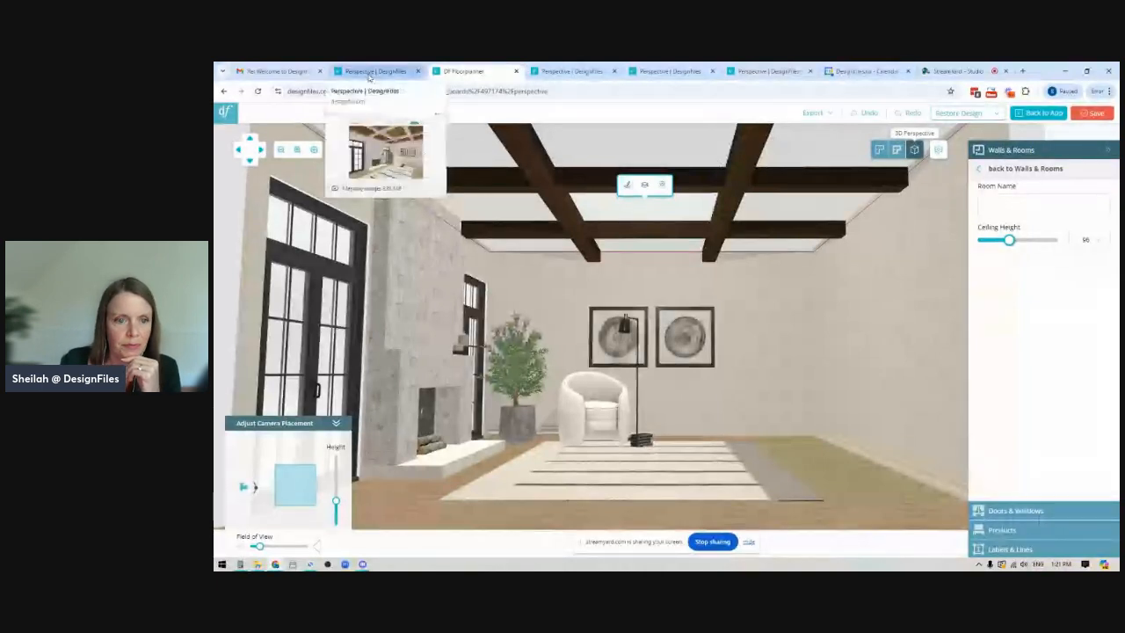
click(369, 72)
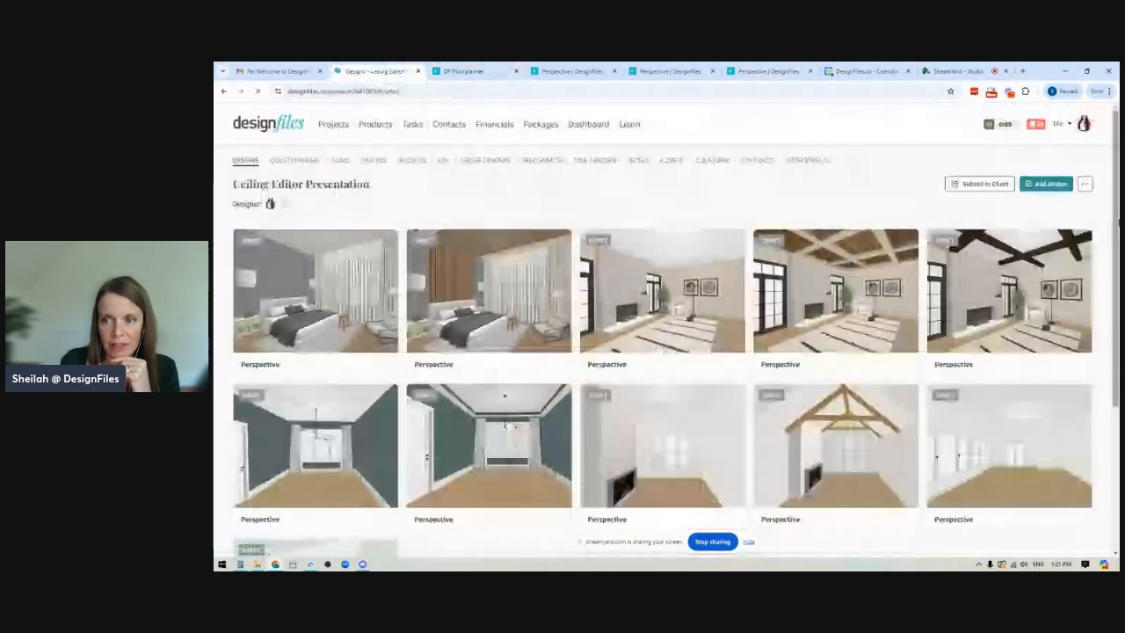
scroll(694, 254, down, 1)
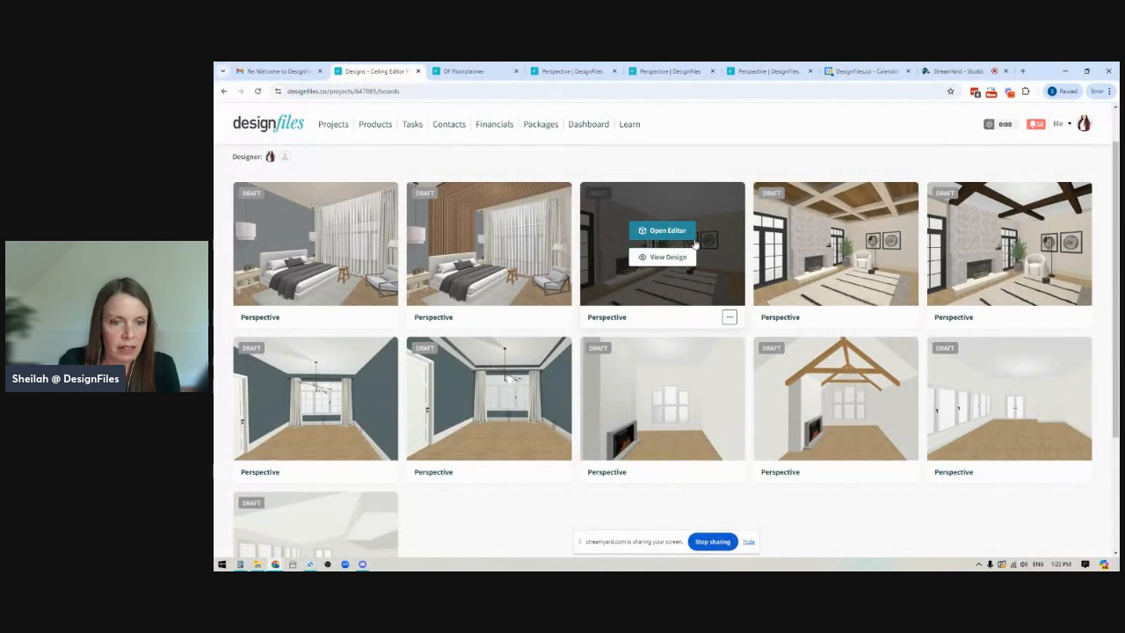
mouse_move(324, 408)
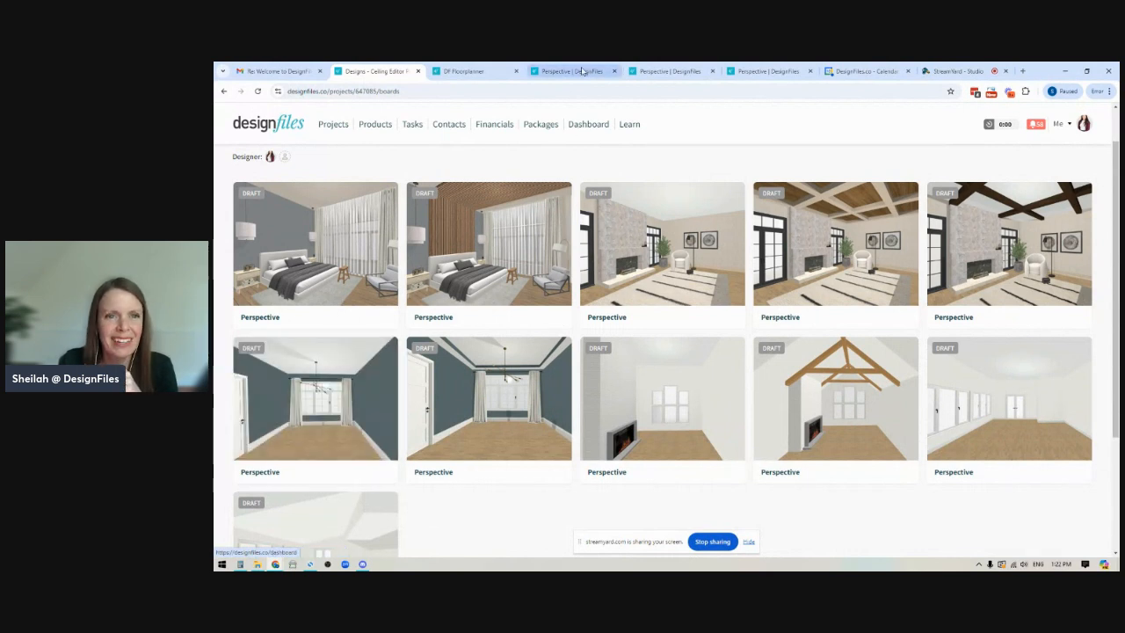
click(517, 71)
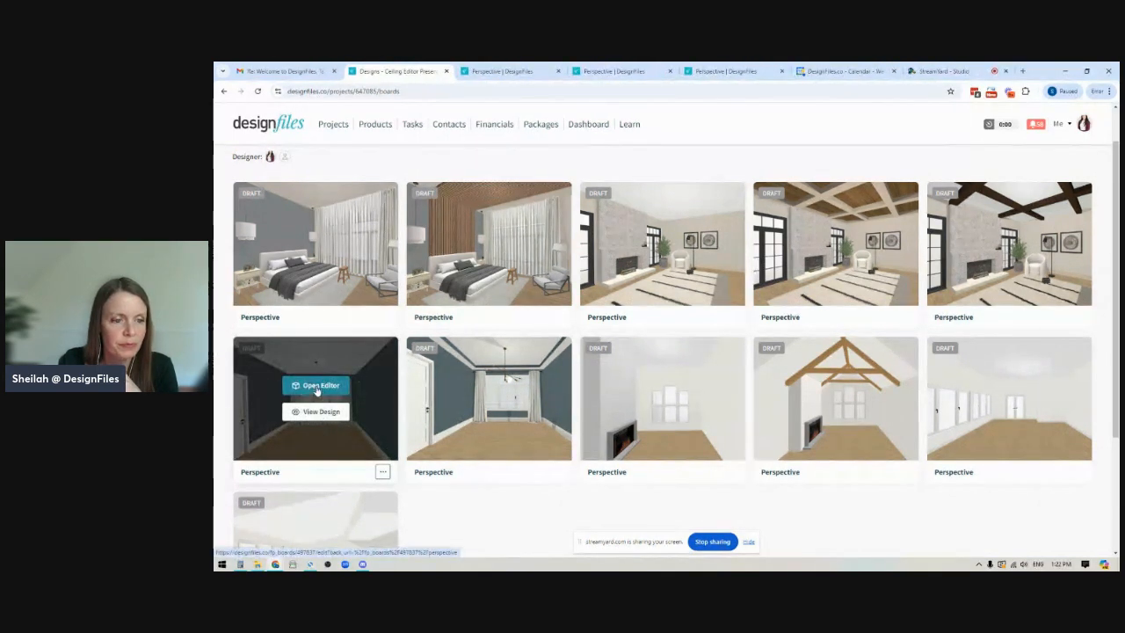
- Open the blue-walled room design with the plain ceiling in 3D perspective and start editing its ceiling
click(319, 385)
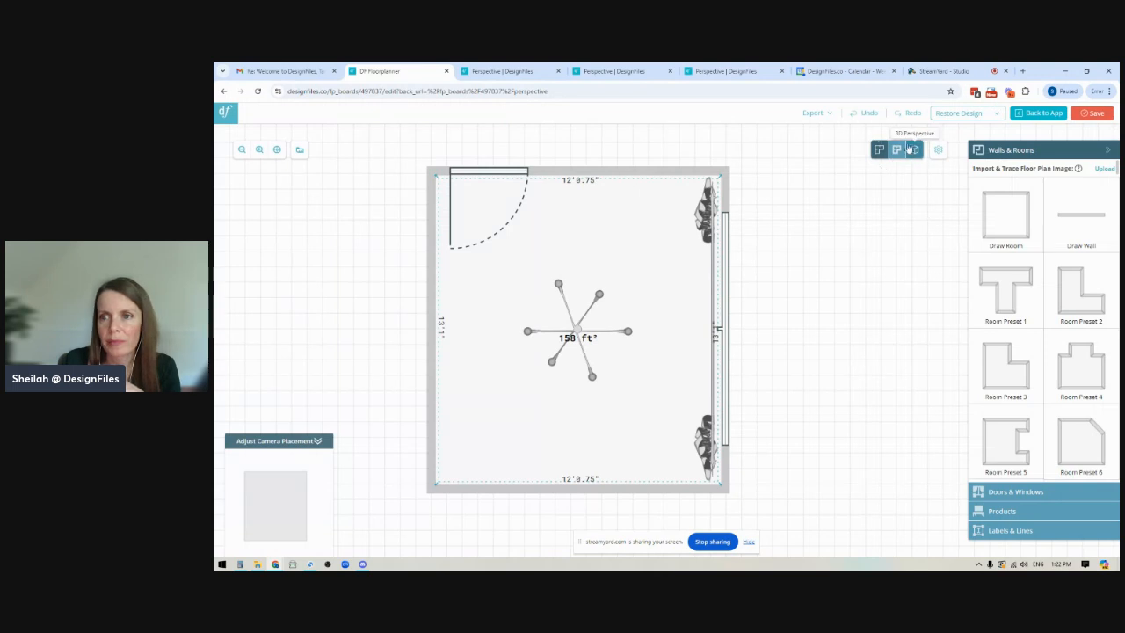
click(914, 149)
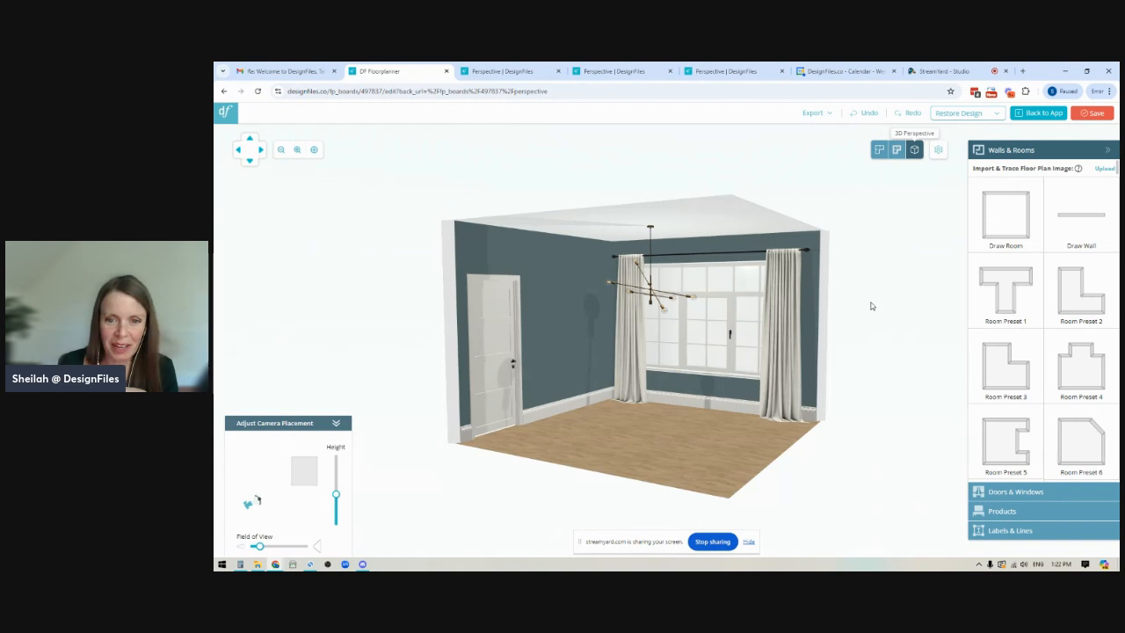
drag(606, 428, 641, 424)
scroll(672, 440, up, 3)
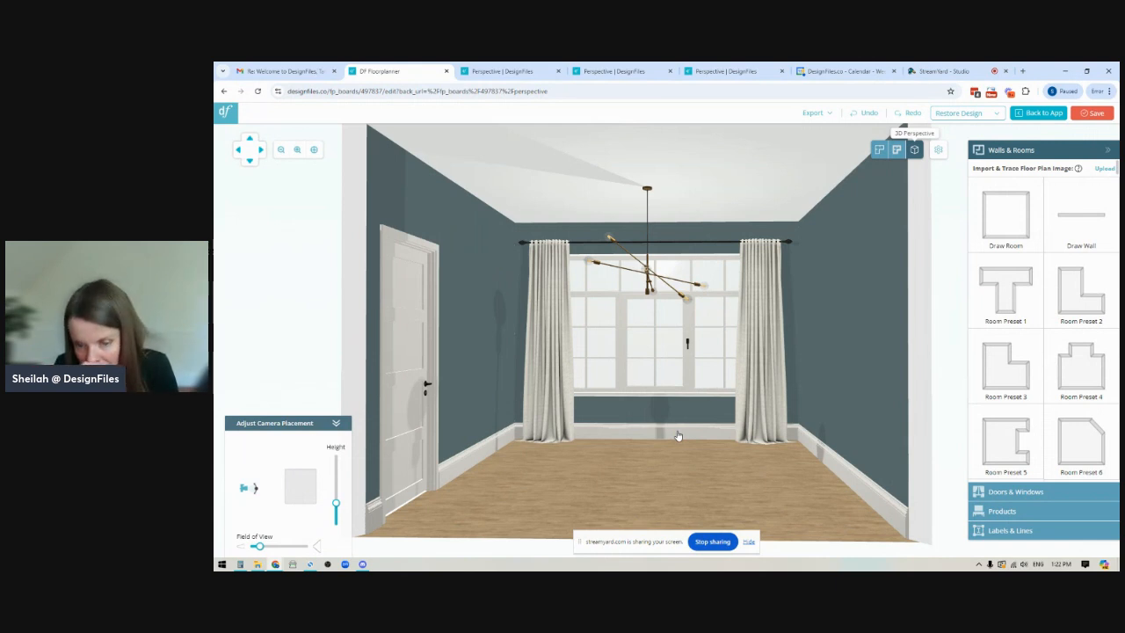
click(706, 193)
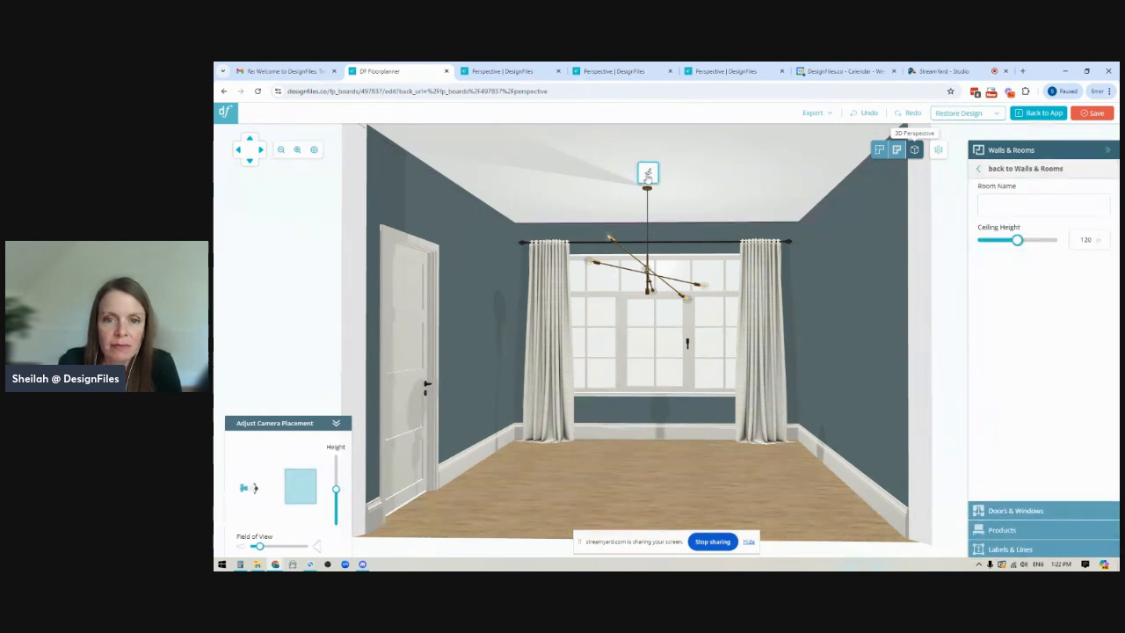
click(649, 174)
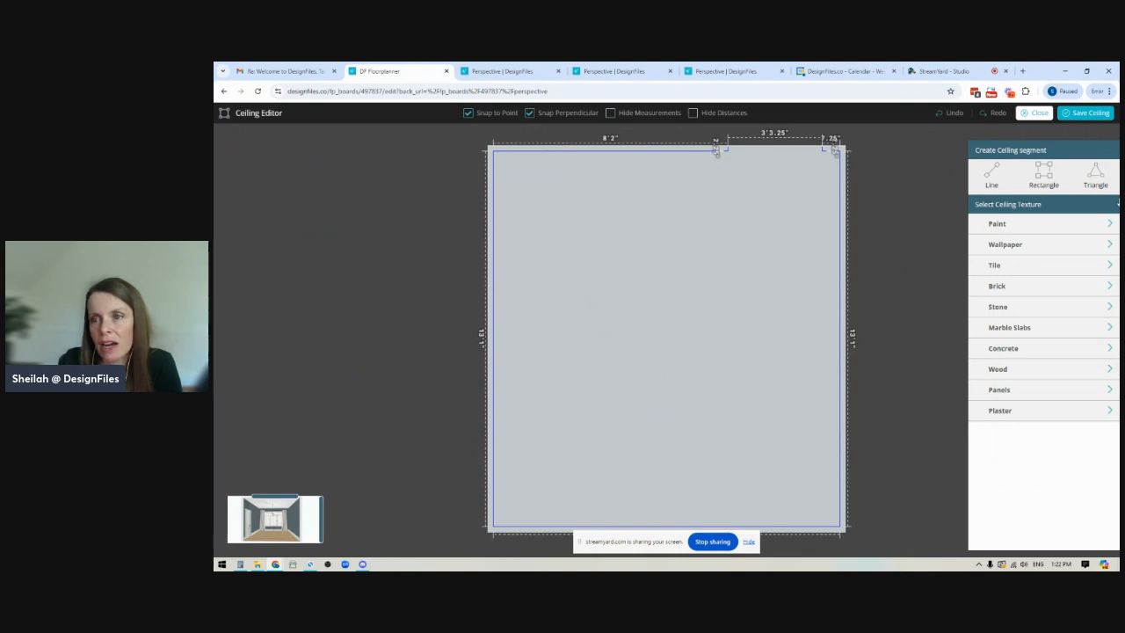
- Draw a rectangle about 10'2.5" wide inside the ceiling outline and set its distance from the left wall to 12 inches
click(1043, 176)
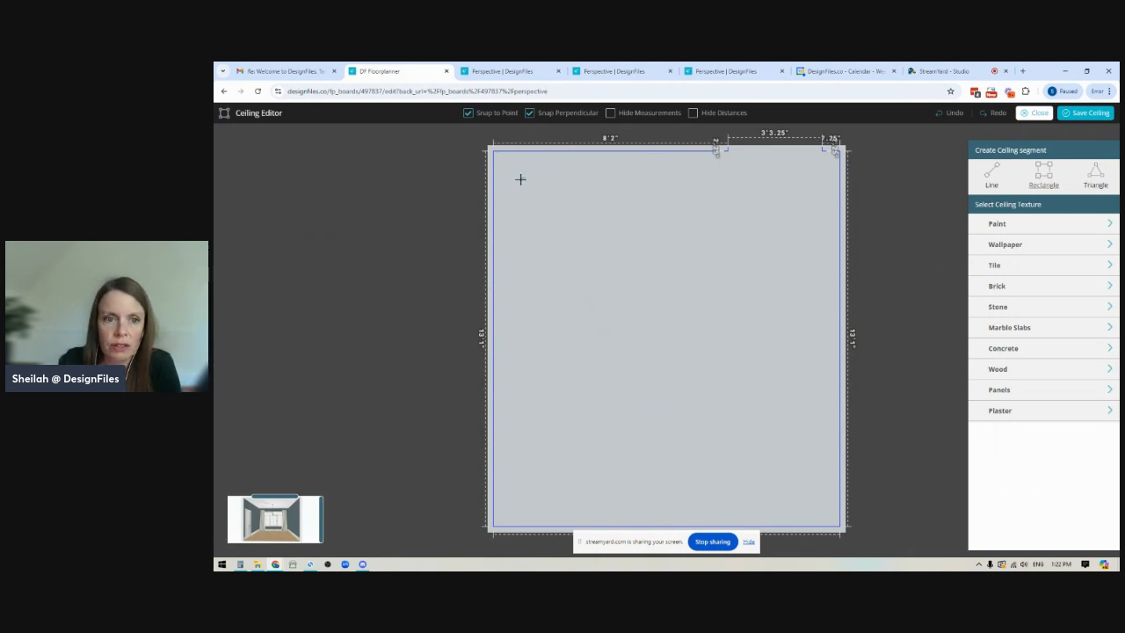
drag(522, 181, 814, 492)
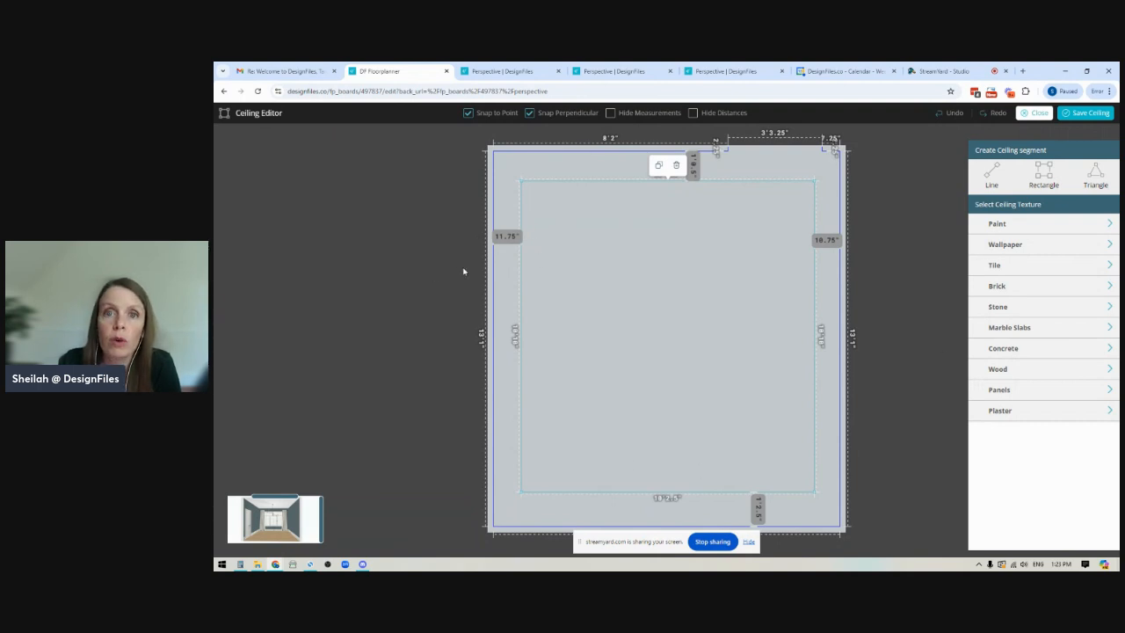
double_click(510, 238)
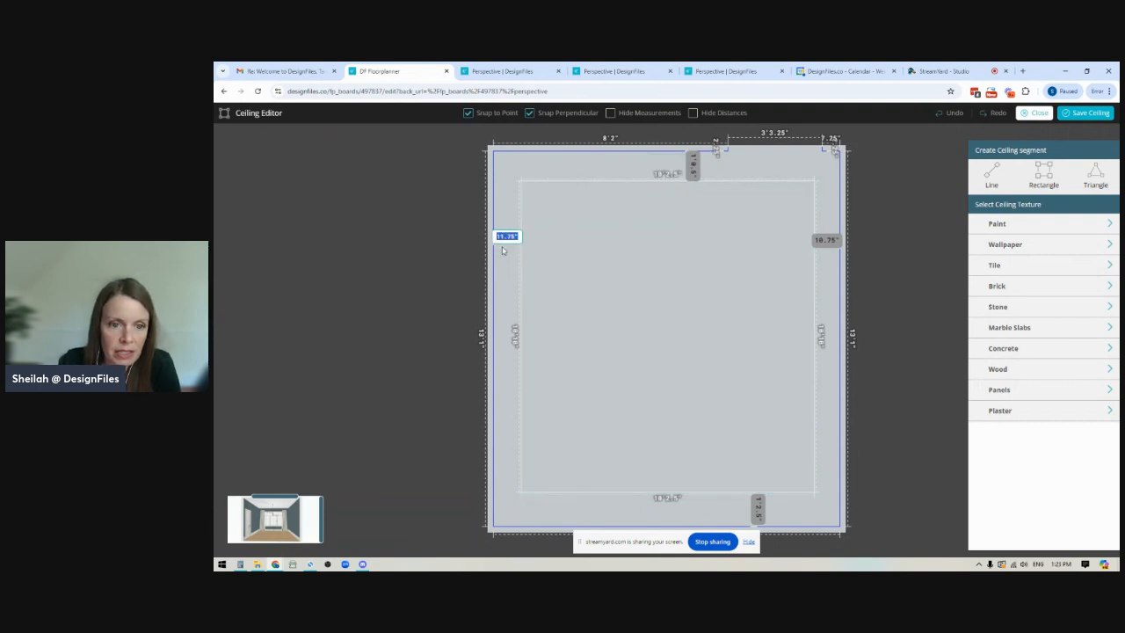
text(12)
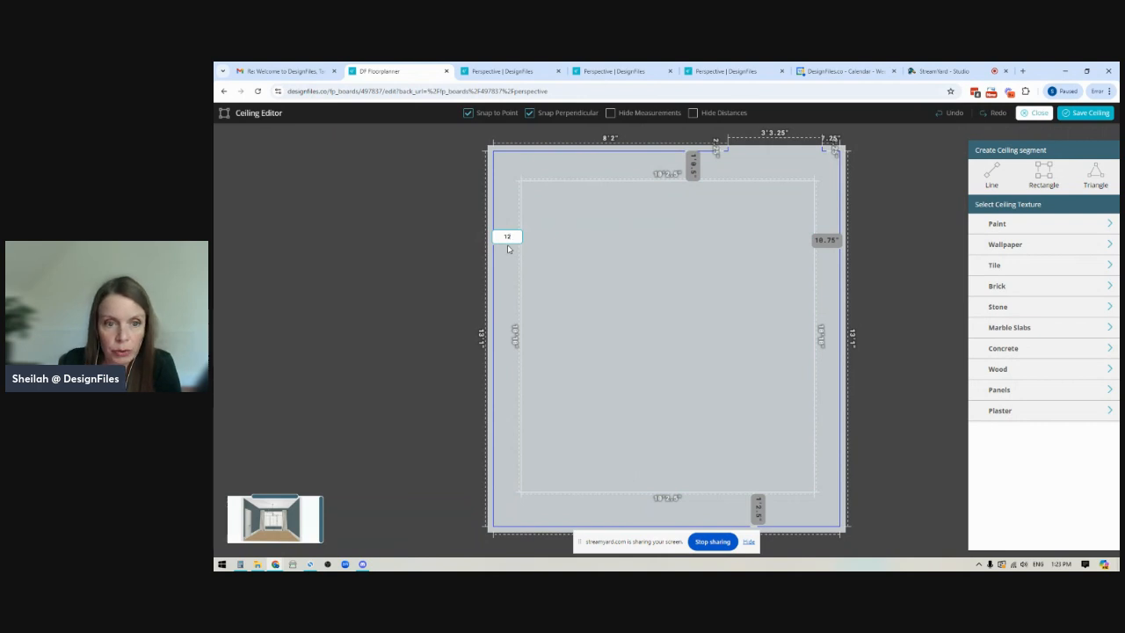
key(Return)
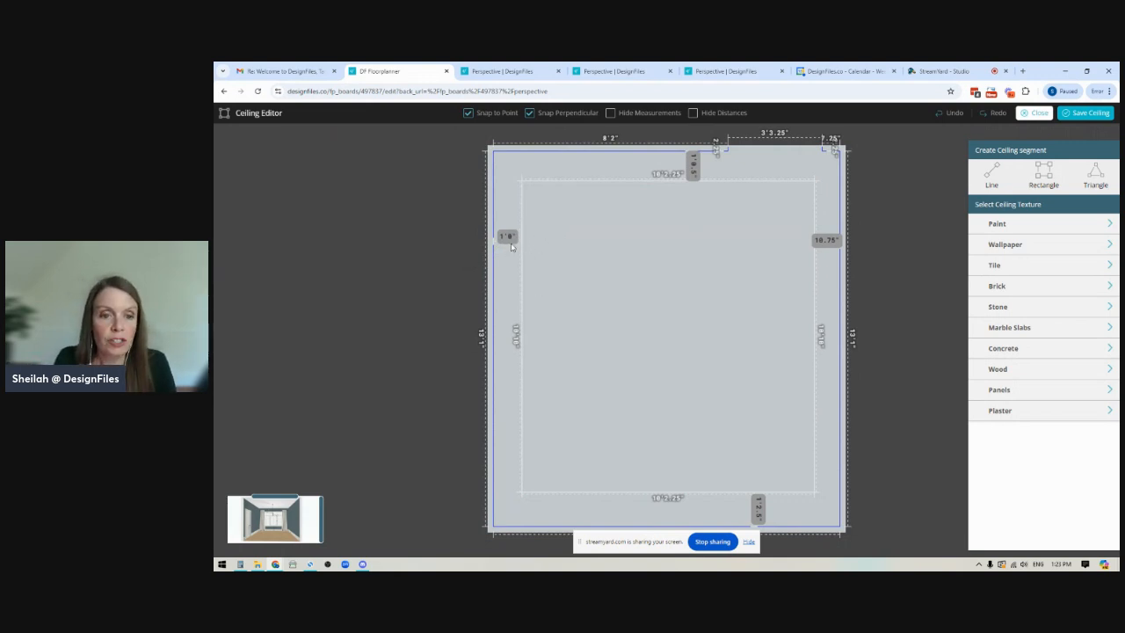
- Set the rectangle's distance from the left wall to 24 inches
click(507, 237)
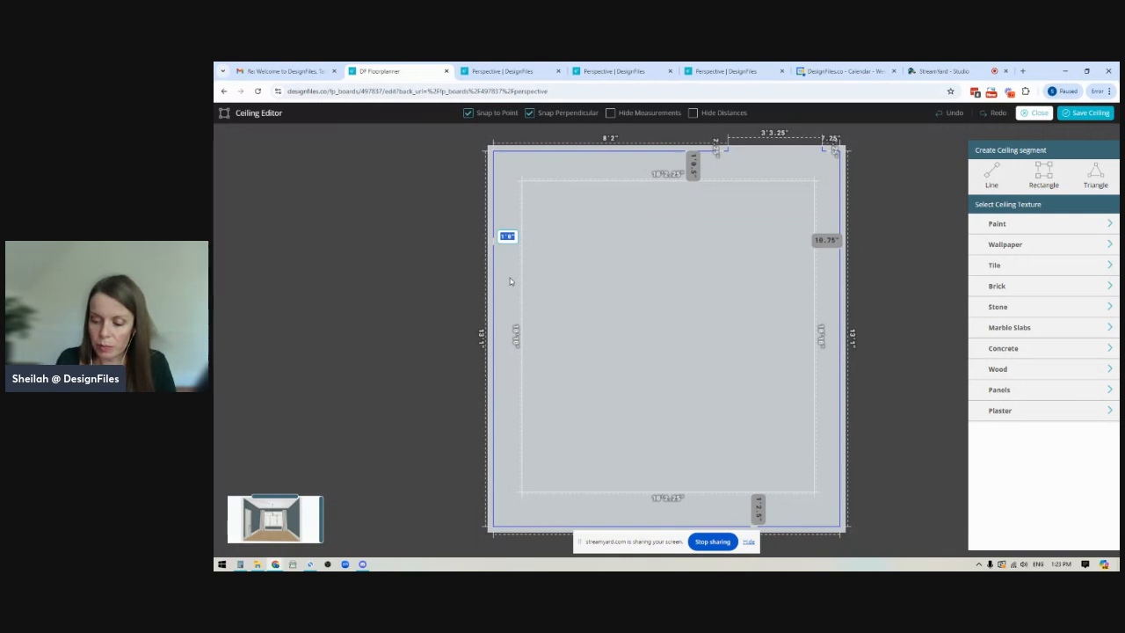
text(2')
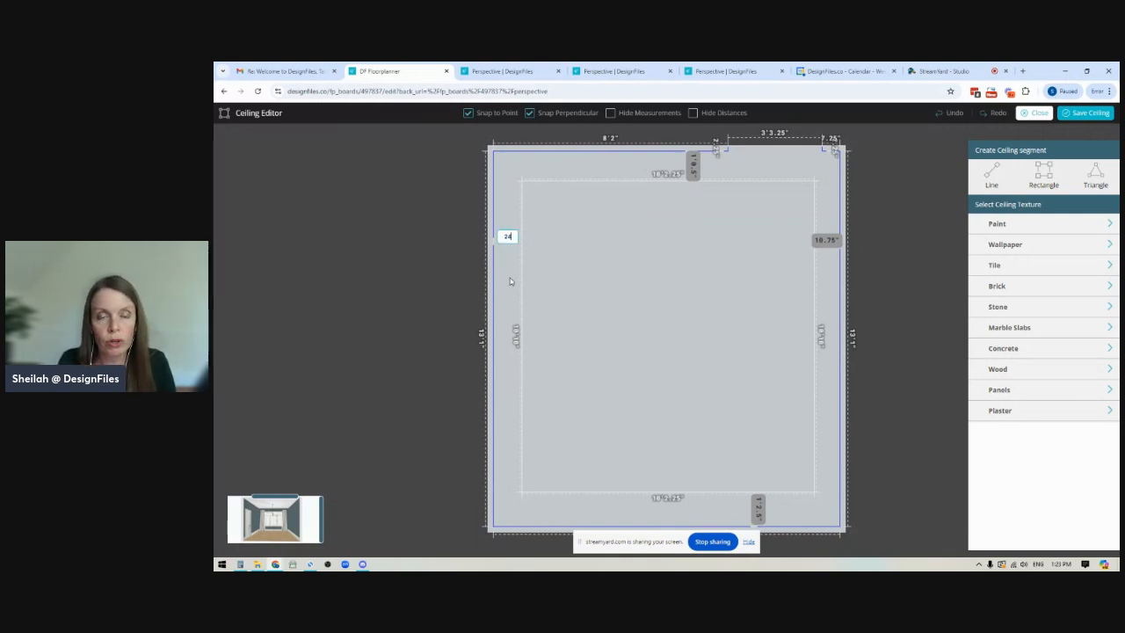
key(Return)
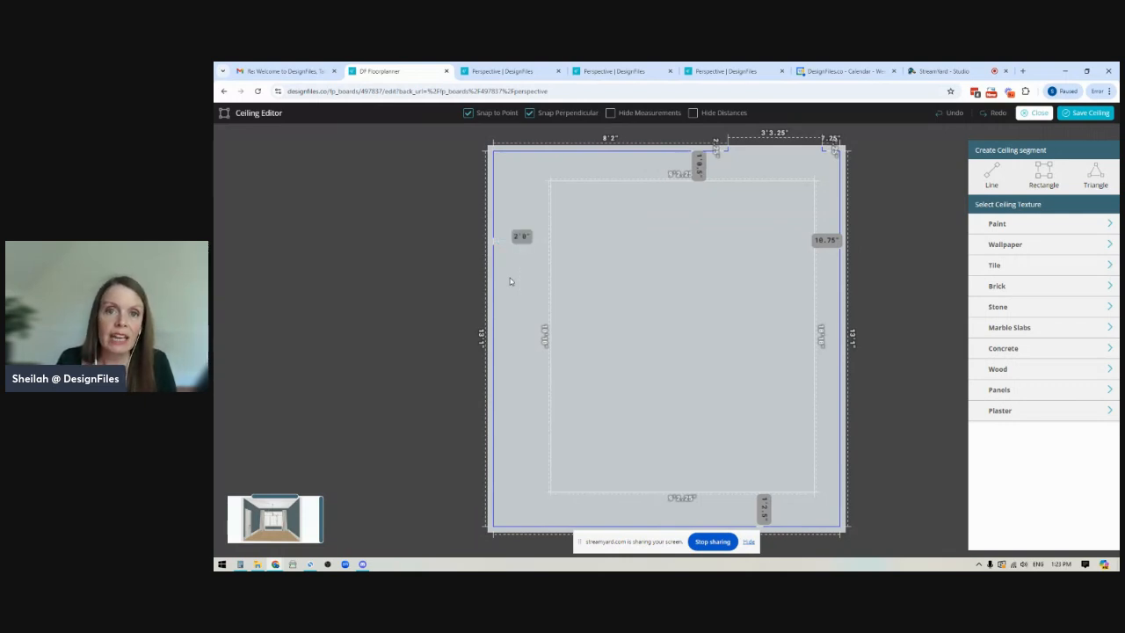
- Set the rectangle's distance from the left wall to 1'6"
click(521, 238)
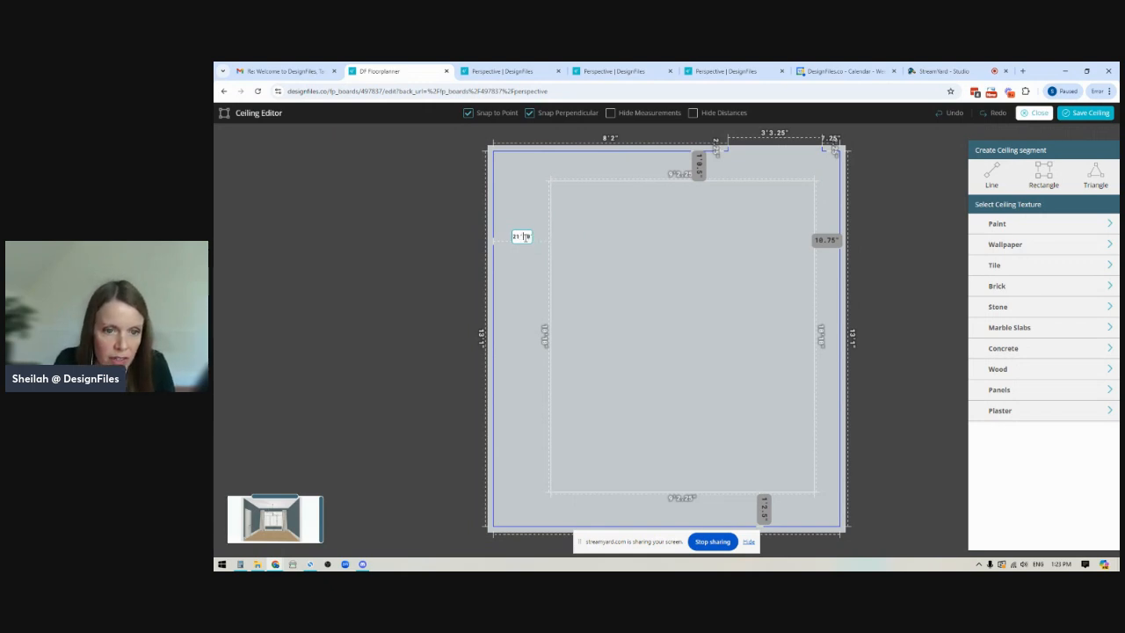
double_click(522, 236)
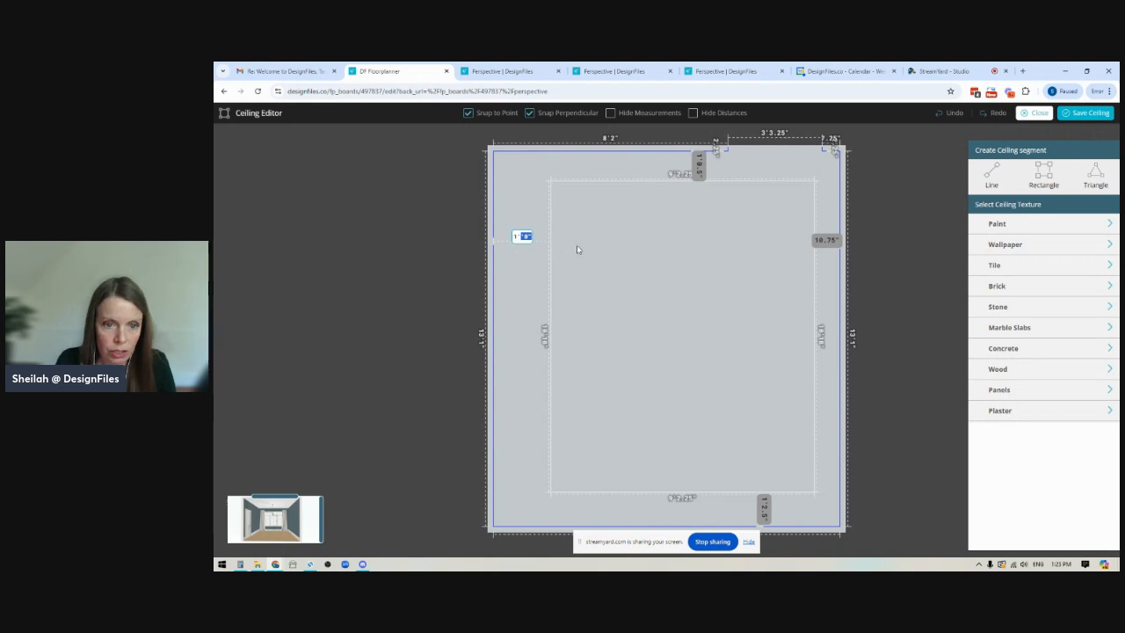
text(2'1)
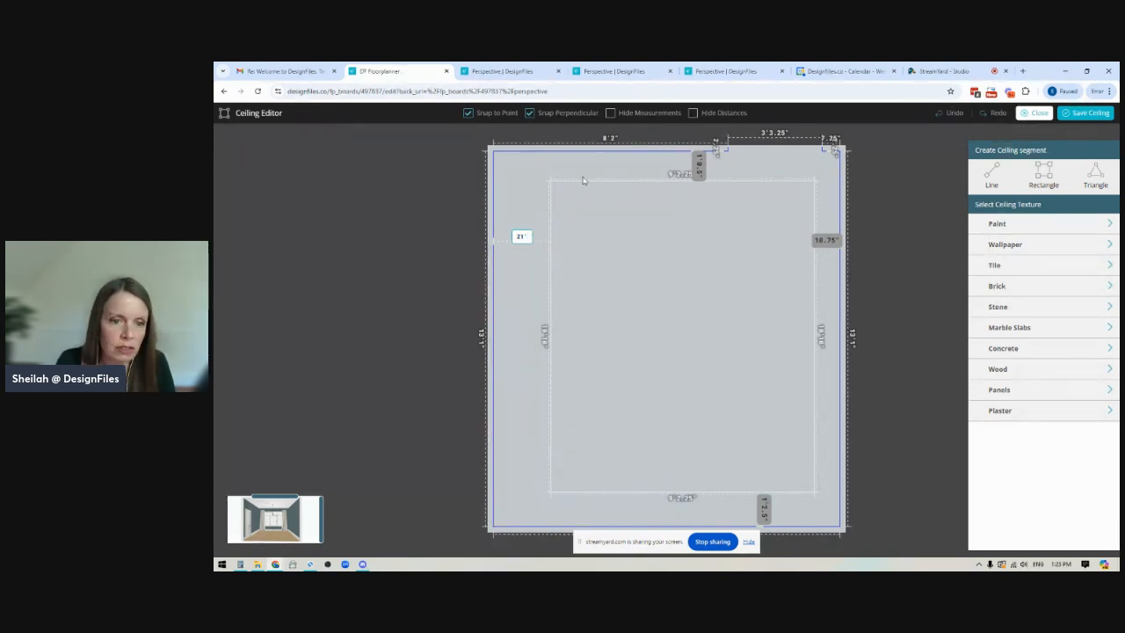
double_click(515, 236)
text(1)
text(')
text(1)
text(6)
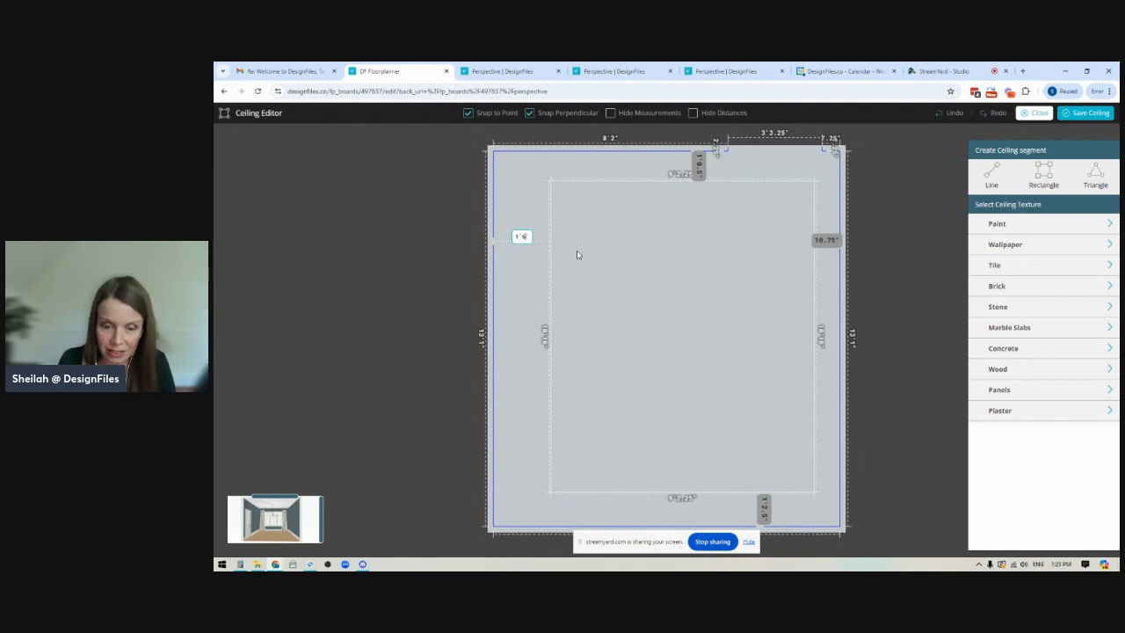
text(")
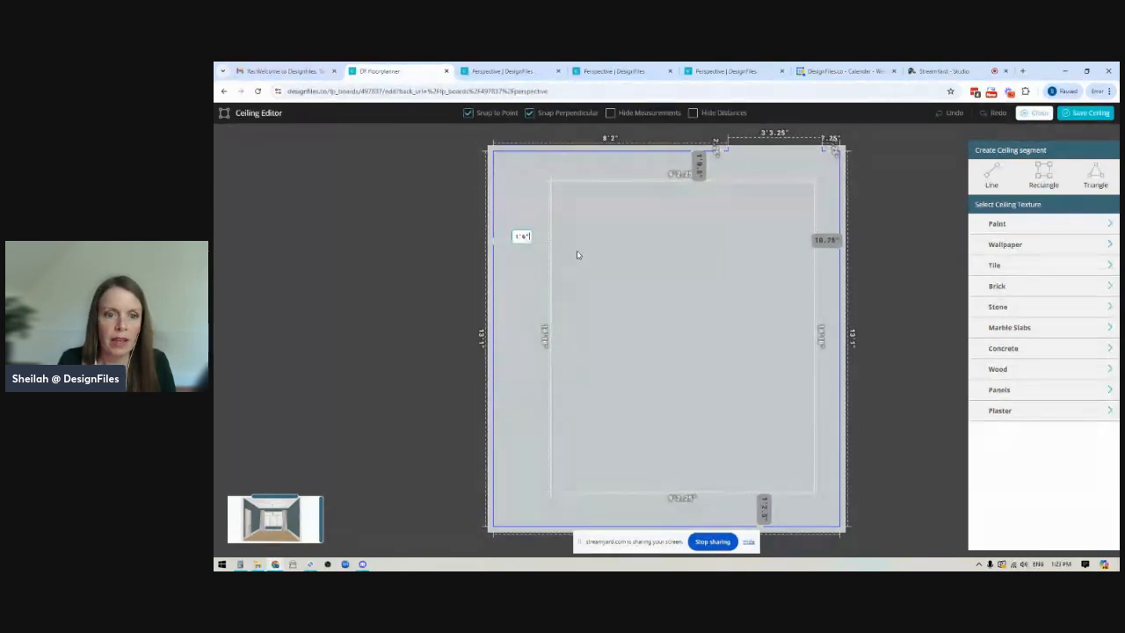
key(Return)
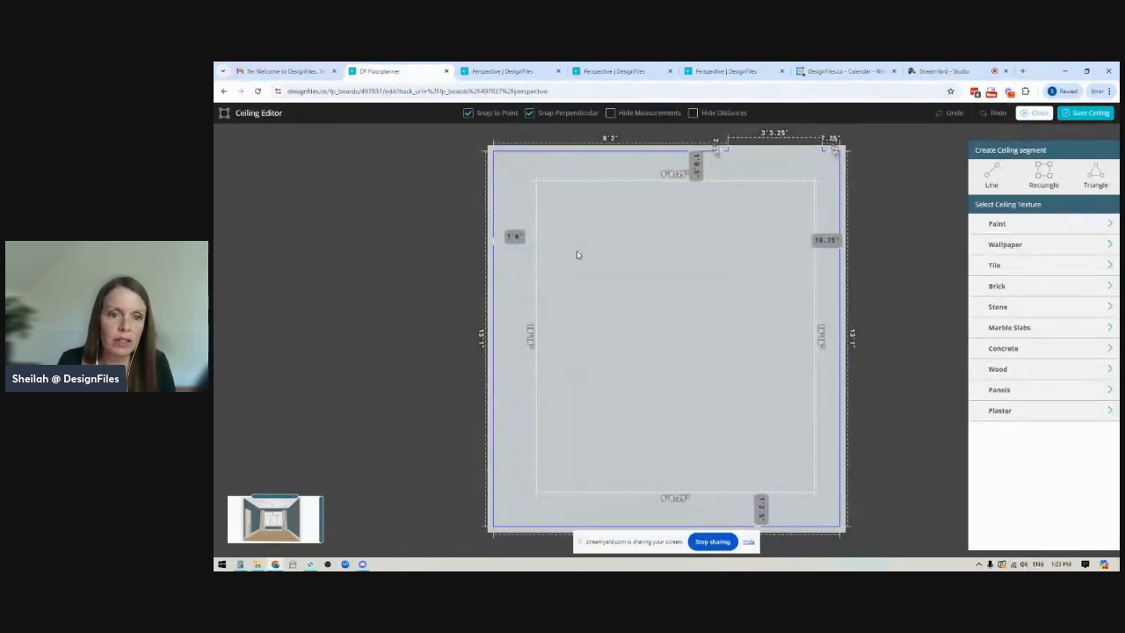
- Set the rectangle's distances from the left wall and the upper wall to 1 foot each
click(515, 237)
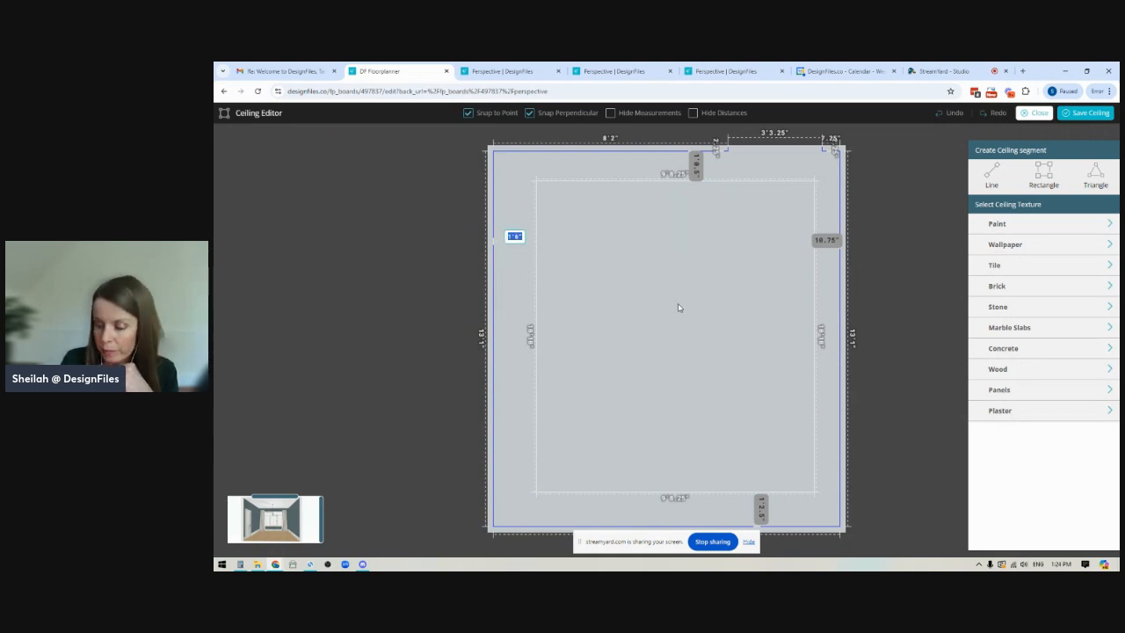
text(1)
key(Return)
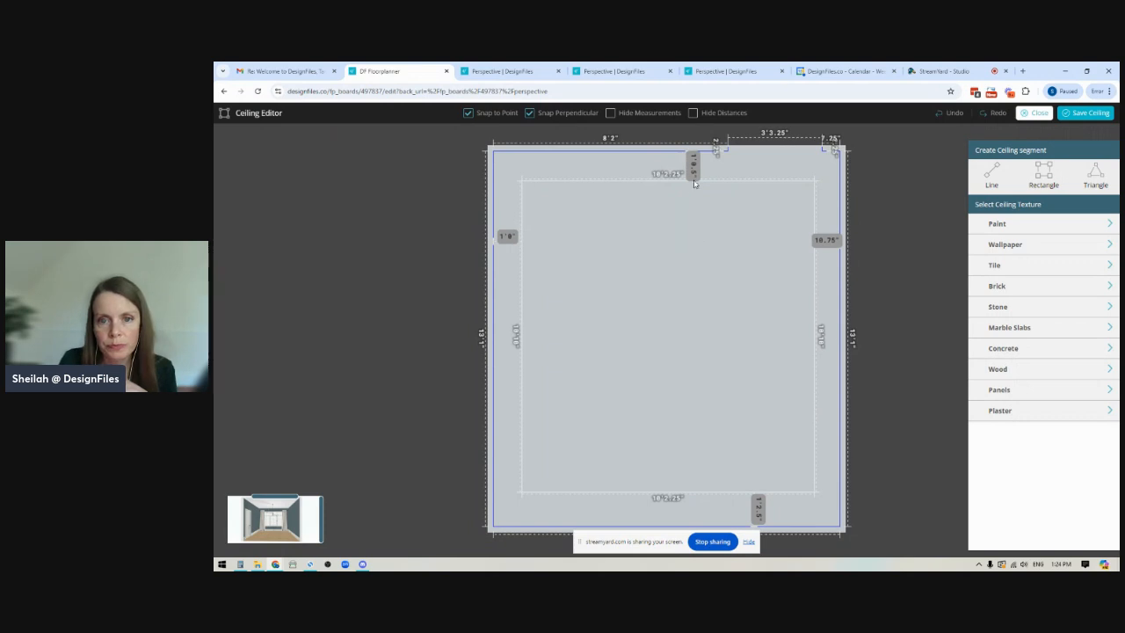
text(1)
key(Return)
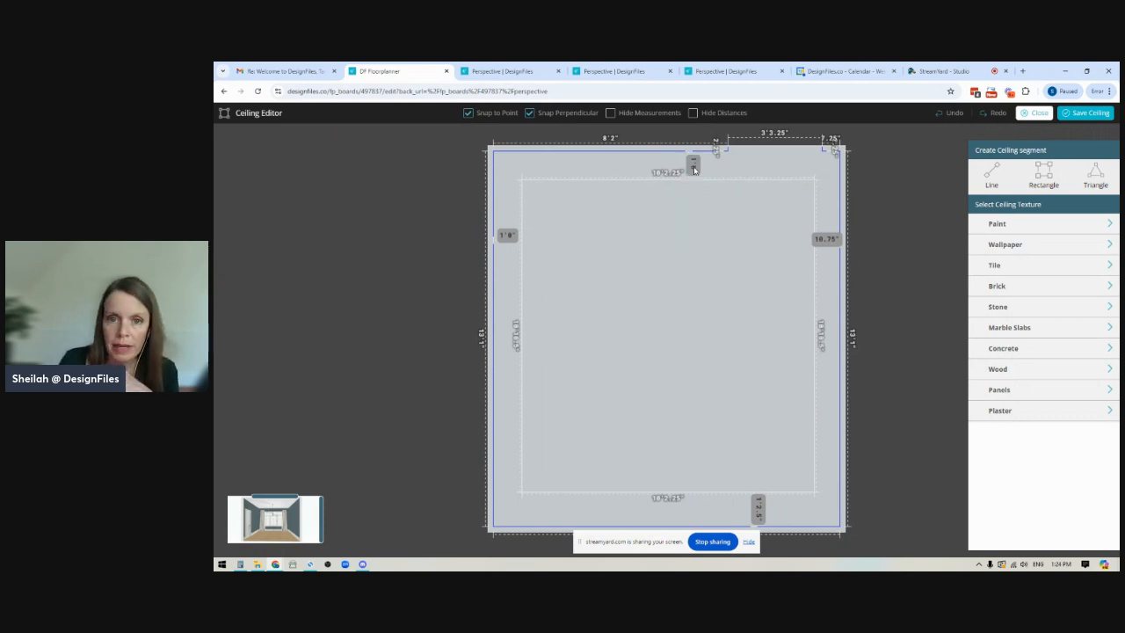
- Set the rectangle's distance from the right wall to 12 inches and from the lower wall to 1 foot
click(826, 239)
text(12)
key(Return)
click(755, 507)
text(1)
key(Return)
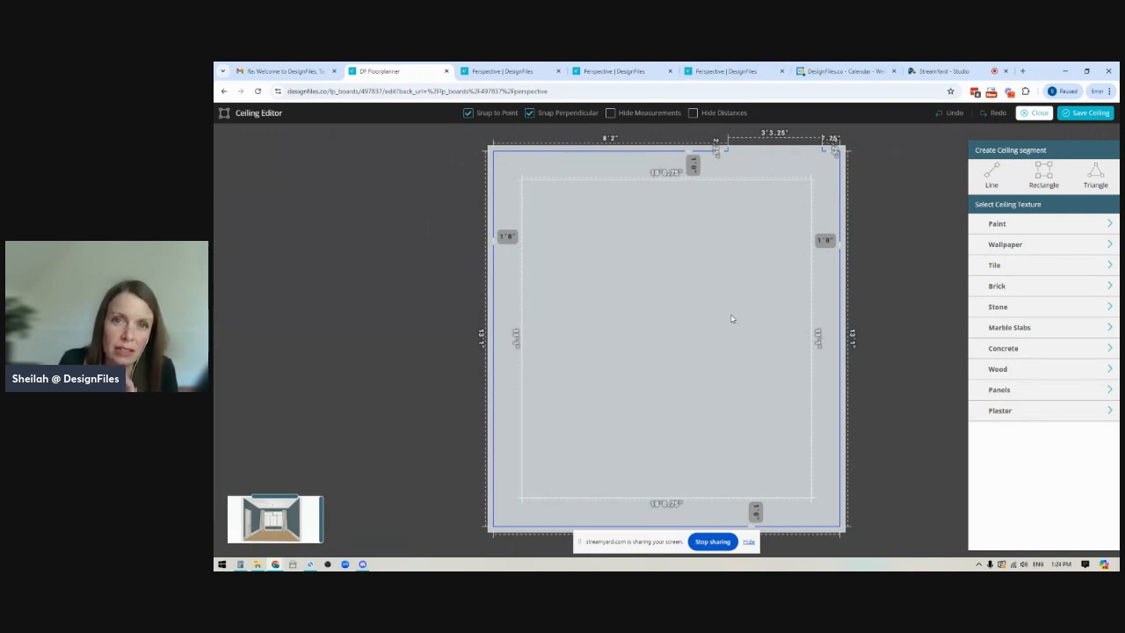
- Apply the Farrow & Ball paint Strong White to the rectangle inside the ceiling outline
click(1002, 225)
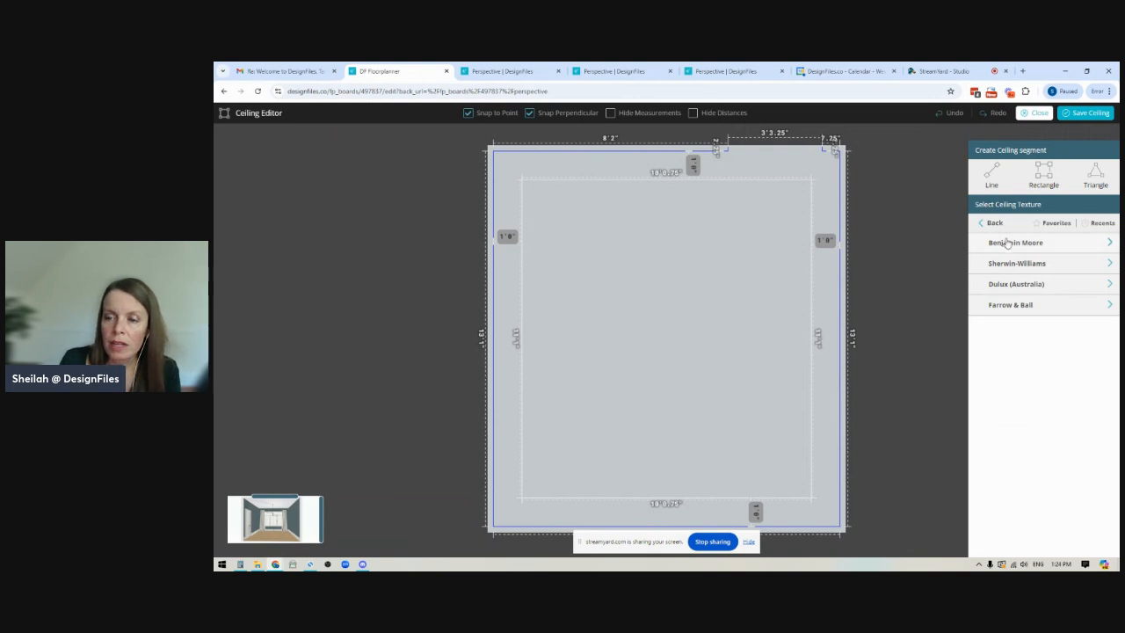
click(1006, 306)
click(993, 224)
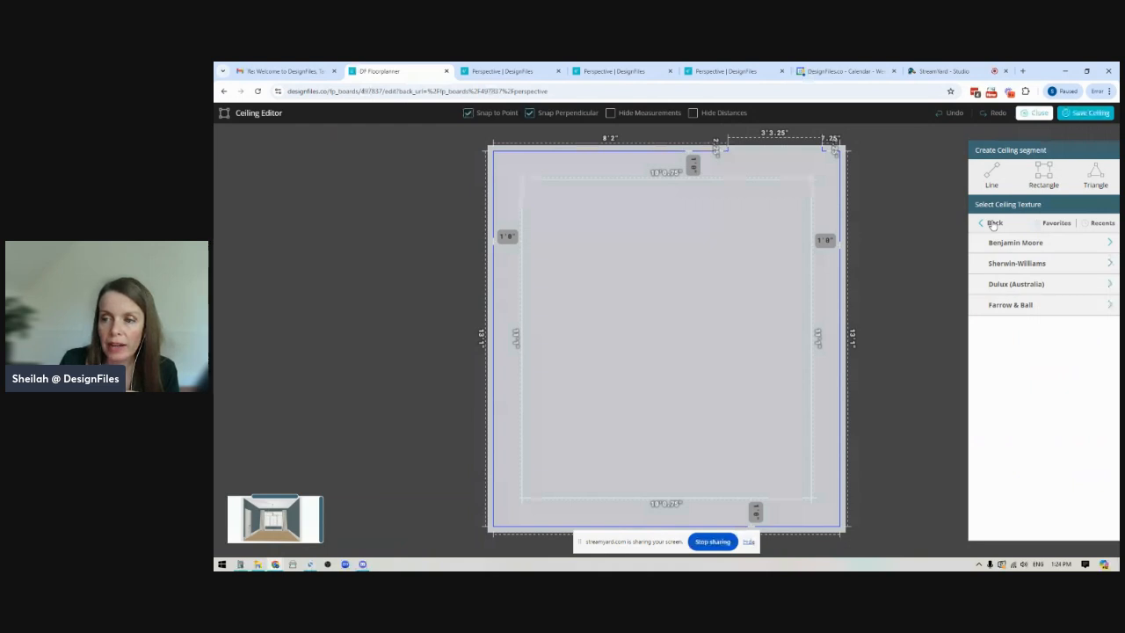
click(994, 224)
mouse_move(1091, 315)
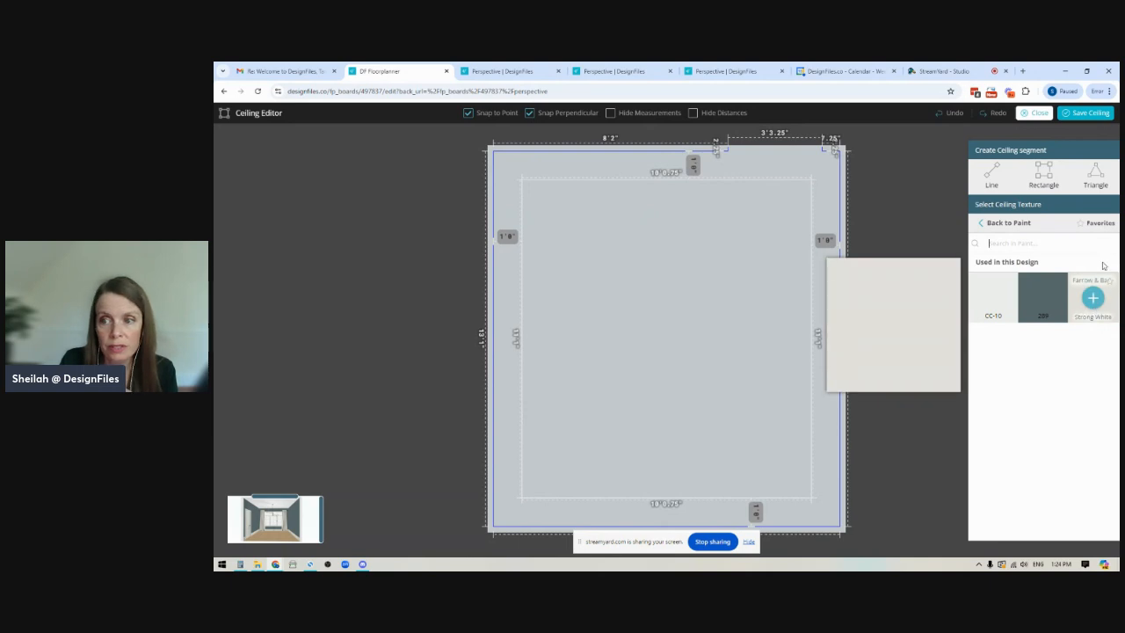
click(1091, 298)
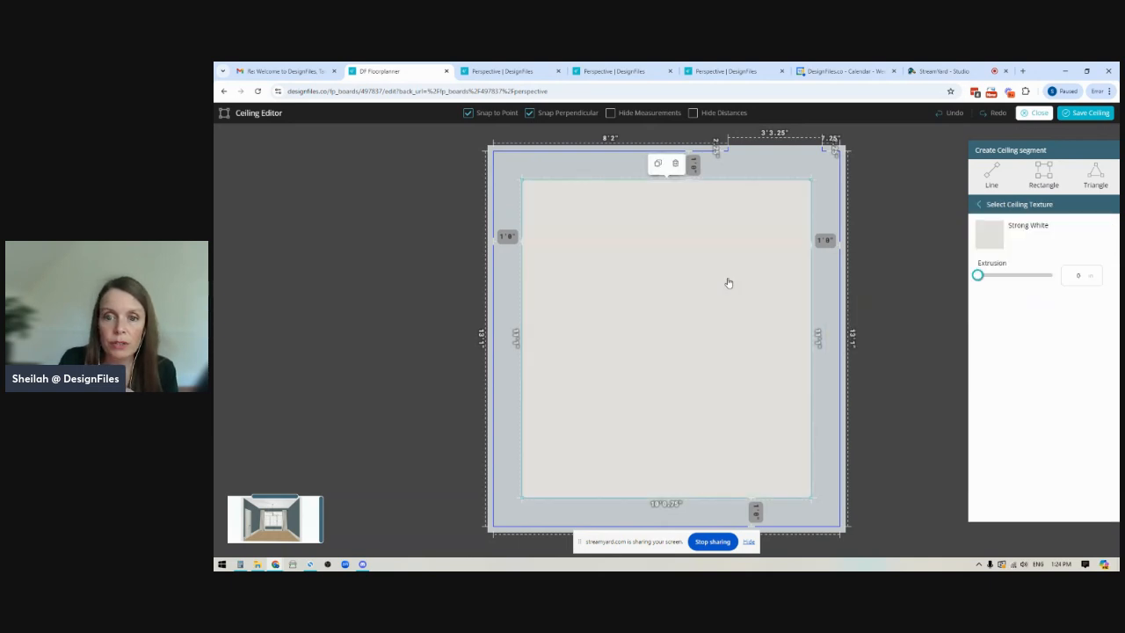
- Apply the Strong White paint already used in this design to the outer ceiling border
click(1009, 205)
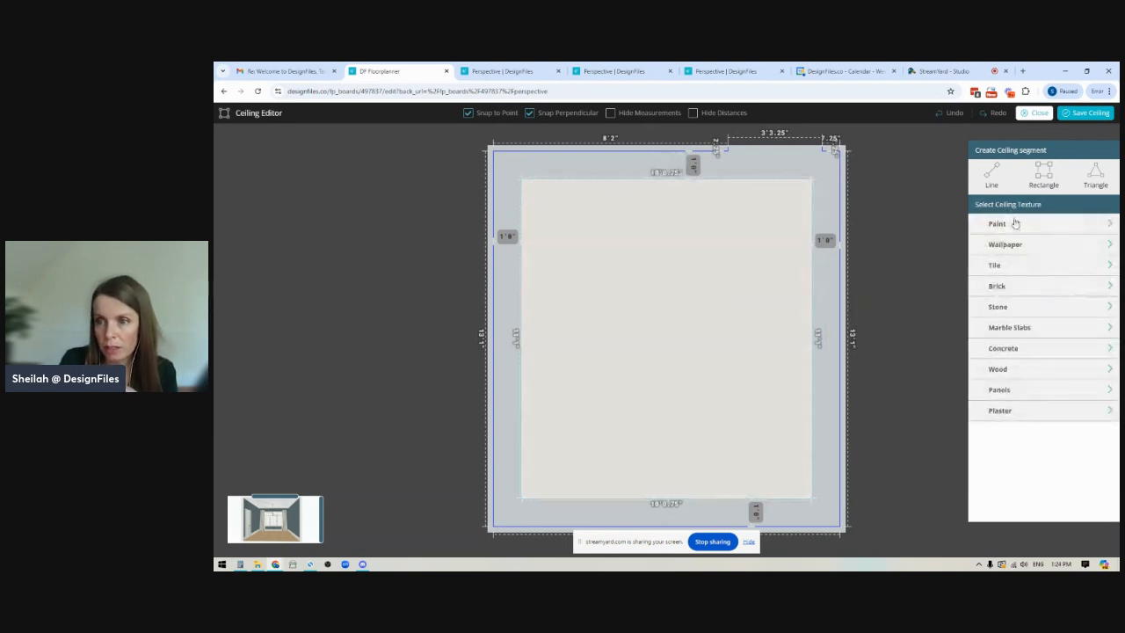
click(1102, 222)
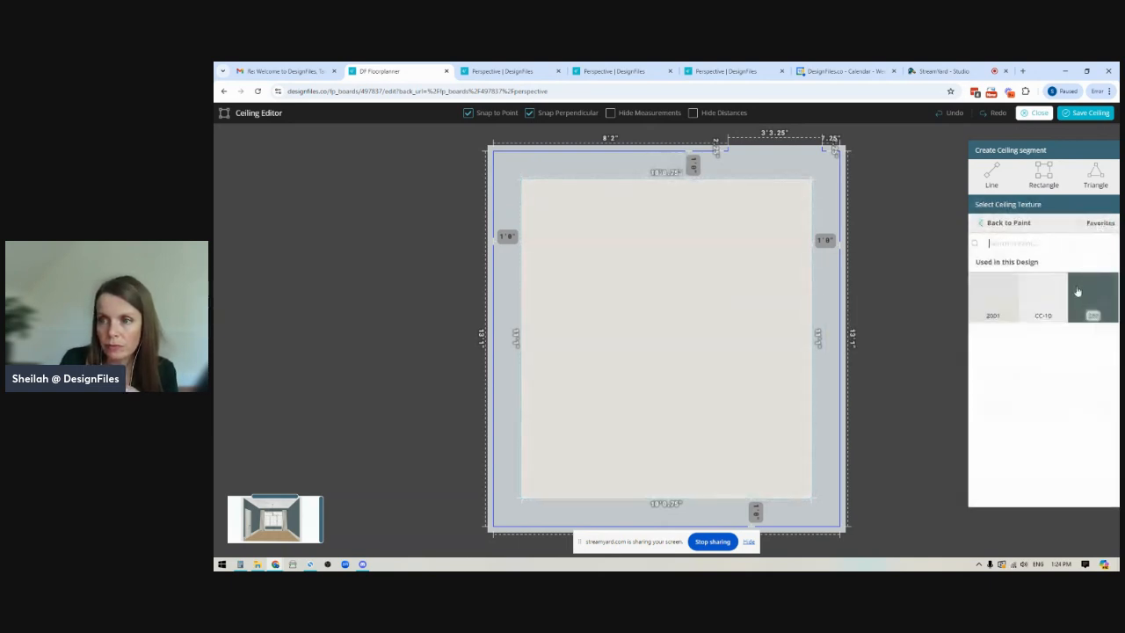
click(994, 298)
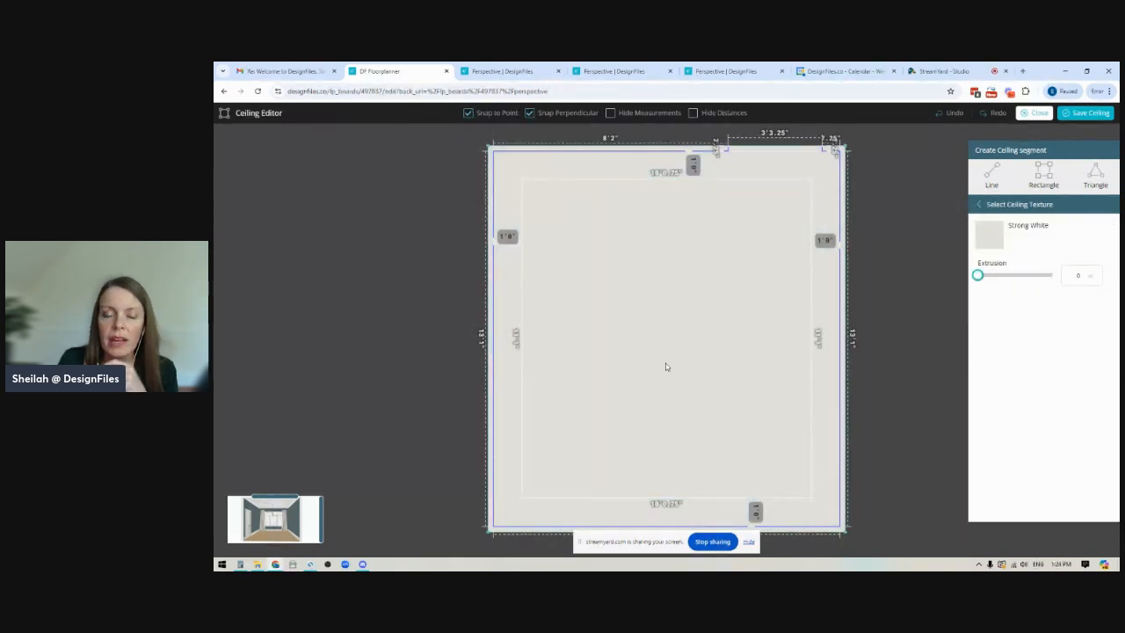
- Set the outer ceiling border's extrusion to 6 and inspect the raised border in an enlarged room preview
drag(321, 510, 477, 473)
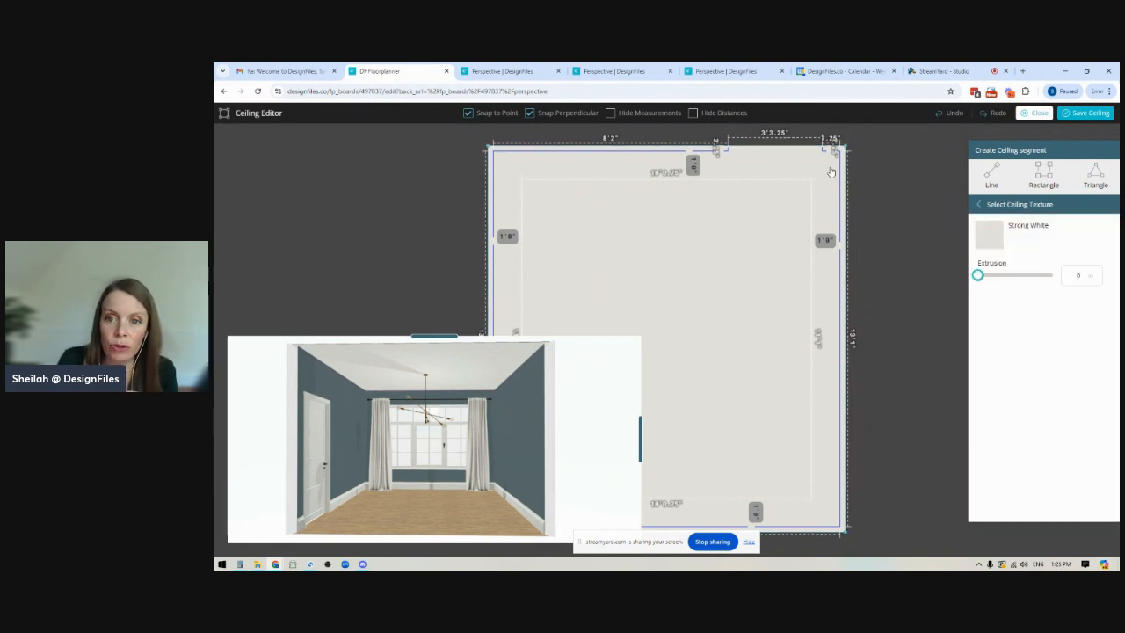
click(1098, 273)
text(6)
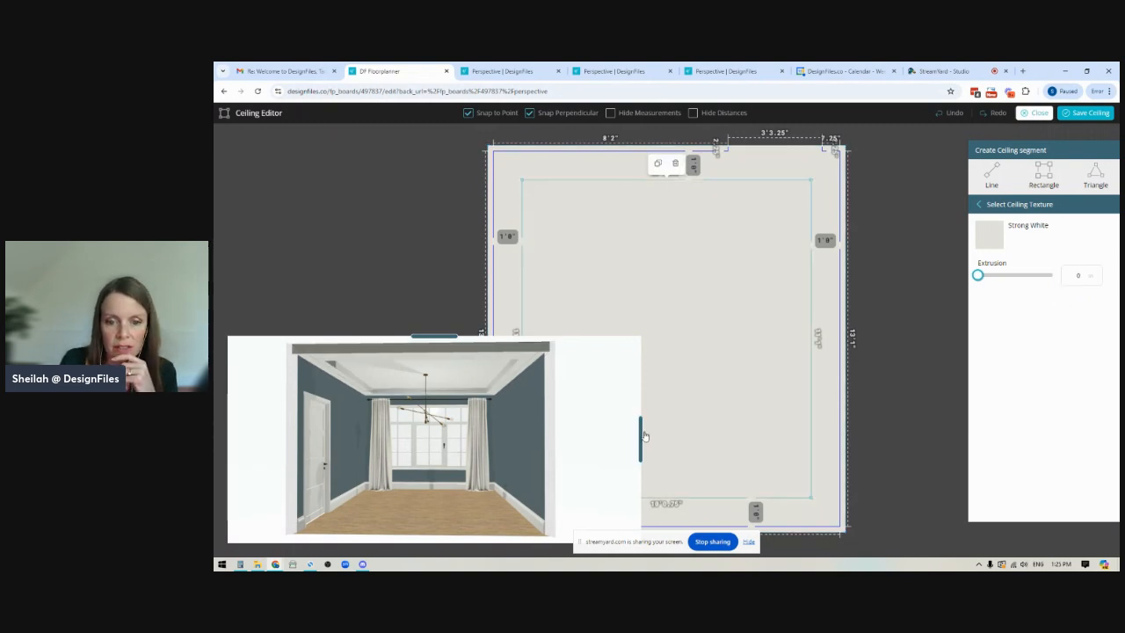
drag(640, 436, 827, 392)
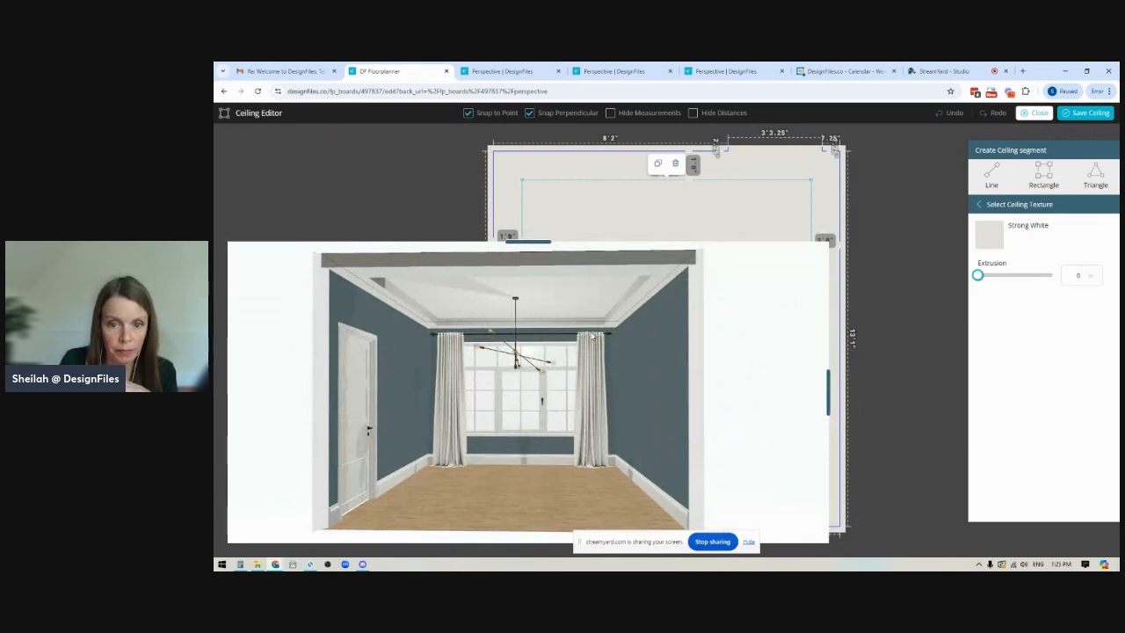
drag(829, 389, 658, 415)
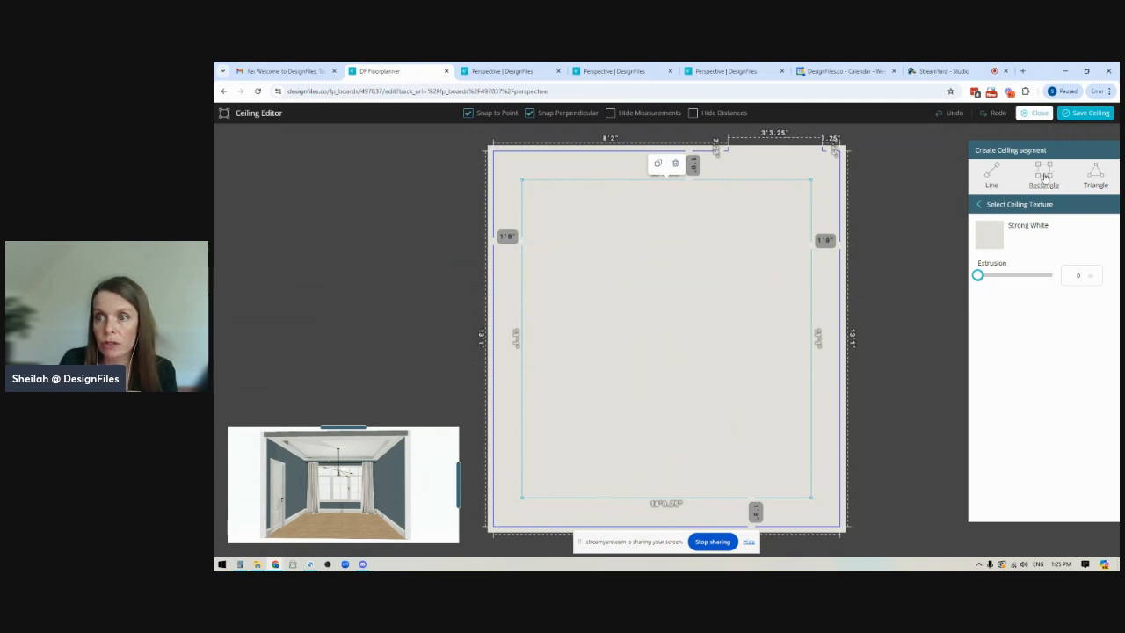
- Draw a rectangle about 8'4.5" wide inside the first one and set its gap to that rectangle's right edge to 7 inches
click(1034, 203)
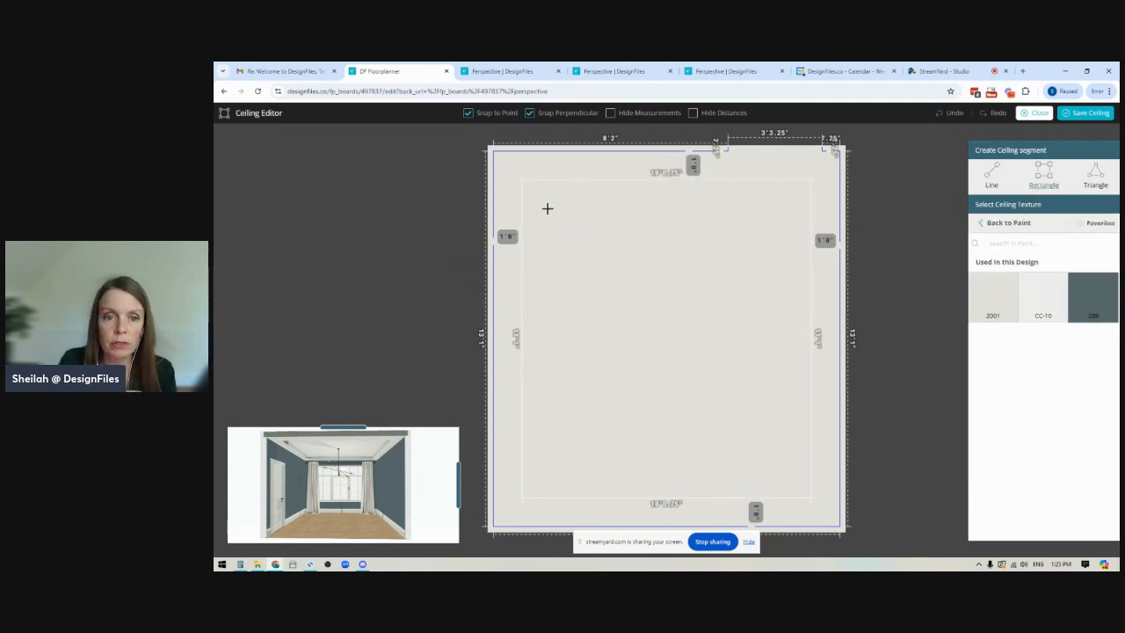
drag(547, 209, 789, 473)
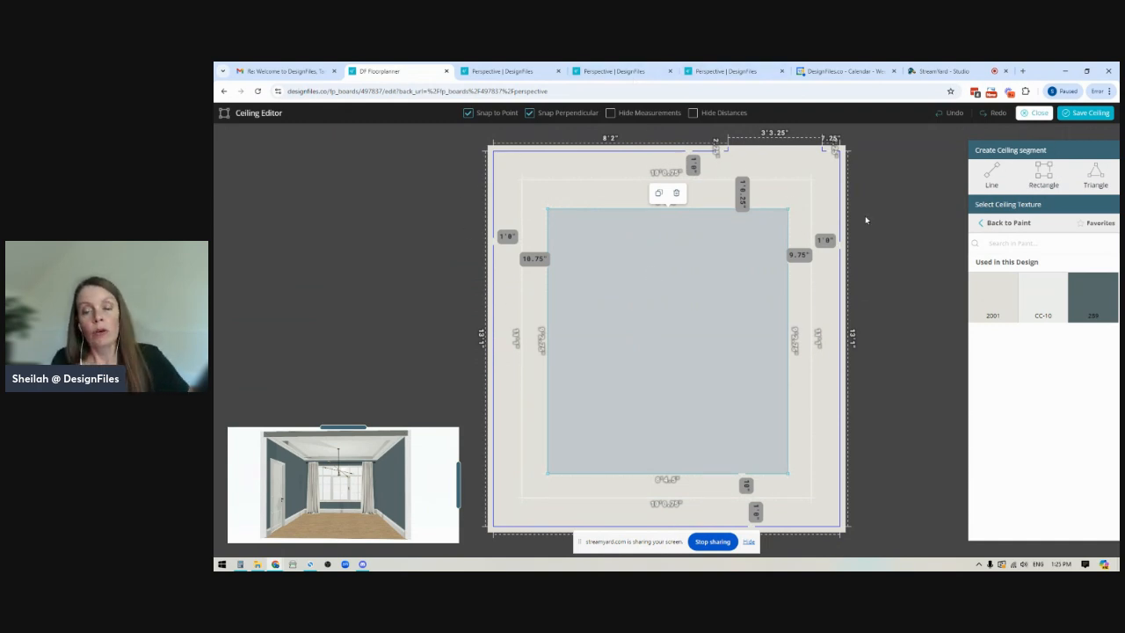
click(826, 240)
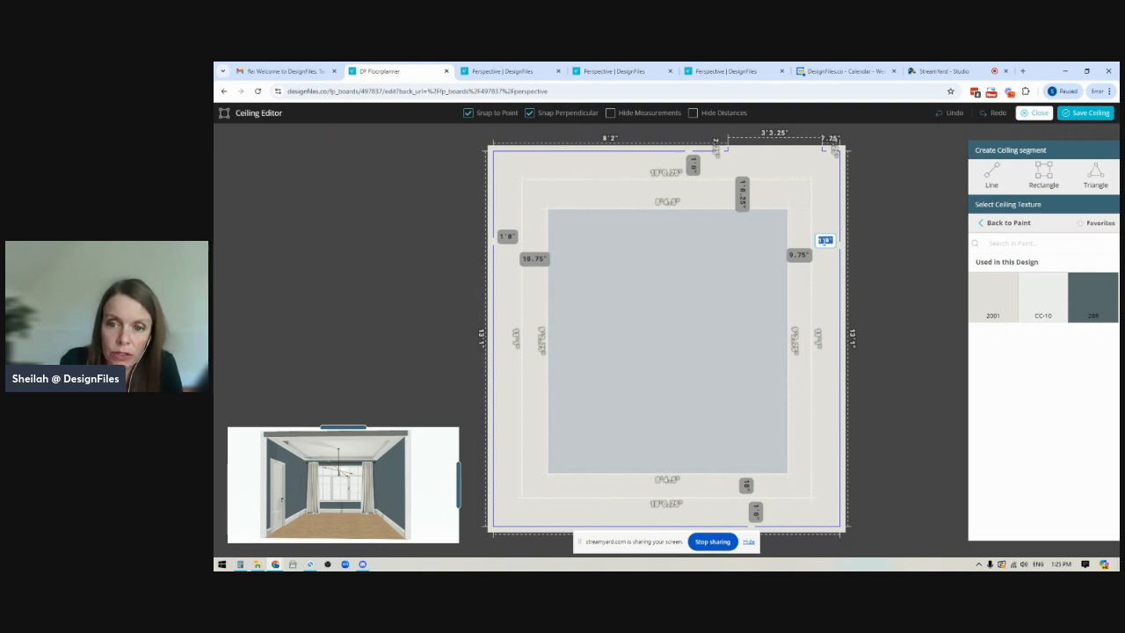
click(800, 254)
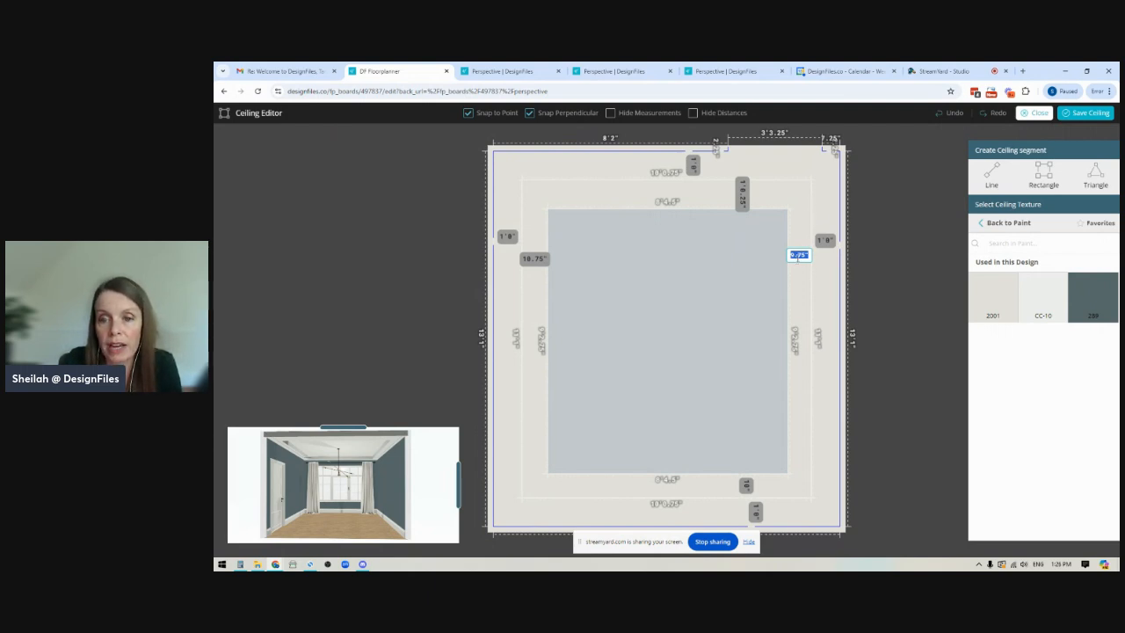
key(BackSpace)
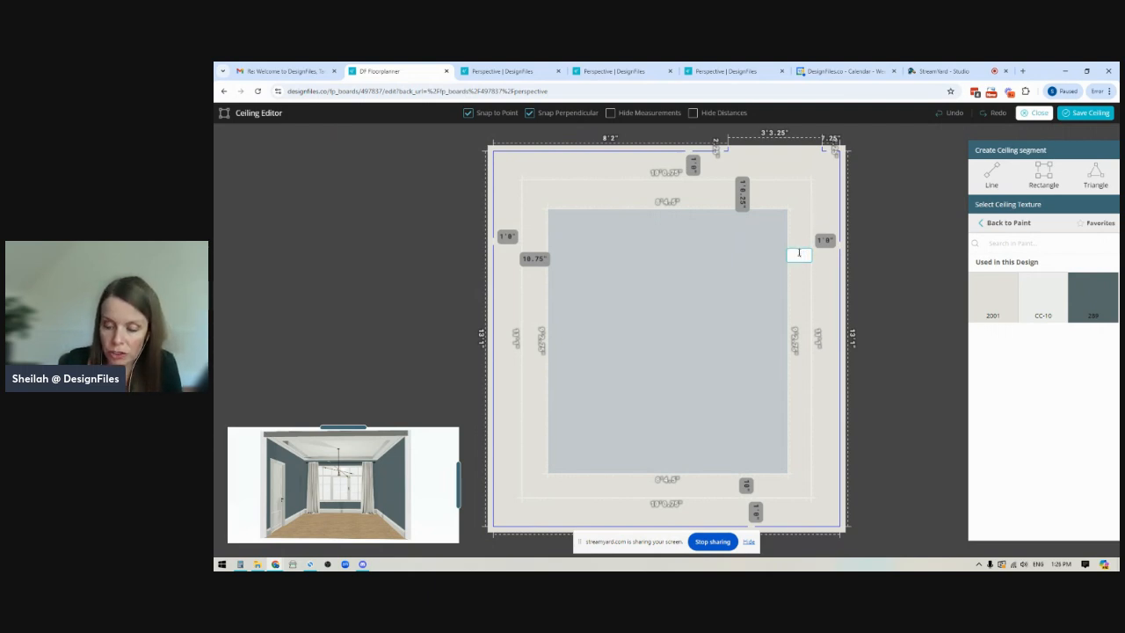
text(7)
key(Return)
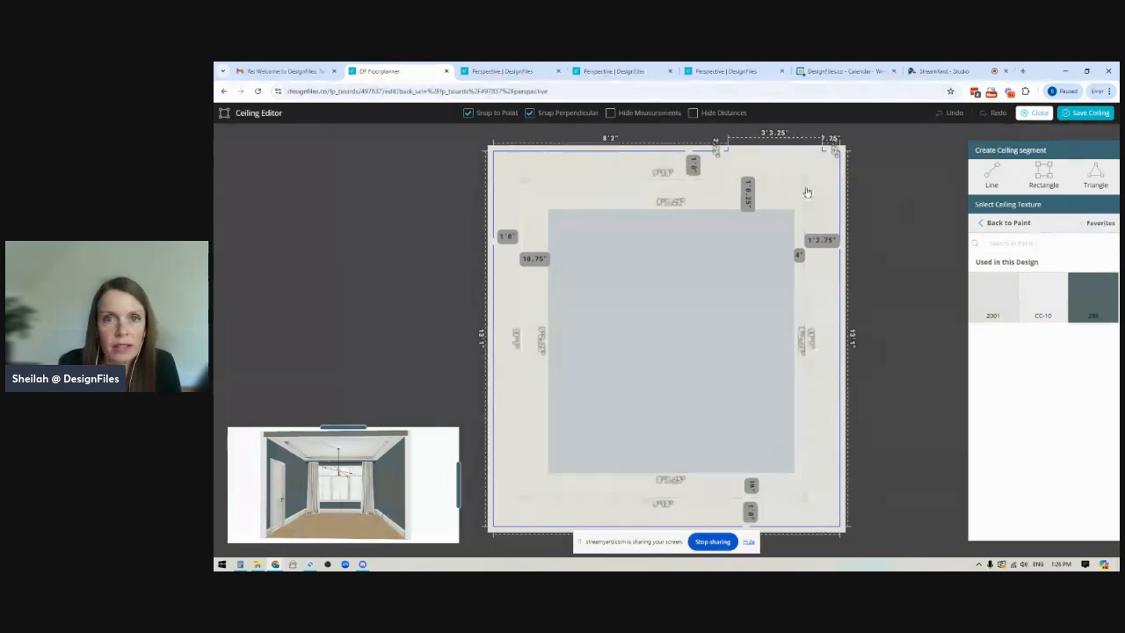
- Set the outer rectangle's distance from the right wall to 12 inches
click(835, 242)
text(12)
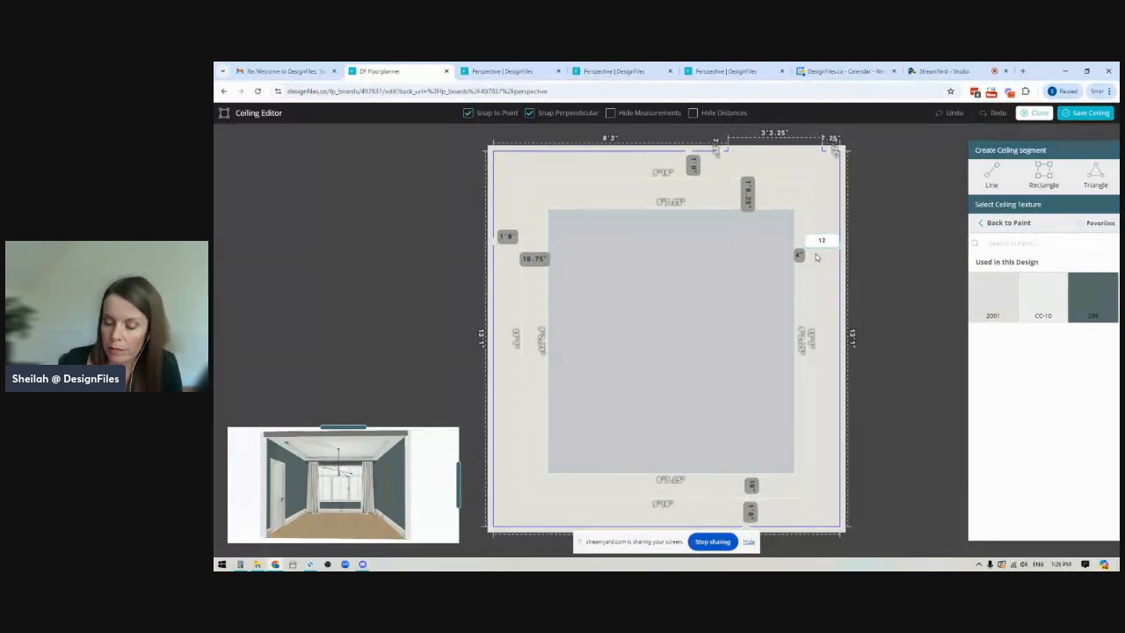
key(Return)
- Move all four edges of the inner rectangle to about 5 inches inside the outer rectangle
scroll(788, 349, up, 3)
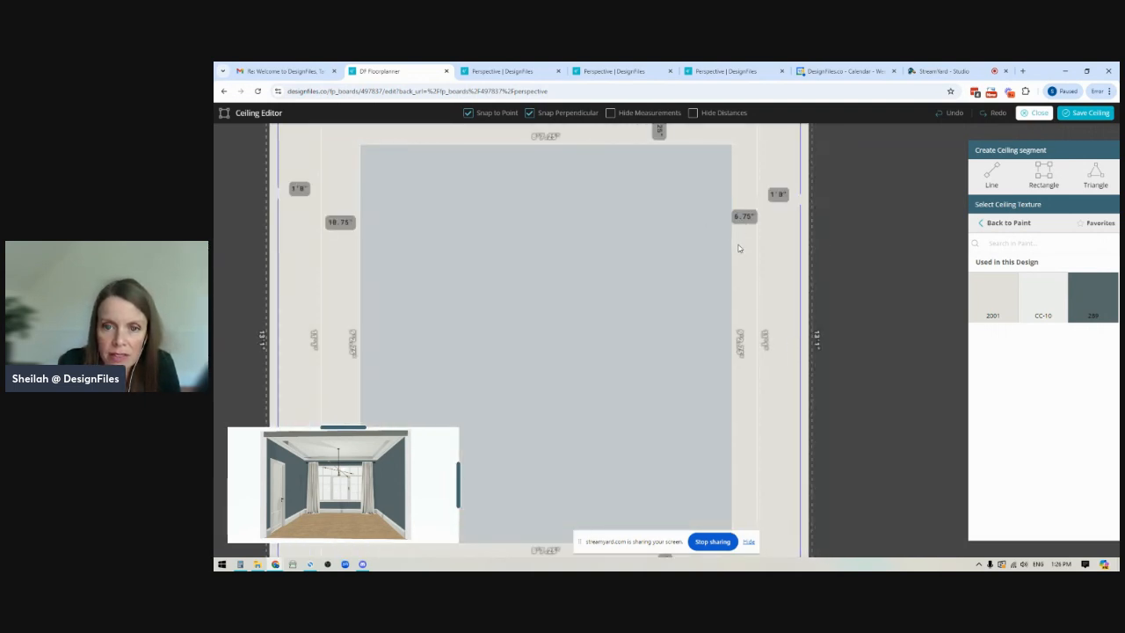
drag(731, 243, 740, 241)
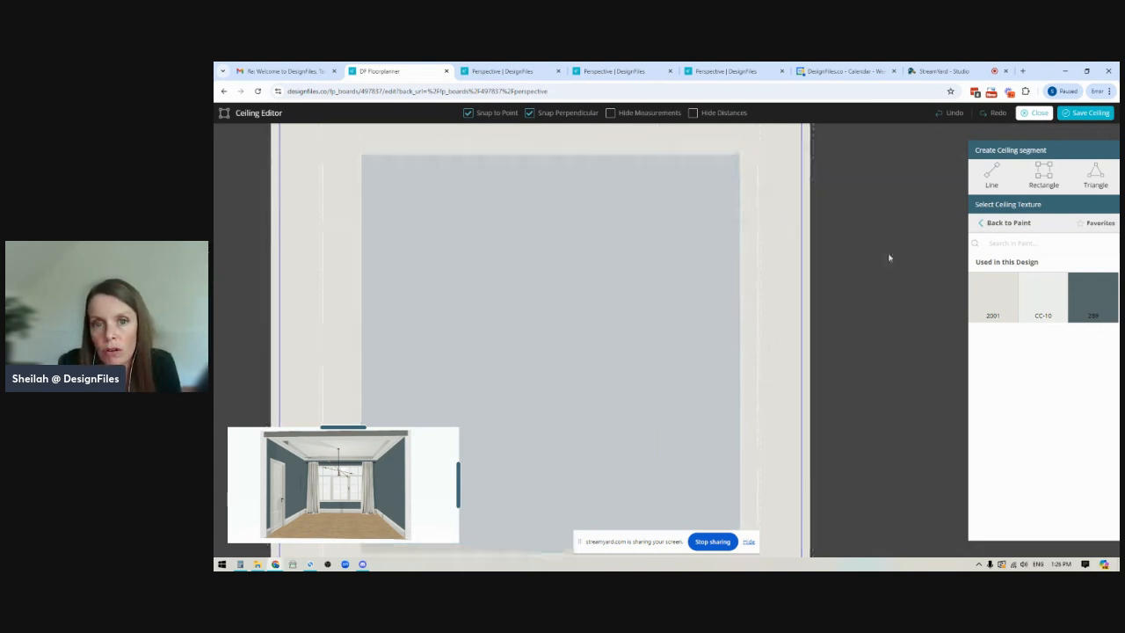
drag(876, 225, 931, 330)
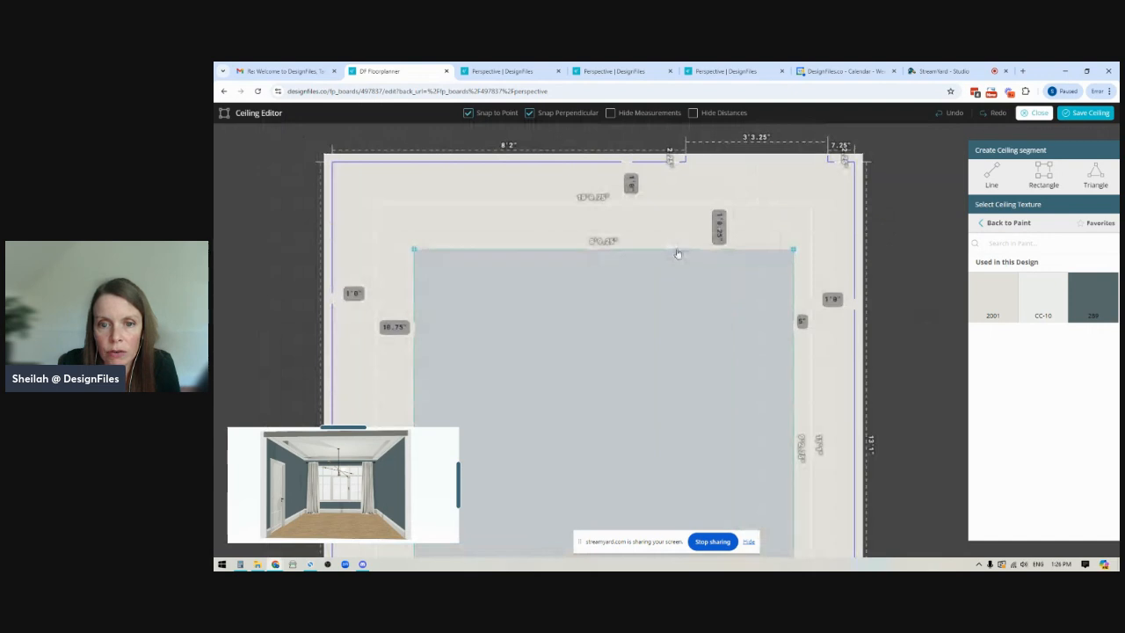
drag(677, 253, 677, 219)
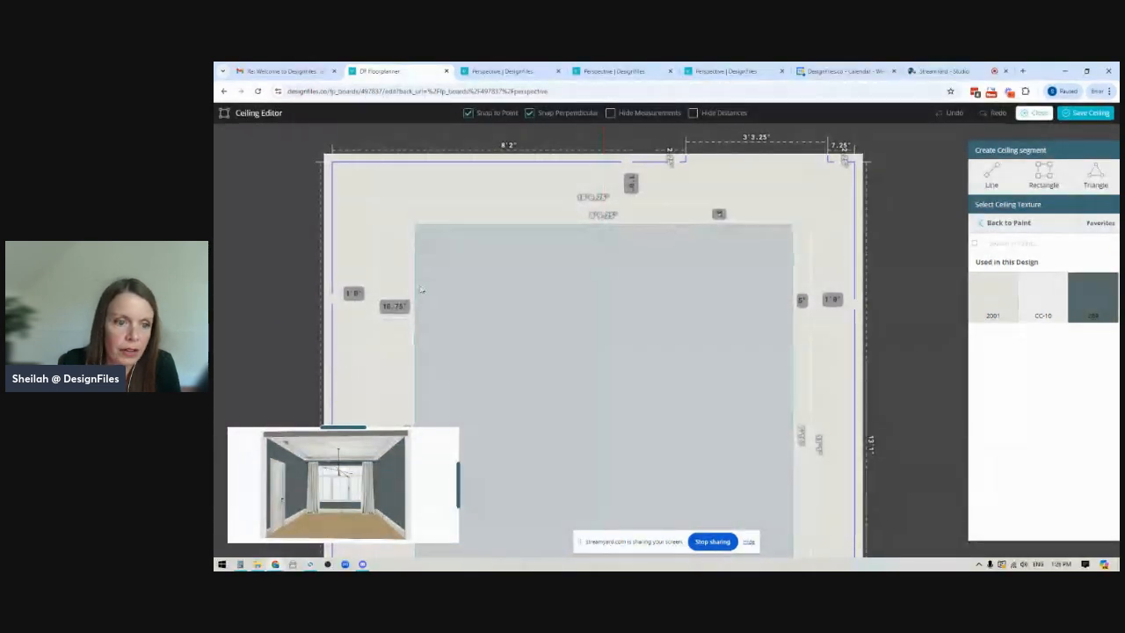
drag(415, 292, 394, 287)
drag(901, 427, 893, 196)
drag(678, 420, 683, 435)
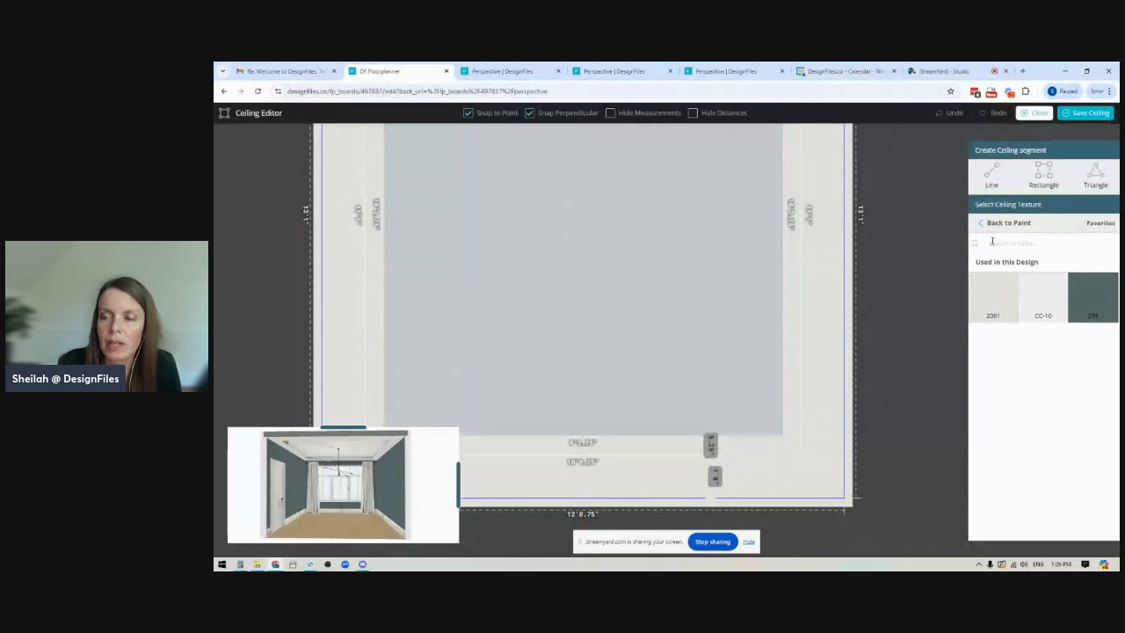
- Paint the inner rectangle Strong White and set the extrusion of the frame around it to 5
mouse_move(993, 298)
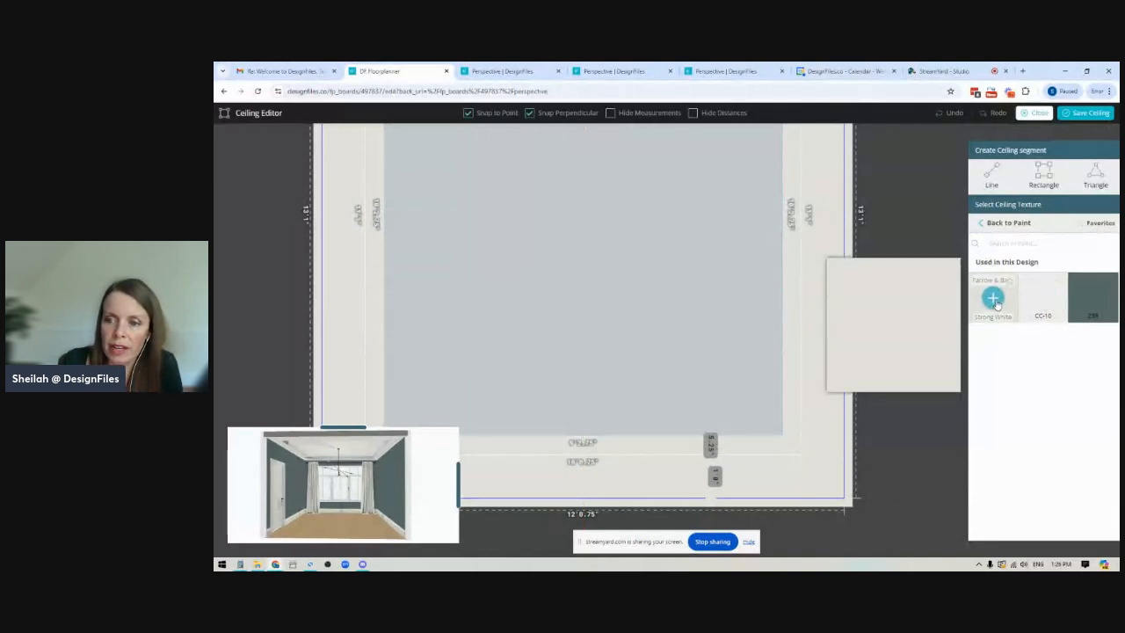
click(993, 299)
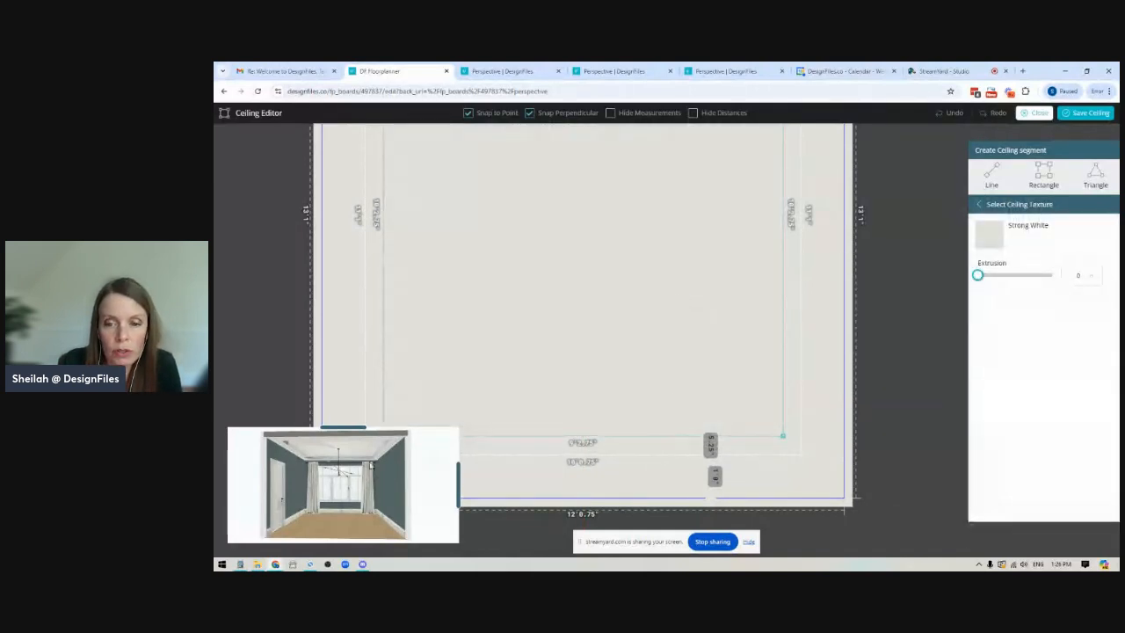
click(836, 257)
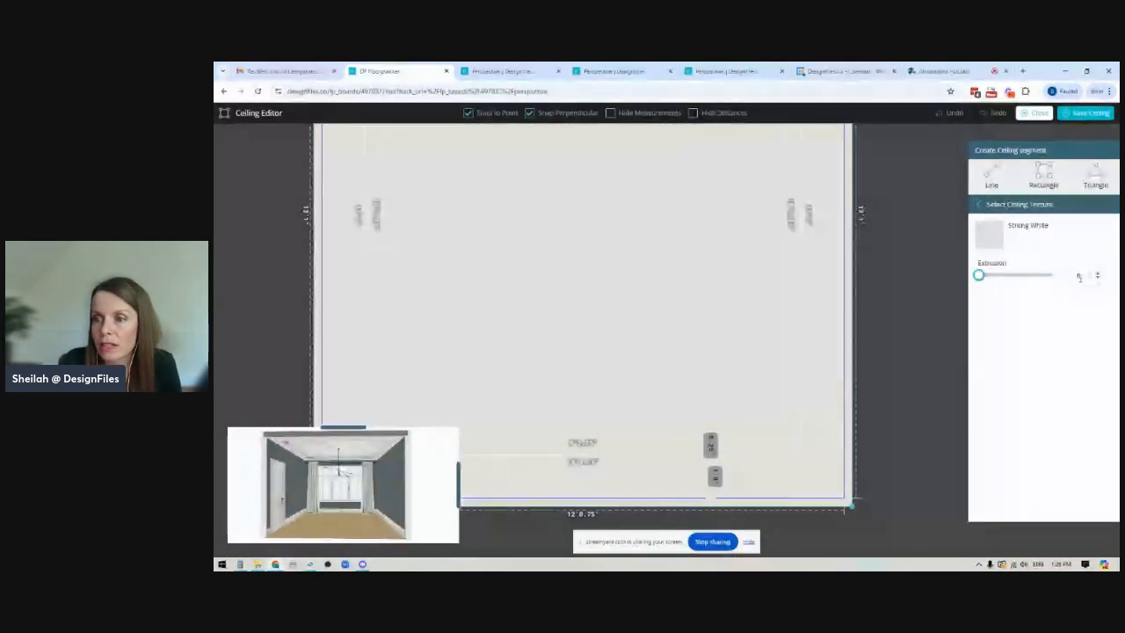
text(10)
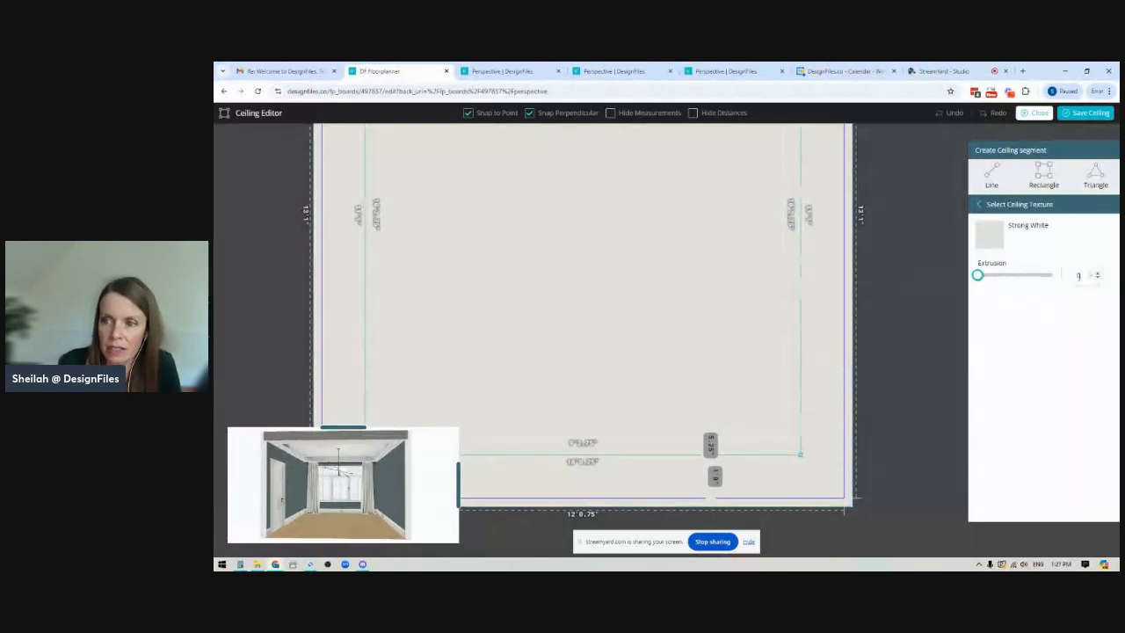
text(5)
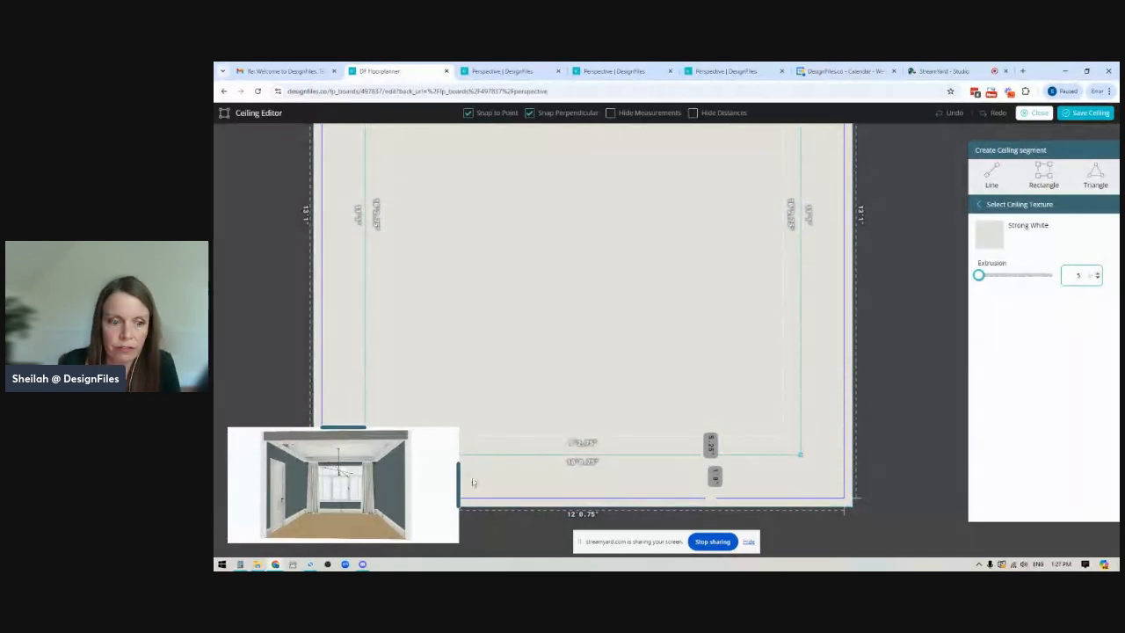
- Examine the stepped ceiling in an enlarged room preview, shrink the preview, and select the center ceiling panel
drag(459, 485, 736, 458)
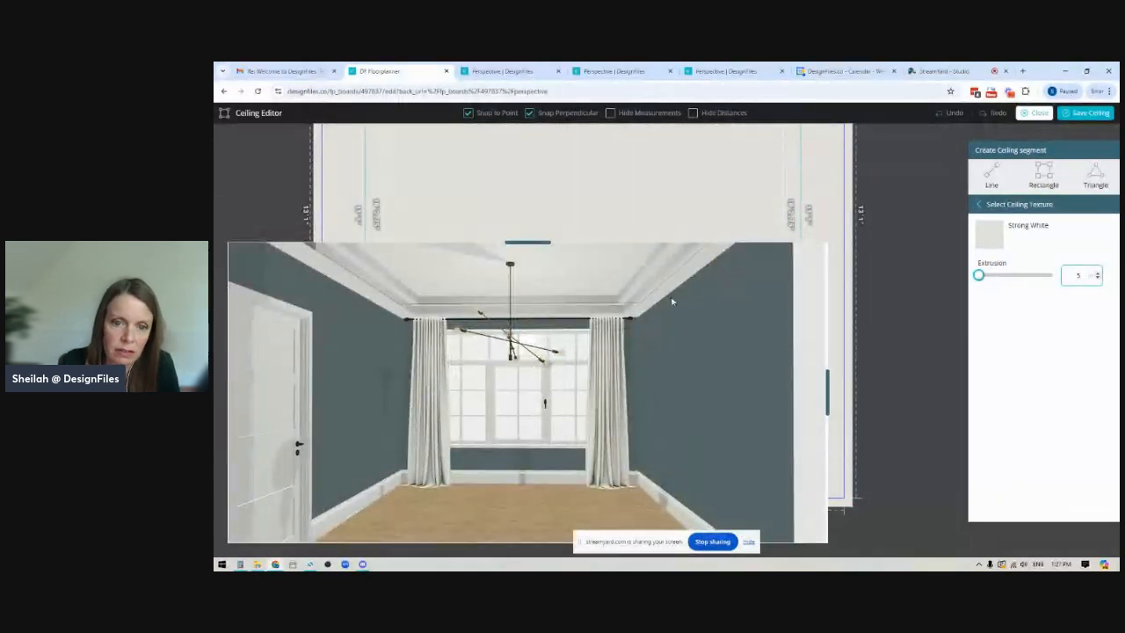
click(828, 399)
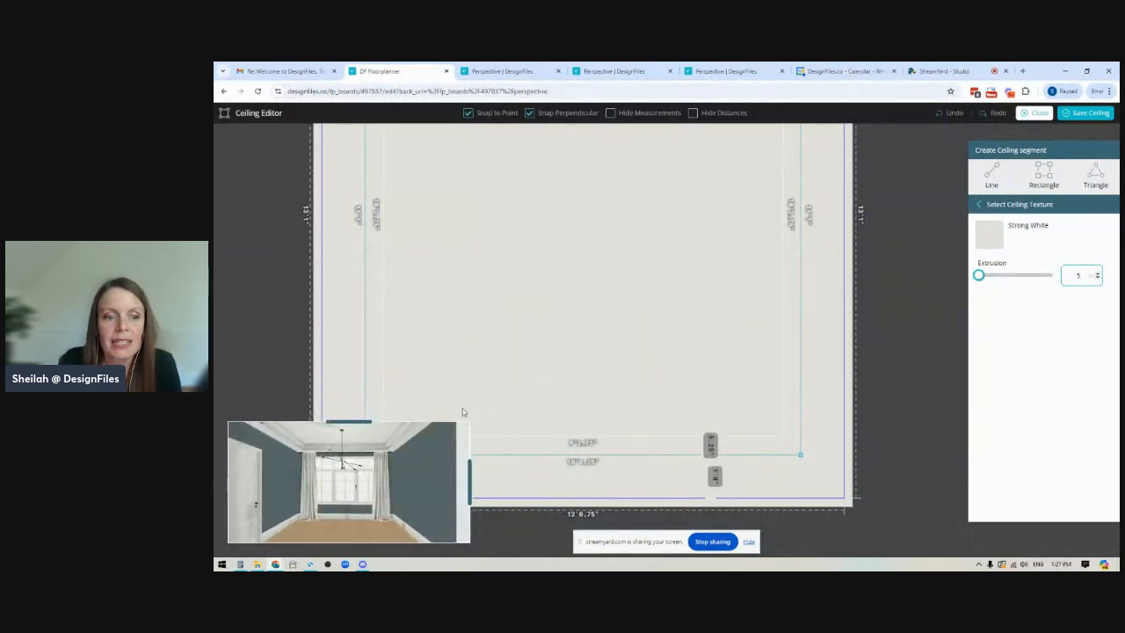
click(471, 480)
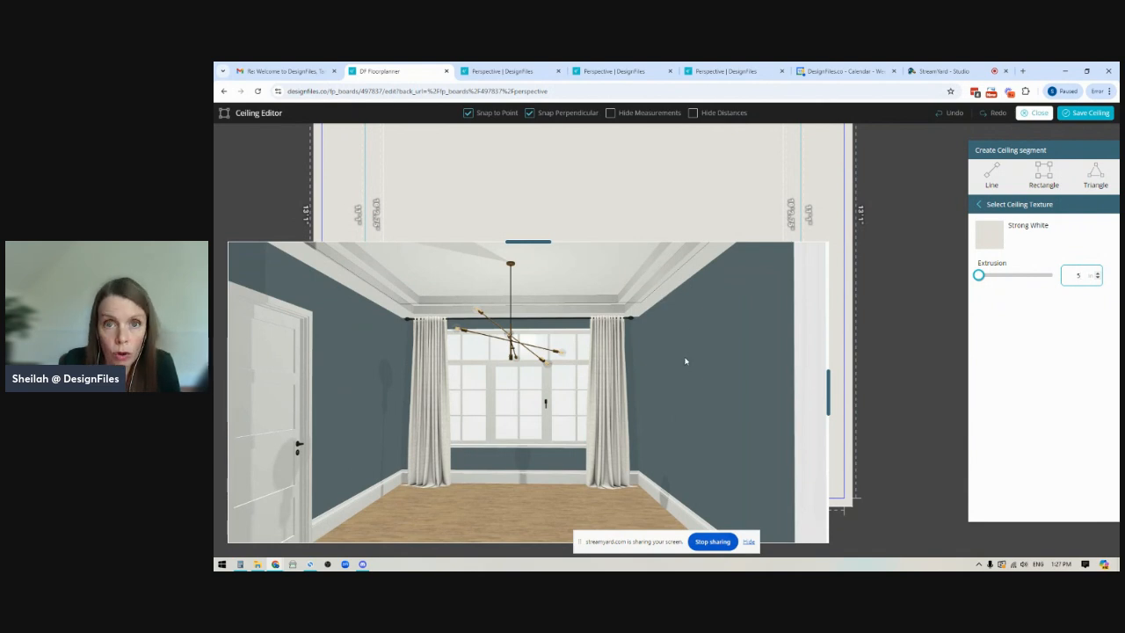
drag(827, 395, 589, 444)
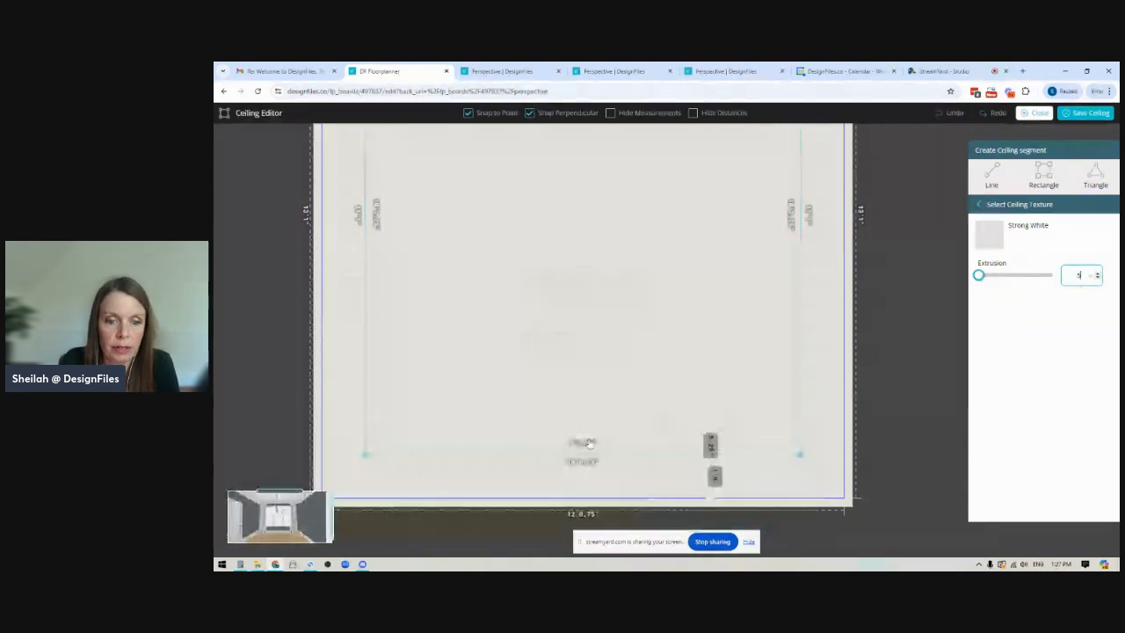
click(670, 282)
scroll(853, 248, down, 2)
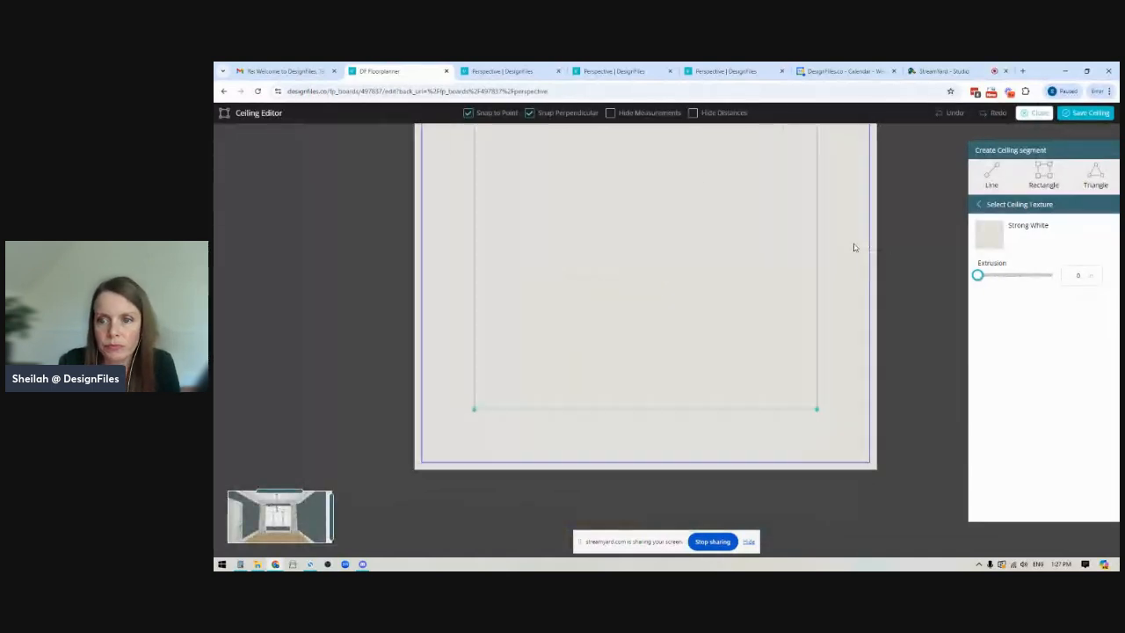
- Set the extrusion of the inner rectangular ceiling panel to 0, with the 3D preview enlarged
drag(927, 210, 841, 347)
click(587, 161)
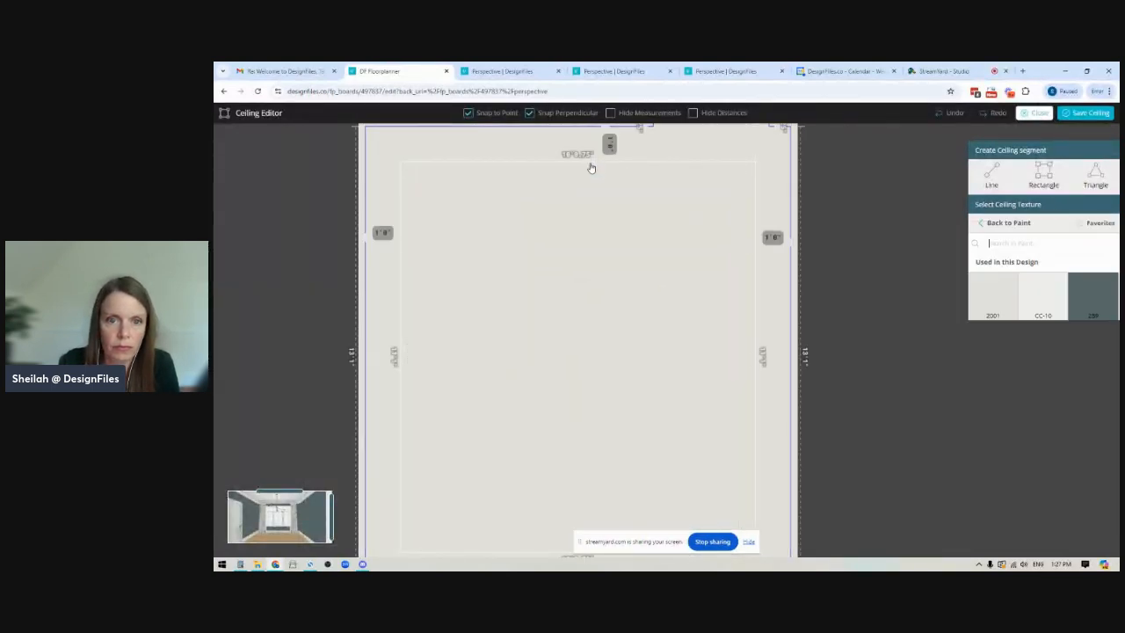
click(323, 494)
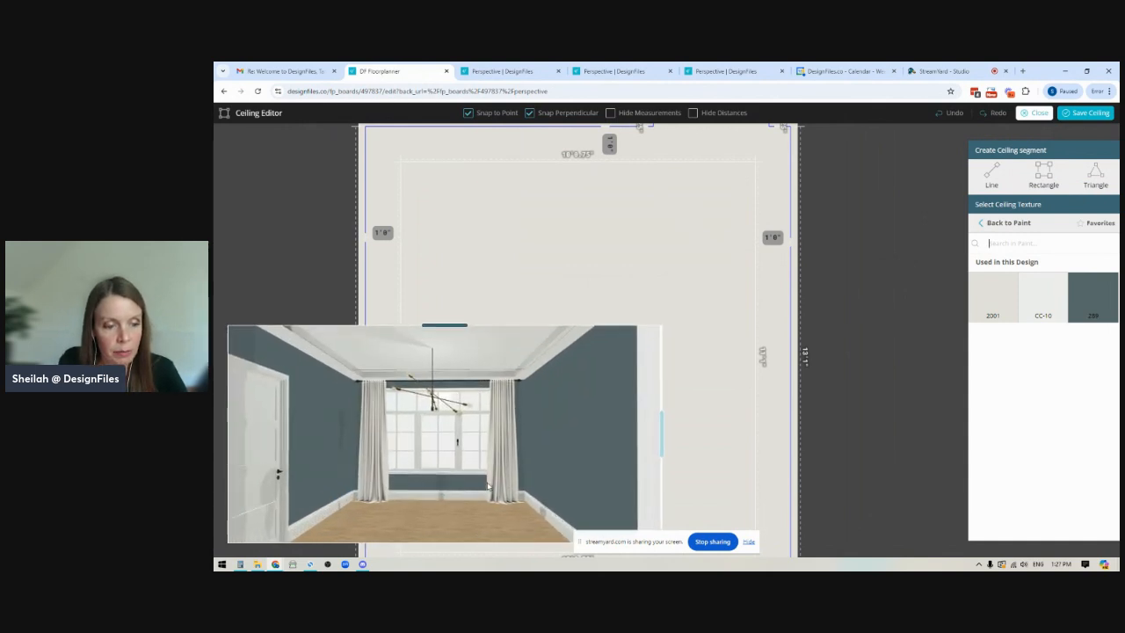
click(698, 269)
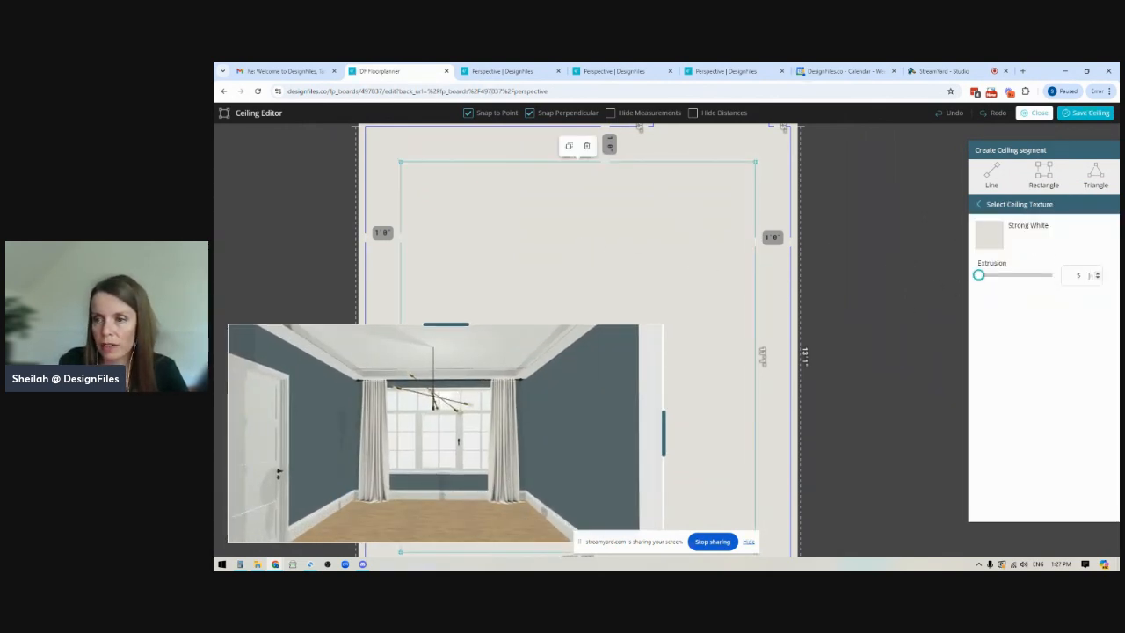
drag(1084, 274, 1002, 297)
text(0)
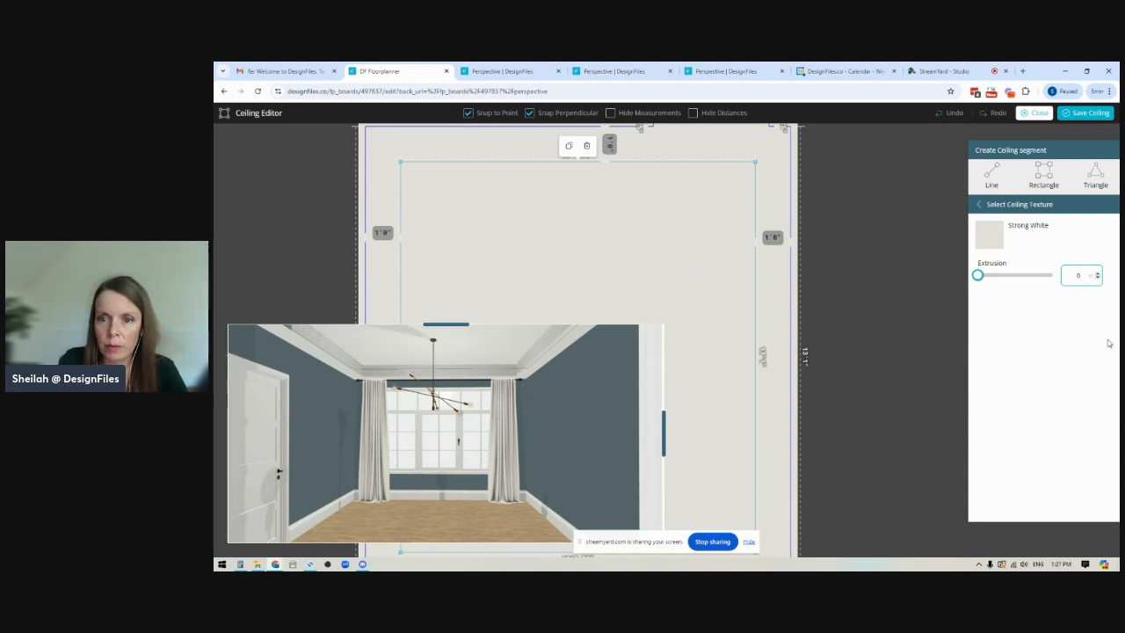
- Set the extrusion of the outer ceiling border to 5 and shrink the 3D preview
click(772, 181)
drag(1086, 276, 1054, 281)
text(5)
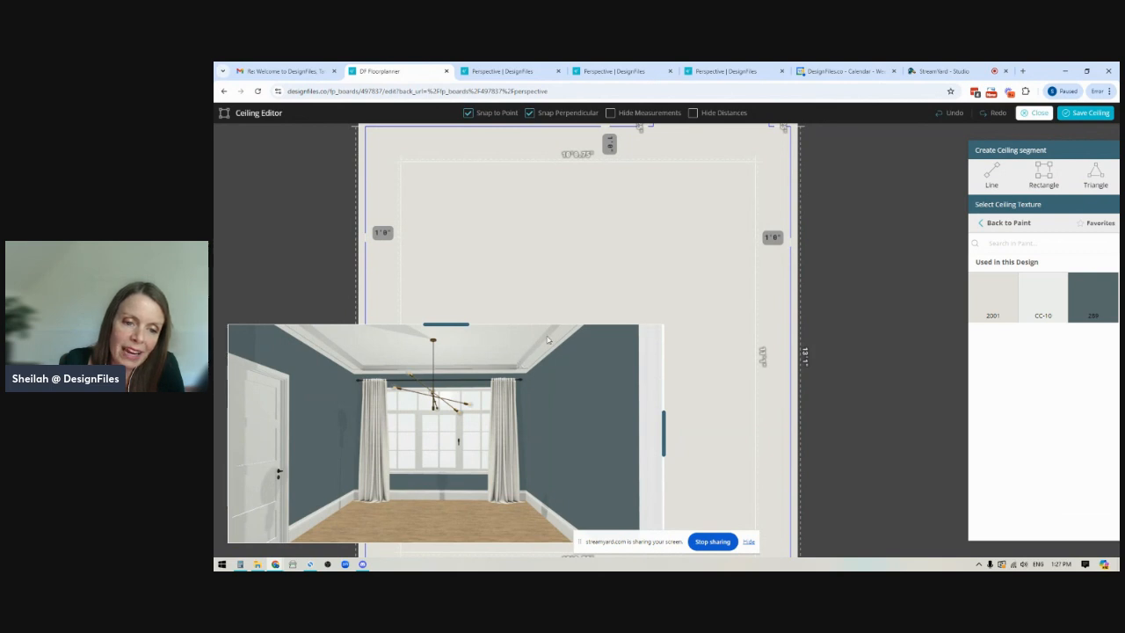
click(666, 423)
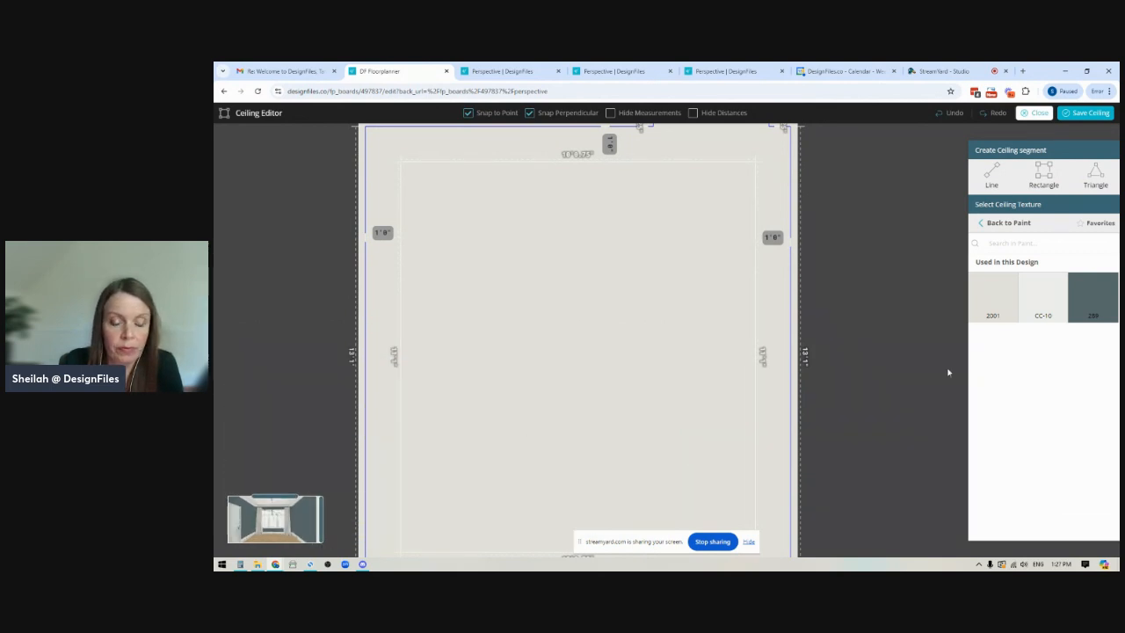
- Draw a rectangle about 9'0.75" by 9'9.25" inside the inner ceiling panel and paint it Strong White (2001)
click(1040, 176)
drag(416, 177, 741, 517)
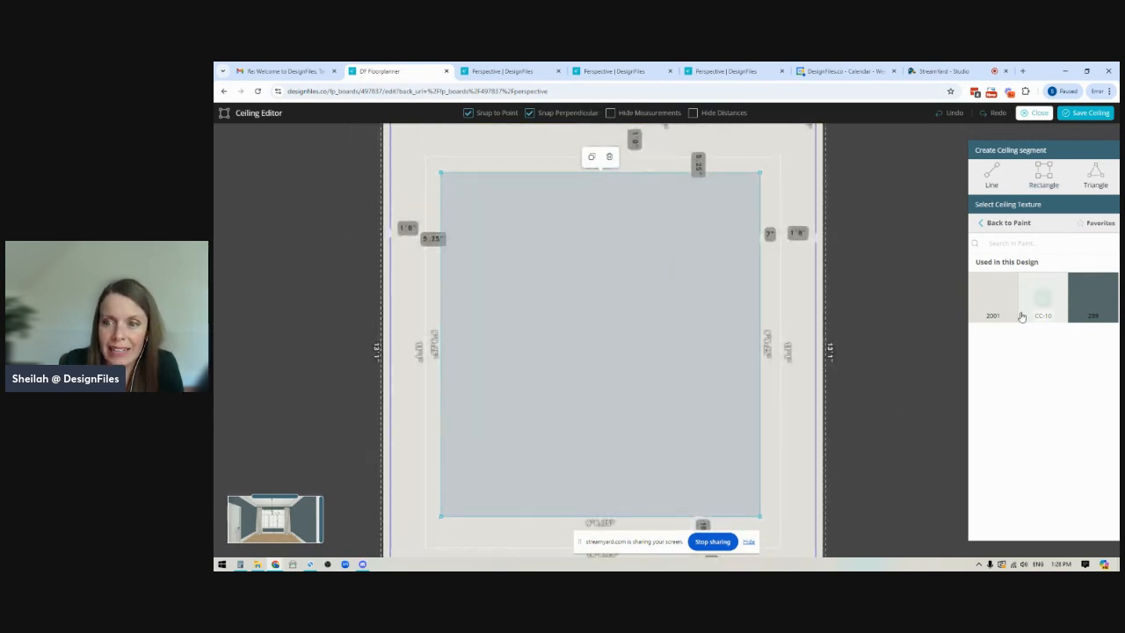
click(993, 298)
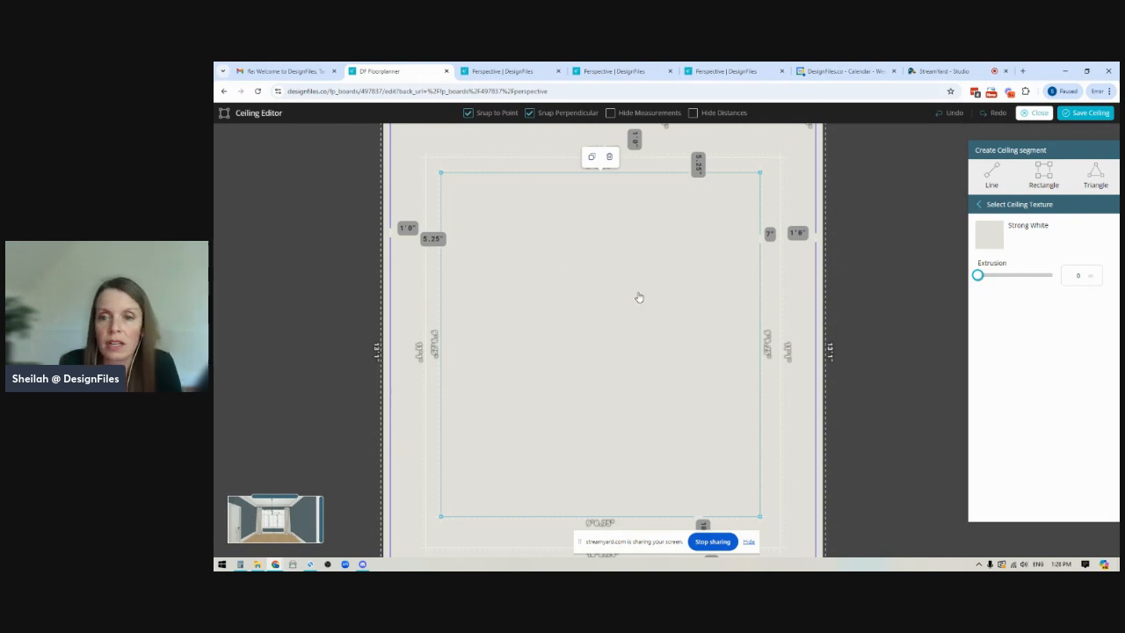
- Paint the strip between the two ceiling rectangles Inchyra Blue and check it in the enlarged 3D preview
click(1005, 209)
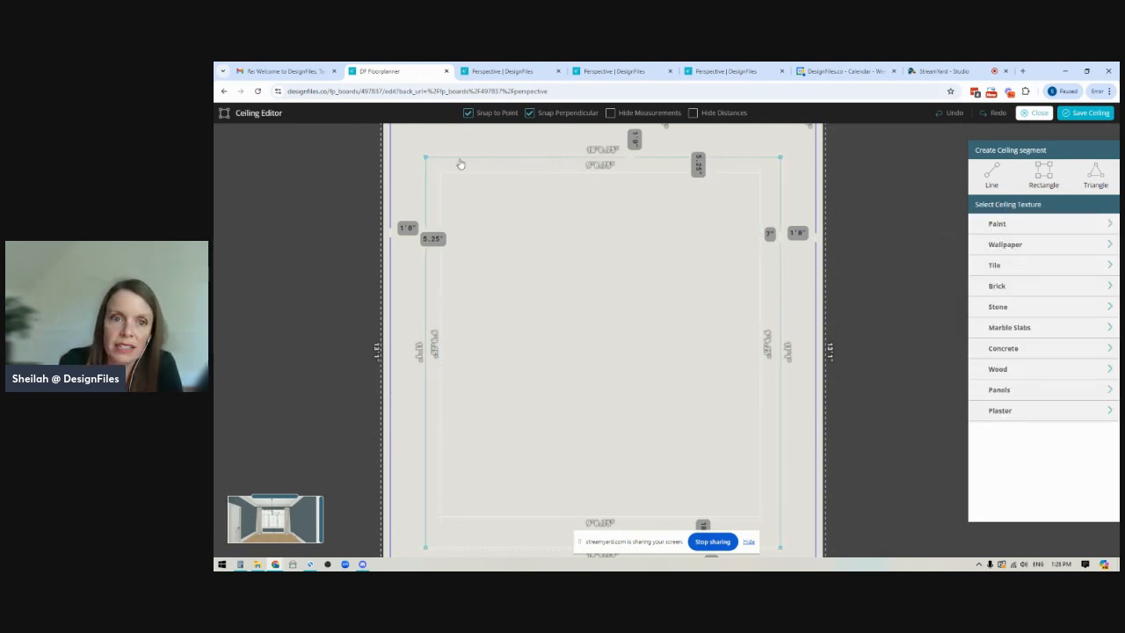
click(993, 225)
click(1103, 224)
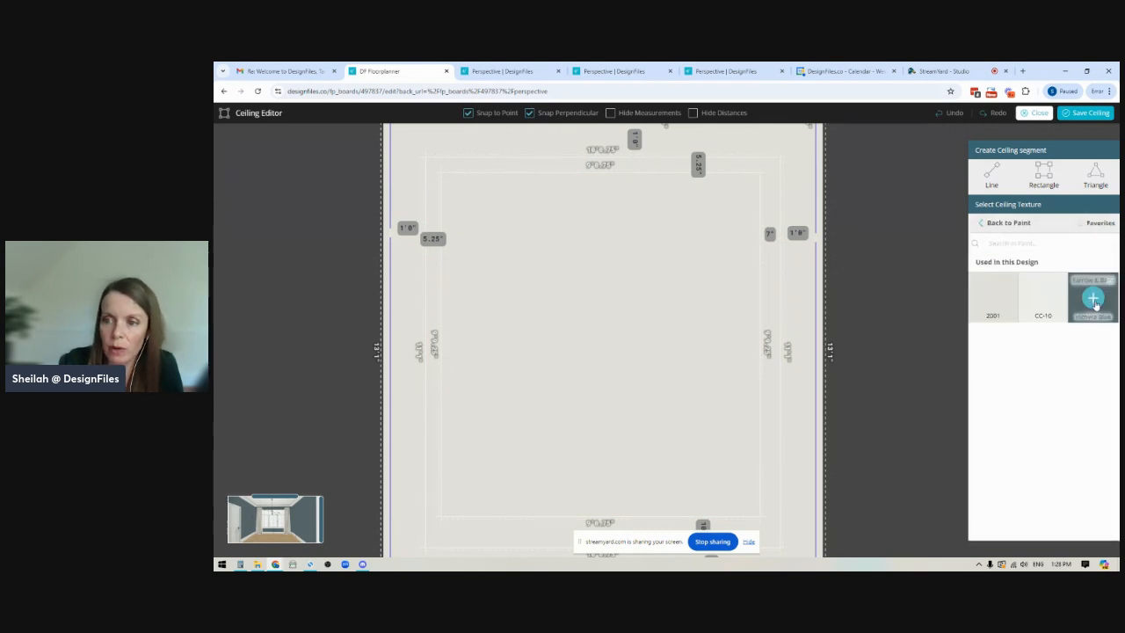
click(770, 193)
drag(321, 519, 772, 510)
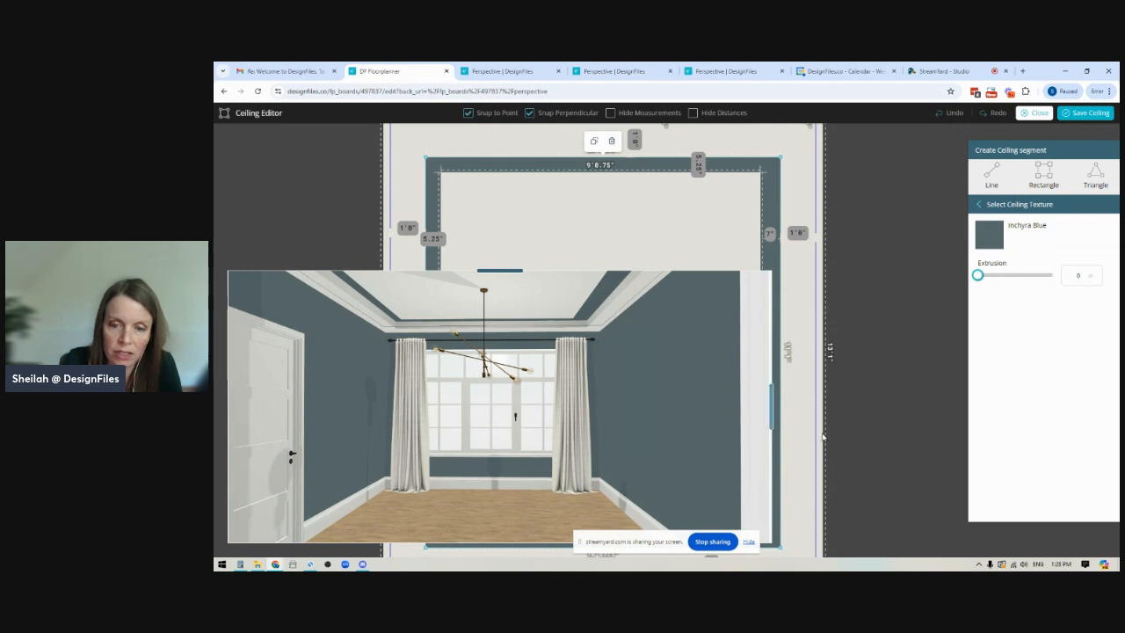
drag(773, 410, 415, 439)
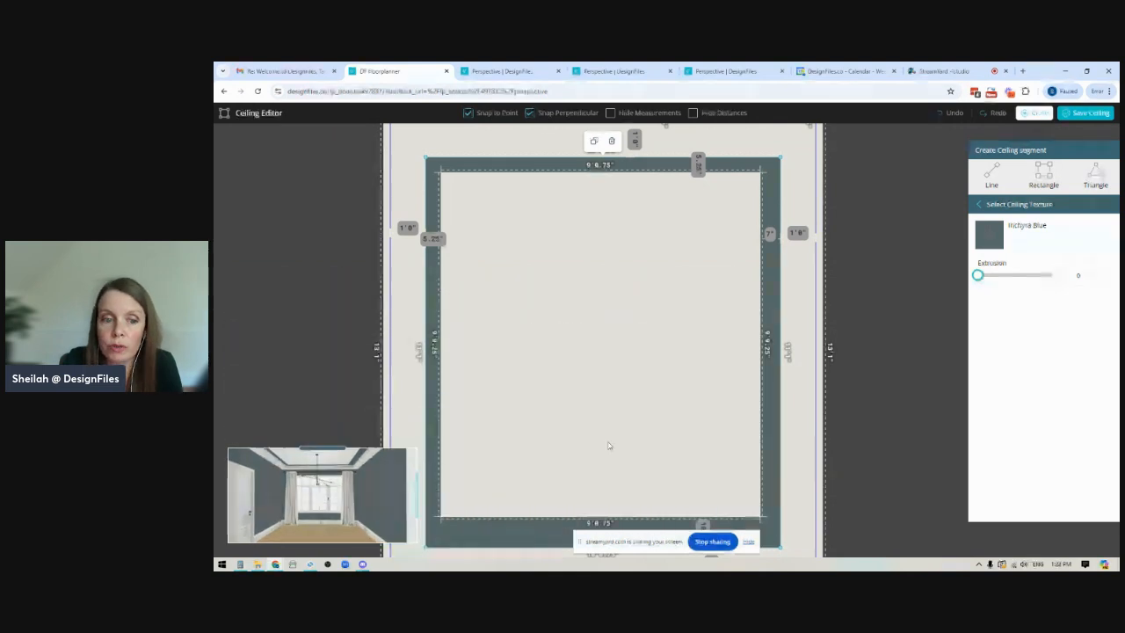
- Set the extrusion of the Inchyra Blue strip to 5, matching the outer ceiling border
click(1079, 275)
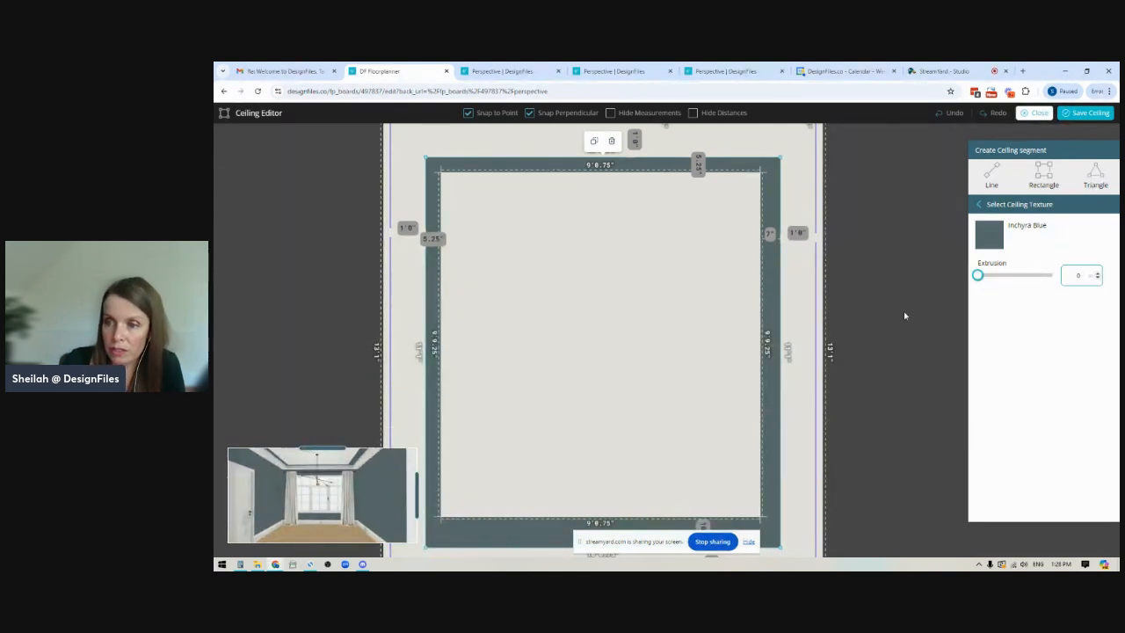
click(791, 256)
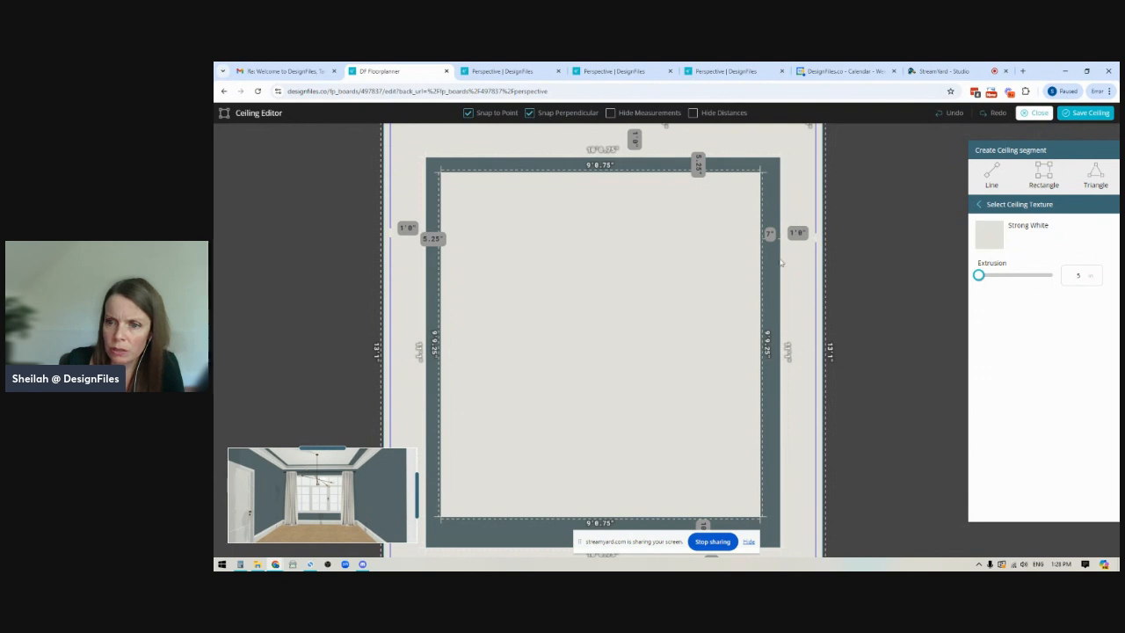
click(765, 262)
click(1080, 275)
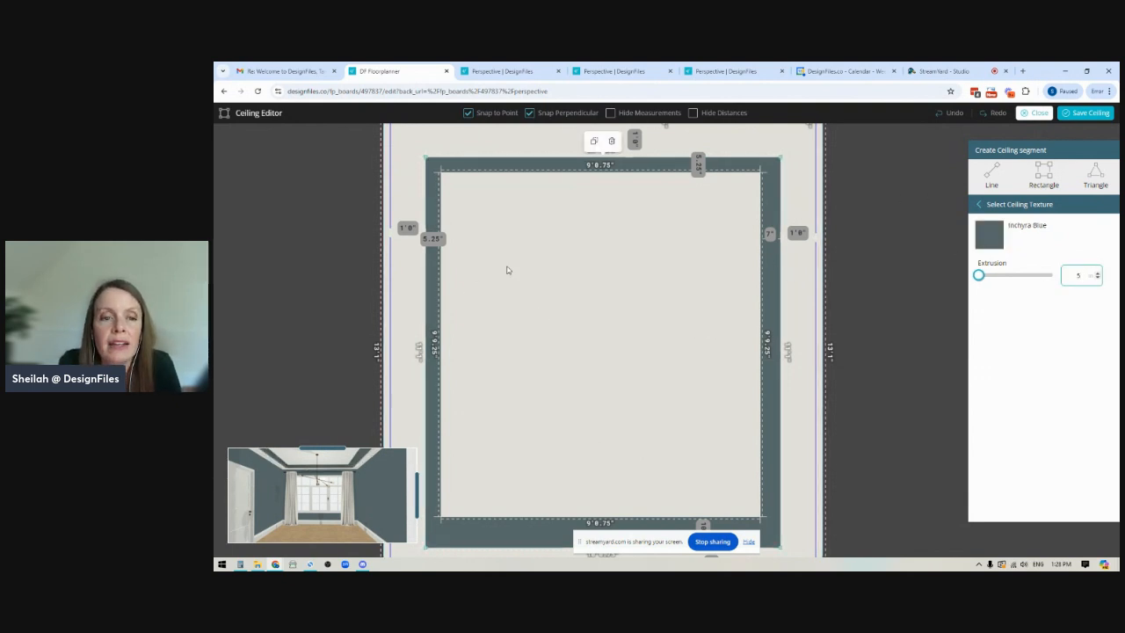
- Narrow the blue strip to about 0.75" on its left side and to a similarly thin line along its top side
scroll(567, 322, up, 5)
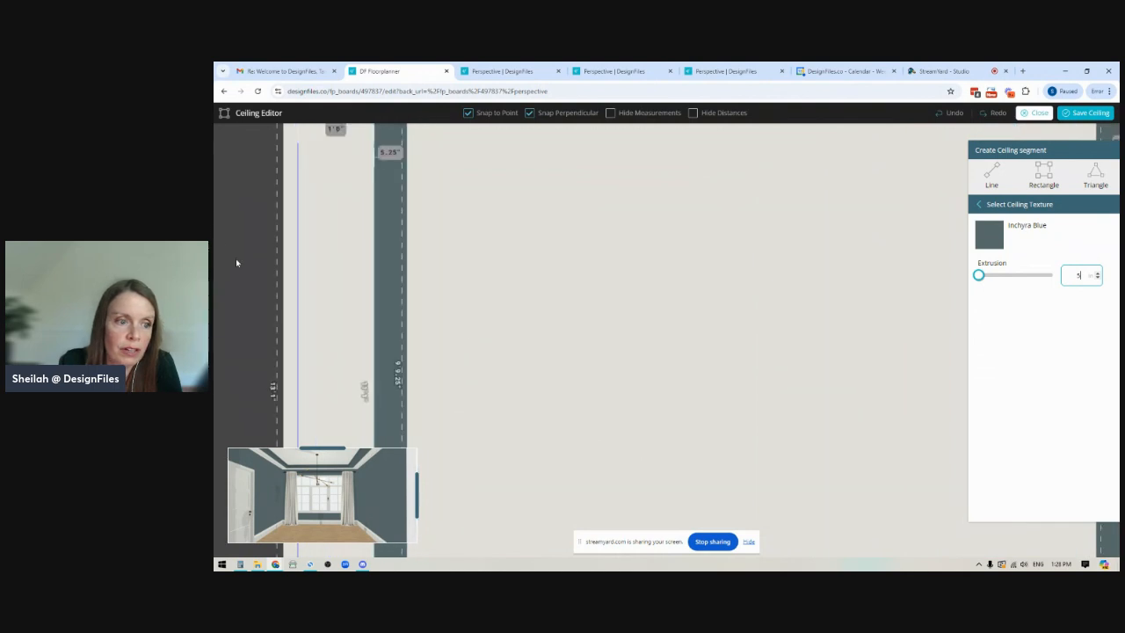
drag(231, 187, 360, 383)
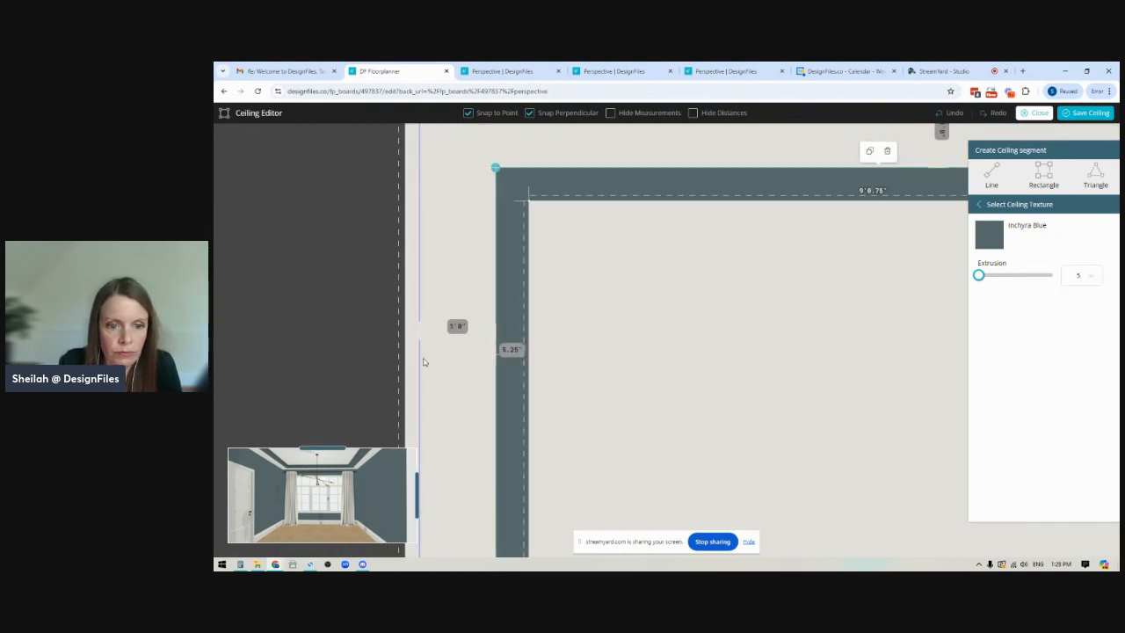
click(528, 370)
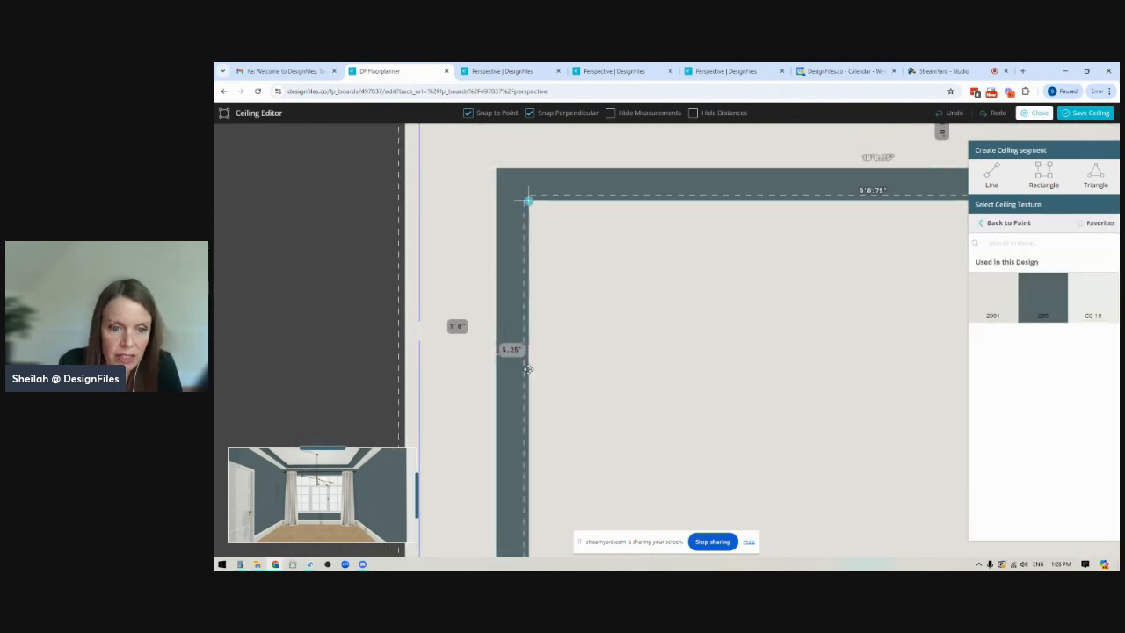
drag(528, 370, 497, 362)
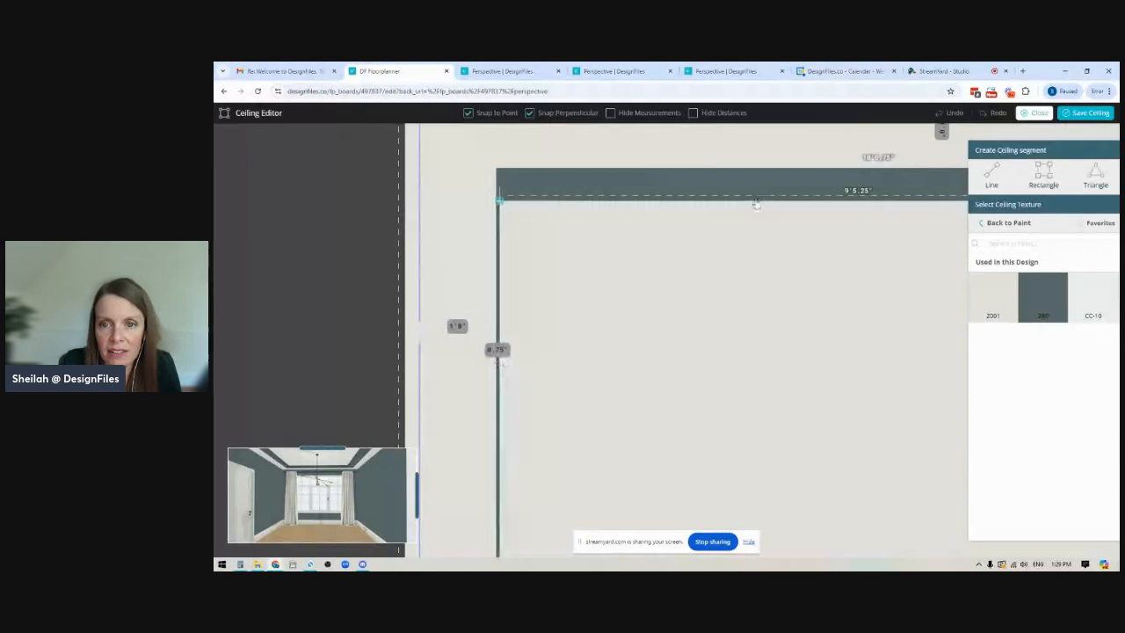
drag(762, 204, 764, 166)
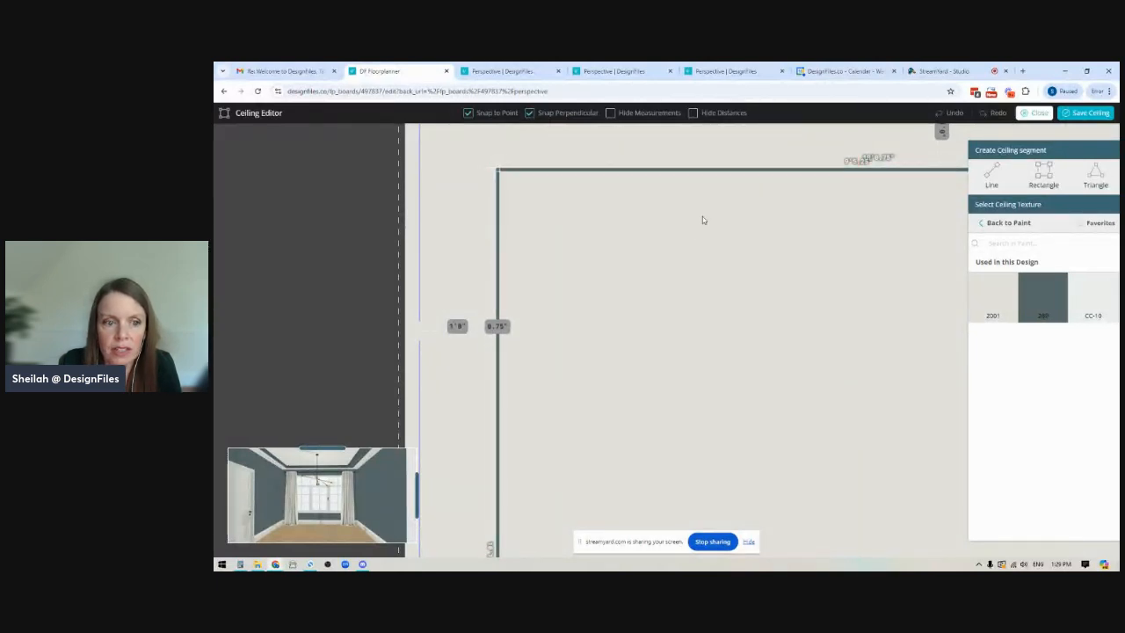
- Narrow the right side of the blue strip to about 0.5"
drag(349, 231, 220, 239)
drag(801, 304, 561, 326)
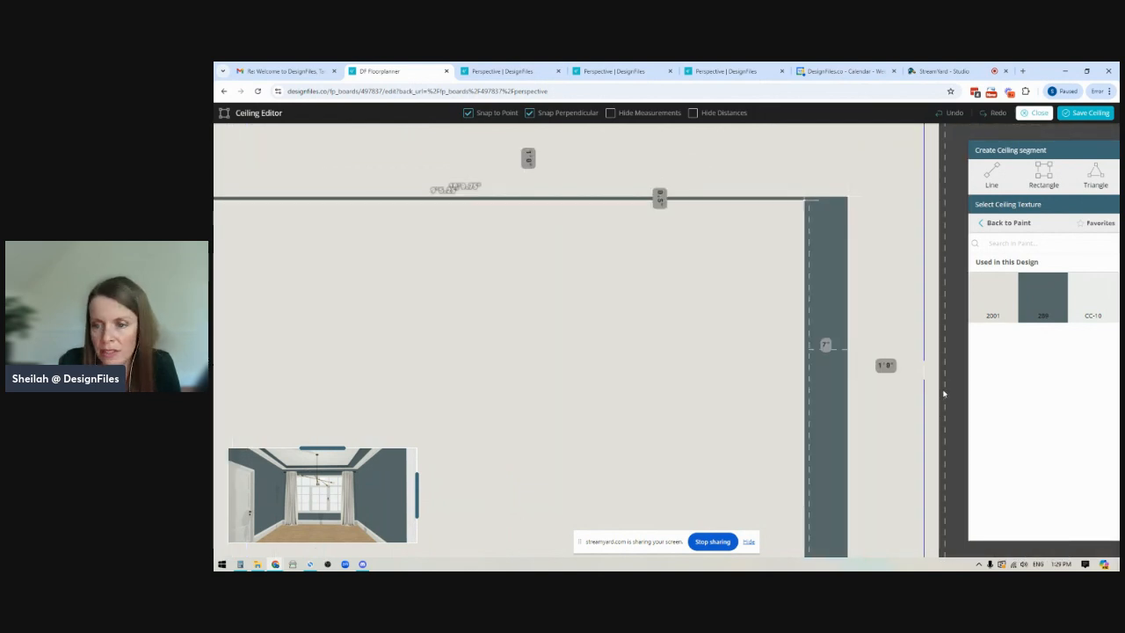
drag(944, 392, 921, 313)
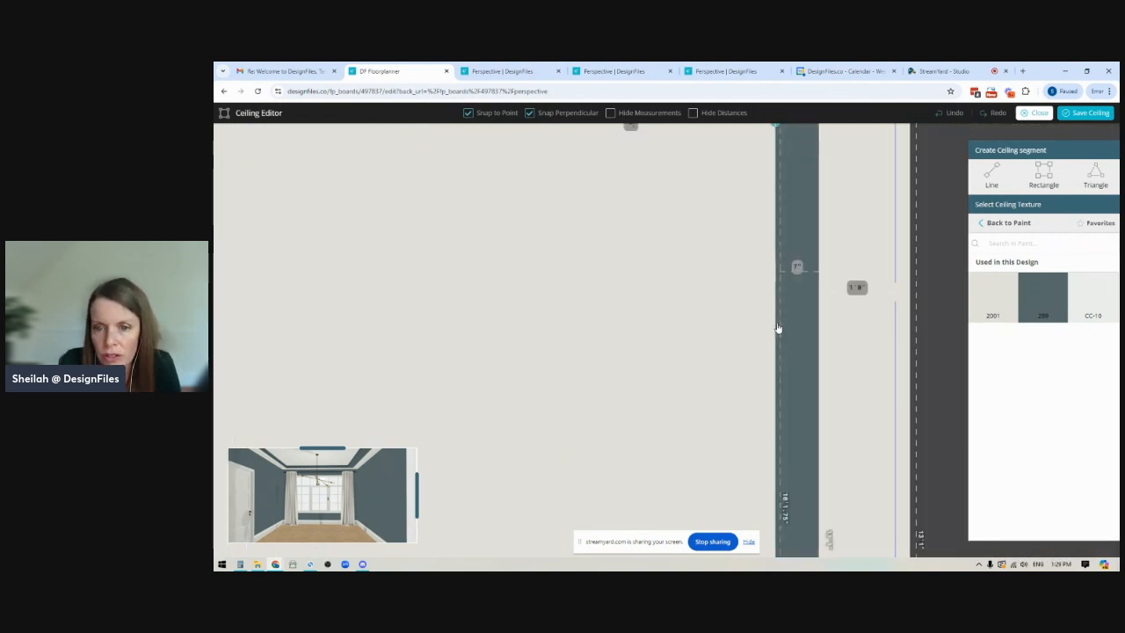
drag(774, 327, 817, 320)
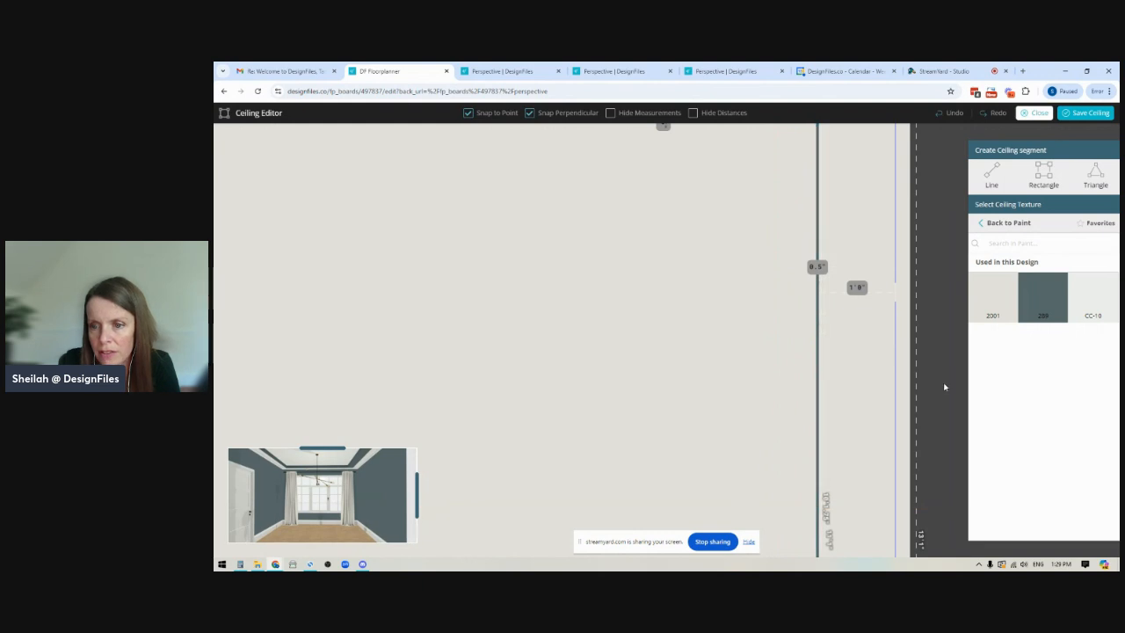
- Narrow the bottom side of the blue strip to a thin line and save the ceiling
scroll(948, 371, down, 5)
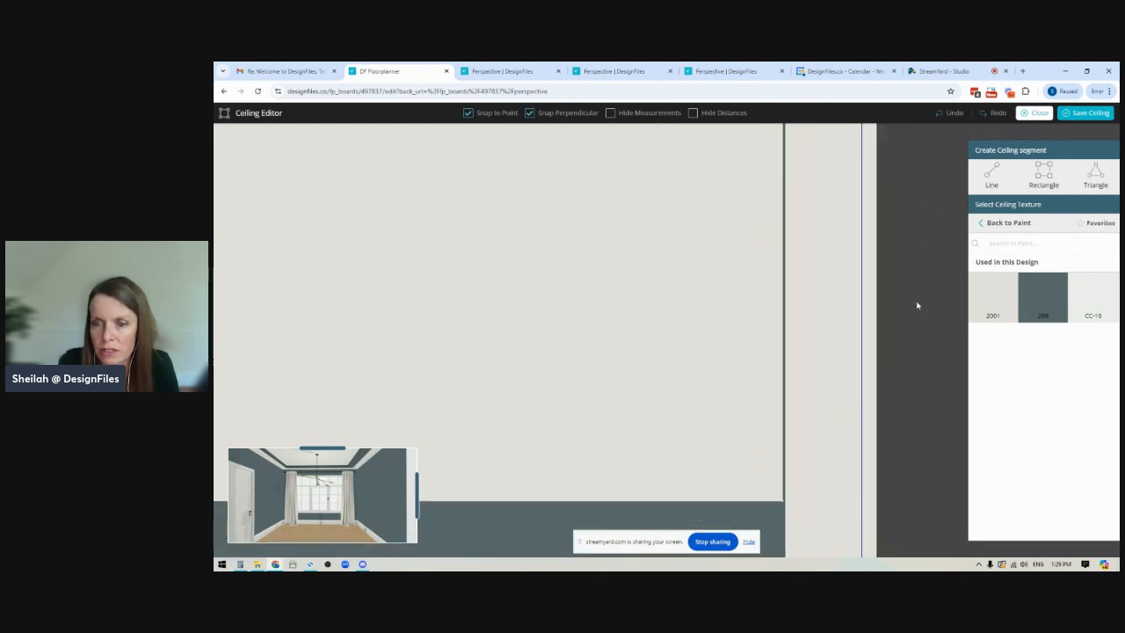
drag(693, 356, 691, 414)
click(1083, 117)
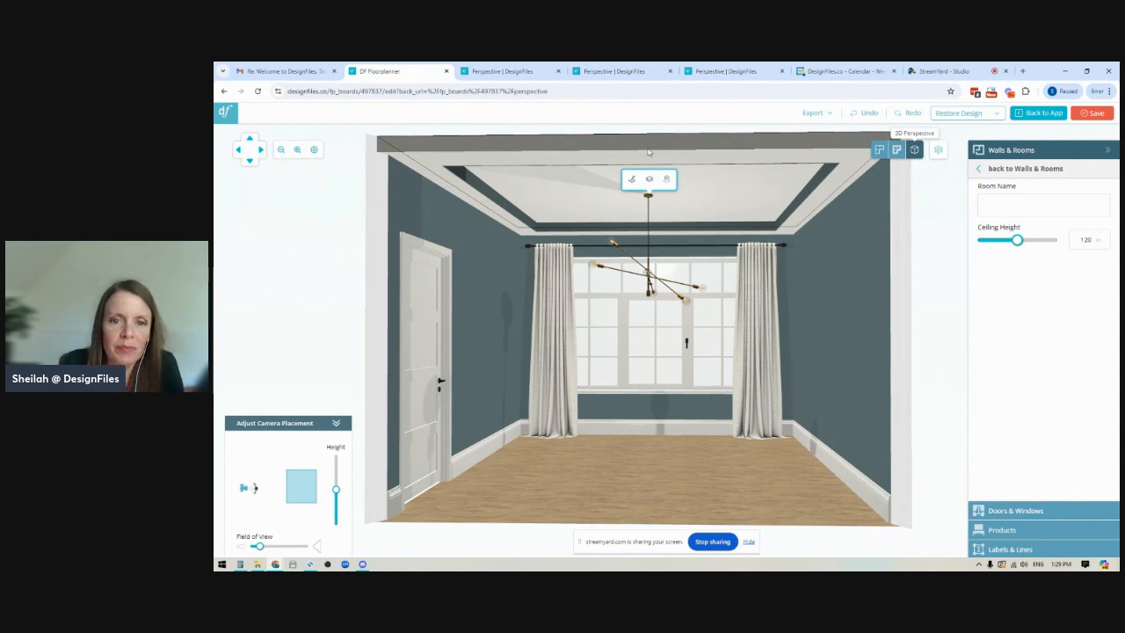
- Reopen the ceiling for editing and display the Benjamin Moore paint colours
click(631, 178)
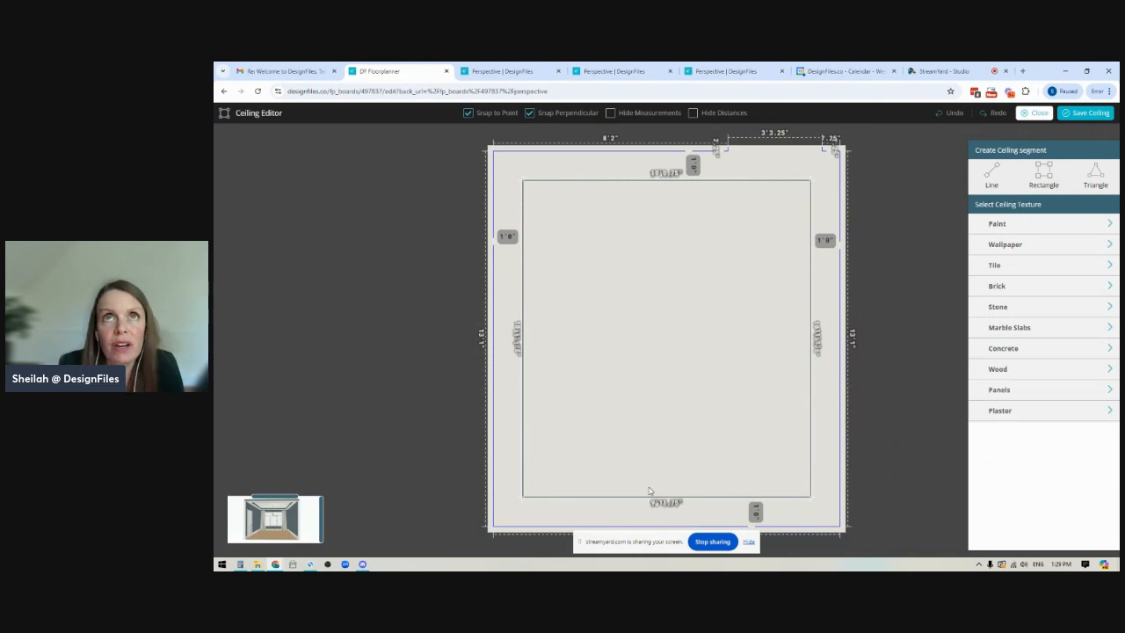
scroll(677, 410, up, 5)
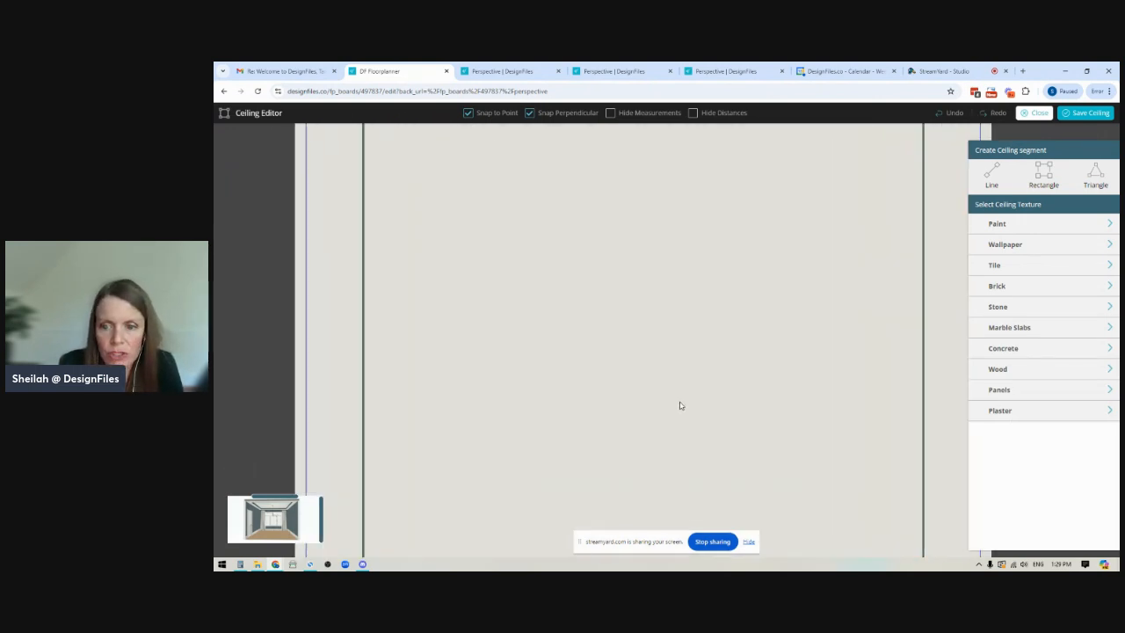
scroll(681, 408, down, 5)
drag(909, 343, 782, 337)
scroll(713, 379, up, 5)
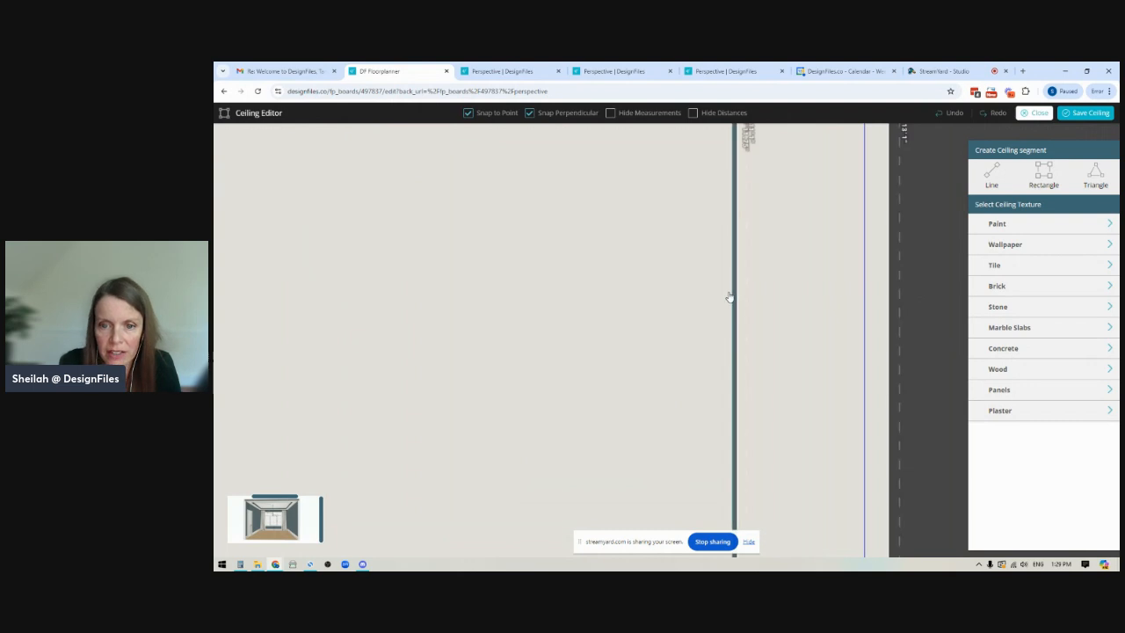
click(1020, 221)
click(1011, 252)
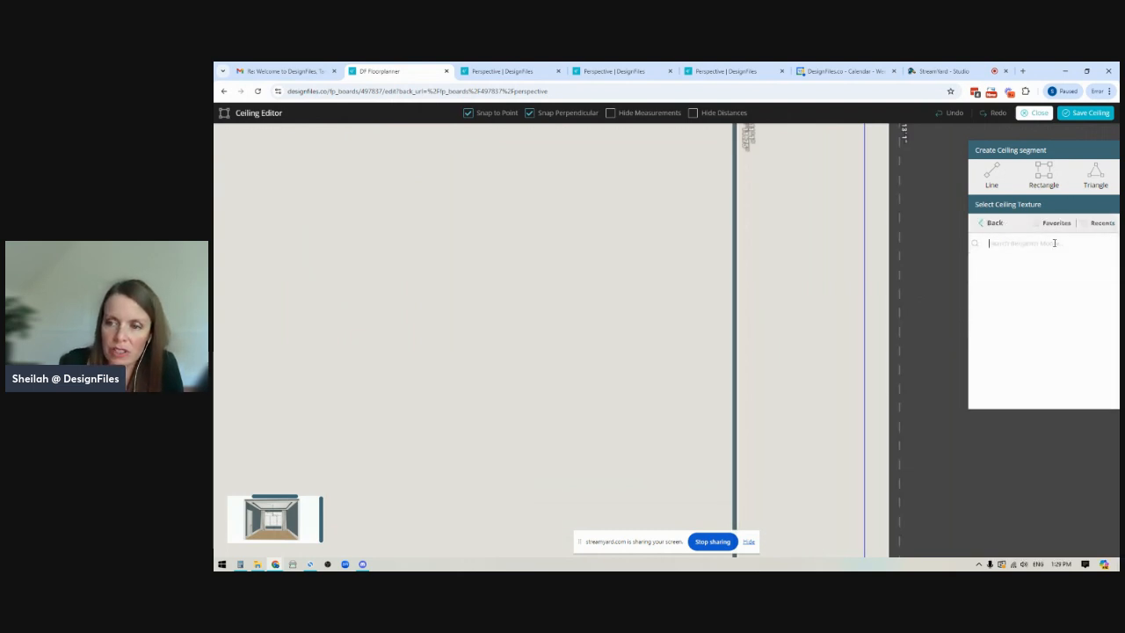
- Widen the right side of the thin blue strip and repaint the strip Pink Polka Dot
drag(1042, 327, 736, 313)
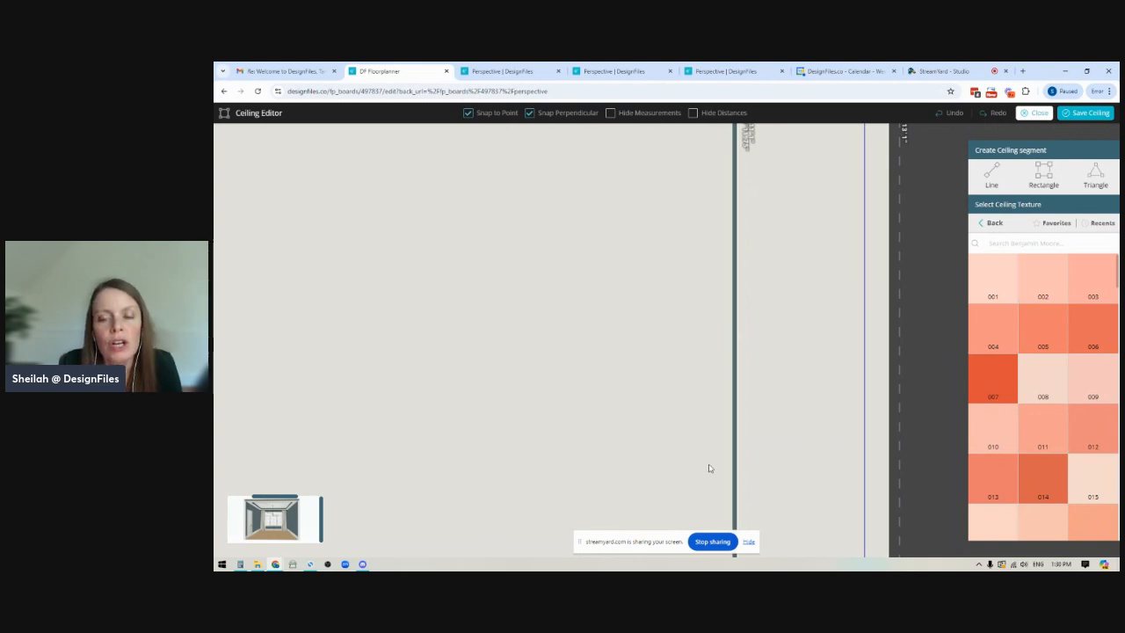
drag(734, 284, 697, 283)
drag(993, 326, 718, 307)
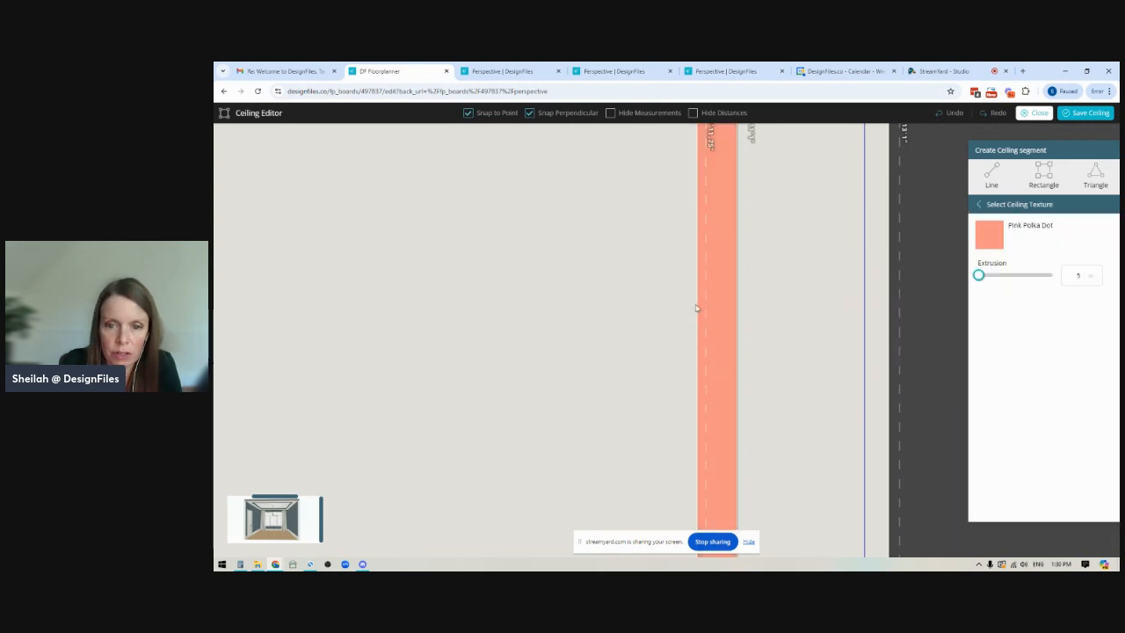
- Narrow the right side of the pink strip back to a thin line and enlarge the 3D preview
drag(697, 320, 731, 323)
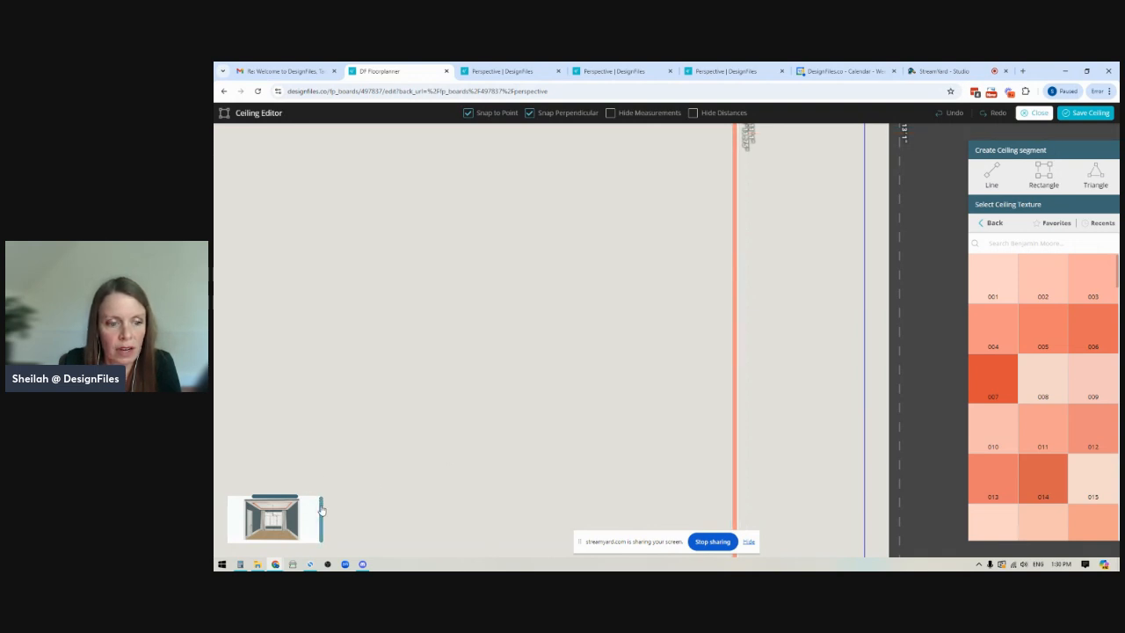
drag(322, 510, 697, 488)
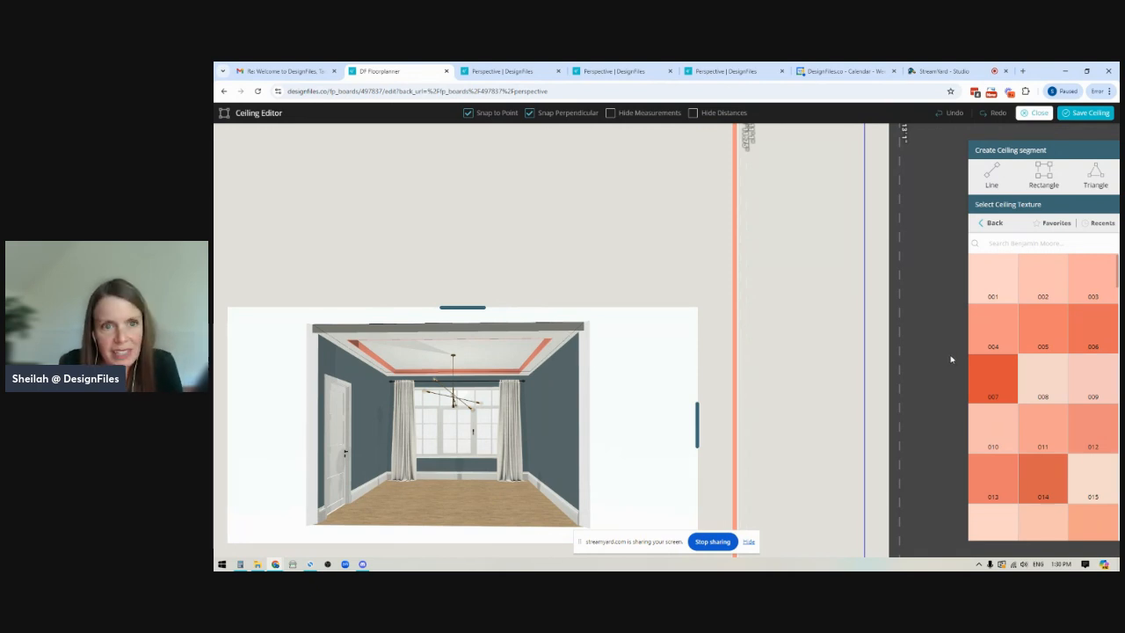
- Switch to the browser page with the saved Perspective design and open the project's designs overview
click(491, 72)
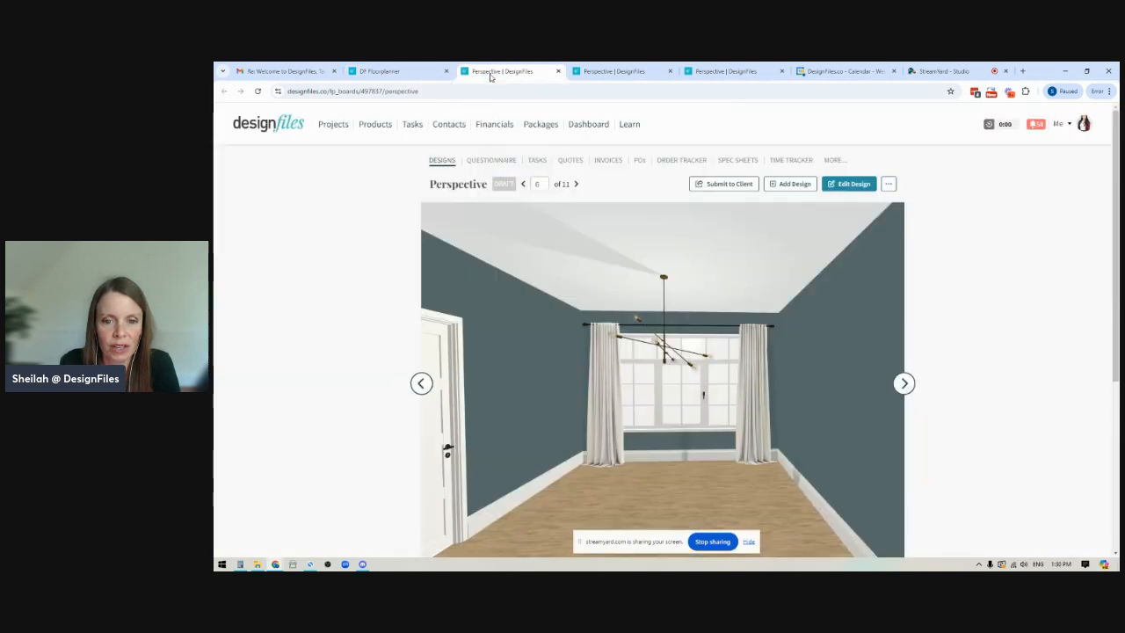
click(442, 161)
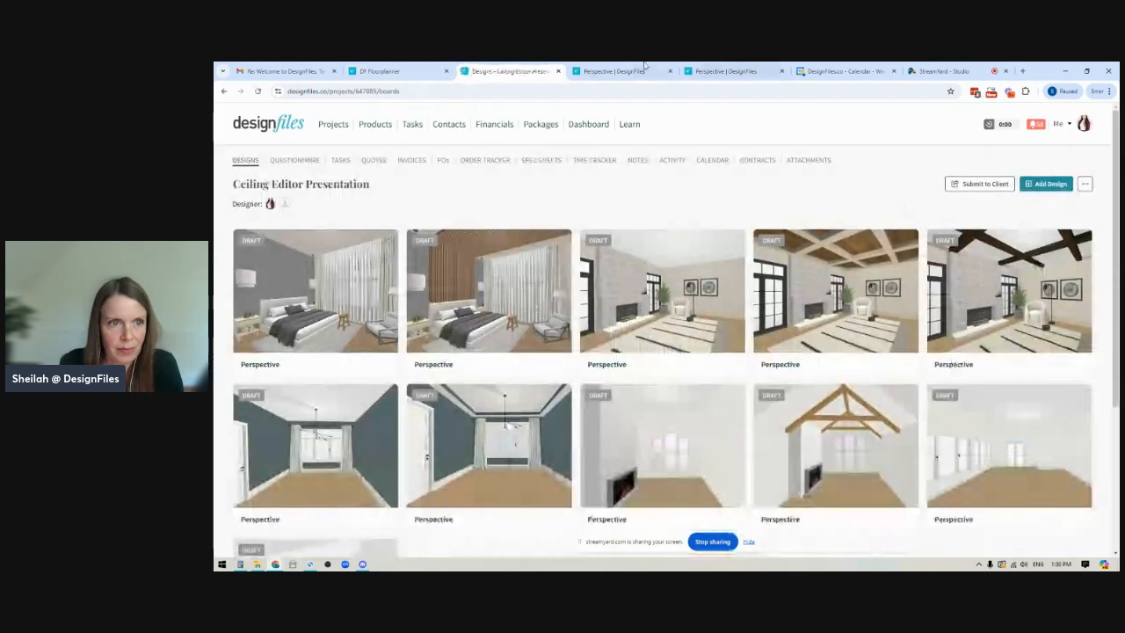
- Close the separate floorplanner page and open the editor for the Perspective design with the fireplace and plain ceiling
click(447, 72)
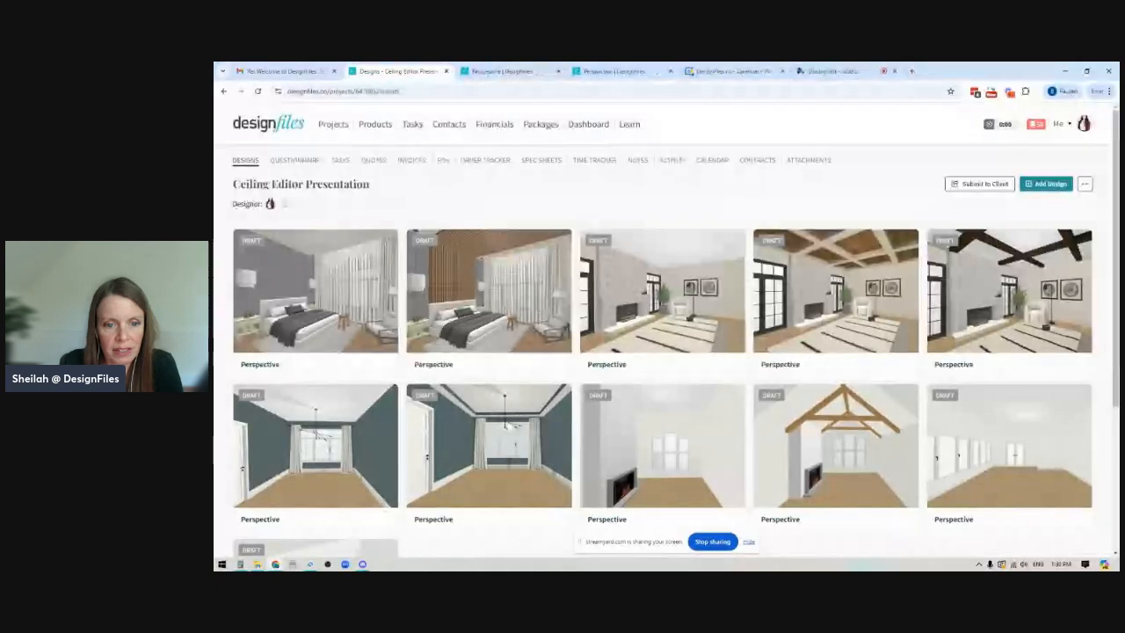
mouse_move(815, 475)
scroll(836, 456, down, 2)
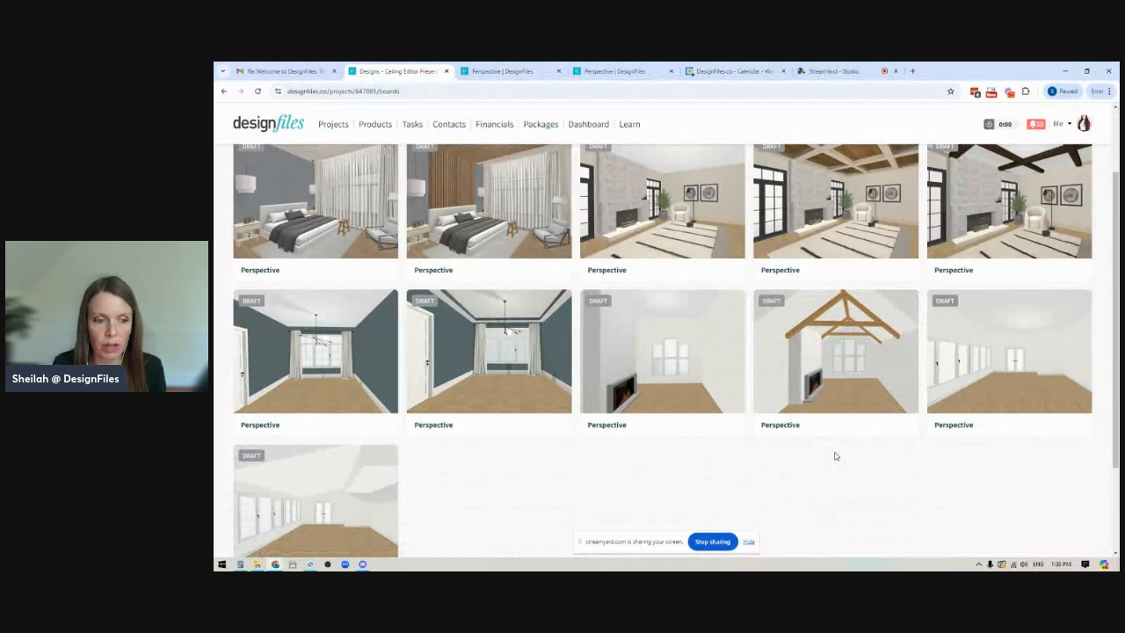
mouse_move(299, 489)
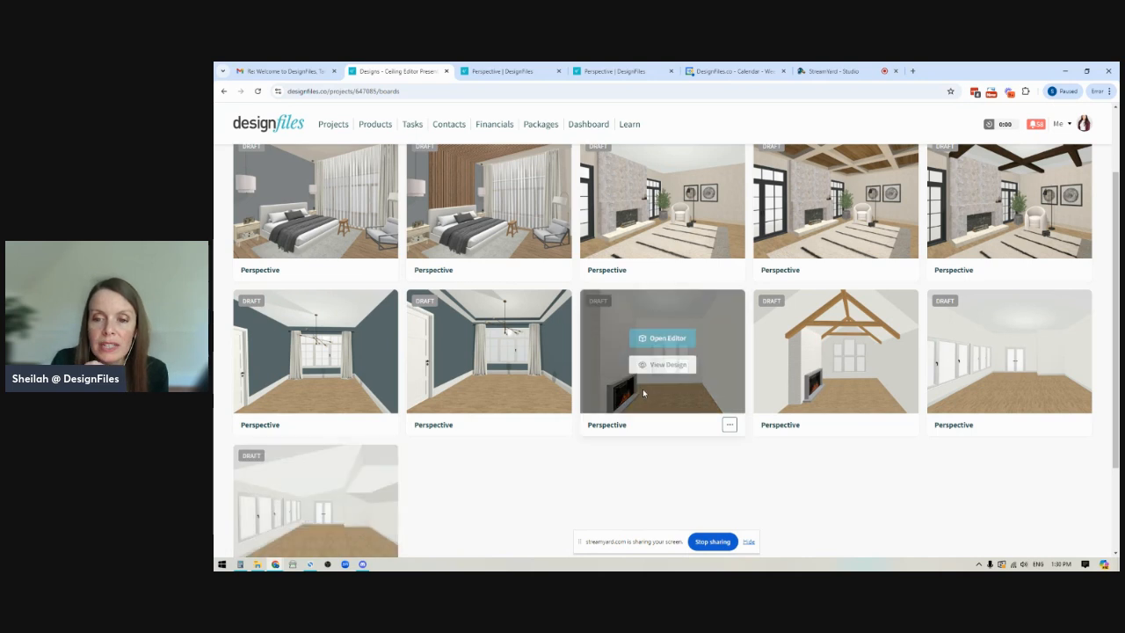
mouse_move(884, 309)
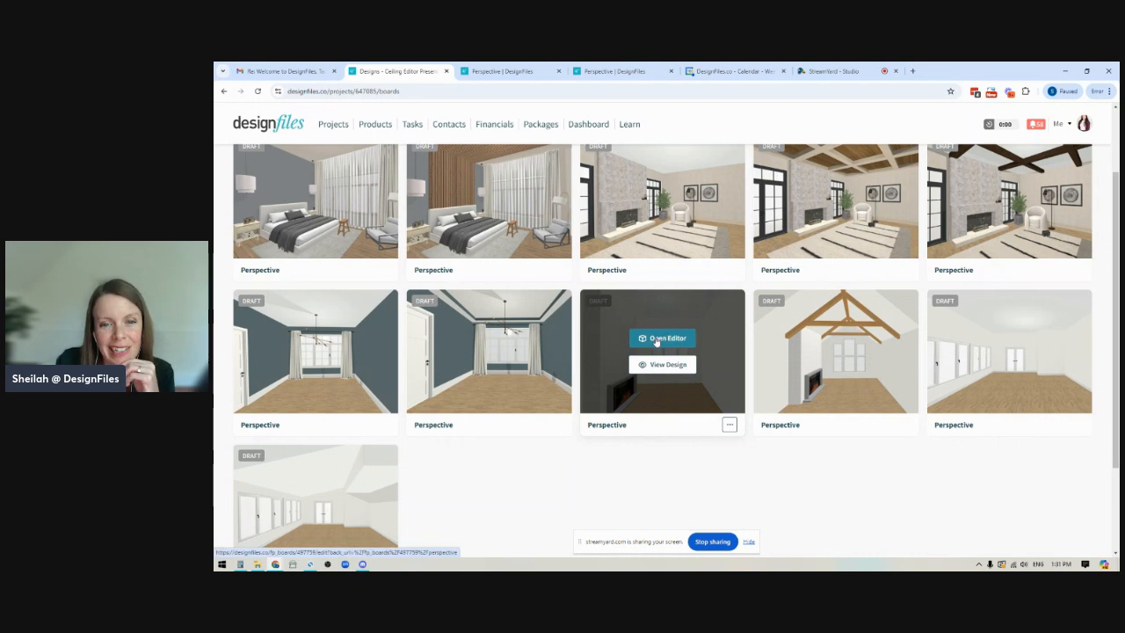
click(668, 340)
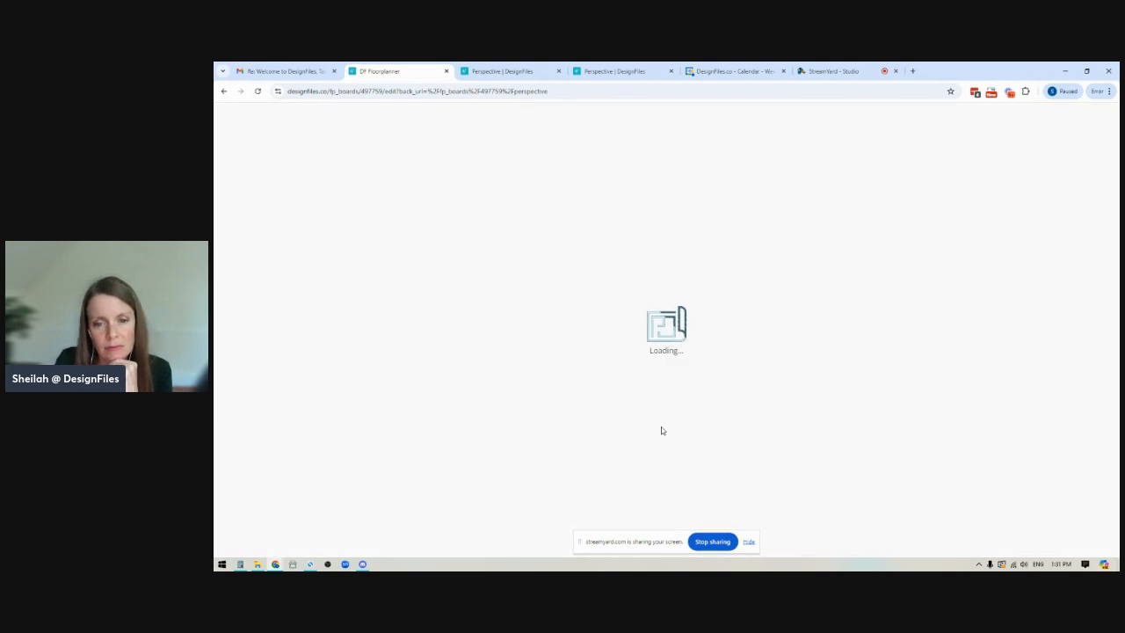
- Show the room in 3D perspective facing the window wall and select the floor to check the ceiling height
click(913, 150)
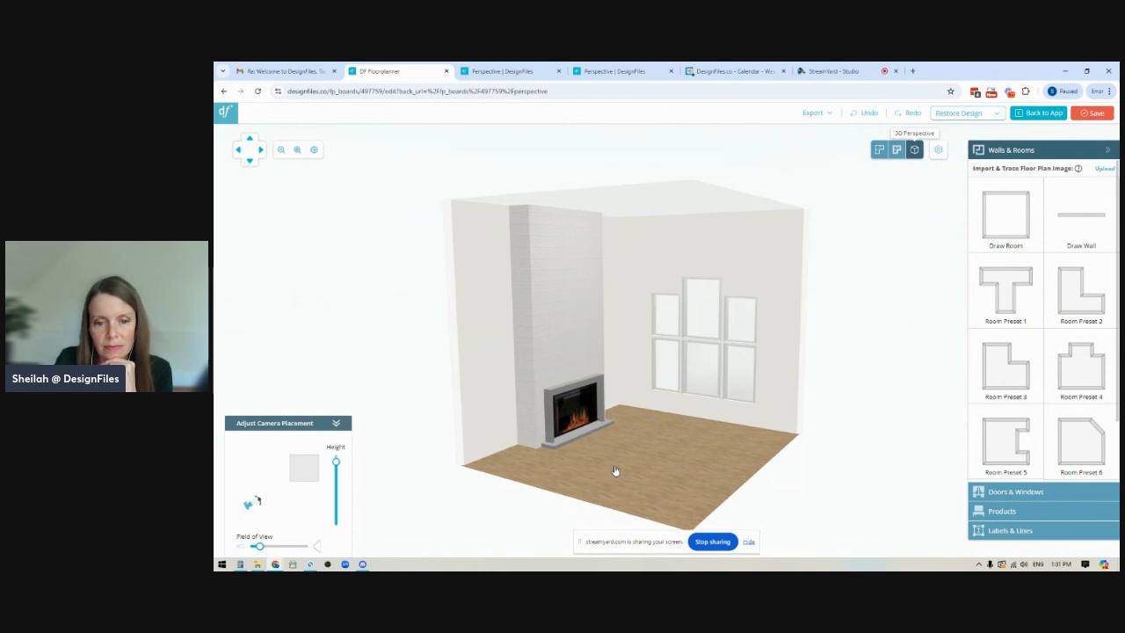
drag(647, 495, 664, 464)
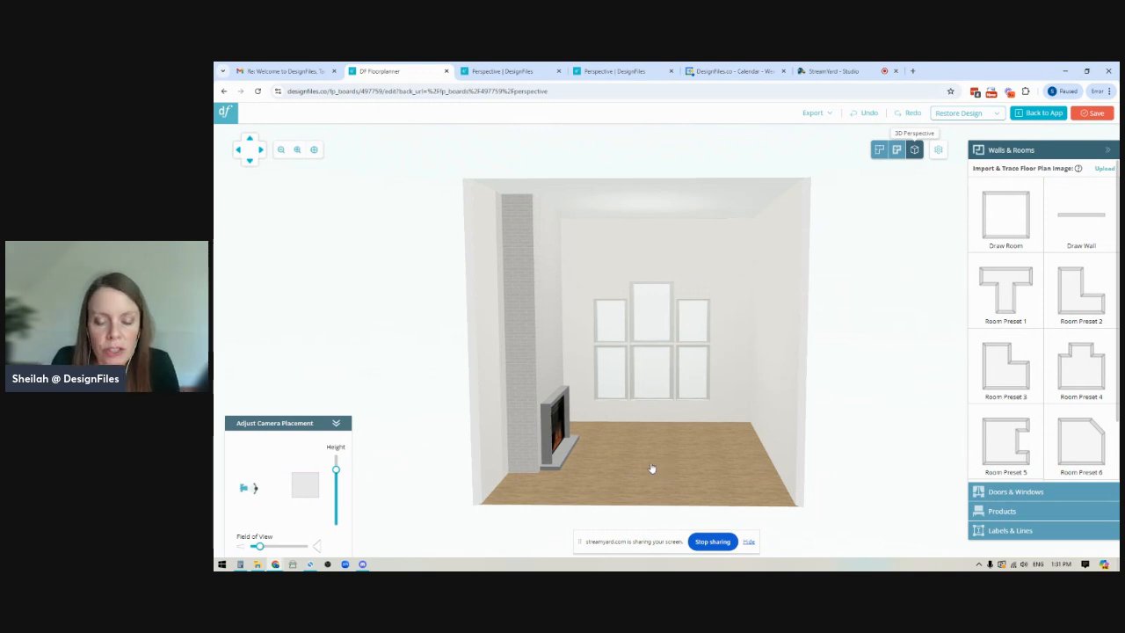
click(654, 468)
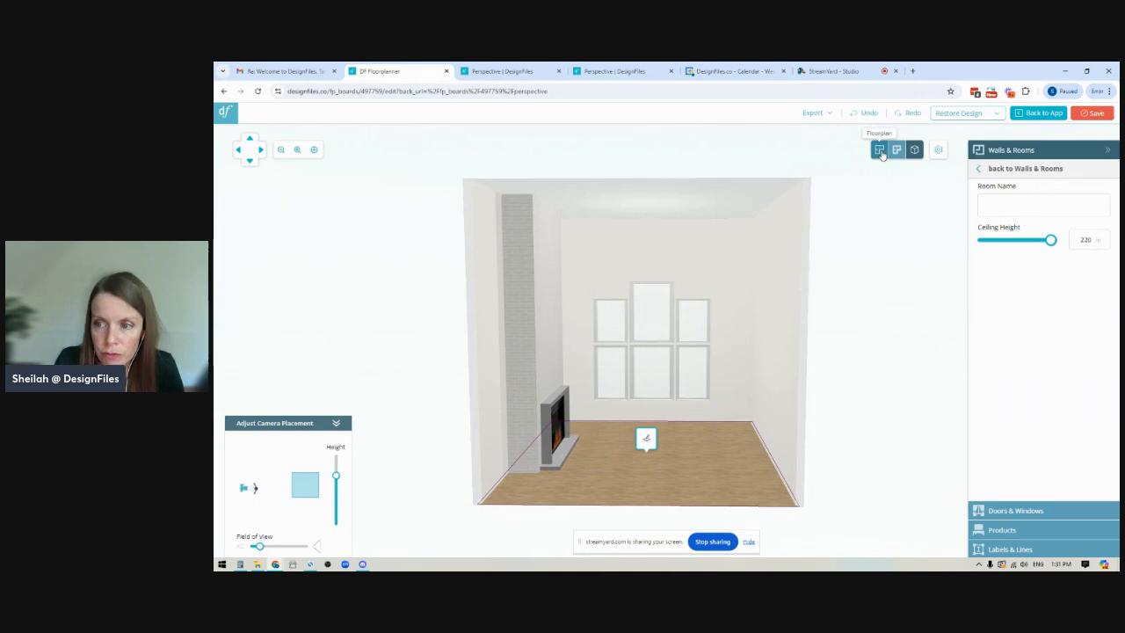
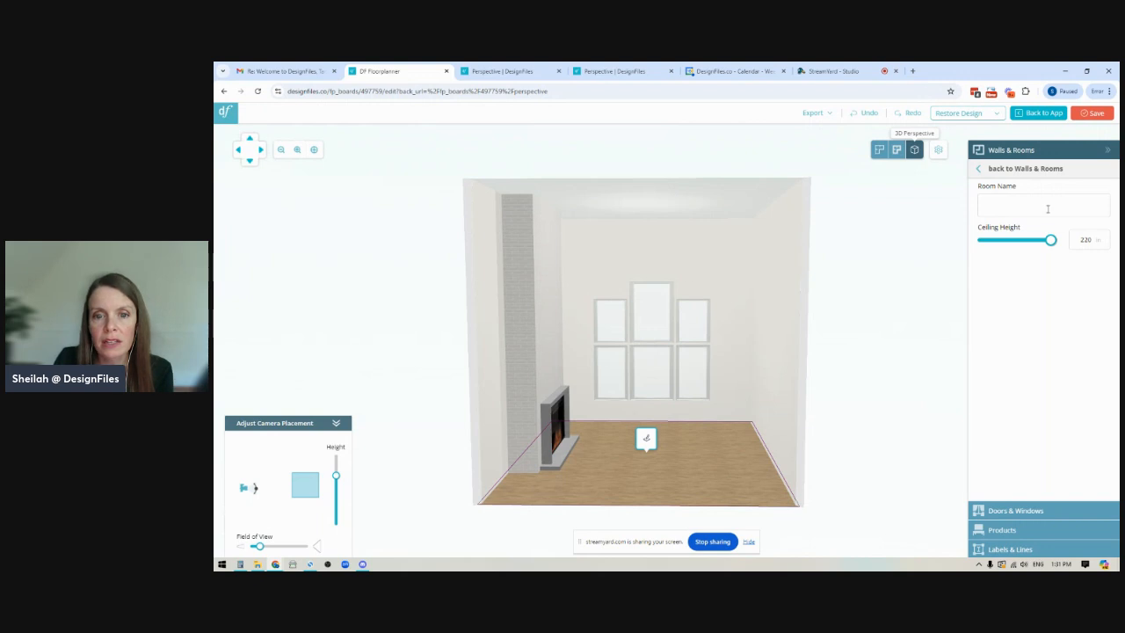
- Switch the design's measurements to inches and close the settings
click(938, 150)
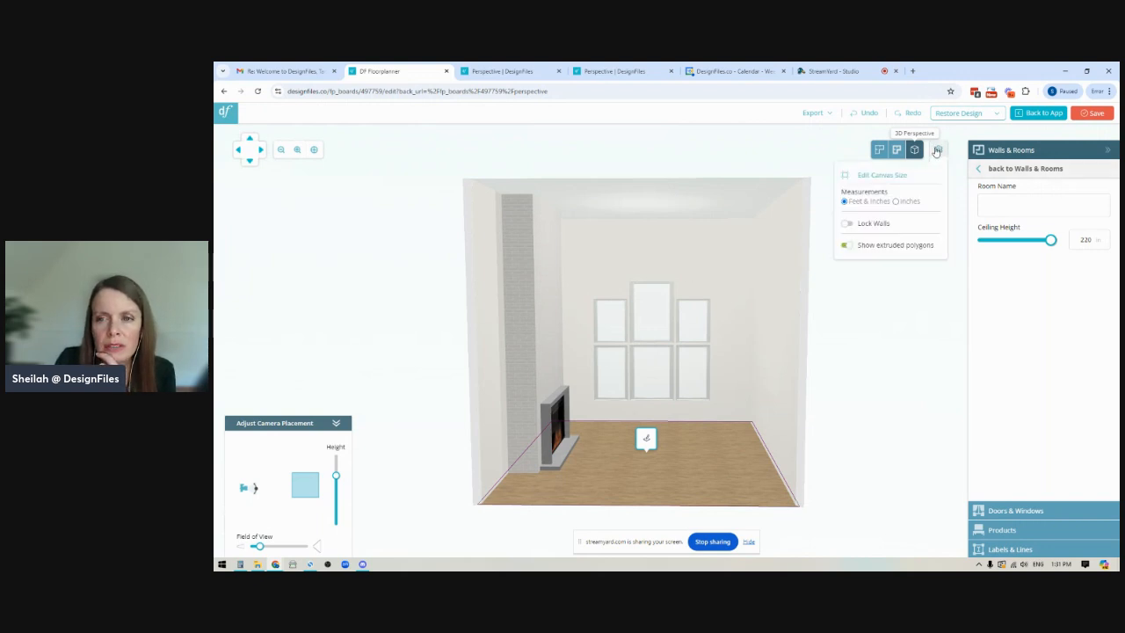
click(895, 201)
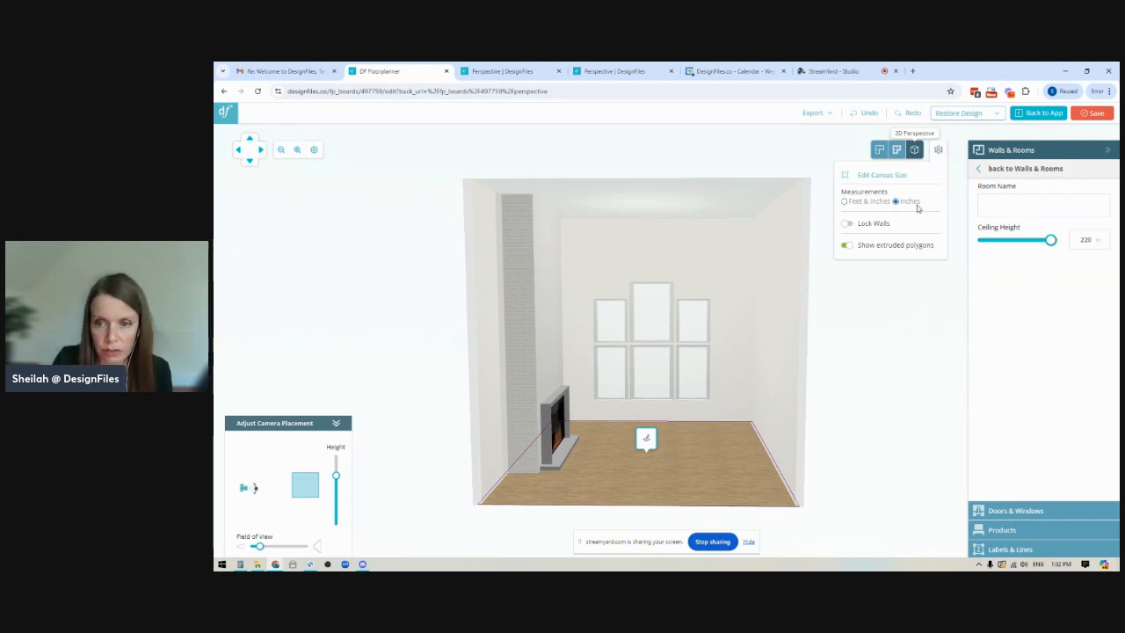
click(883, 367)
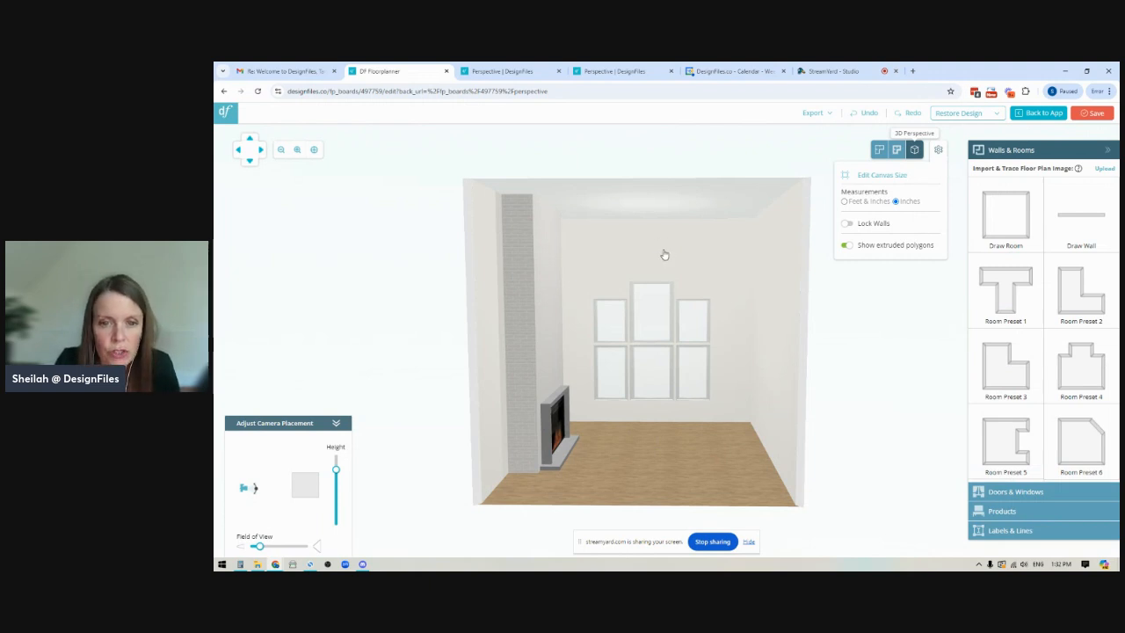
click(693, 328)
scroll(694, 328, up, 3)
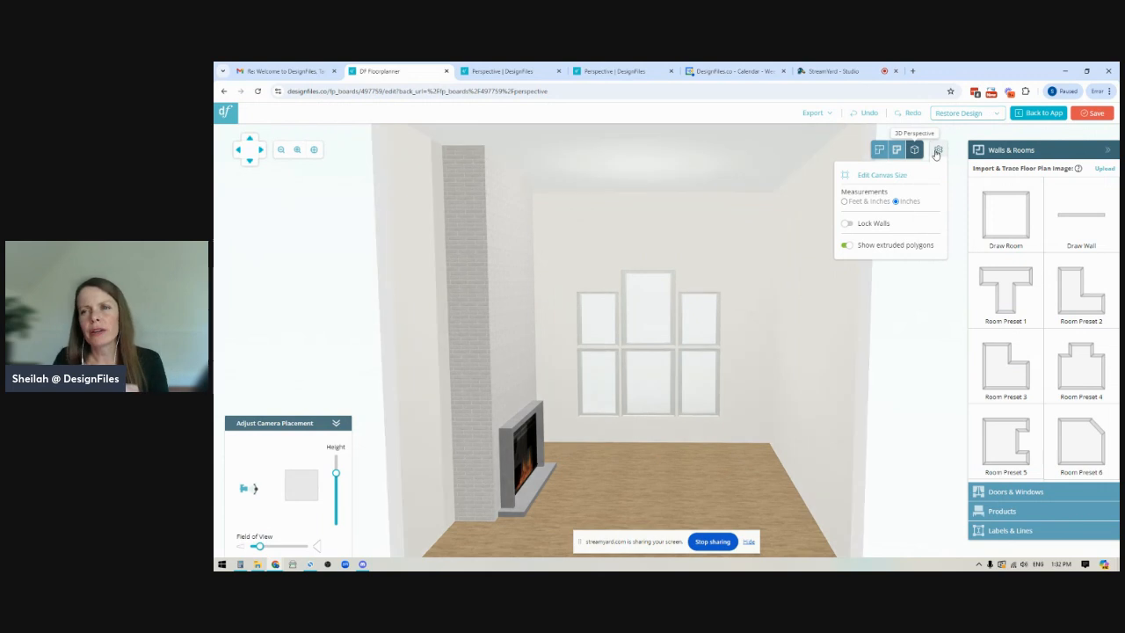
click(936, 155)
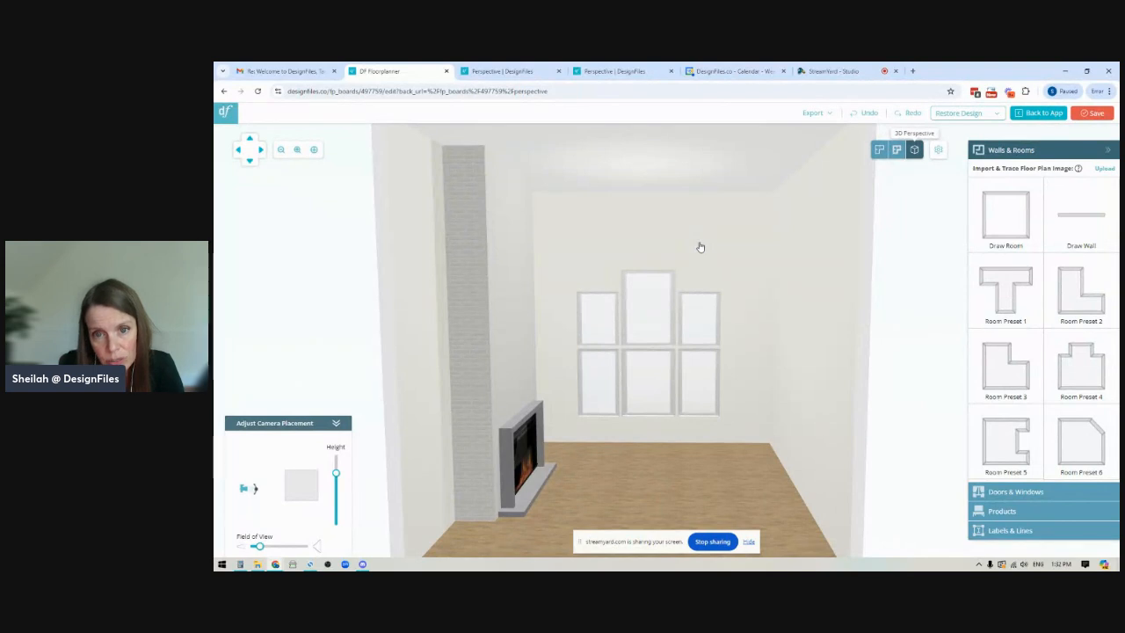
- Open the window wall for editing and draw a line-shaped triangle across its upper-left corner, reaching the midpoint of the top edge
click(637, 246)
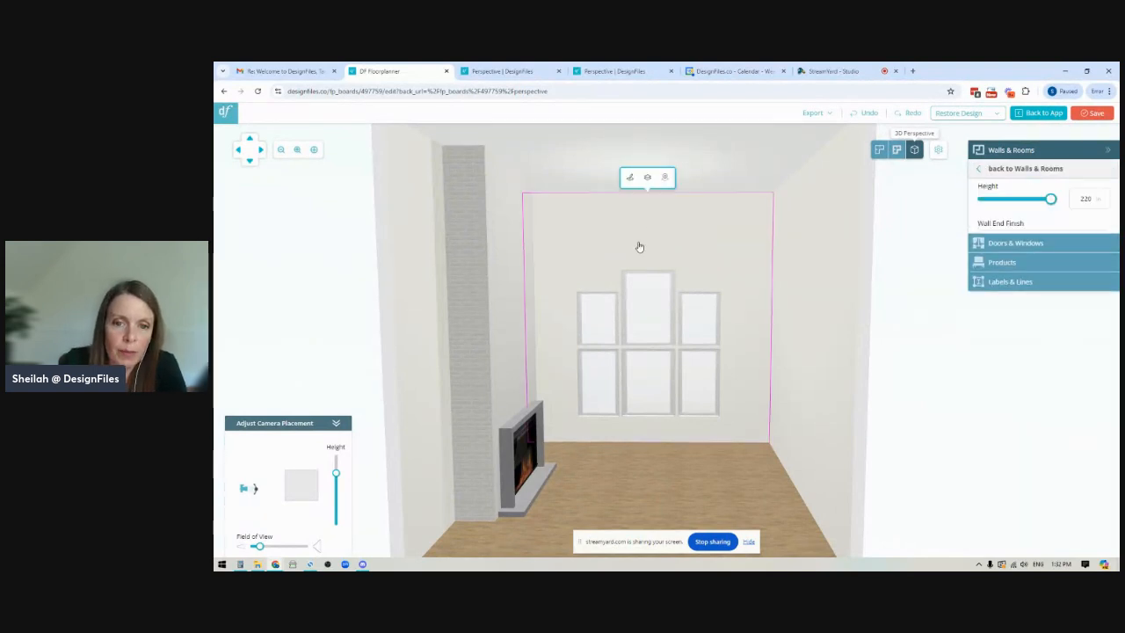
click(630, 178)
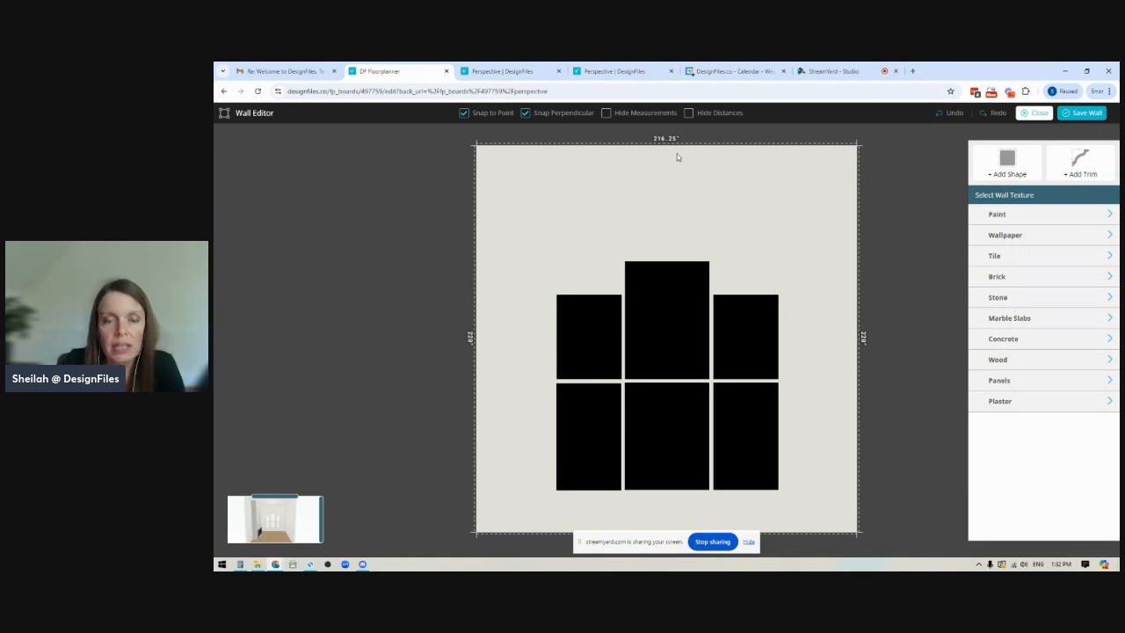
click(1009, 163)
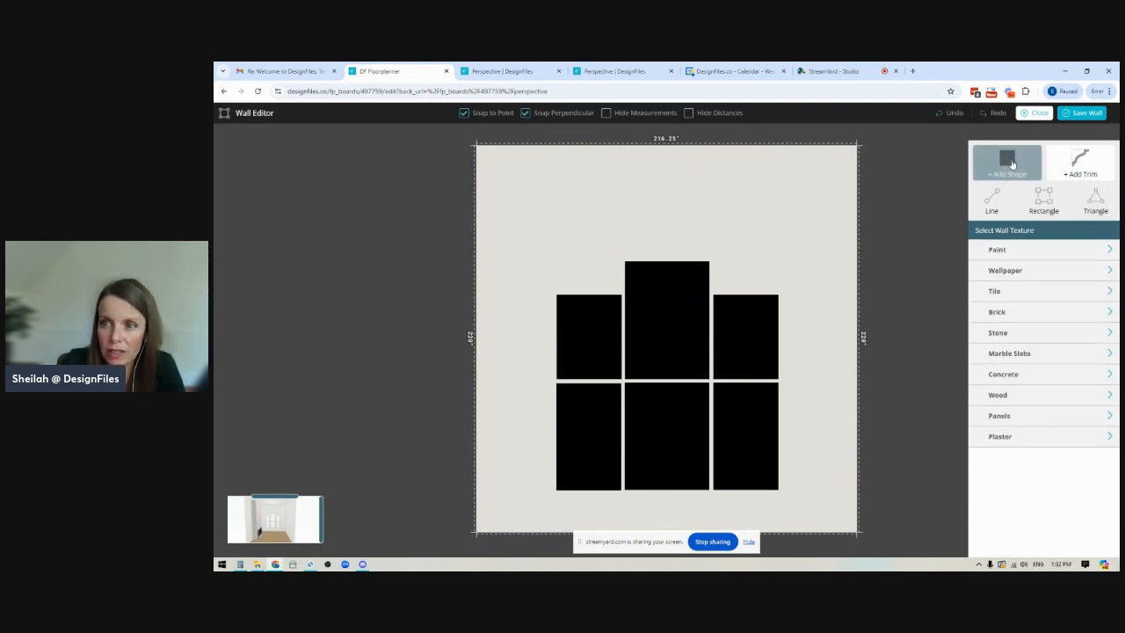
click(991, 204)
click(475, 146)
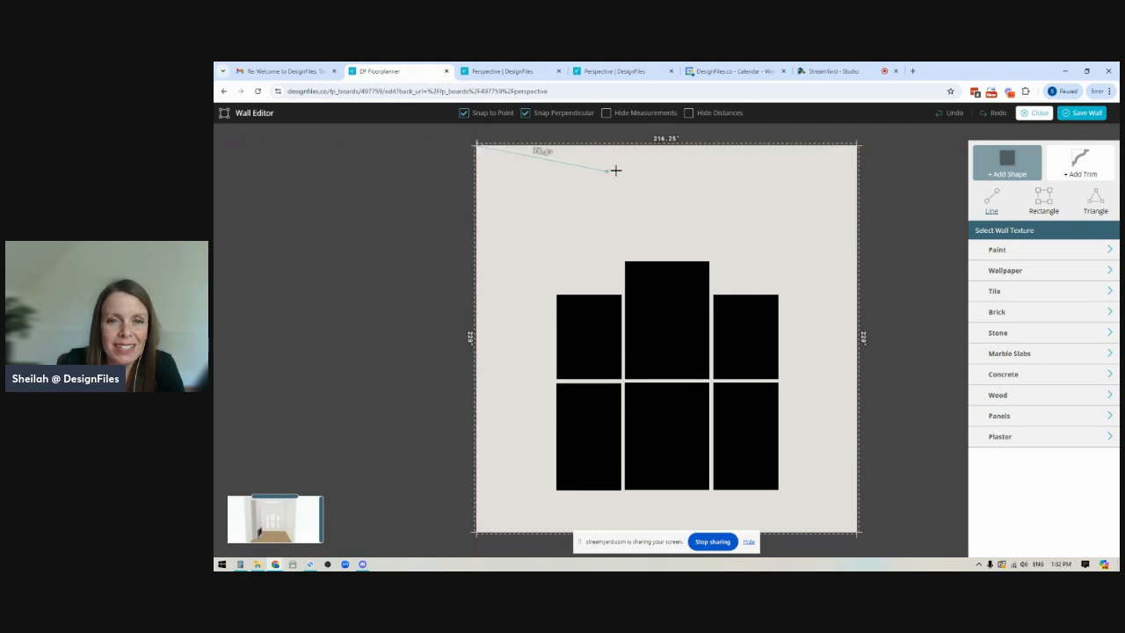
click(666, 145)
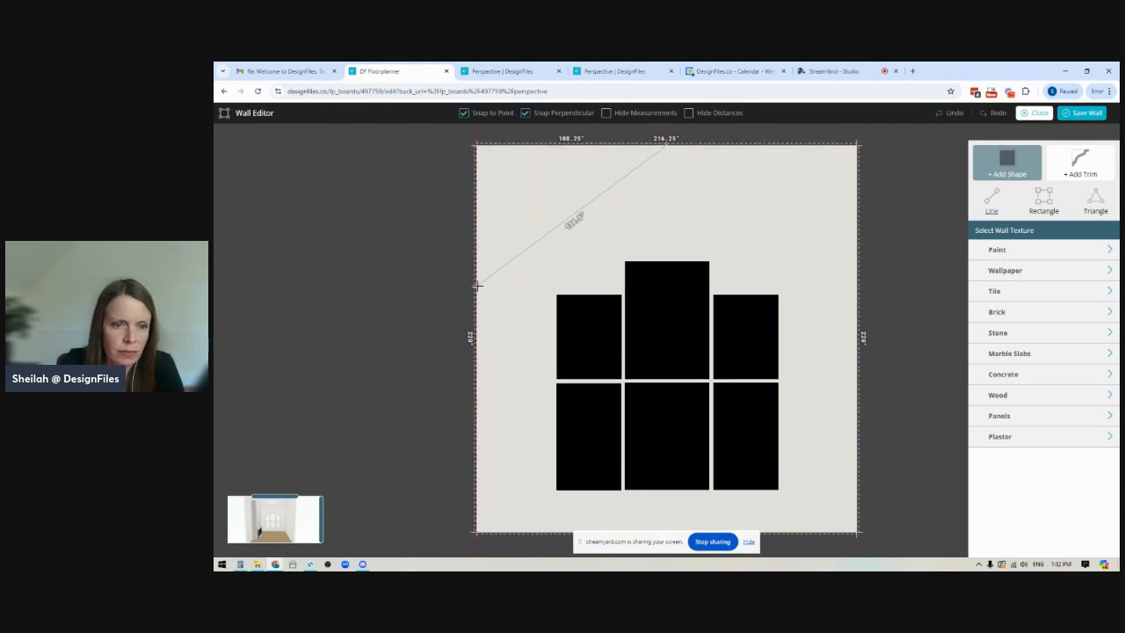
click(474, 272)
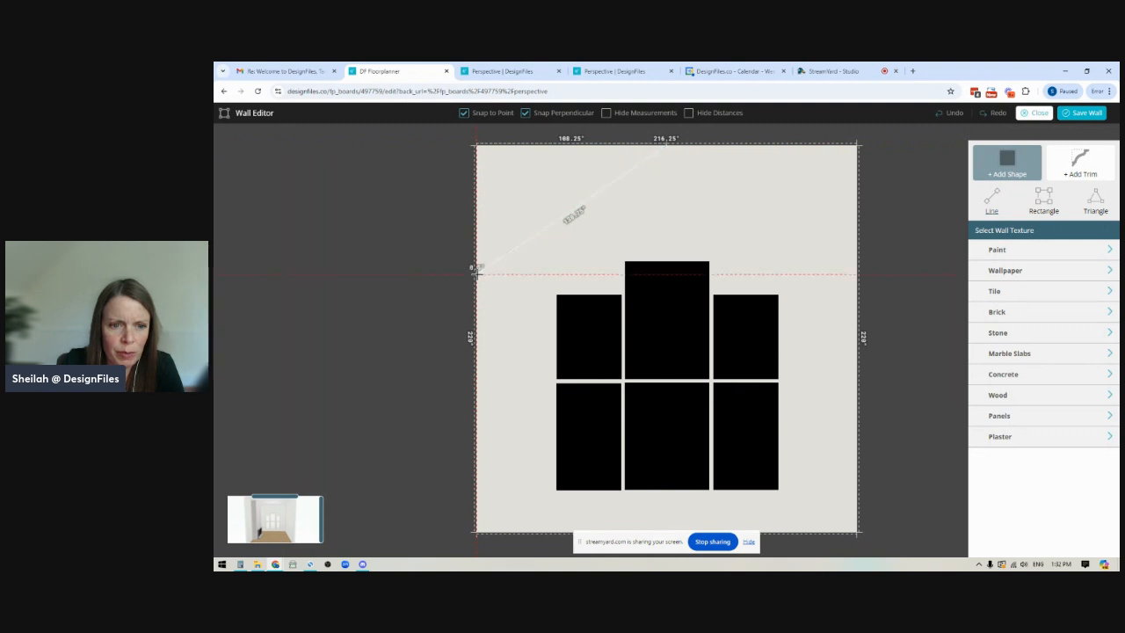
click(474, 145)
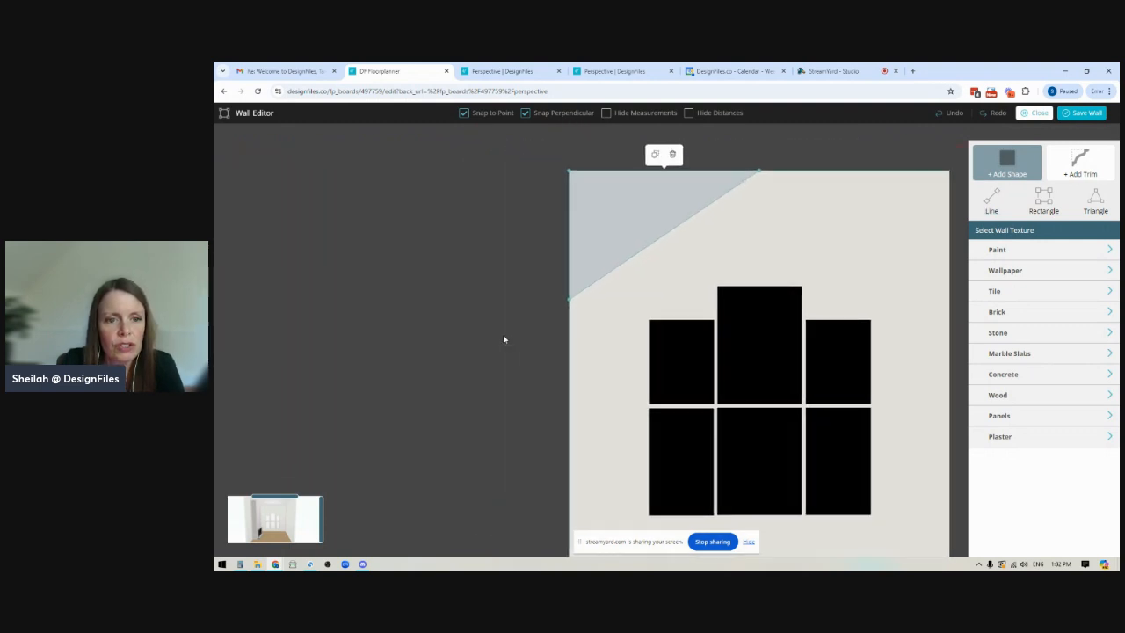
- Move the triangle's lower corner along the wall's left edge so its vertical side measures 72 inches
scroll(502, 334, up, 3)
drag(482, 321, 418, 366)
scroll(420, 366, up, 3)
drag(619, 320, 448, 334)
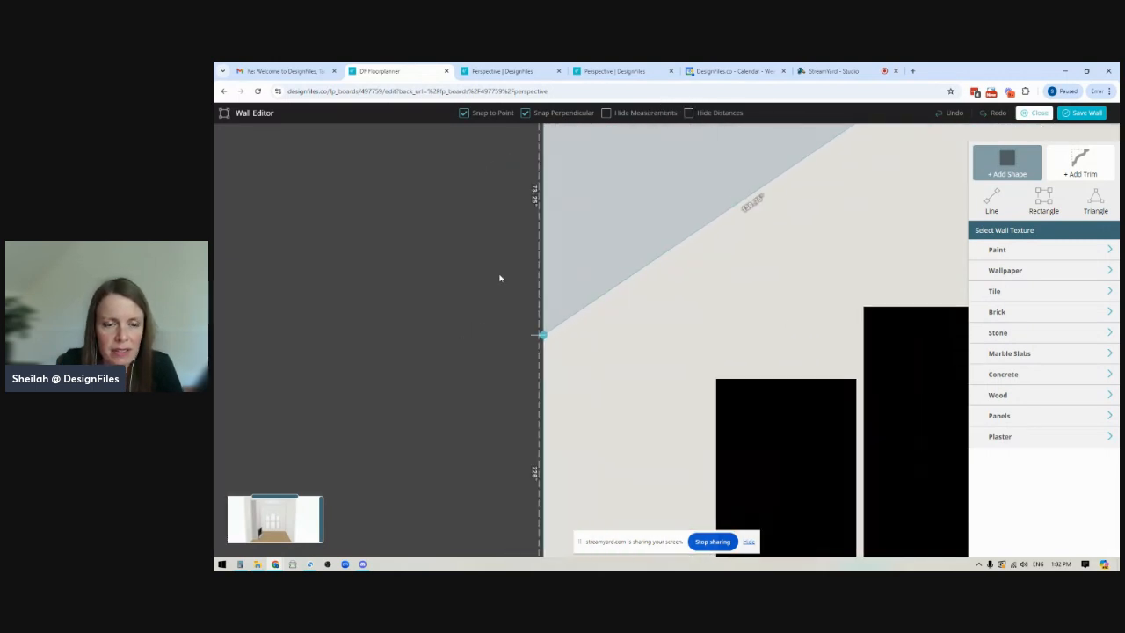
drag(500, 278, 489, 300)
drag(528, 356, 247, 373)
drag(786, 135, 711, 170)
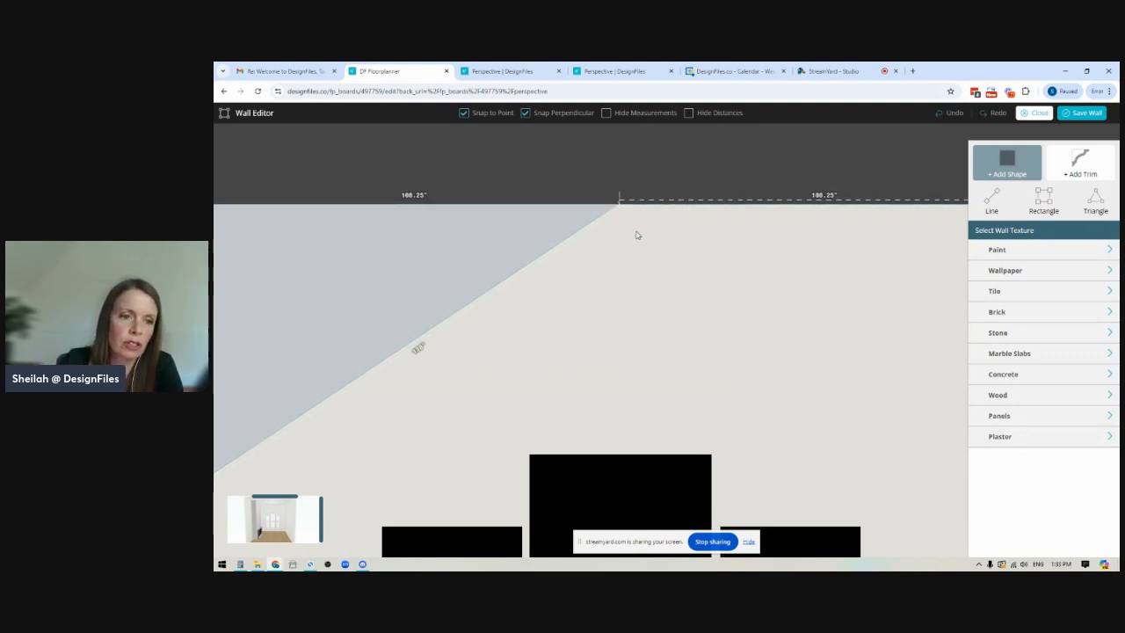
scroll(677, 327, down, 3)
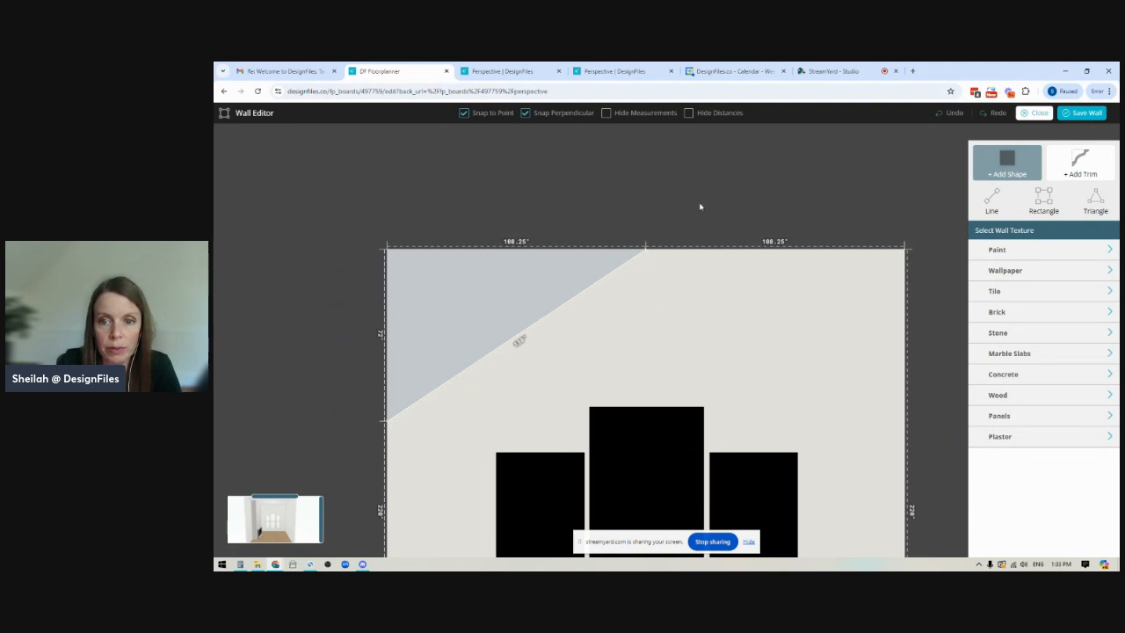
drag(332, 361, 395, 293)
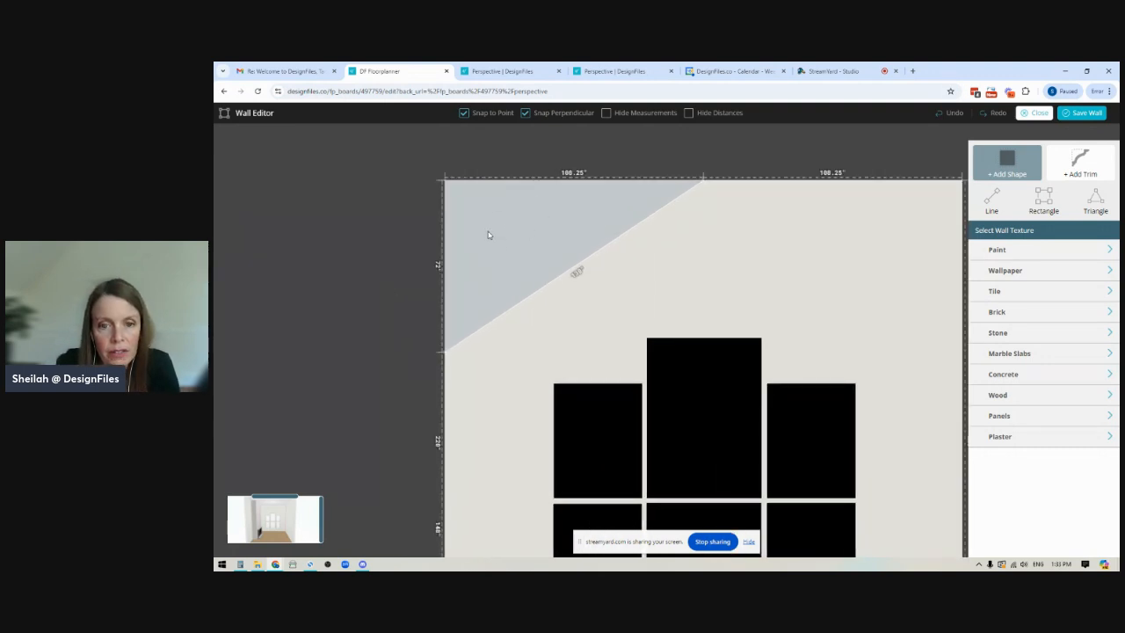
- Paint the corner triangle Ultra White (CC-10) from the paints already used in this design
click(1052, 252)
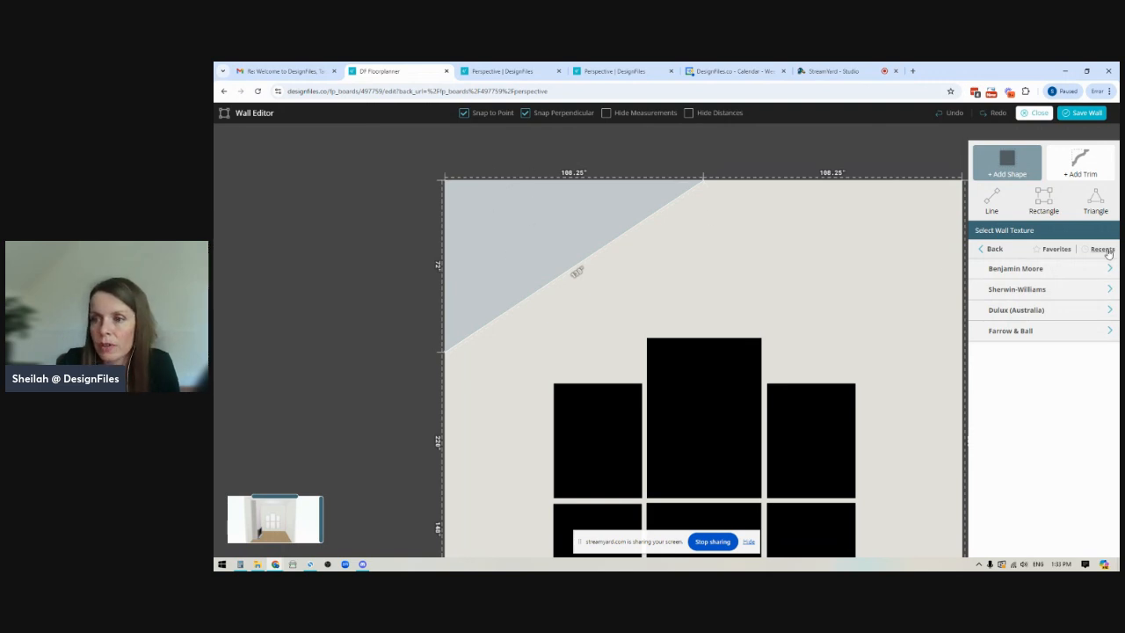
click(1104, 249)
click(995, 249)
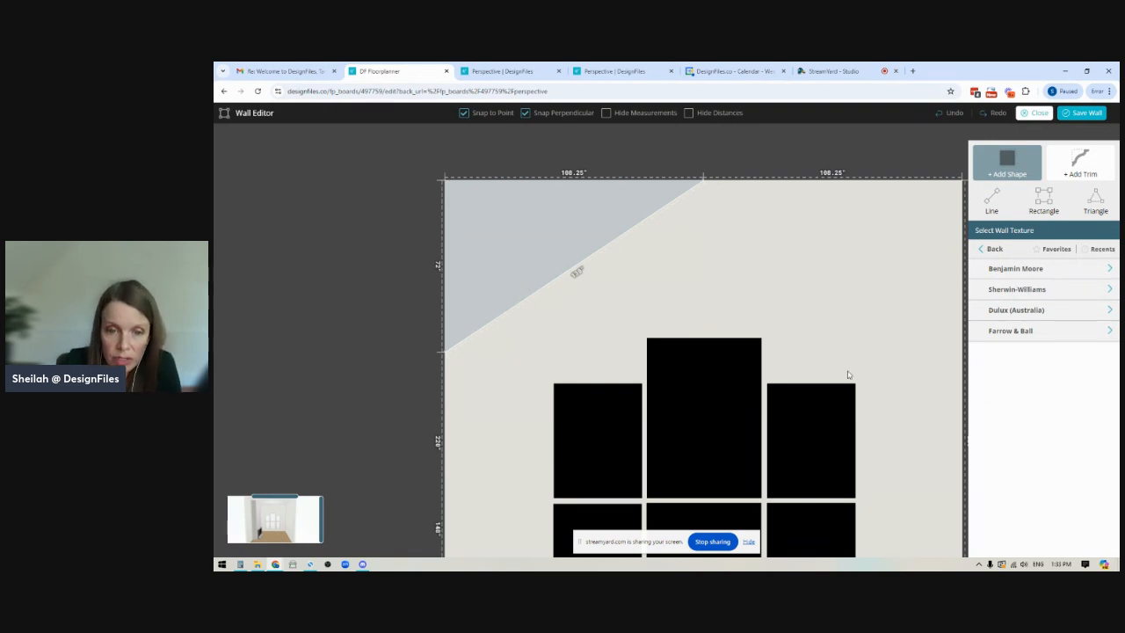
click(1102, 249)
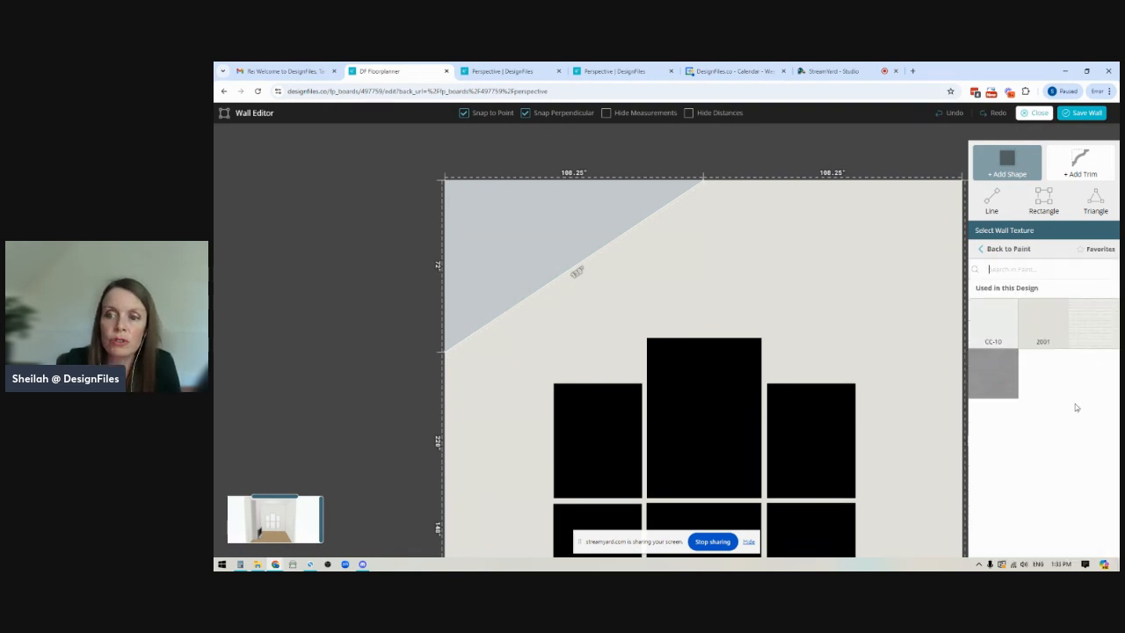
click(993, 322)
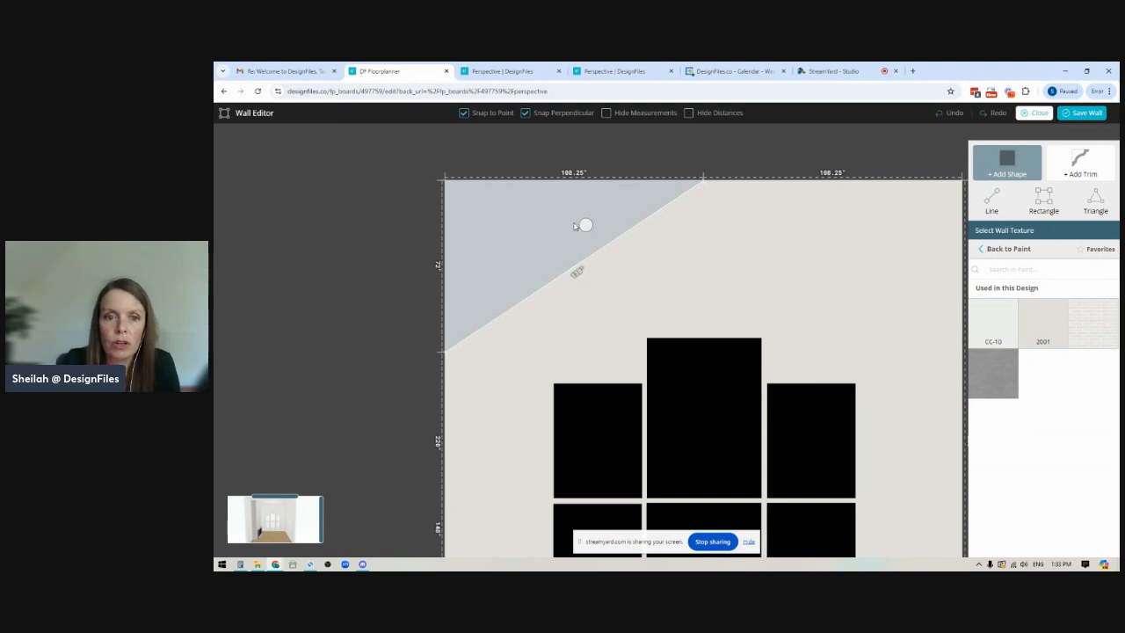
click(551, 230)
scroll(372, 373, down, 2)
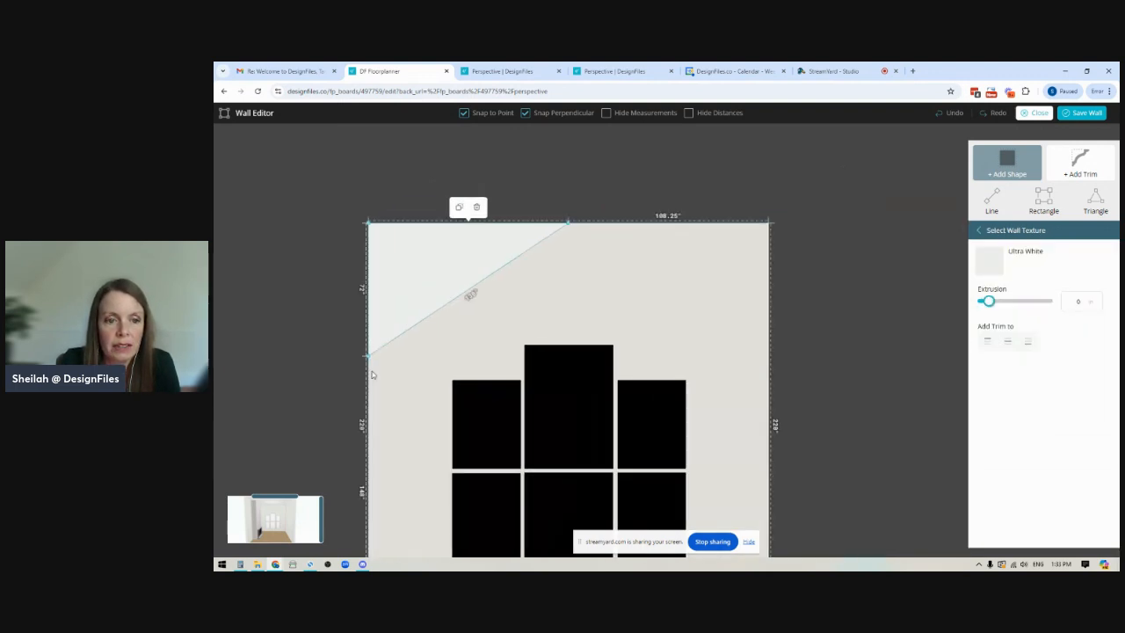
drag(344, 361, 420, 291)
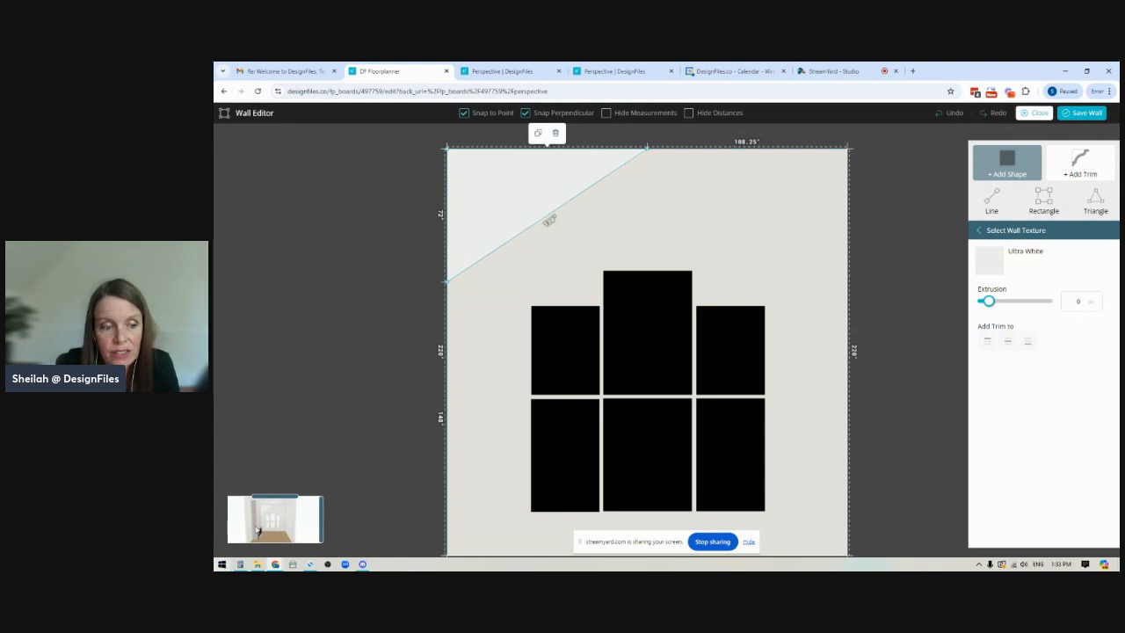
- Preview and save the wall, check the room's wall lengths in the floorplan, and return to the 3D perspective
mouse_move(321, 519)
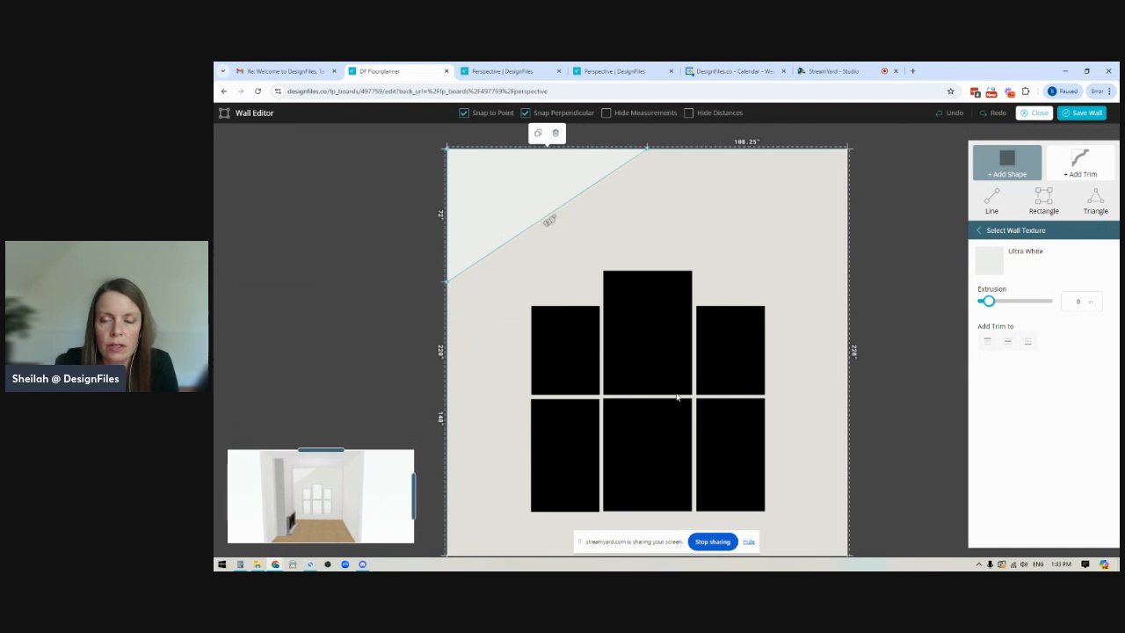
click(1090, 115)
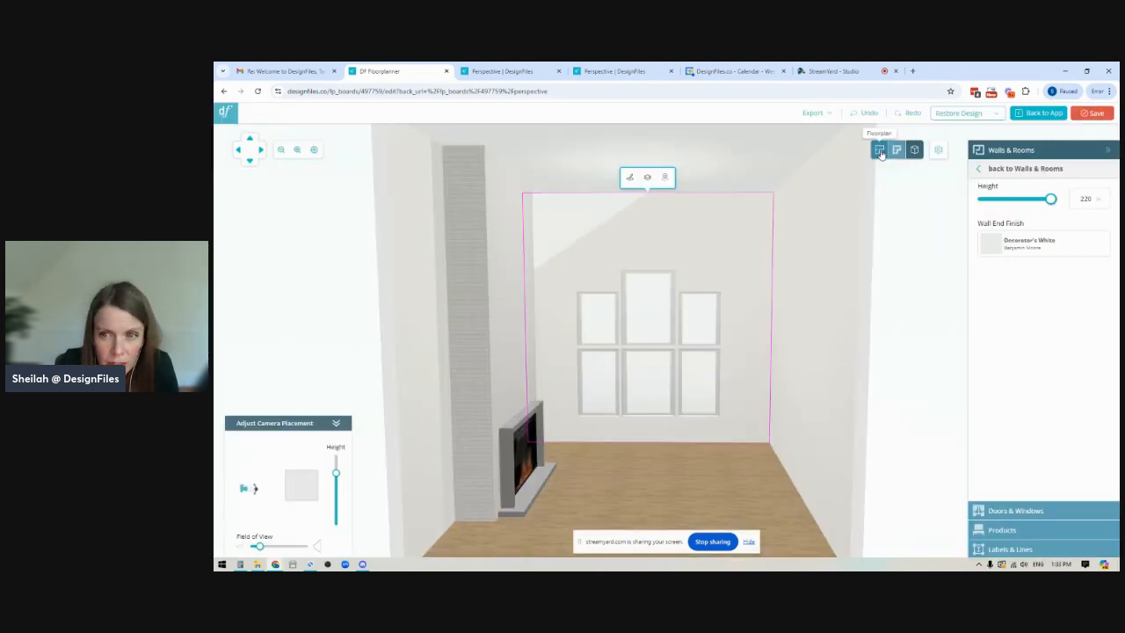
click(880, 152)
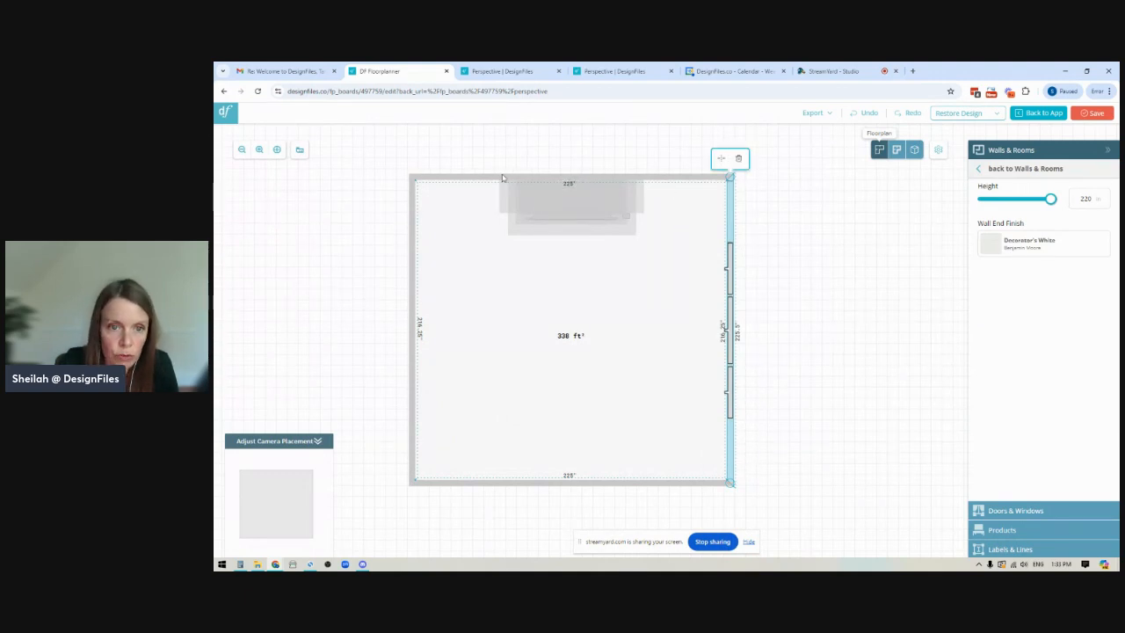
click(914, 150)
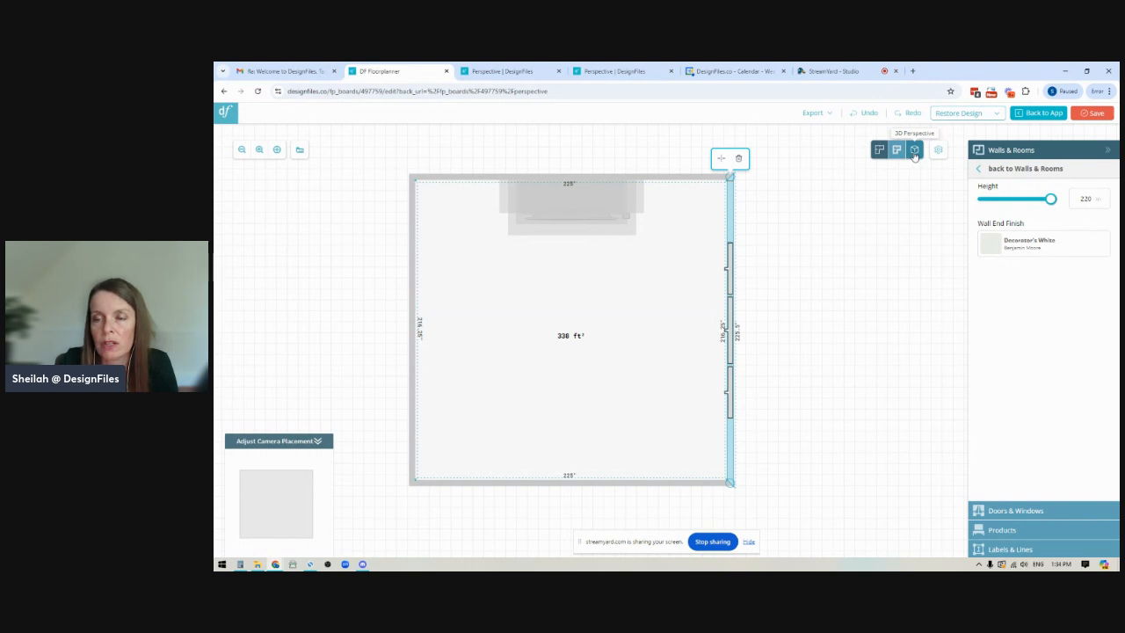
- Open the window wall for editing, extrude the upper-left corner triangle 225 inches, and check it in an enlarged 3D preview
click(657, 255)
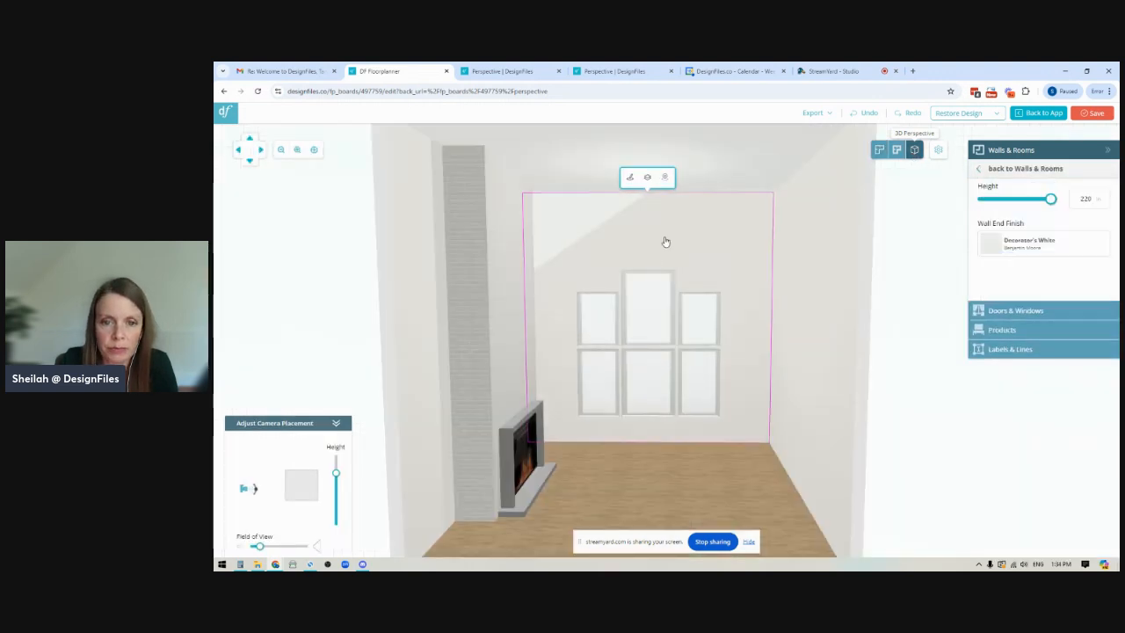
click(633, 180)
click(542, 188)
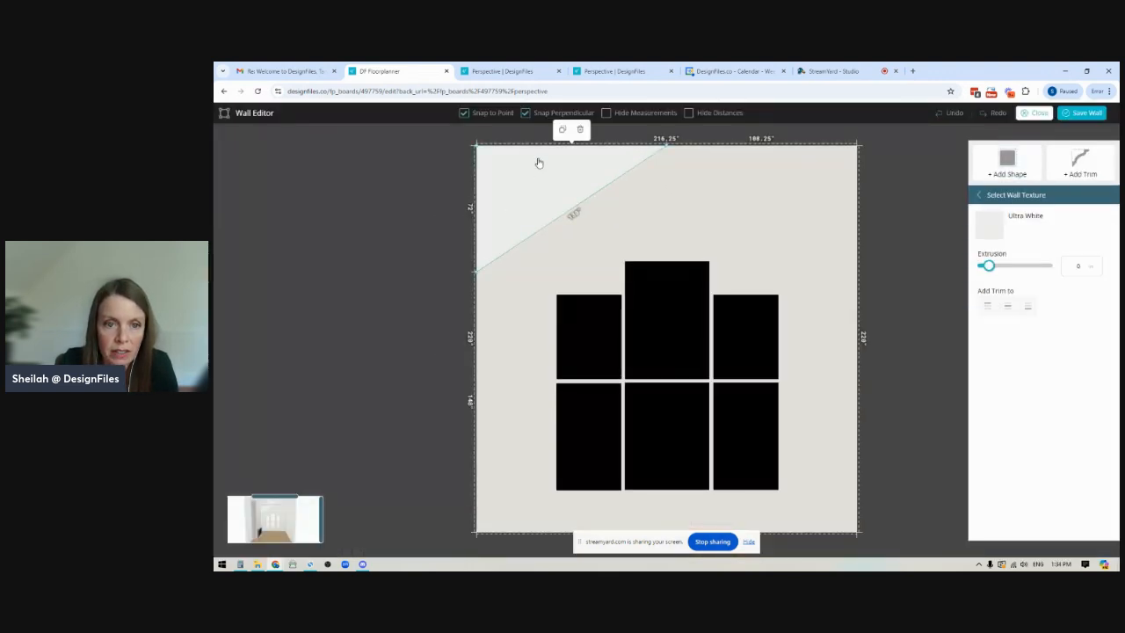
click(1081, 264)
text(225)
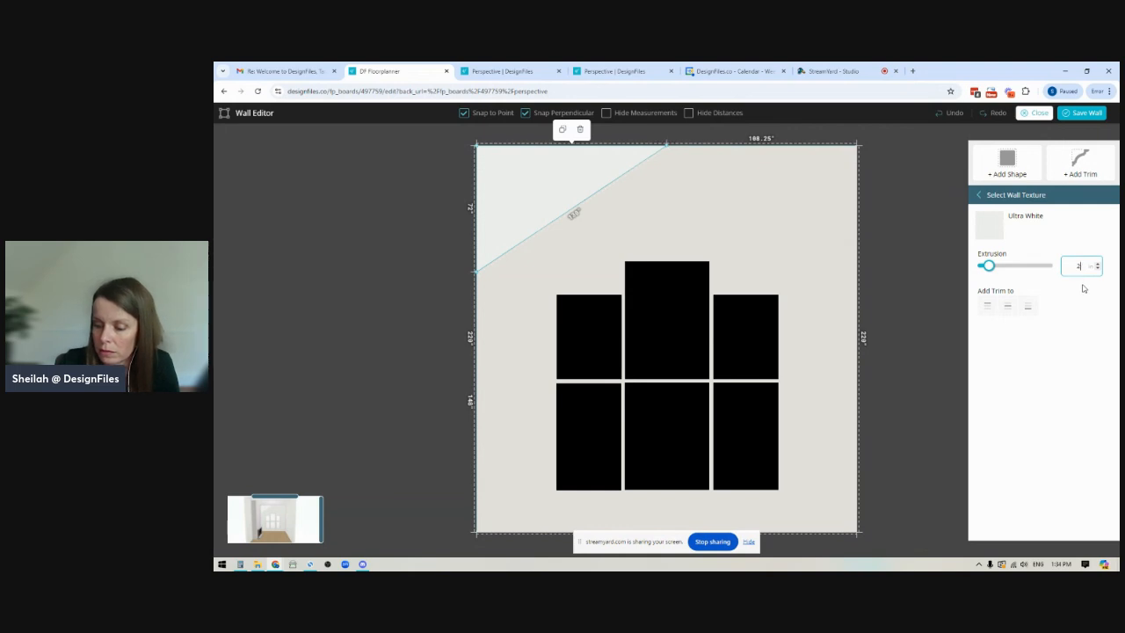
click(323, 514)
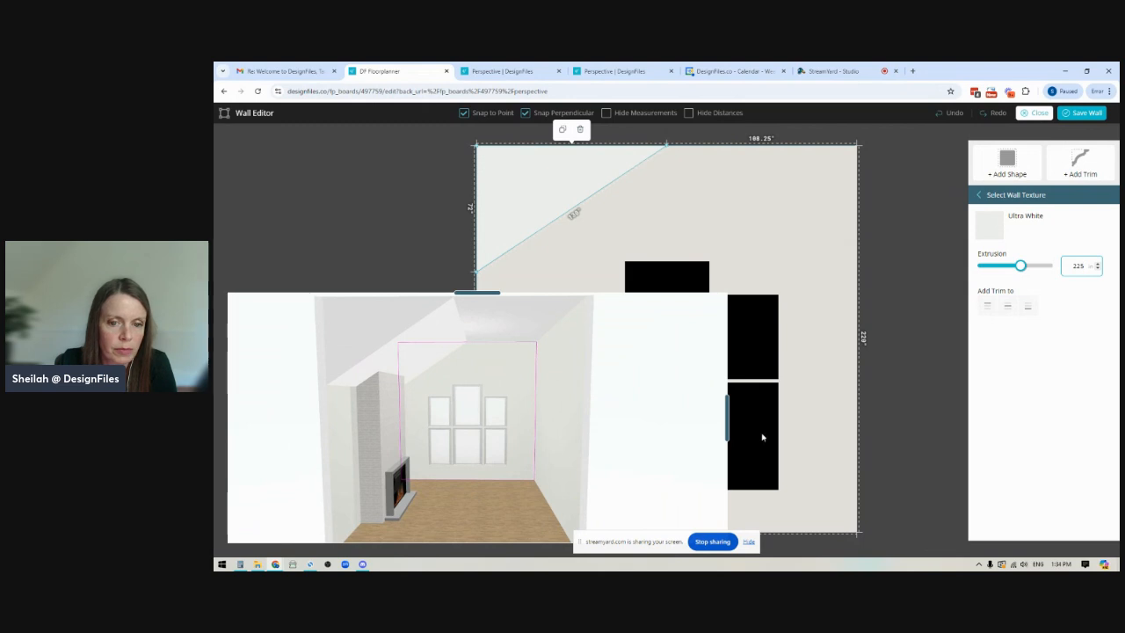
click(728, 418)
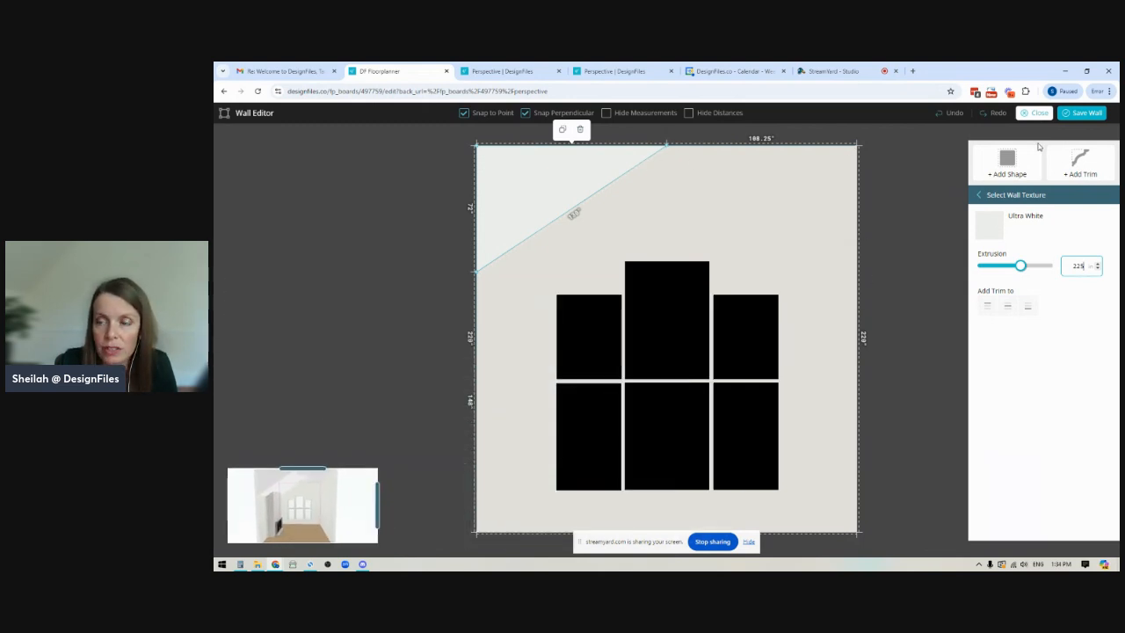
- Draw a matching line-shaped triangle in the wall's upper-right corner, from the top edge's midpoint to 72 inches down the right edge
click(1007, 163)
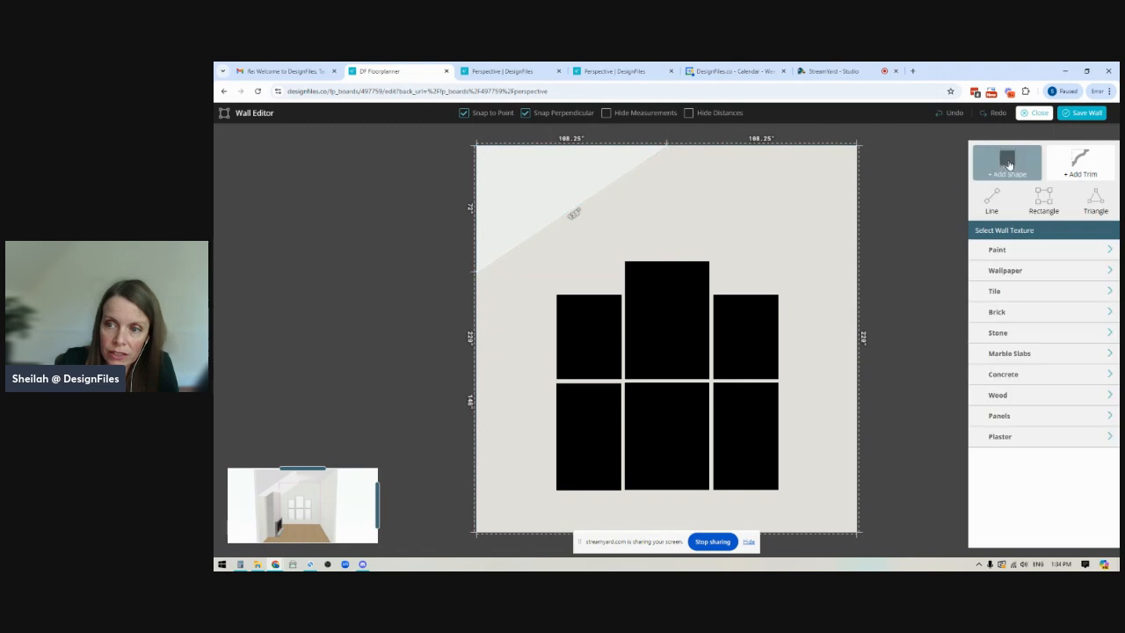
click(993, 202)
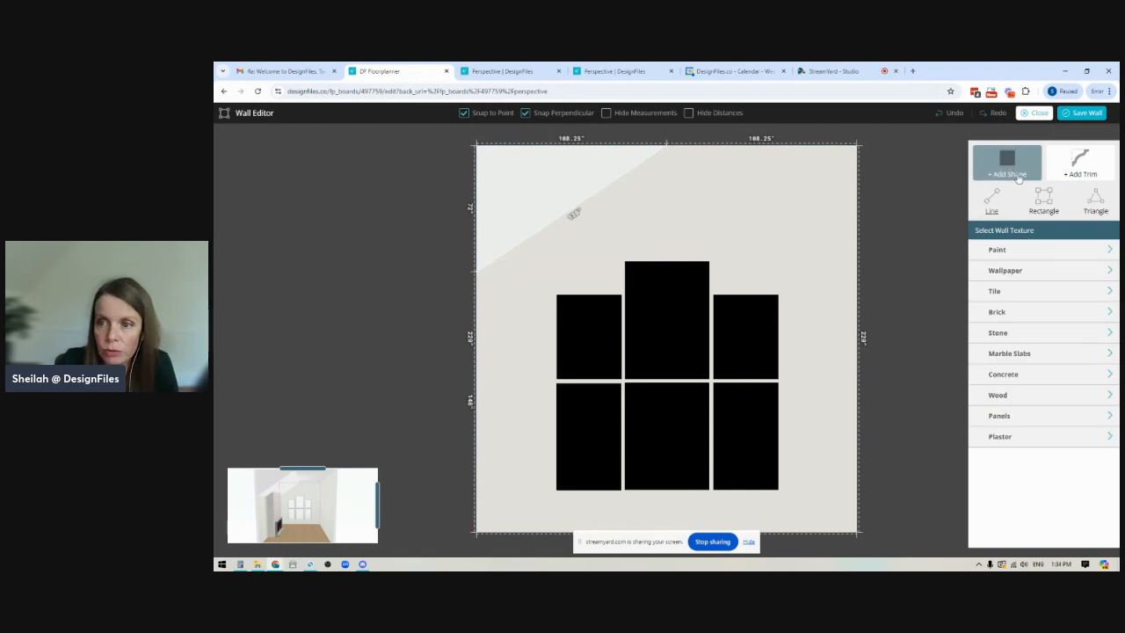
click(857, 144)
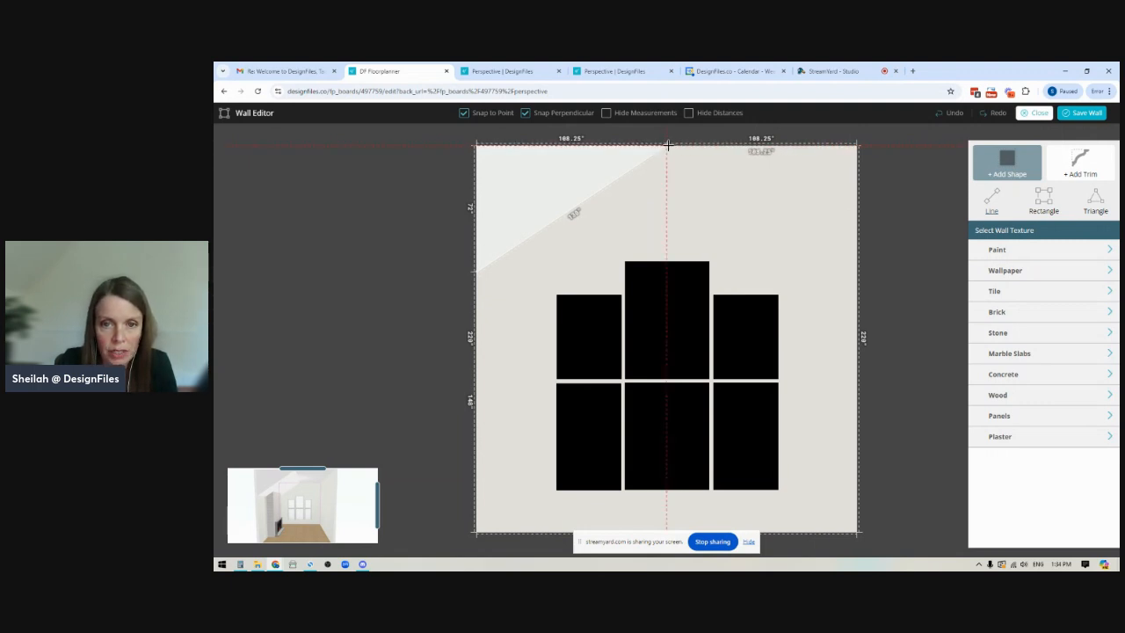
click(667, 145)
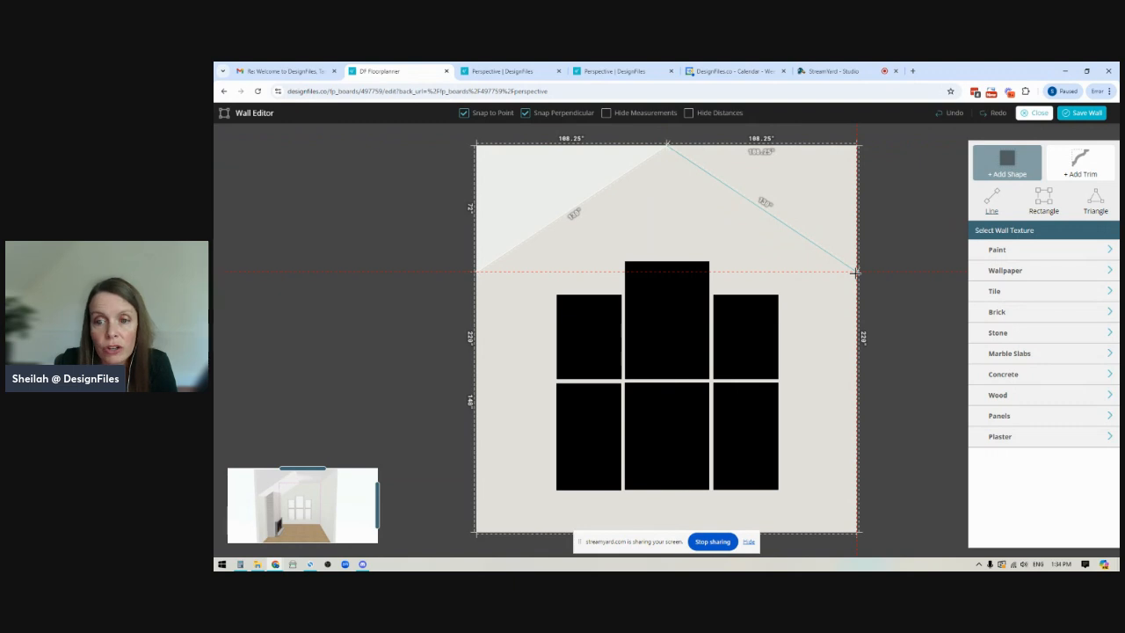
click(855, 272)
click(857, 143)
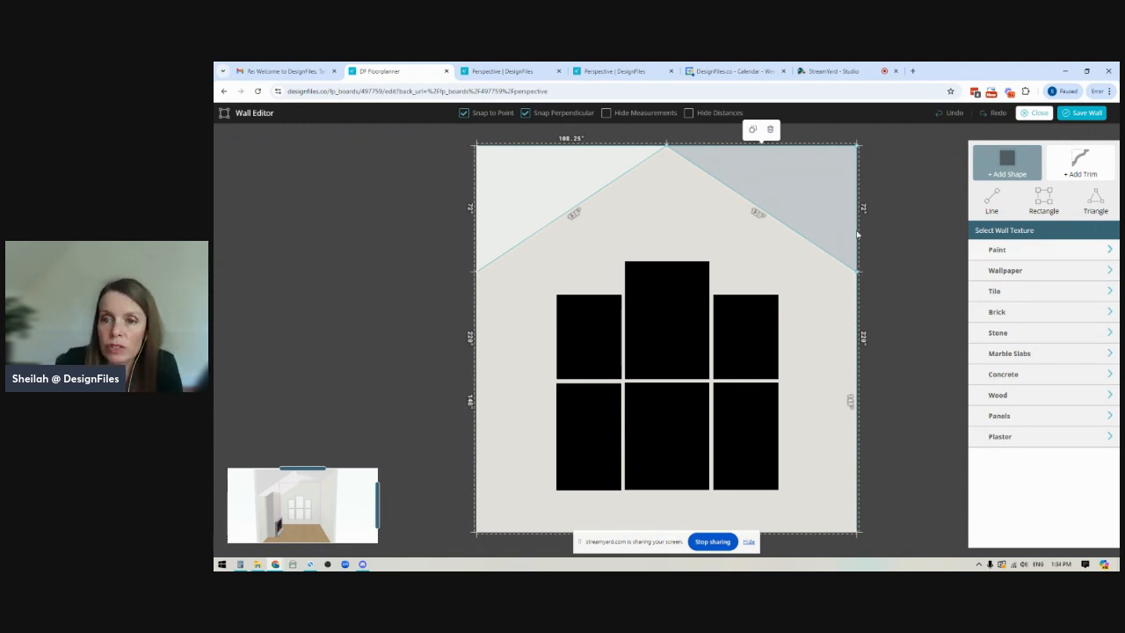
- Paint the upper-right corner triangle Ultra White from the recently used paints
click(975, 253)
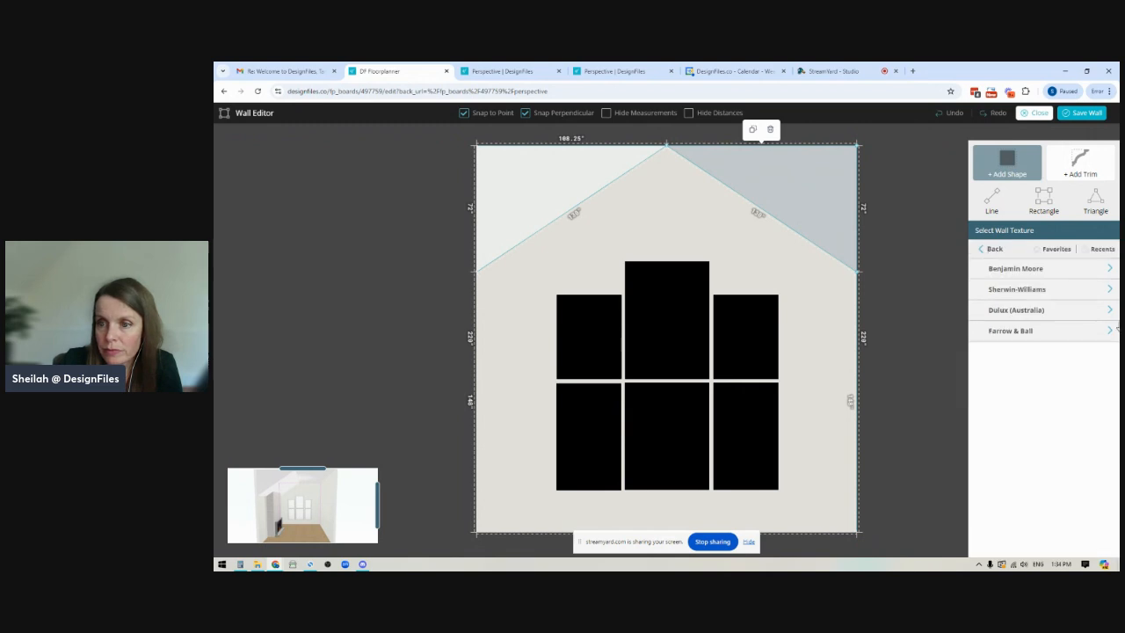
click(1100, 249)
drag(992, 323, 788, 180)
- Extrude the upper-right corner triangle 225 inches and save the wall
drag(1085, 302, 1063, 303)
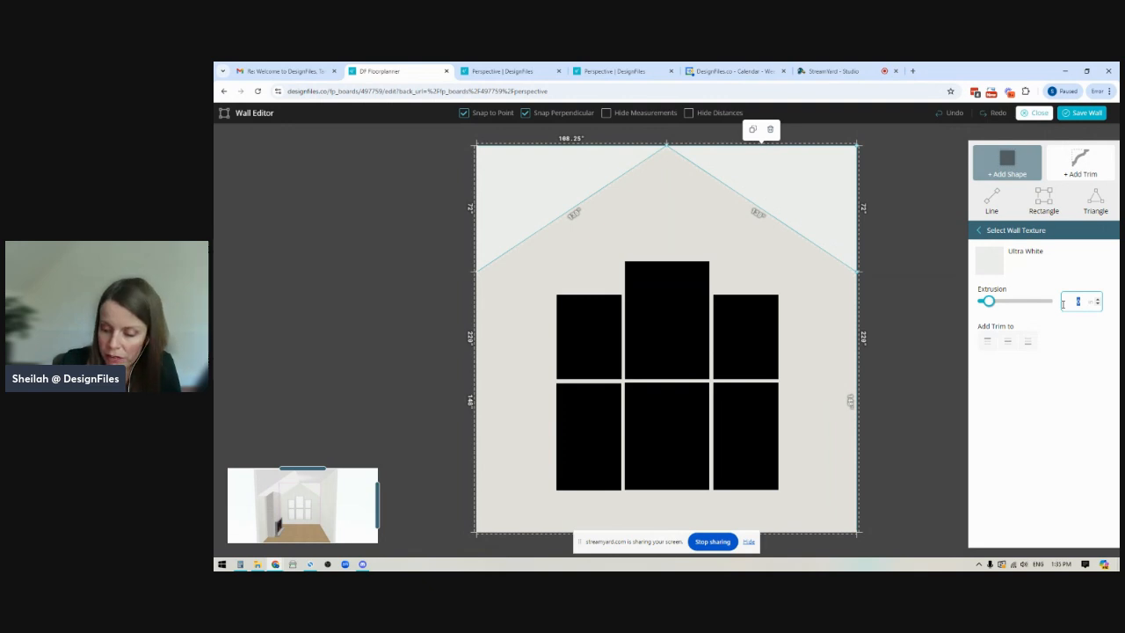
text(225)
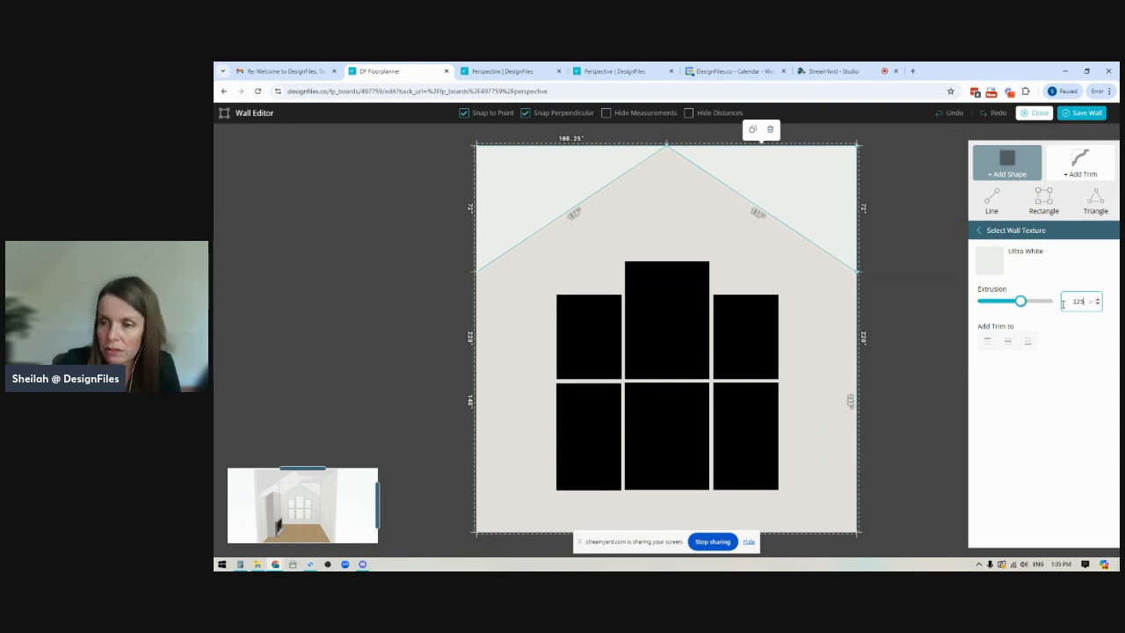
click(1087, 112)
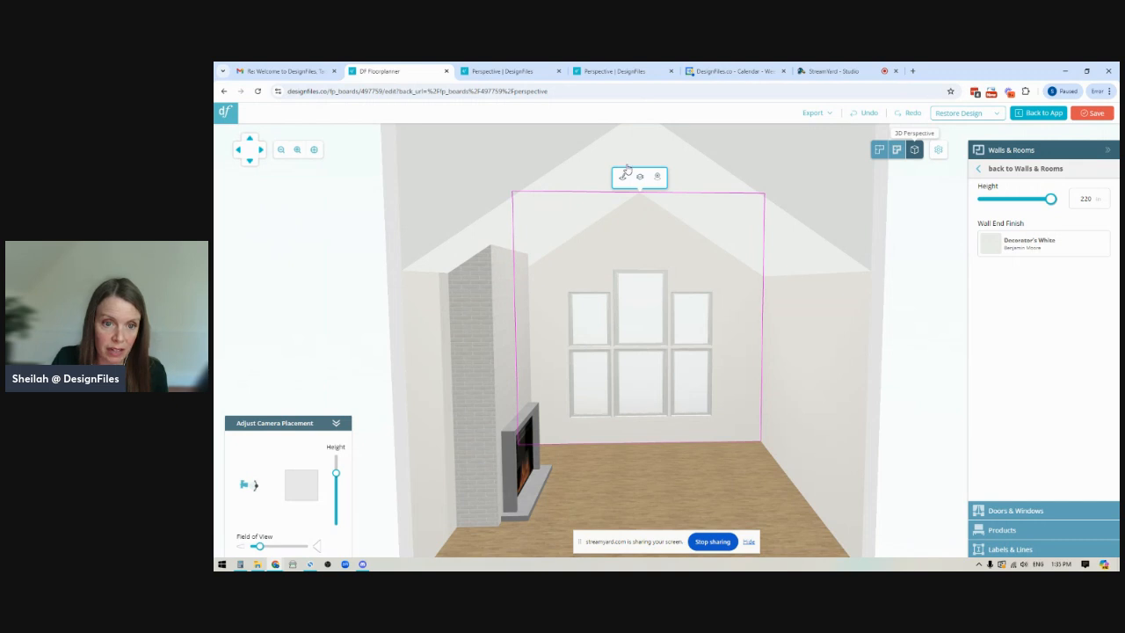
- Search the products for "beam" and place the Wood beam_Chestnut on the room's floor
click(1007, 528)
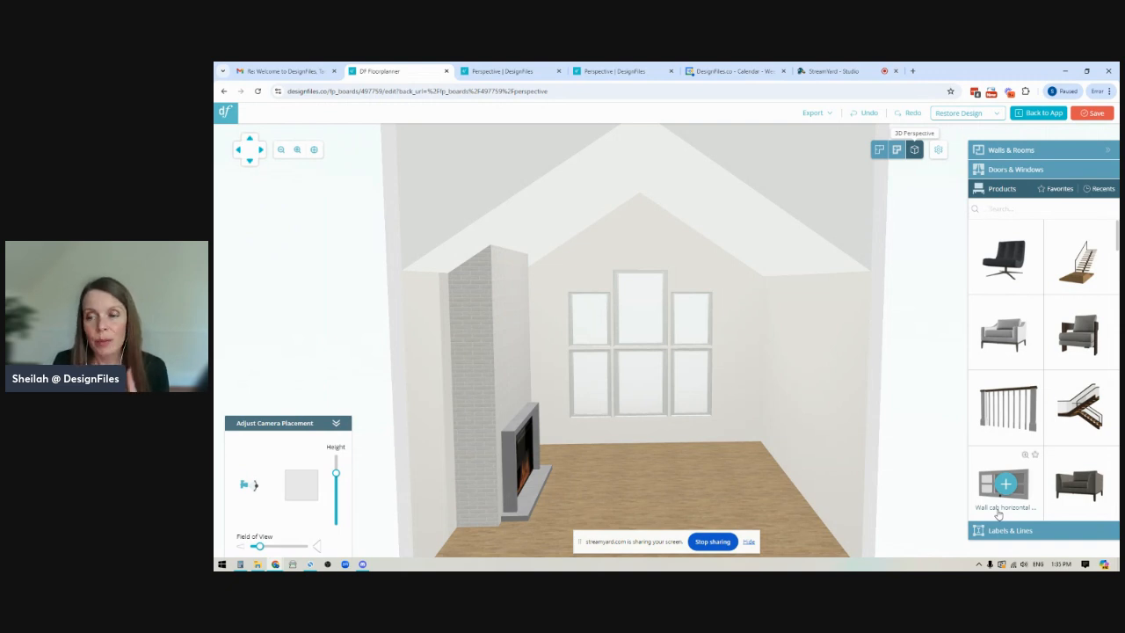
text(int)
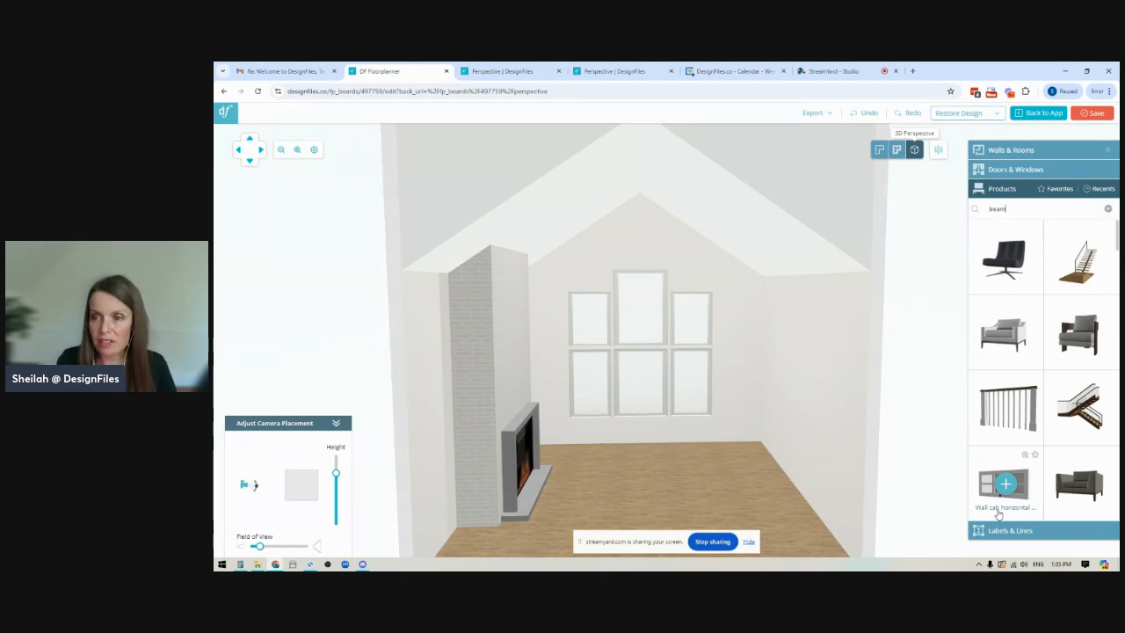
drag(1006, 408, 653, 484)
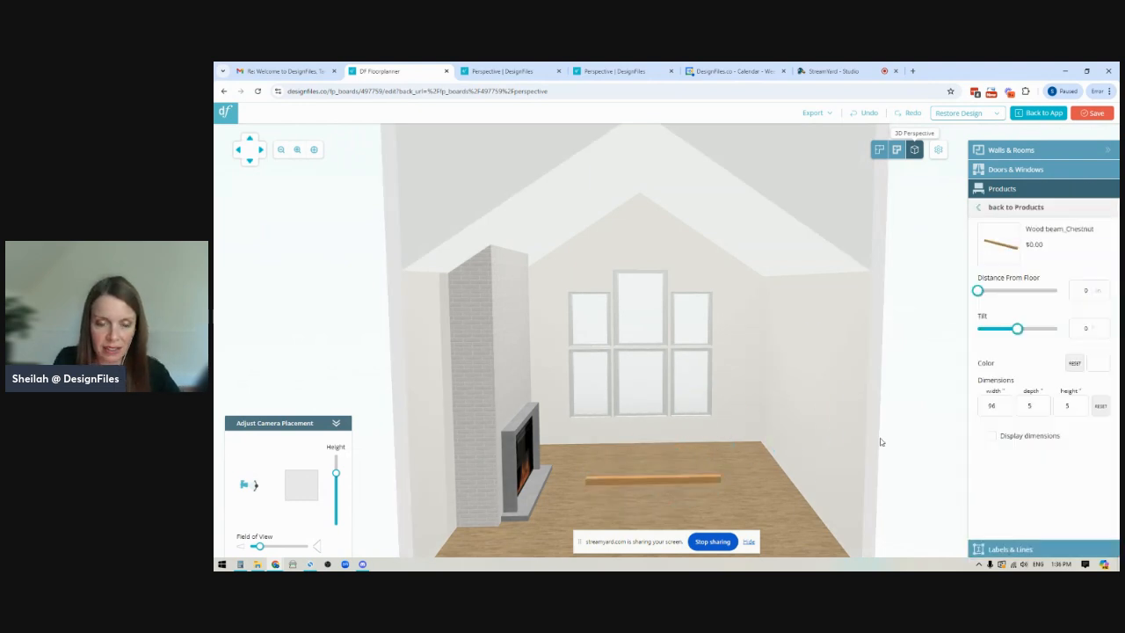
- In the floorplan, rotate the chestnut beam perpendicular to the window wall and move it near the room's centre
click(877, 151)
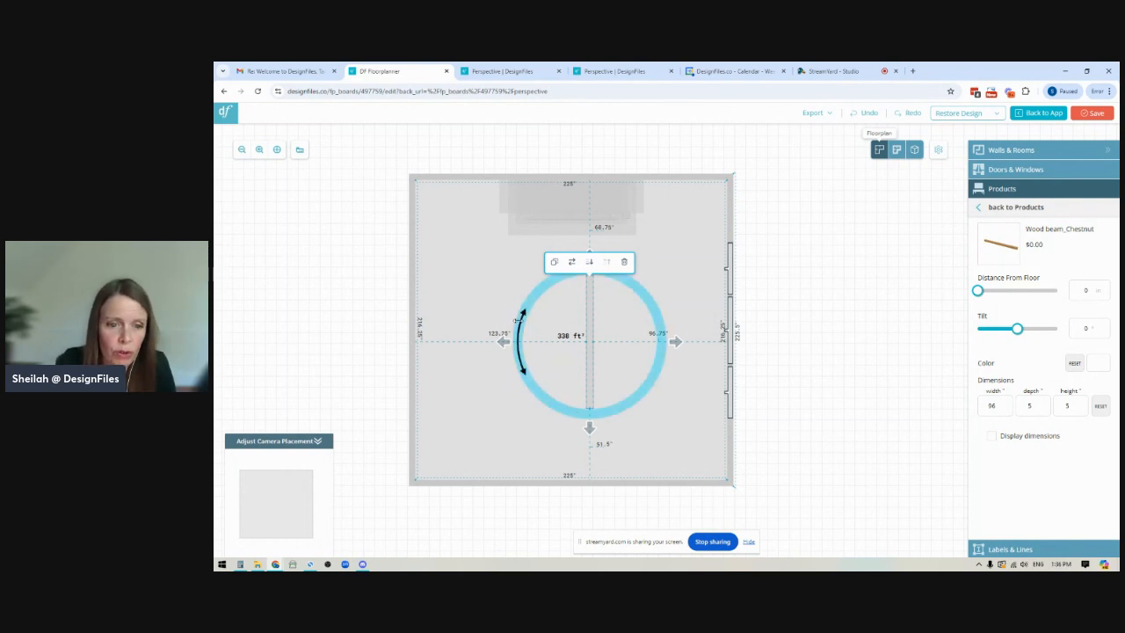
drag(522, 344, 587, 270)
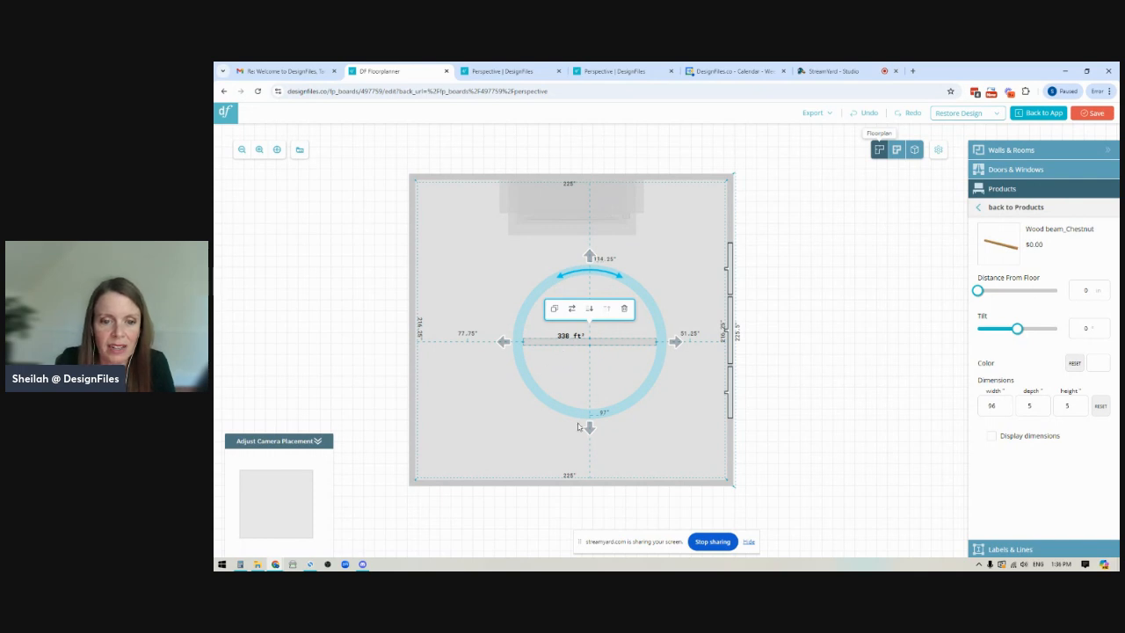
drag(590, 427, 600, 404)
drag(500, 322, 453, 322)
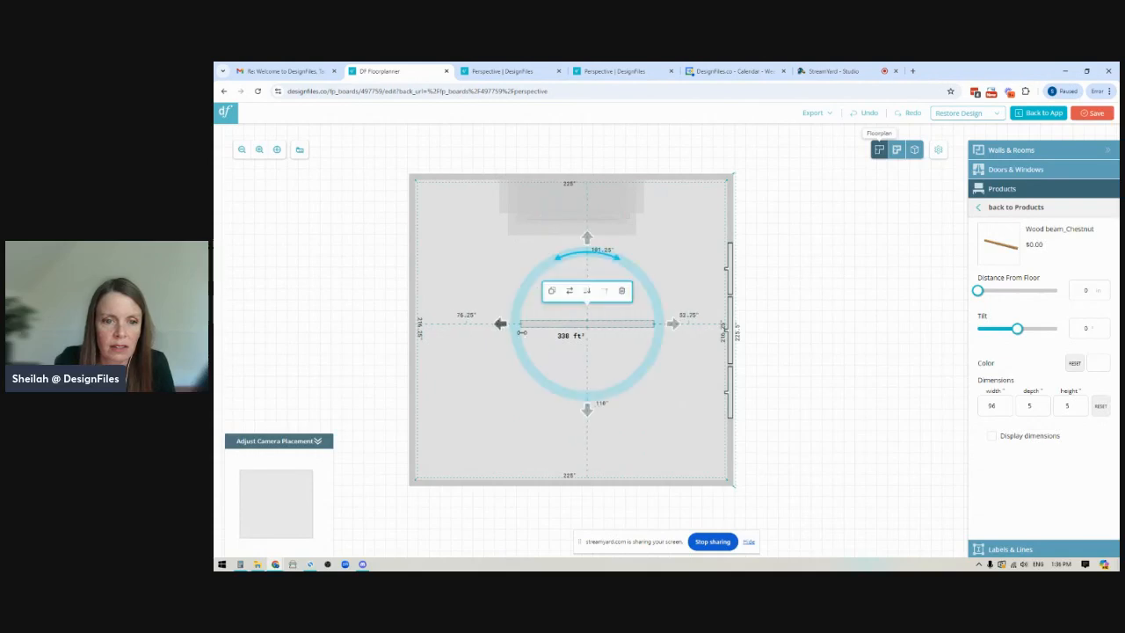
mouse_move(559, 323)
mouse_down()
mouse_move(461, 309)
mouse_move(605, 299)
mouse_move(501, 369)
mouse_move(530, 289)
mouse_move(593, 337)
mouse_move(557, 336)
mouse_move(567, 343)
mouse_up()
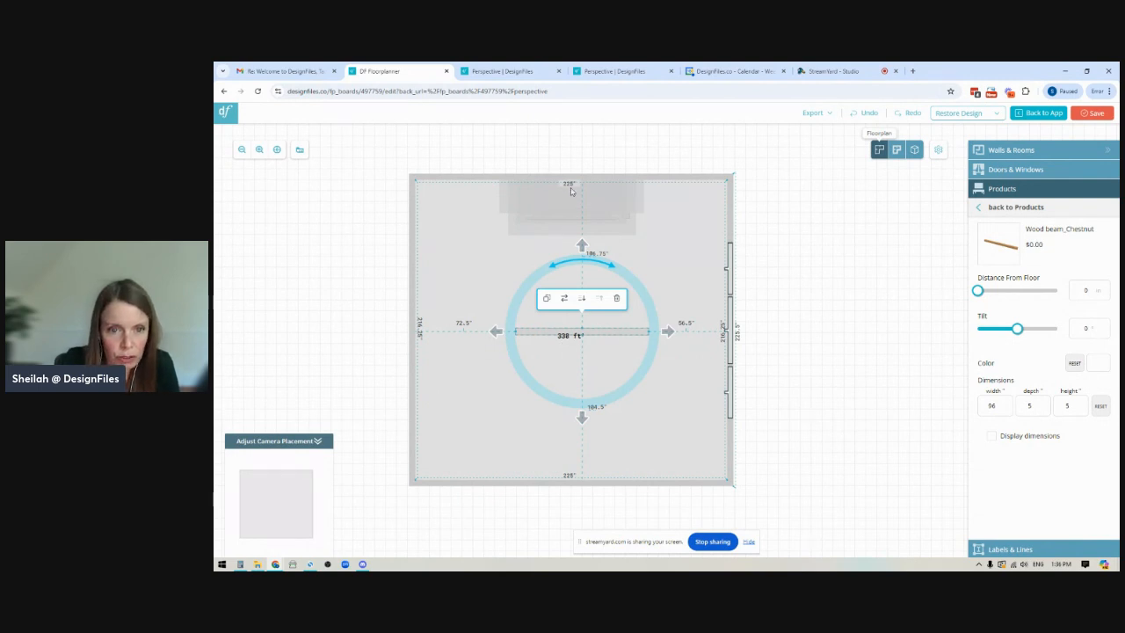
- Set the chestnut beam's dimensions to 225 inches wide, 7 inches deep and 7 inches high
drag(1000, 406, 984, 406)
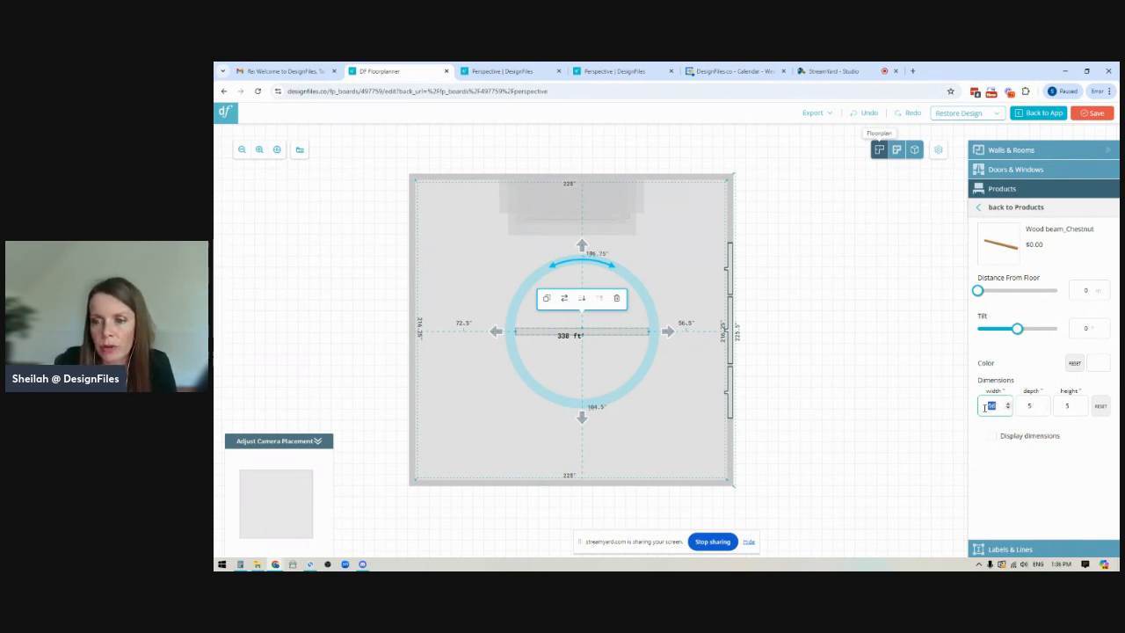
text(225)
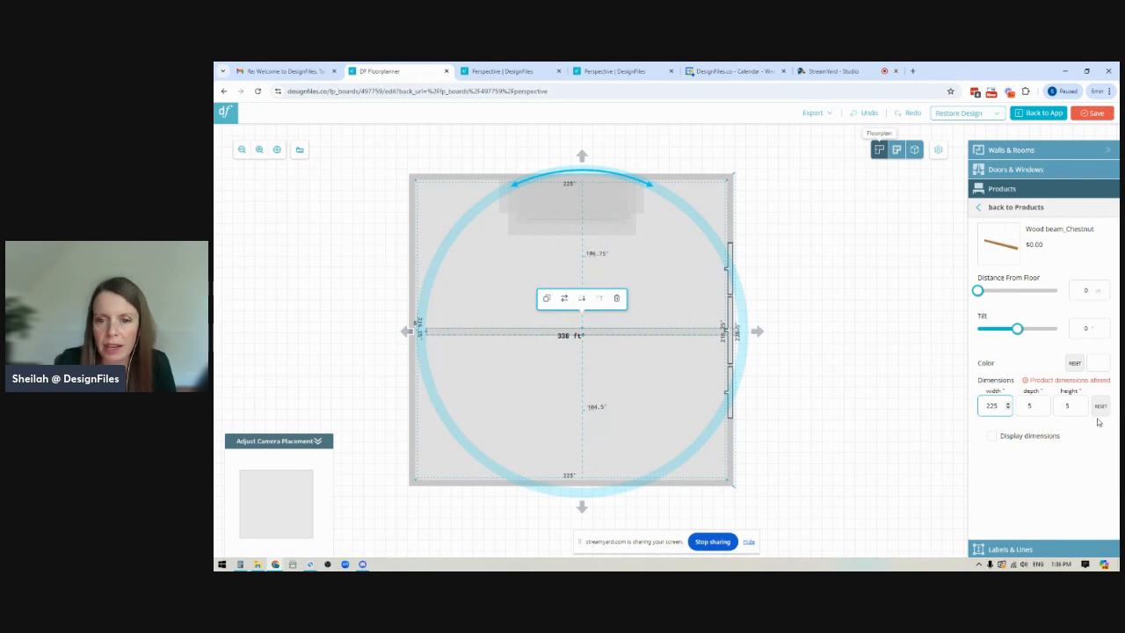
drag(1044, 408, 1020, 405)
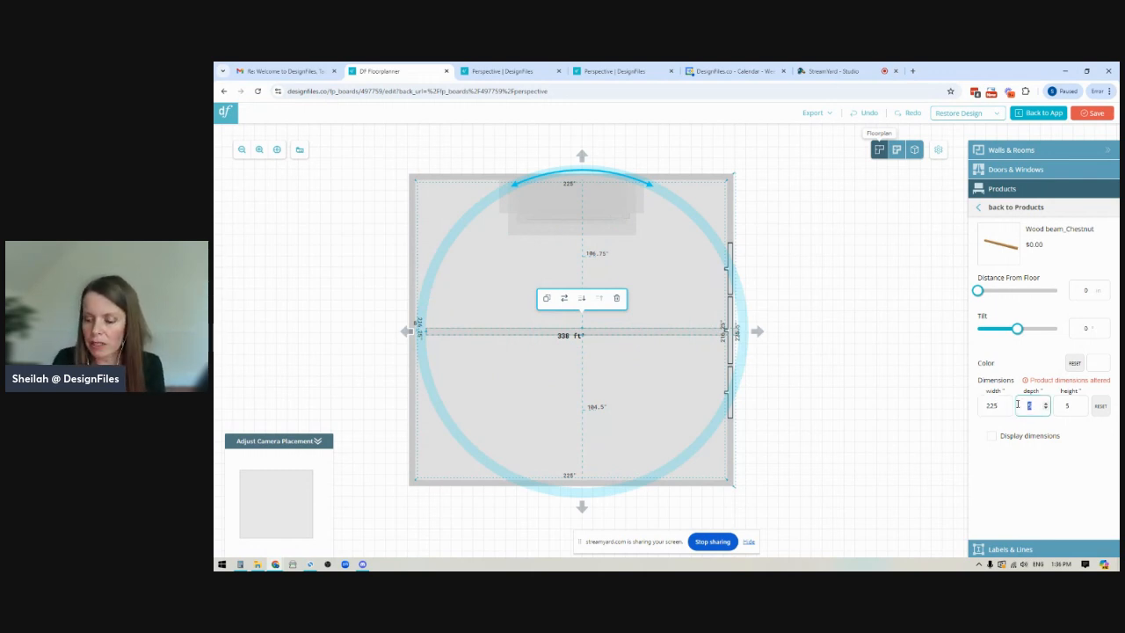
text(7)
key(Tab)
text(7)
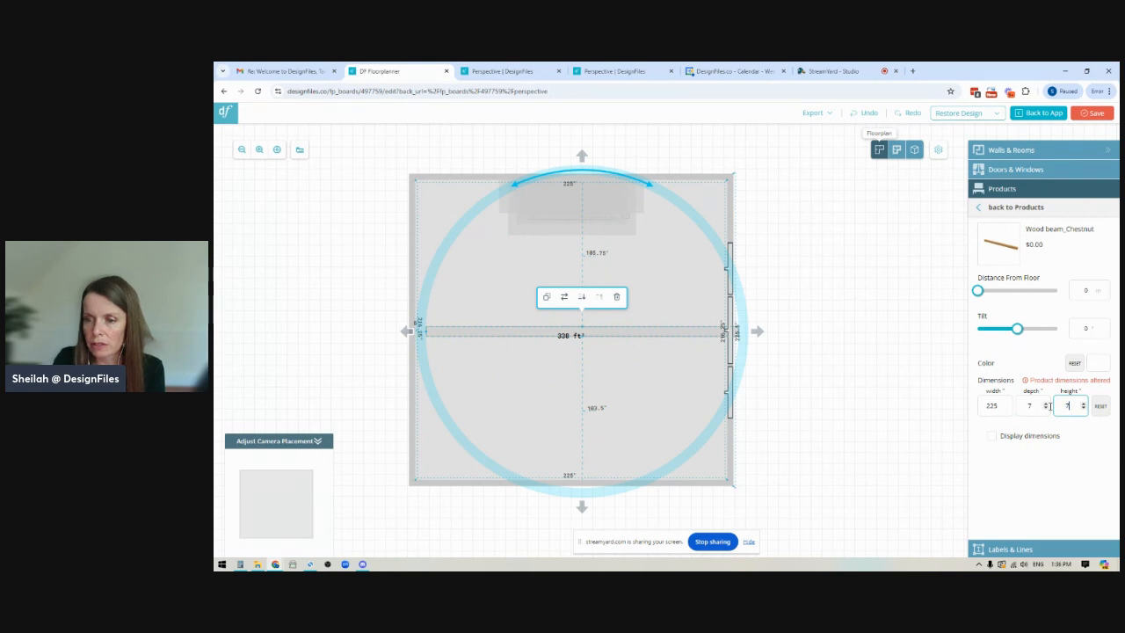
- Shift the resized beam so it is centred in the room, and return to the 3D perspective
drag(530, 333, 516, 334)
key(Up)
key(Up)
key(Up)
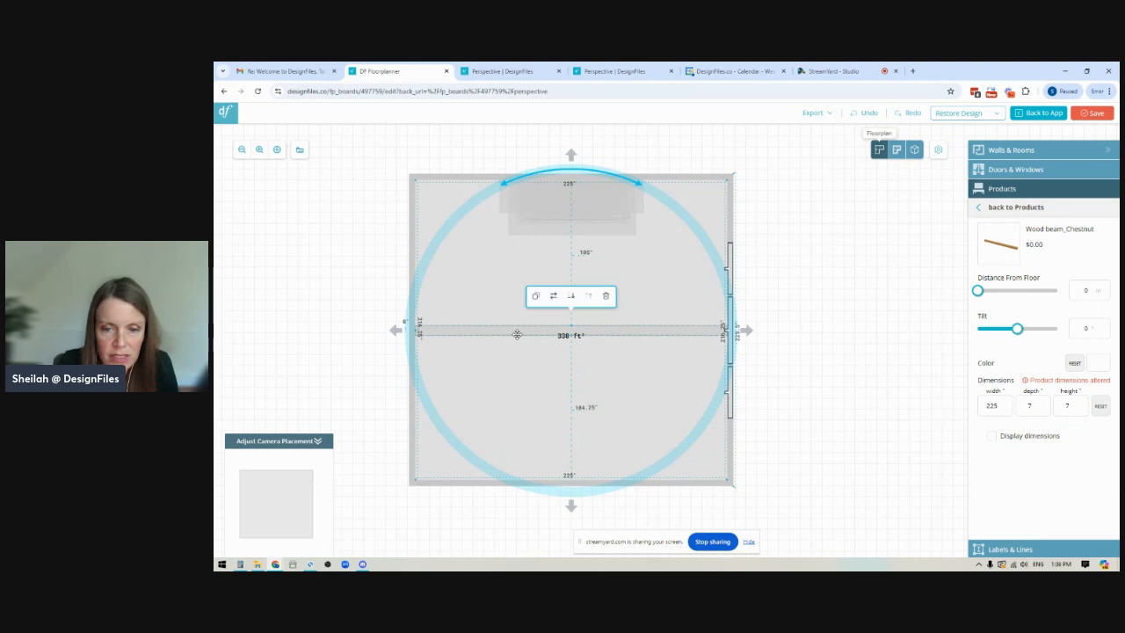
click(915, 150)
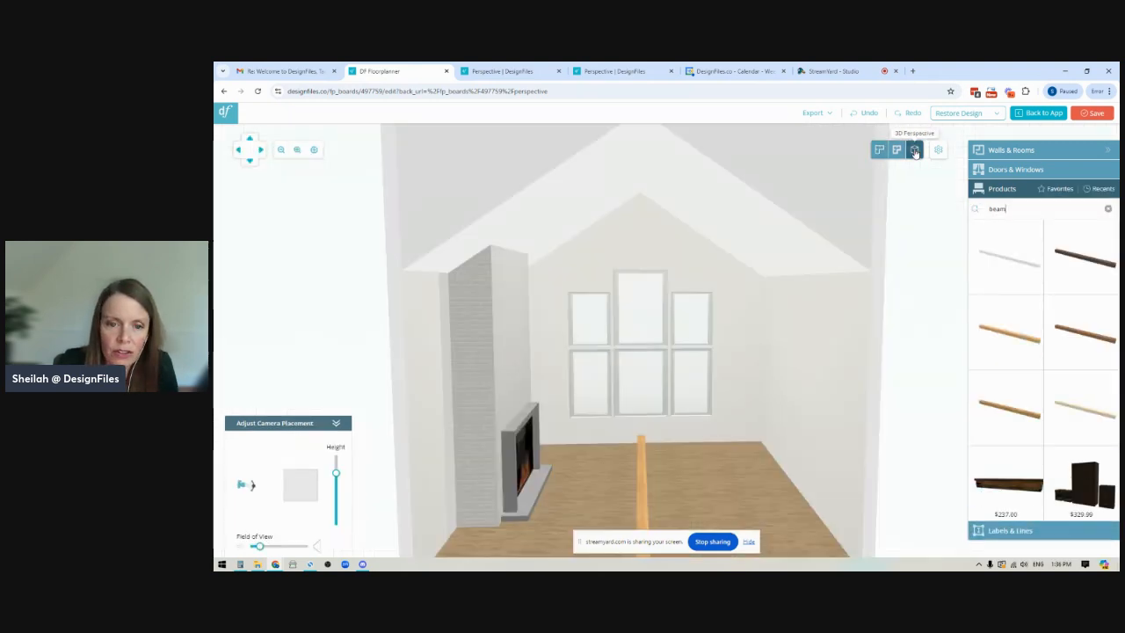
- Raise the chestnut beam to a distance of 220 inches from the floor and check its position from a higher viewpoint
click(643, 491)
drag(643, 471, 646, 439)
drag(977, 290, 1044, 297)
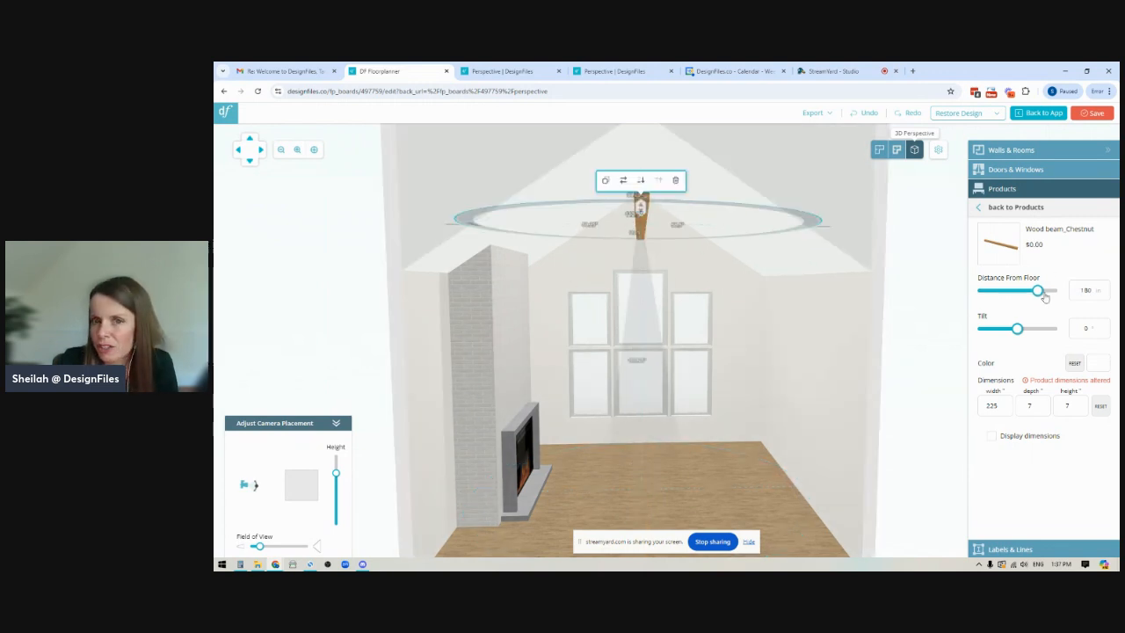
click(723, 501)
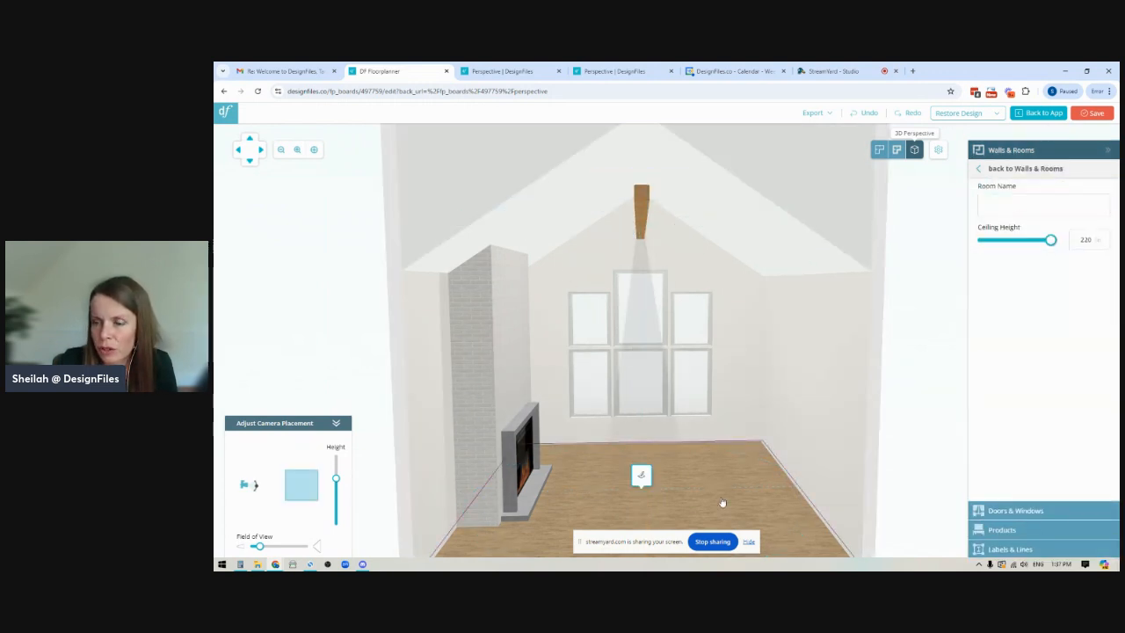
click(642, 207)
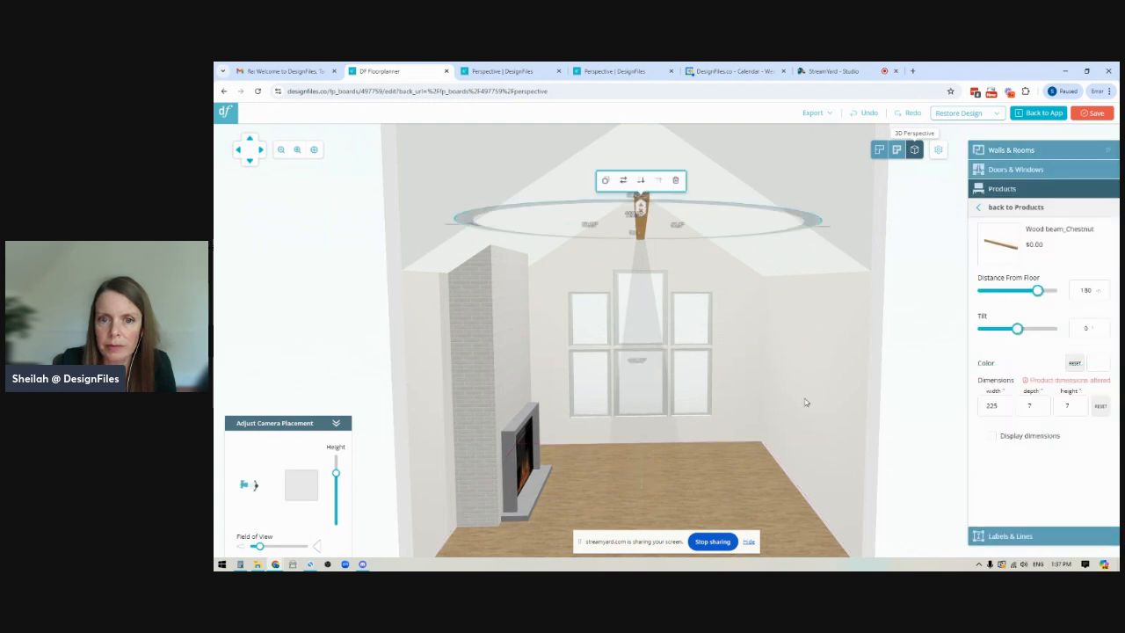
drag(1095, 290, 1069, 293)
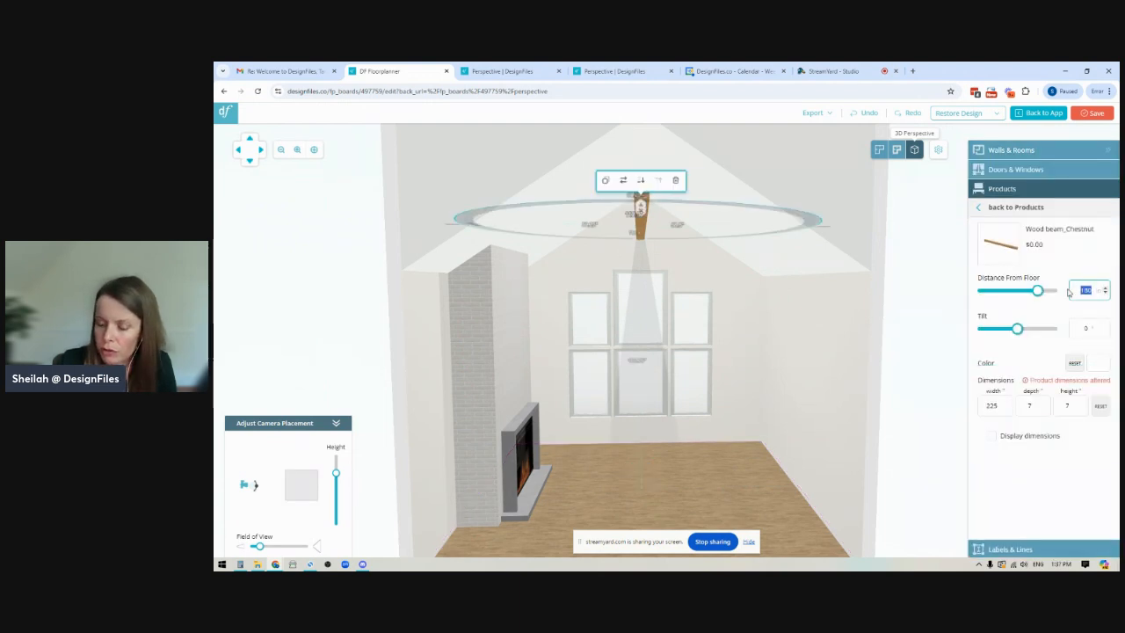
text(220)
drag(914, 262, 915, 277)
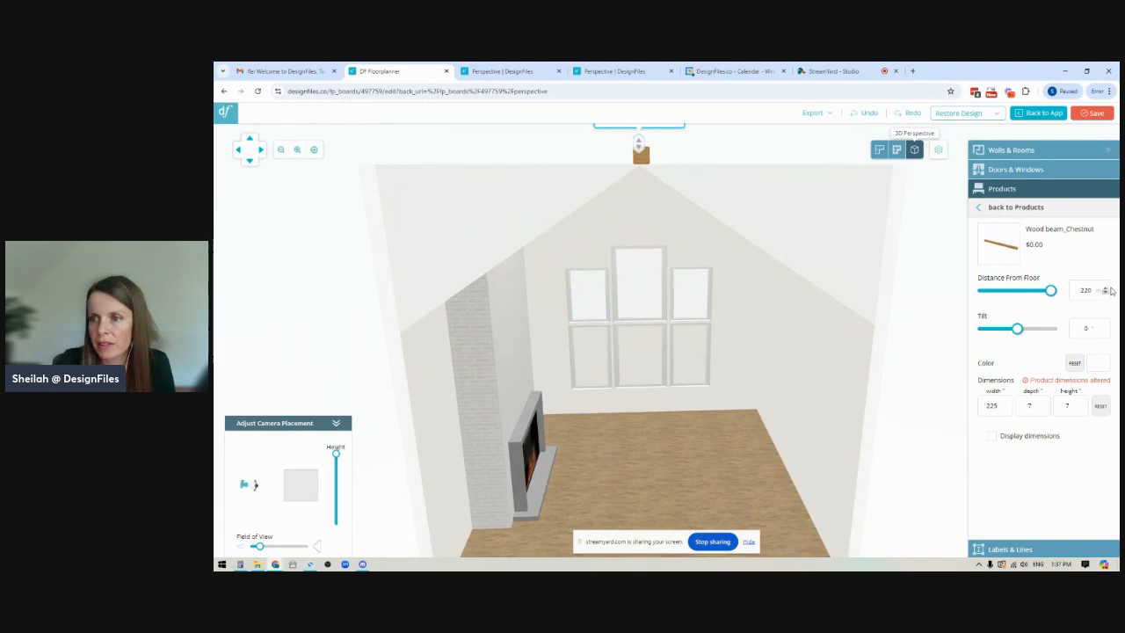
- Lower the chestnut beam in small increments until it sits just beneath the peak of the vaulted ceiling
click(1106, 294)
click(1107, 293)
click(1107, 294)
click(1107, 293)
click(1106, 293)
click(1106, 293)
click(1106, 294)
click(1106, 294)
click(1107, 294)
drag(714, 474, 711, 476)
click(712, 472)
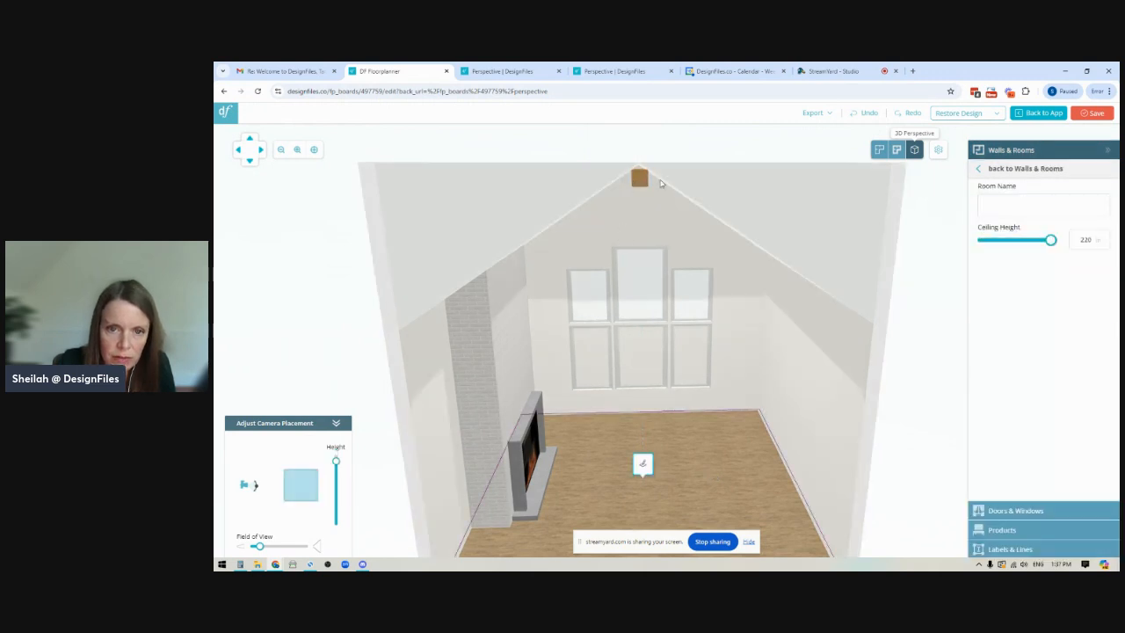
- Add a second Wood beam_Chestnut from the products to the middle of the room's floor
mouse_move(718, 483)
mouse_down()
mouse_move(700, 482)
mouse_move(720, 465)
mouse_move(721, 482)
mouse_up()
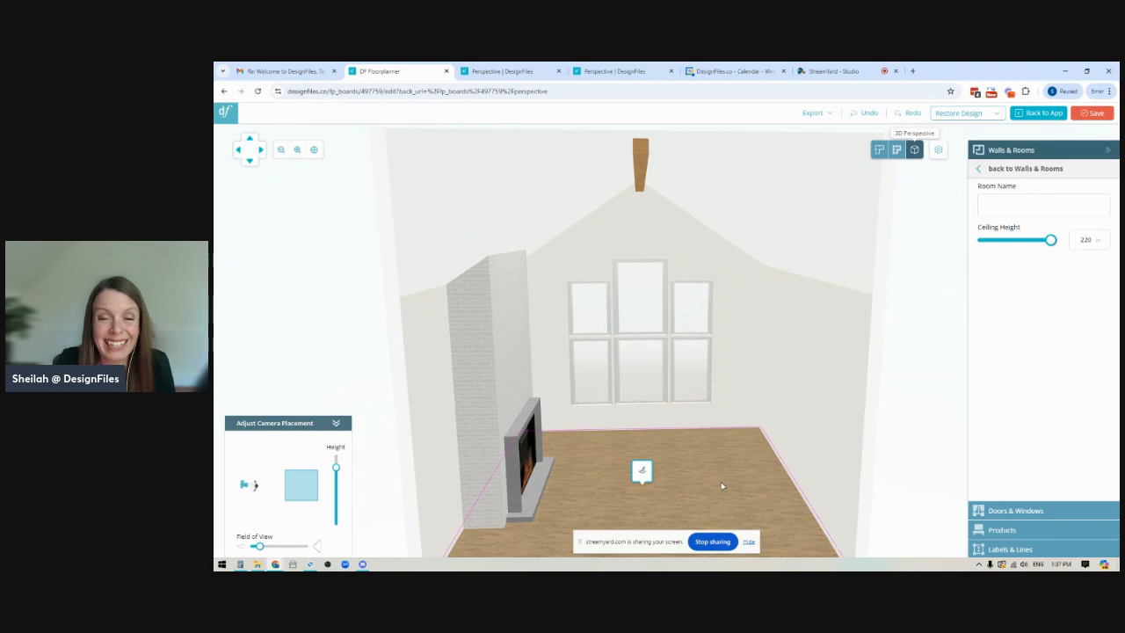
click(1003, 530)
drag(1007, 330, 655, 470)
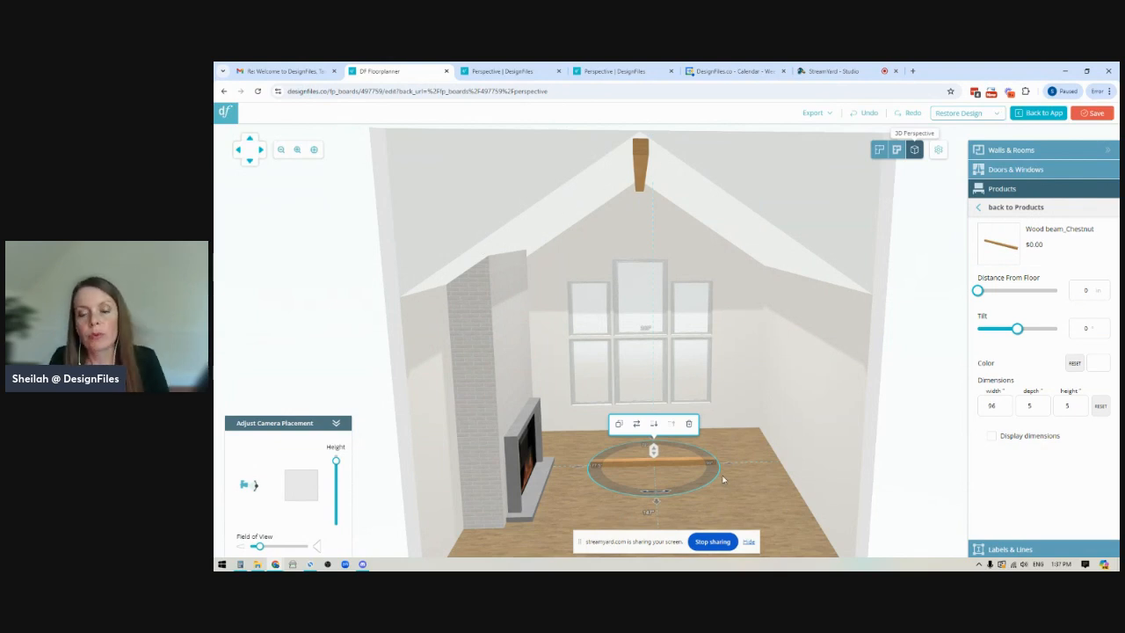
- Try tilting the chestnut beam lying on the floor
drag(718, 487, 761, 401)
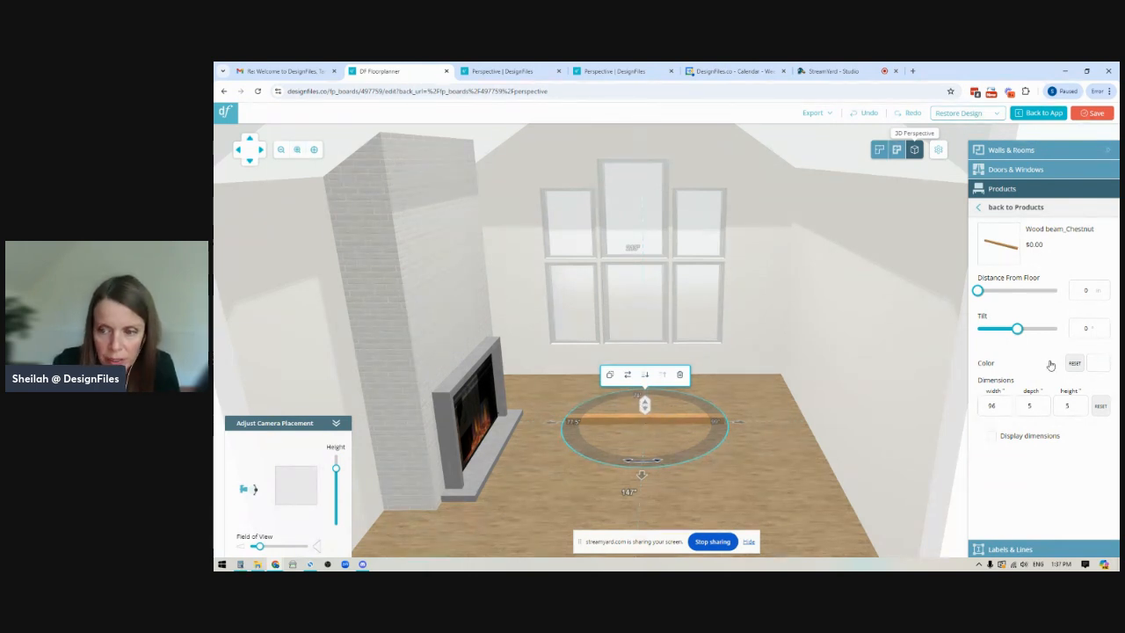
click(1105, 327)
click(1105, 326)
click(1105, 326)
click(1105, 326)
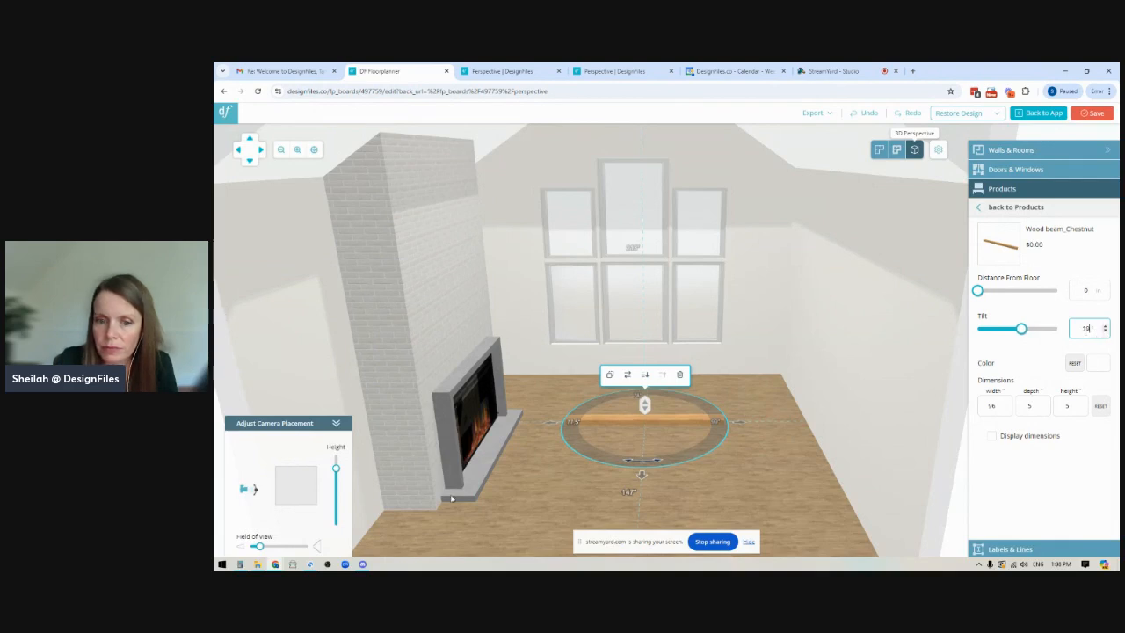
- Replace the floor beam with a fresh Wood beam_Chestnut and set its size to 7 wide, 140 deep and 7 high
click(680, 375)
drag(1007, 409, 635, 447)
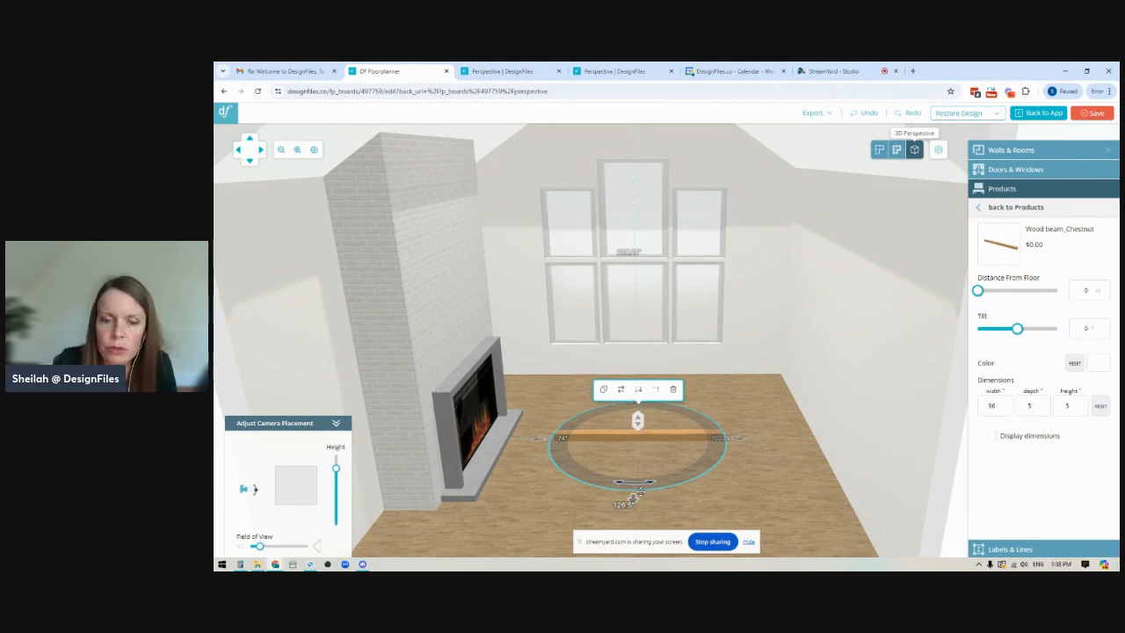
double_click(991, 406)
text(7)
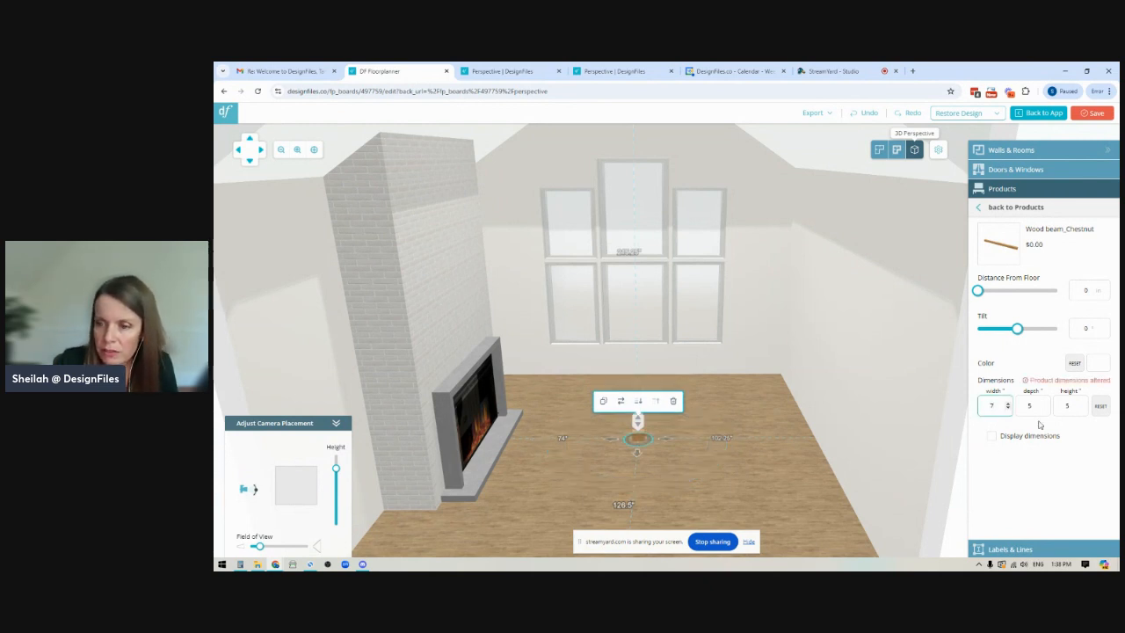
double_click(1068, 405)
text(7)
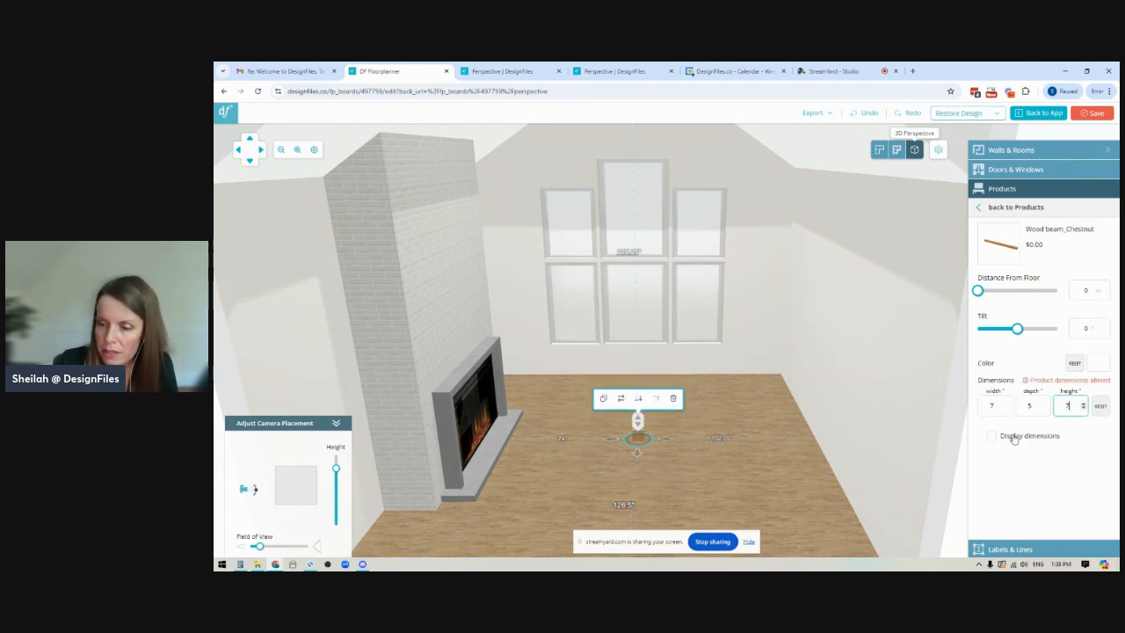
double_click(1035, 404)
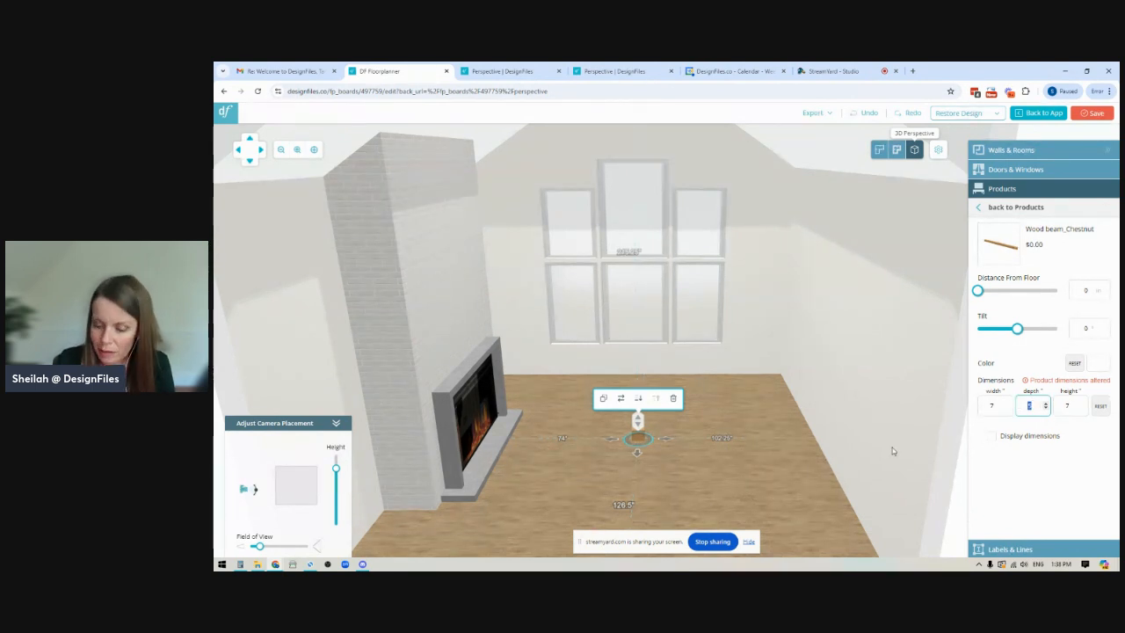
text(140)
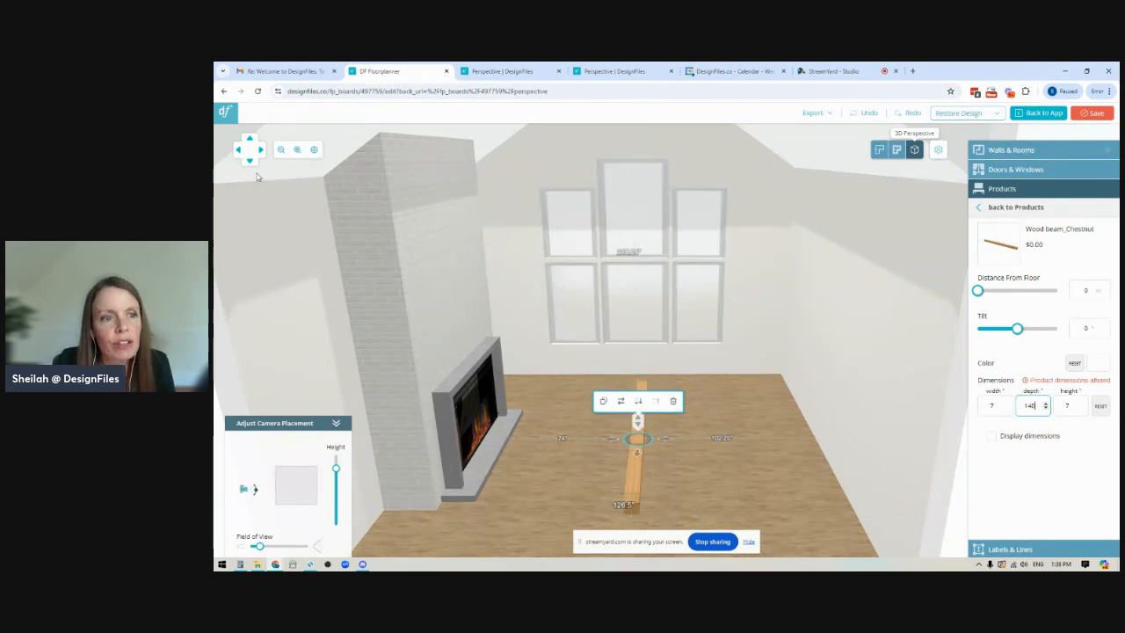
- Rotate the resized floor beam 90 degrees so it runs across the width of the room
scroll(419, 185, down, 5)
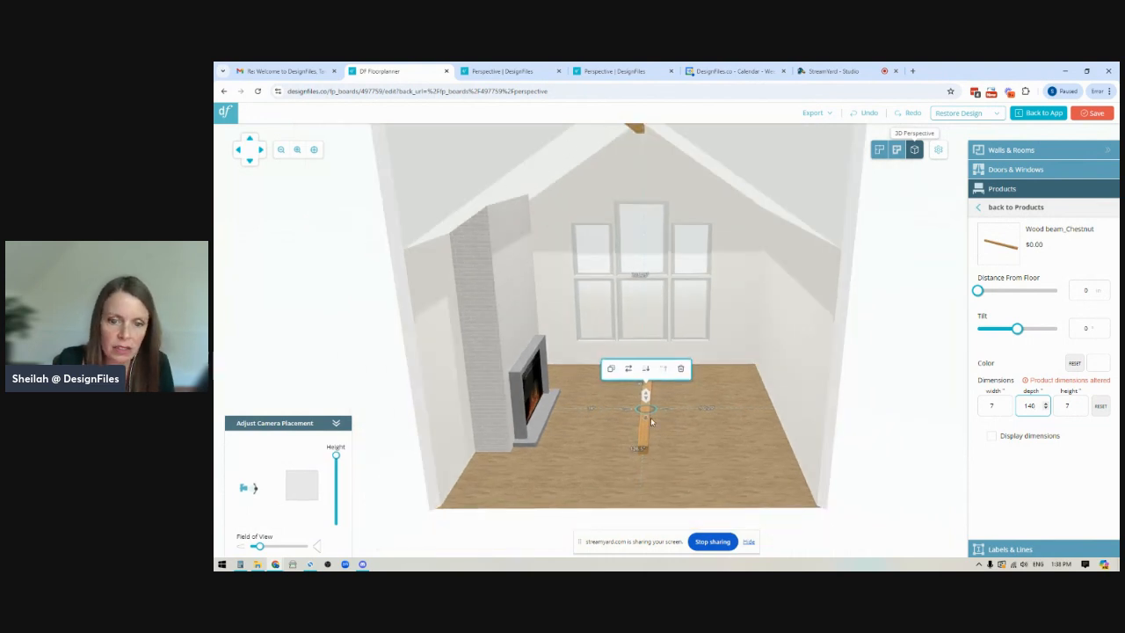
drag(654, 419, 648, 449)
click(651, 453)
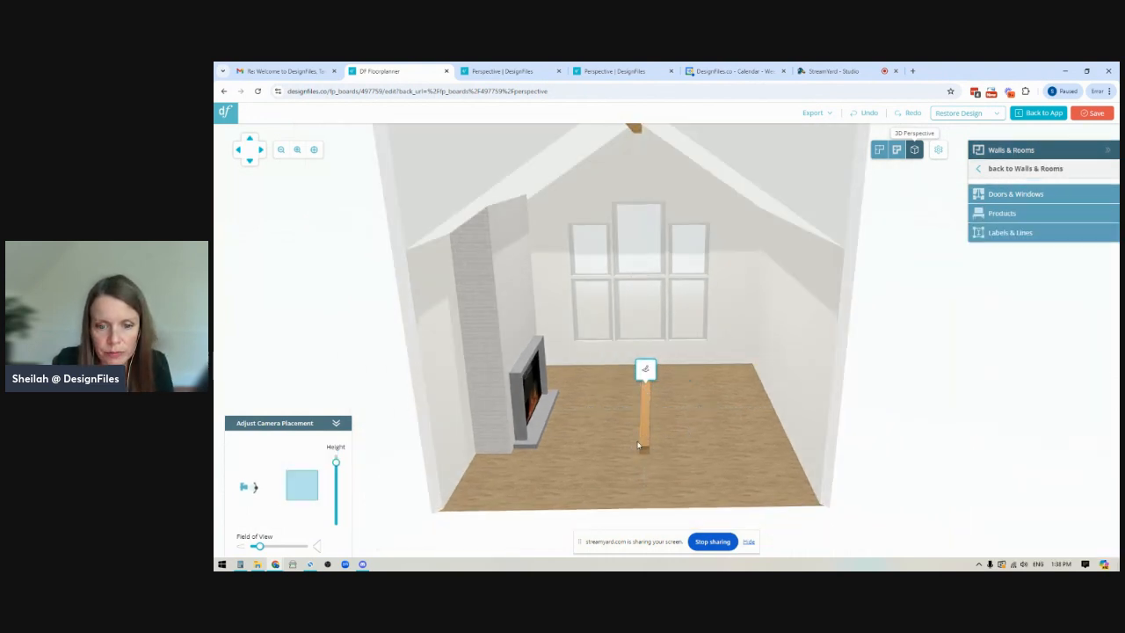
click(646, 446)
drag(656, 467, 729, 407)
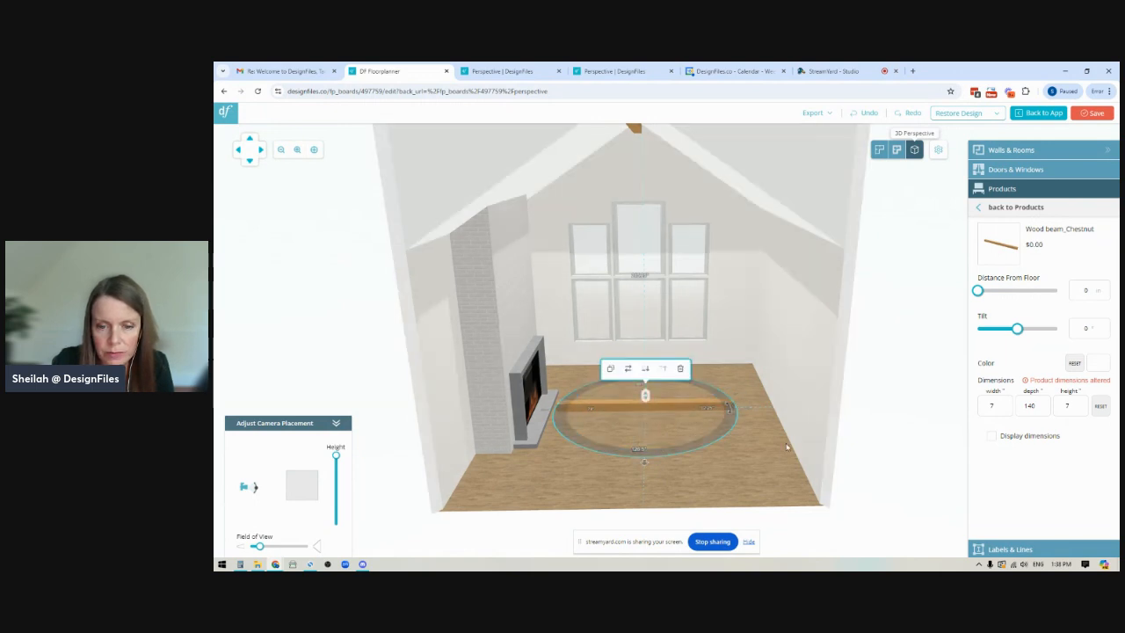
- Place the beam on the fireplace side about 53.5 inches from the wall opposite the windows, and raise it to 172 inches
click(879, 150)
drag(595, 364, 493, 276)
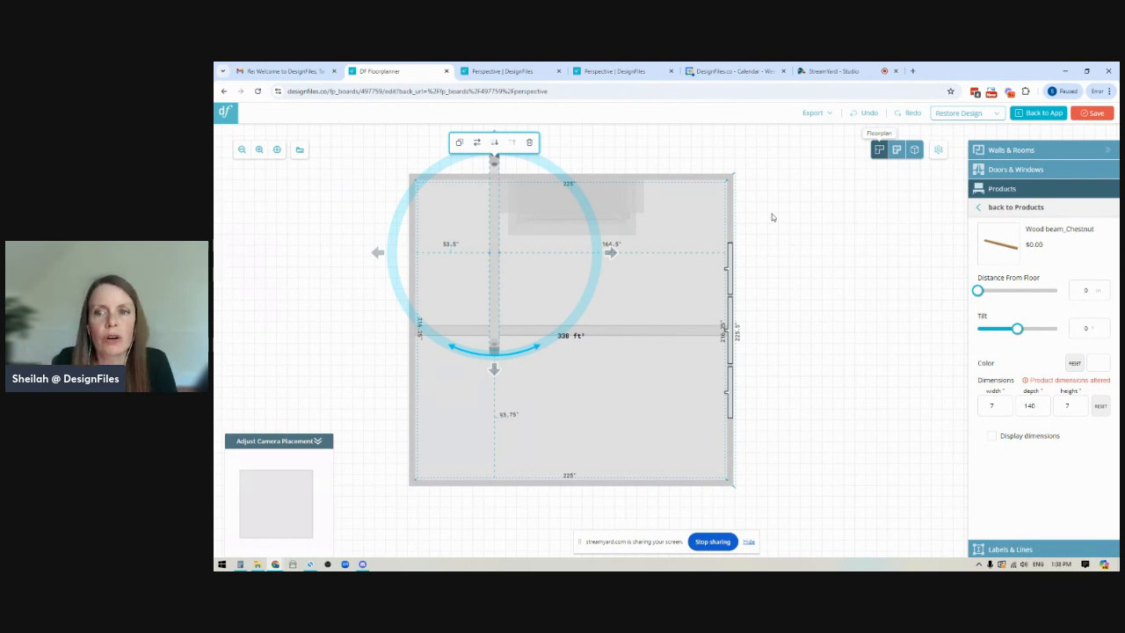
click(914, 149)
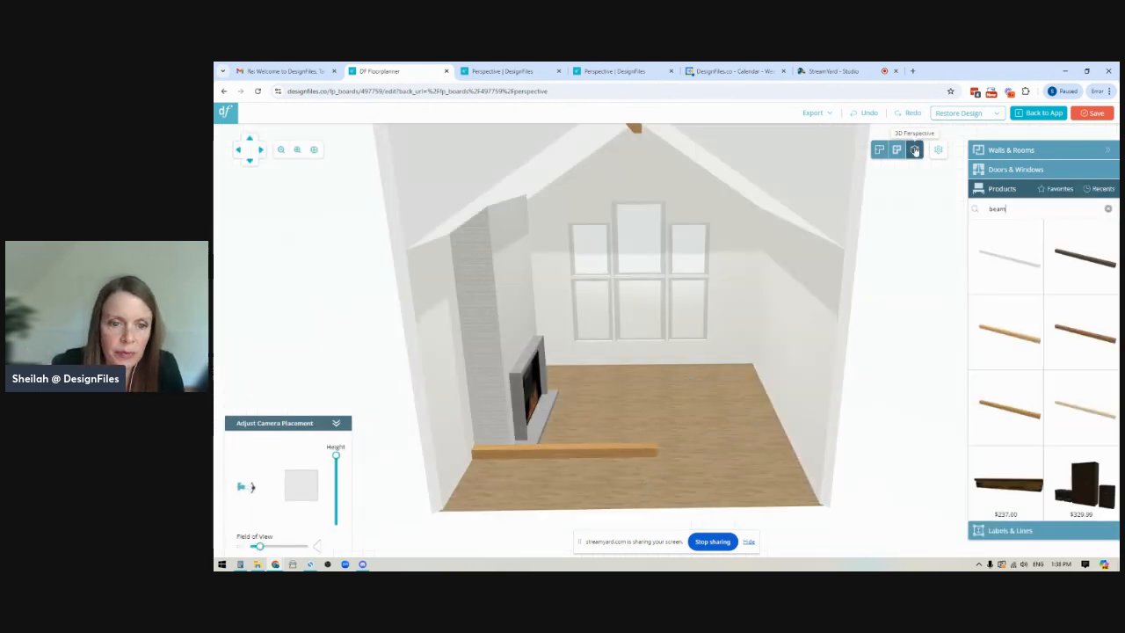
click(588, 444)
drag(552, 433, 531, 169)
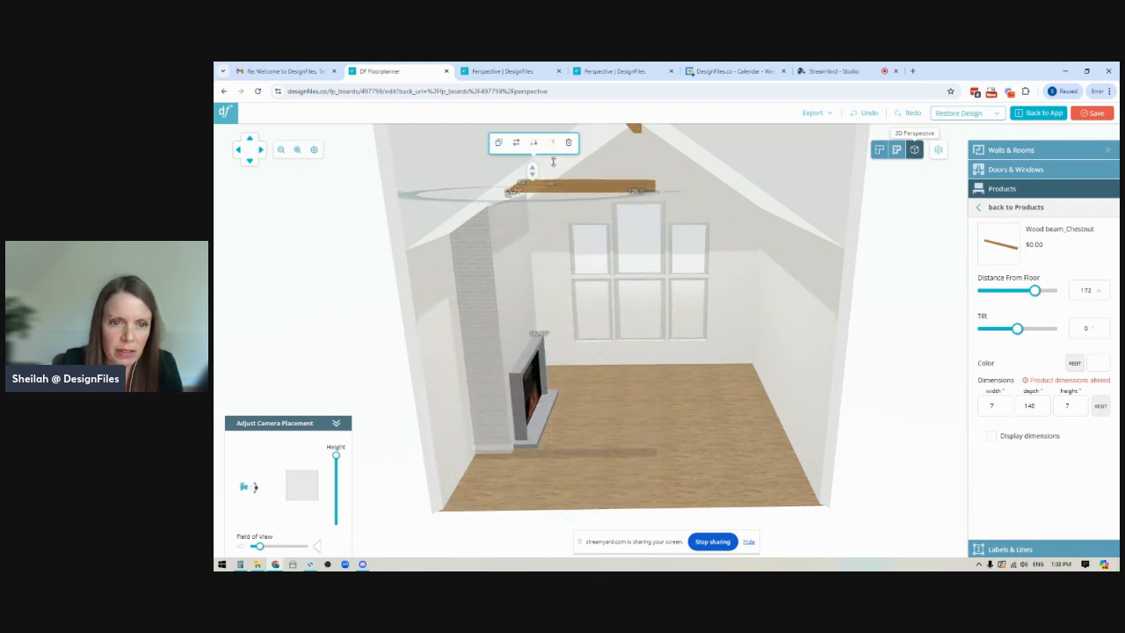
- Tilt the raised beam to -29 degrees so it slopes up toward the ridge beam
click(1106, 326)
click(1106, 326)
click(1106, 327)
click(1105, 326)
click(1106, 331)
click(1106, 331)
click(1105, 331)
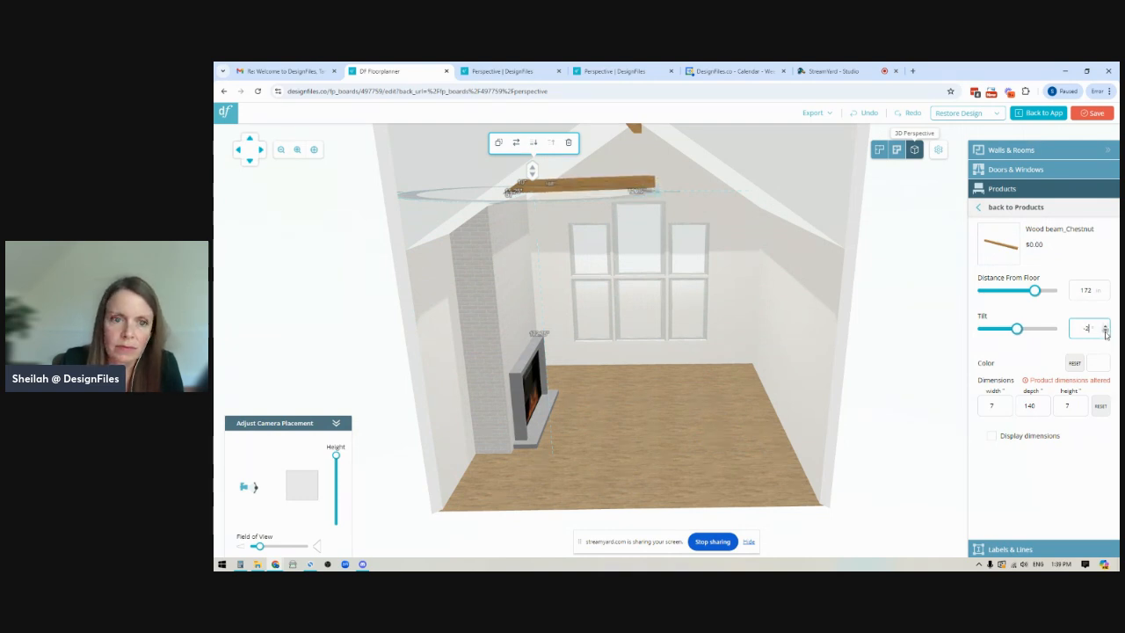
click(1105, 332)
click(1106, 332)
click(1106, 332)
click(1105, 332)
click(1106, 332)
click(1106, 333)
click(1106, 333)
click(1105, 333)
click(1105, 332)
click(1105, 333)
click(1105, 332)
click(1105, 332)
click(1106, 332)
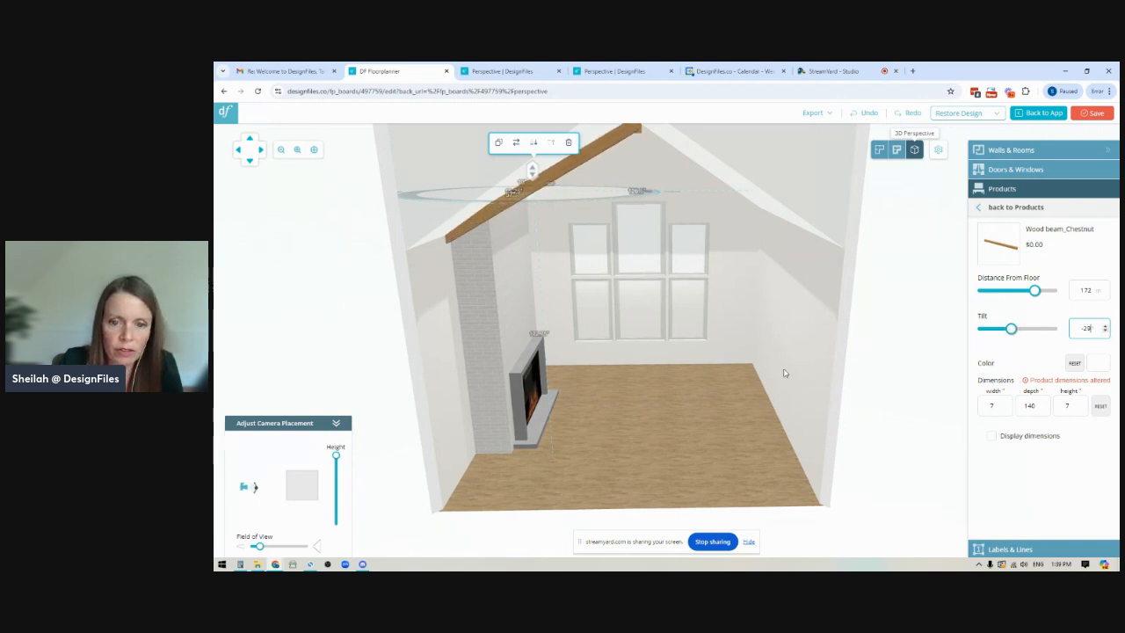
- Refine the rafter beam's tilt to -34 degrees to match the slope of the vaulted ceiling
scroll(714, 396, up, 3)
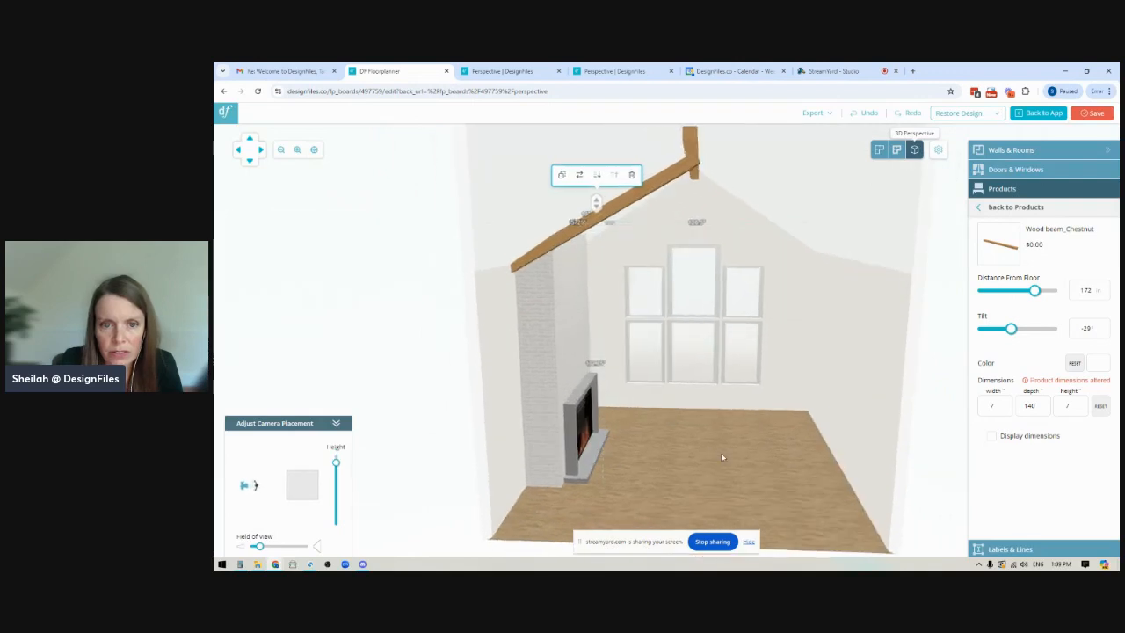
click(1106, 332)
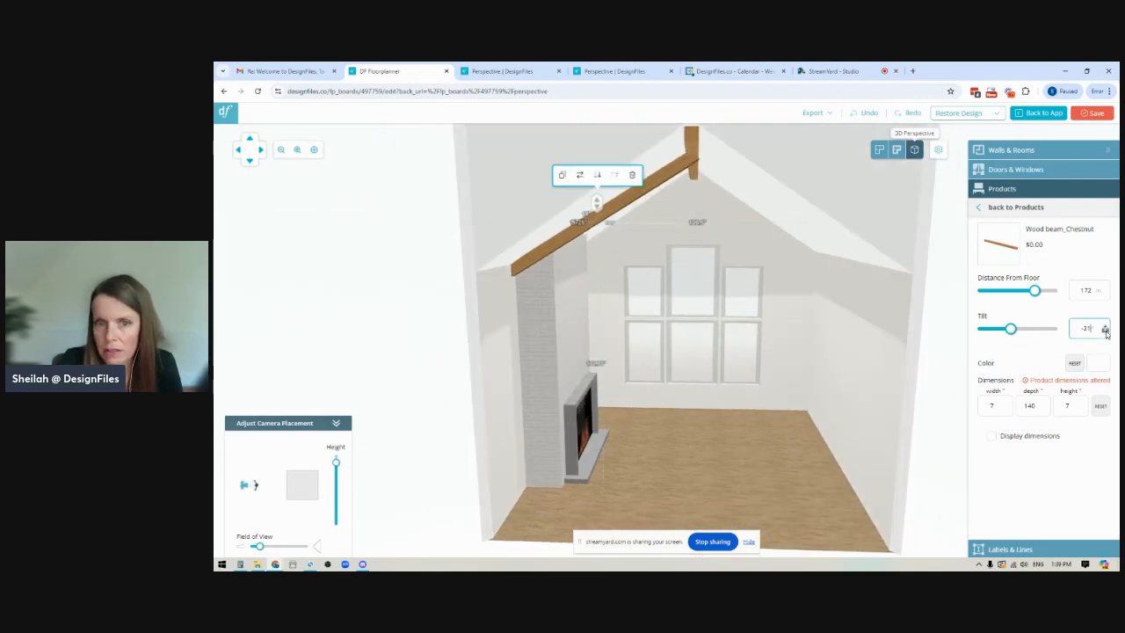
click(1105, 332)
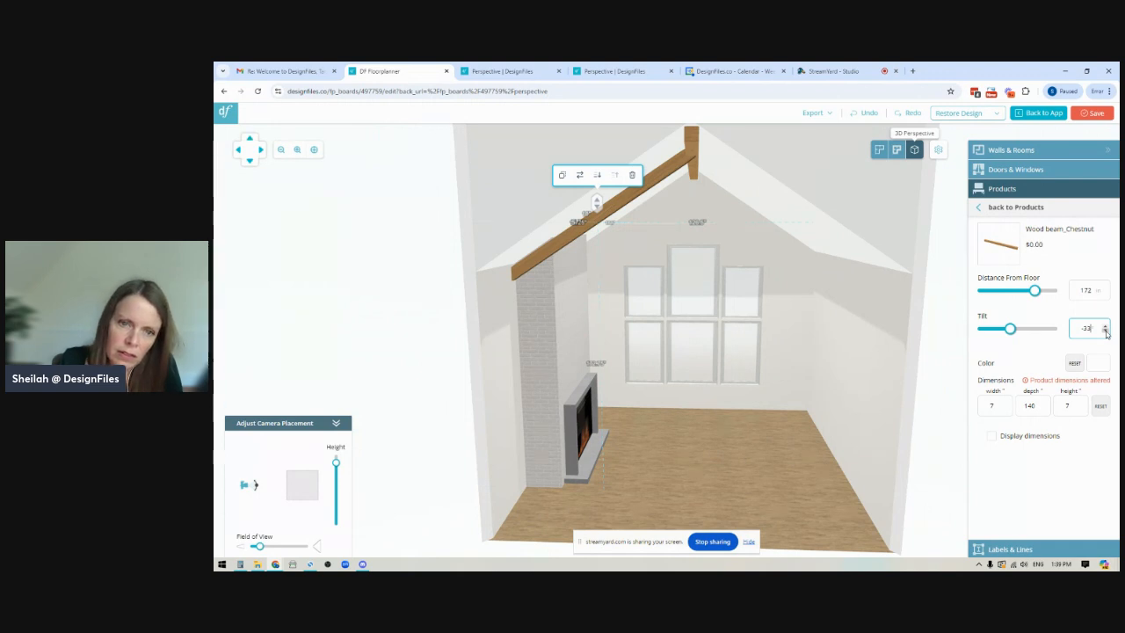
drag(724, 394, 776, 431)
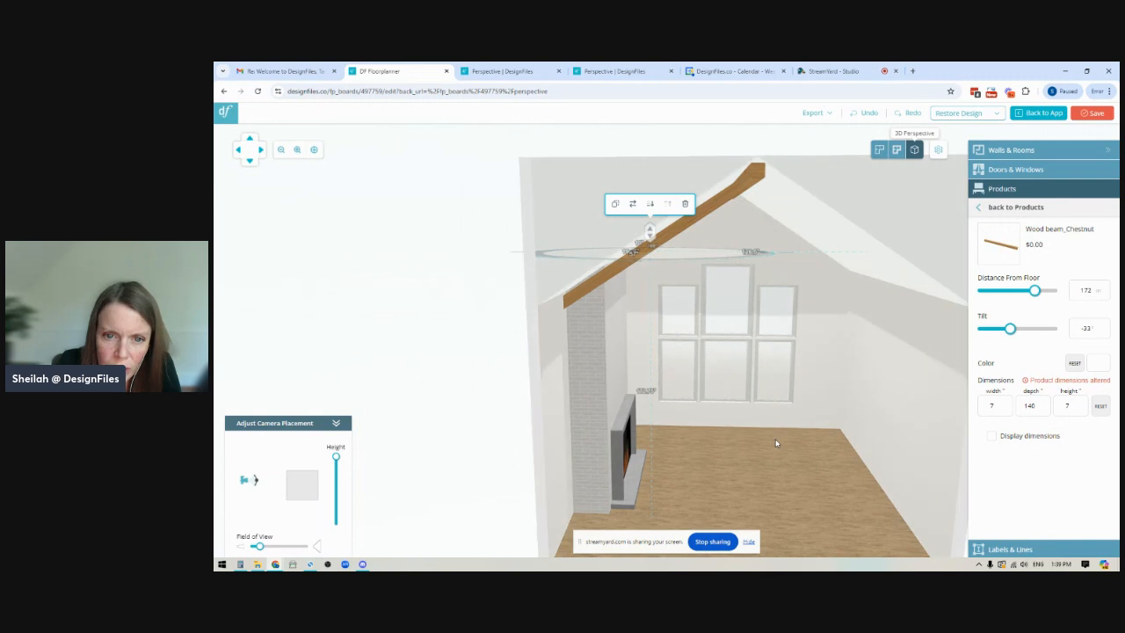
click(1106, 326)
click(1106, 326)
click(1106, 331)
click(1105, 331)
click(1105, 331)
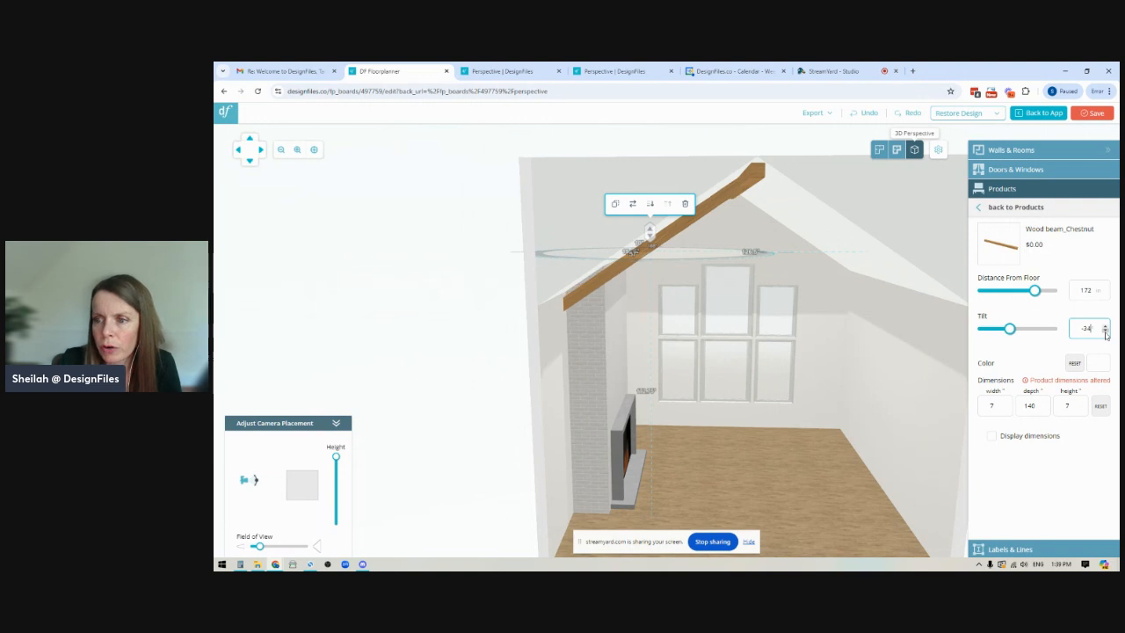
- Raise the tilted beam to 175 inches from the floor and check how it meets the ridge beam
click(650, 230)
drag(650, 231, 649, 225)
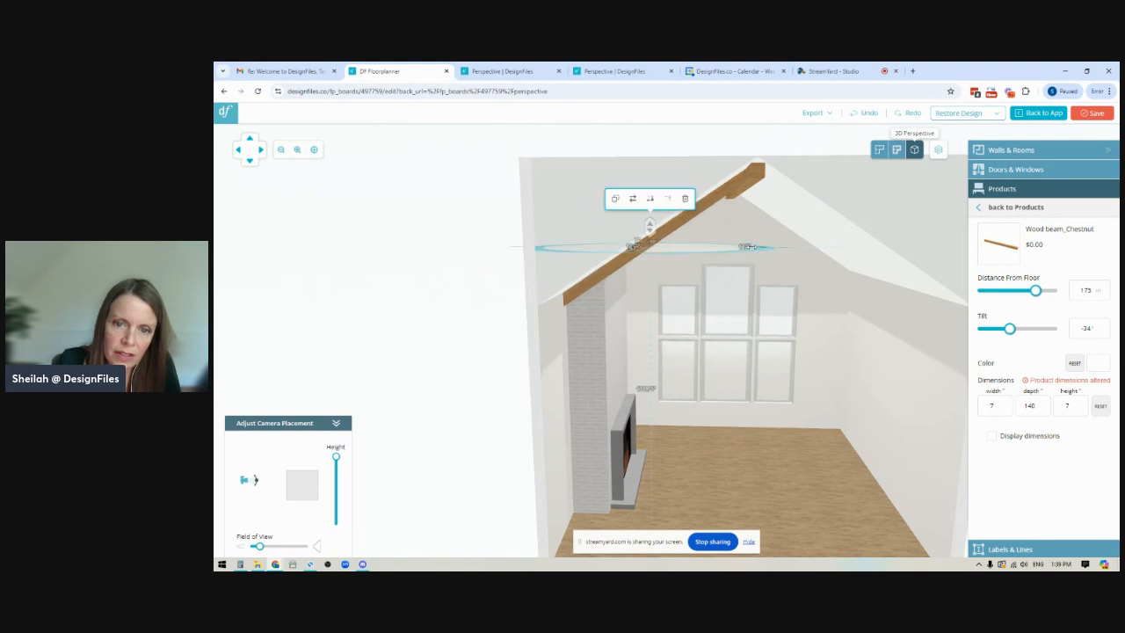
mouse_move(733, 462)
mouse_down()
mouse_move(712, 469)
mouse_move(722, 475)
mouse_up()
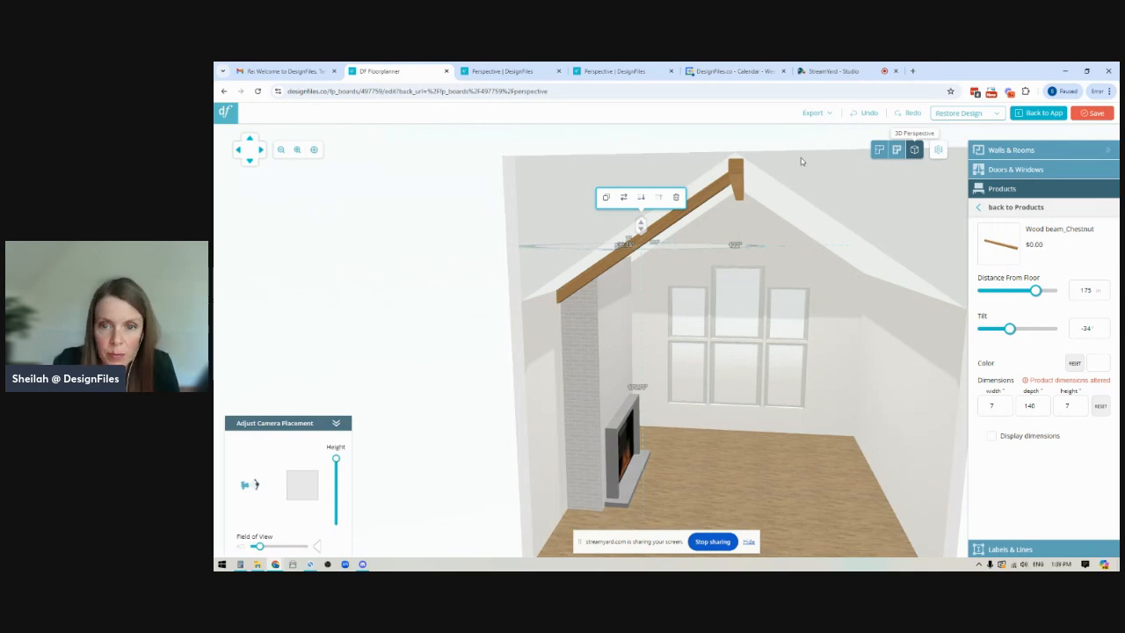
- Duplicate the tilted beam in the floorplan and align the copy with it, about 53 inches from the window wall
click(881, 153)
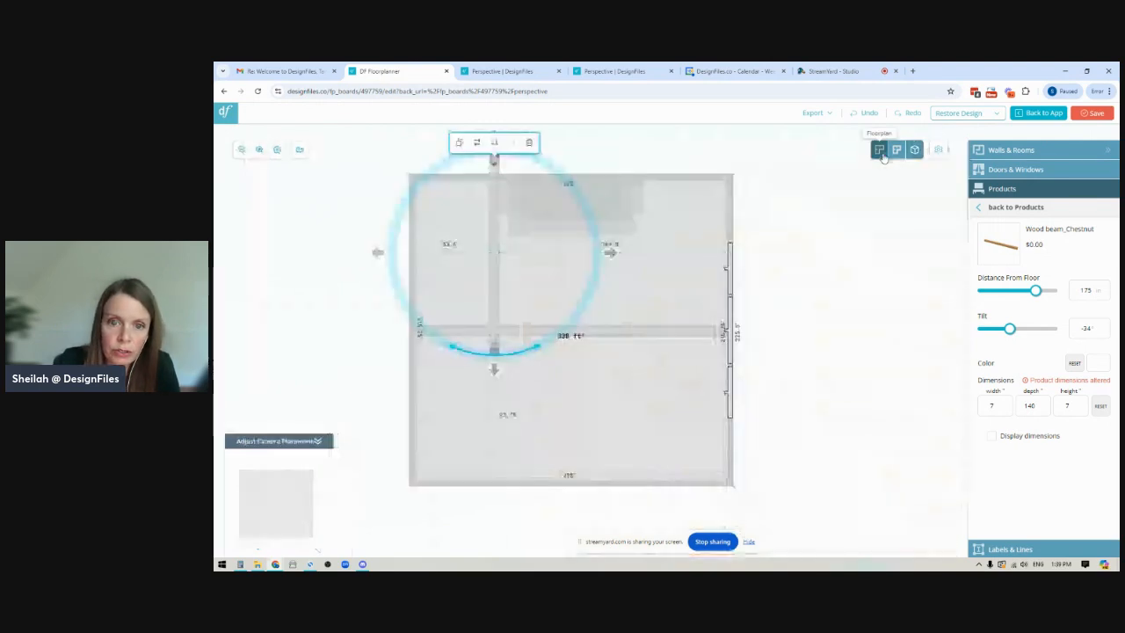
click(459, 144)
drag(651, 251, 651, 263)
key(Left)
key(Up)
key(Up)
key(Up)
key(Up)
key(Up)
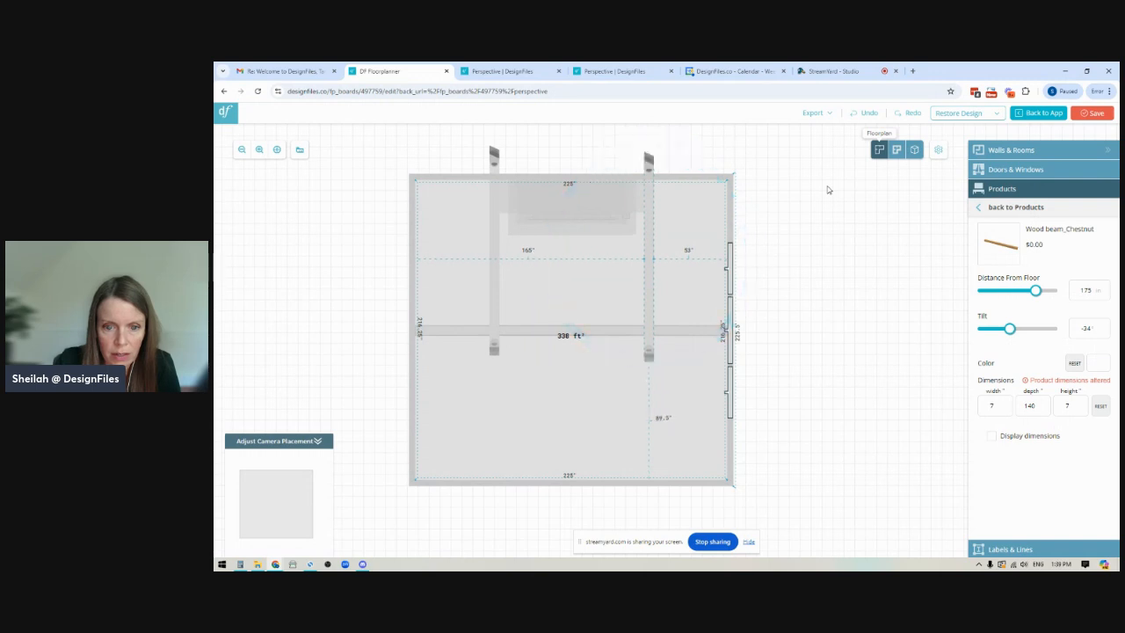
key(Up)
key(Up)
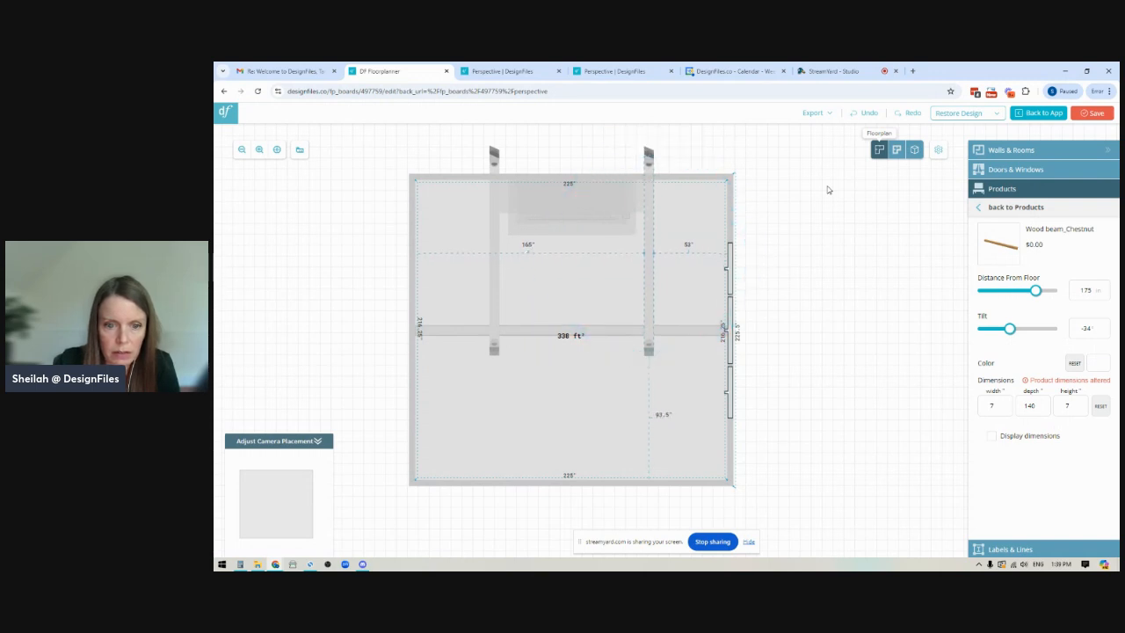
key(Up)
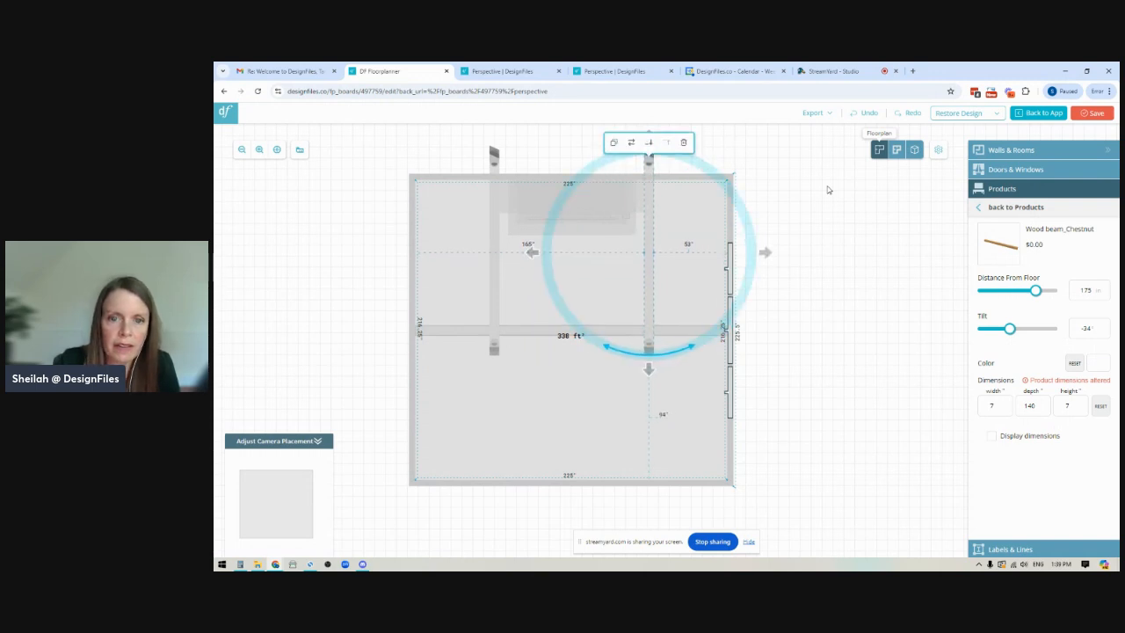
- Duplicate the window-side beam, rotate the copy 180 degrees and place it on the opposite slope in line with the original
click(615, 143)
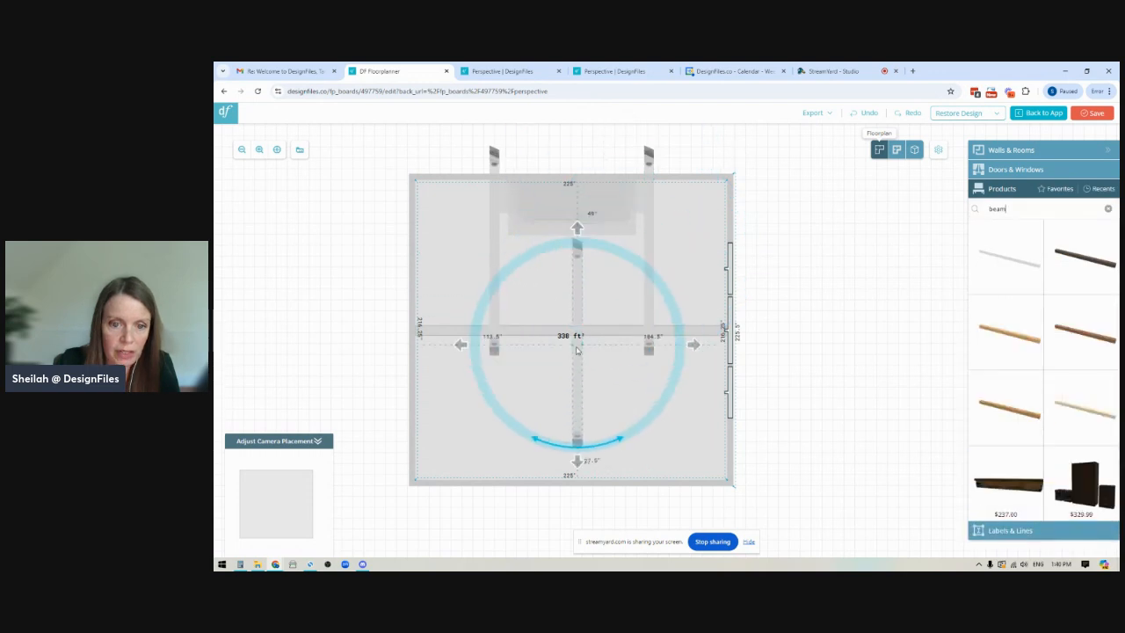
drag(599, 441, 575, 244)
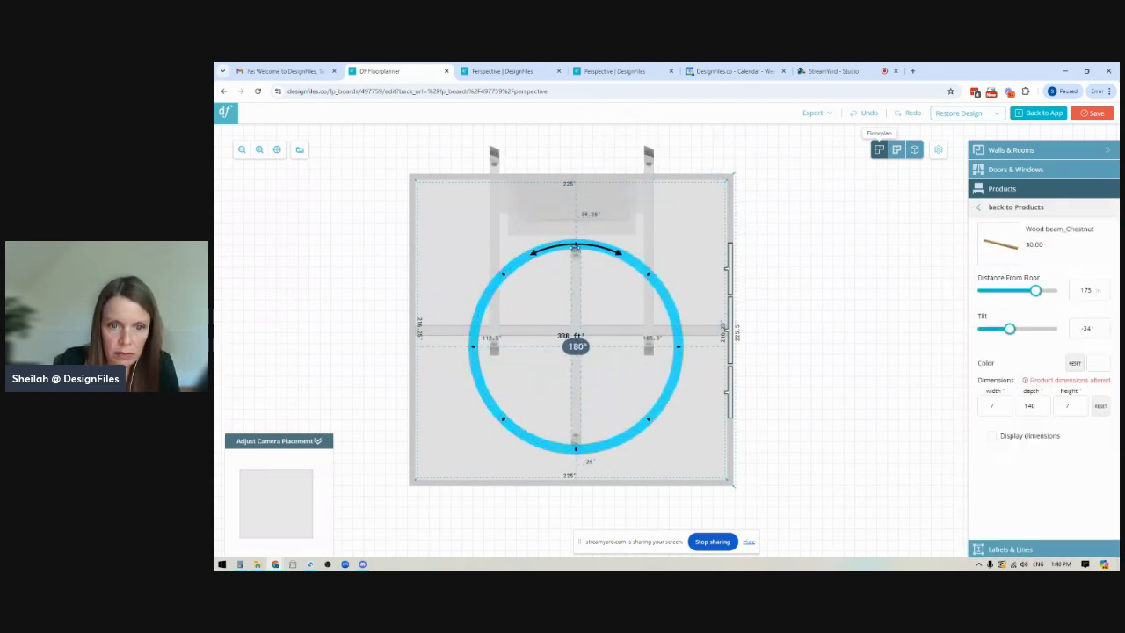
drag(576, 305, 693, 363)
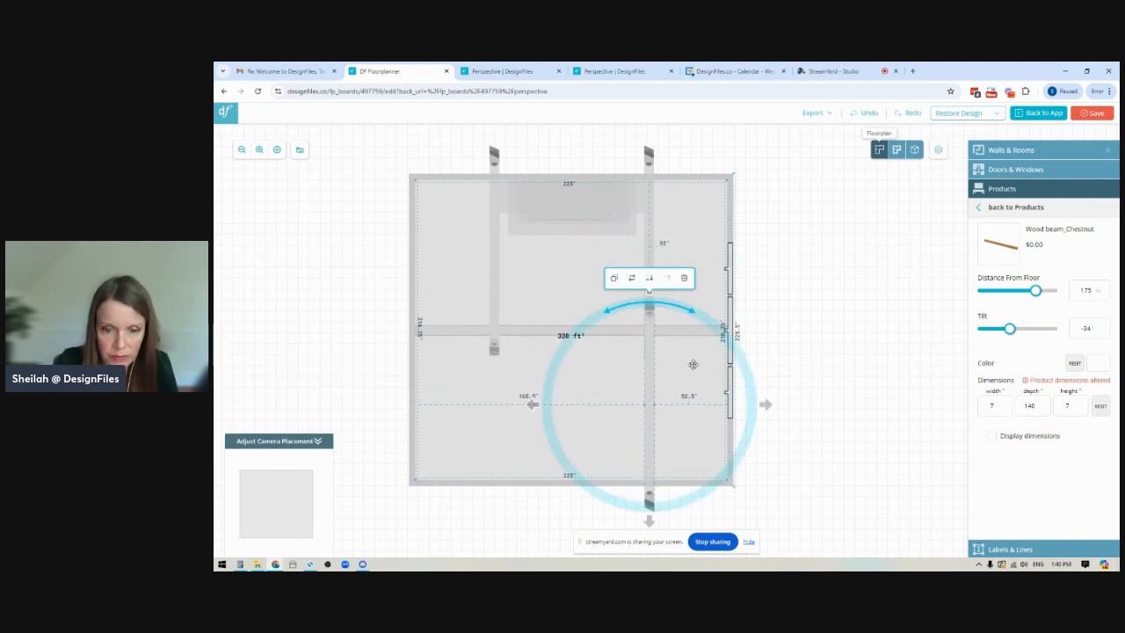
- Duplicate the rotated beam, align the copy opposite the first tilted beam, and view all the rafters in 3D perspective
click(613, 278)
drag(607, 294, 497, 407)
key(Right)
key(Right)
key(Left)
key(Left)
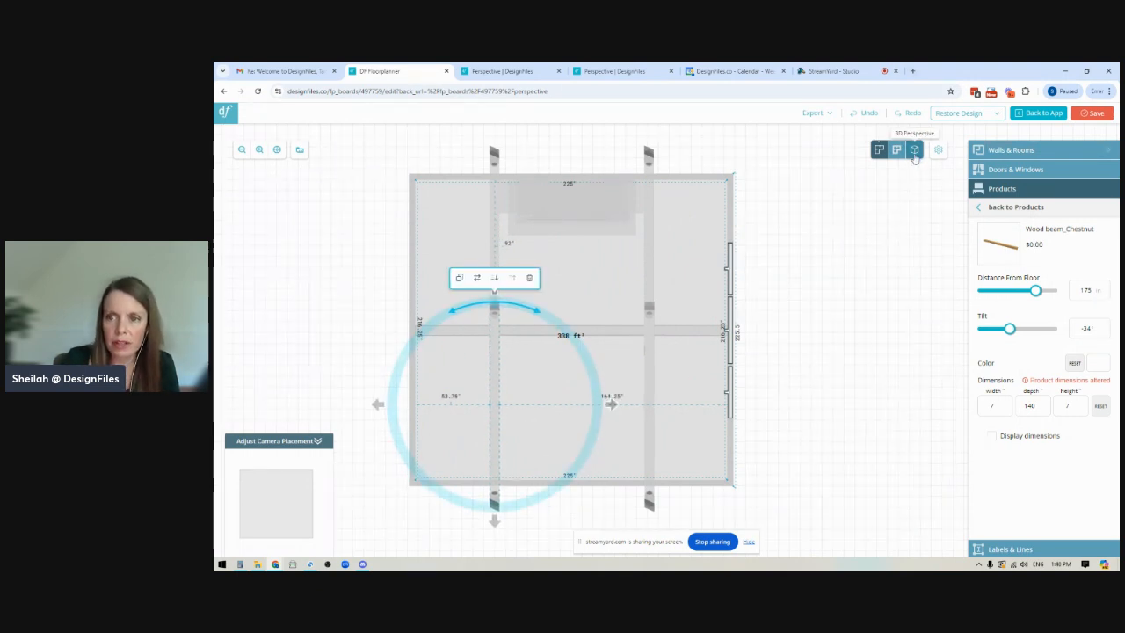
click(915, 150)
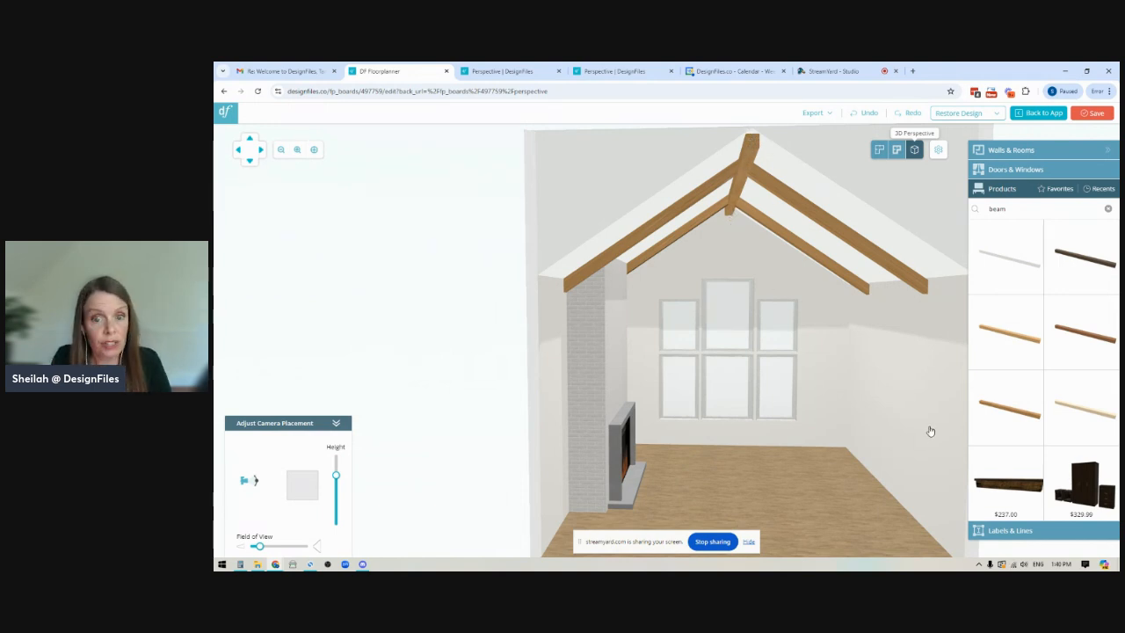
- Duplicate the chestnut ridge beam in the floorplan and rotate the copy 90 degrees so it spans the room crosswise
mouse_move(1004, 402)
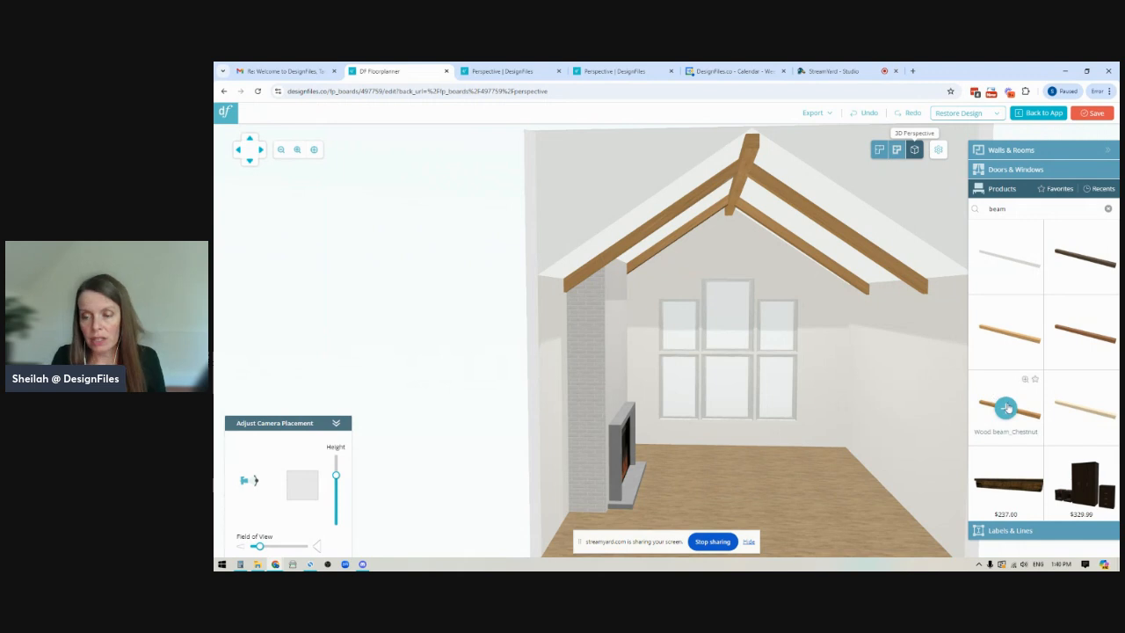
click(748, 155)
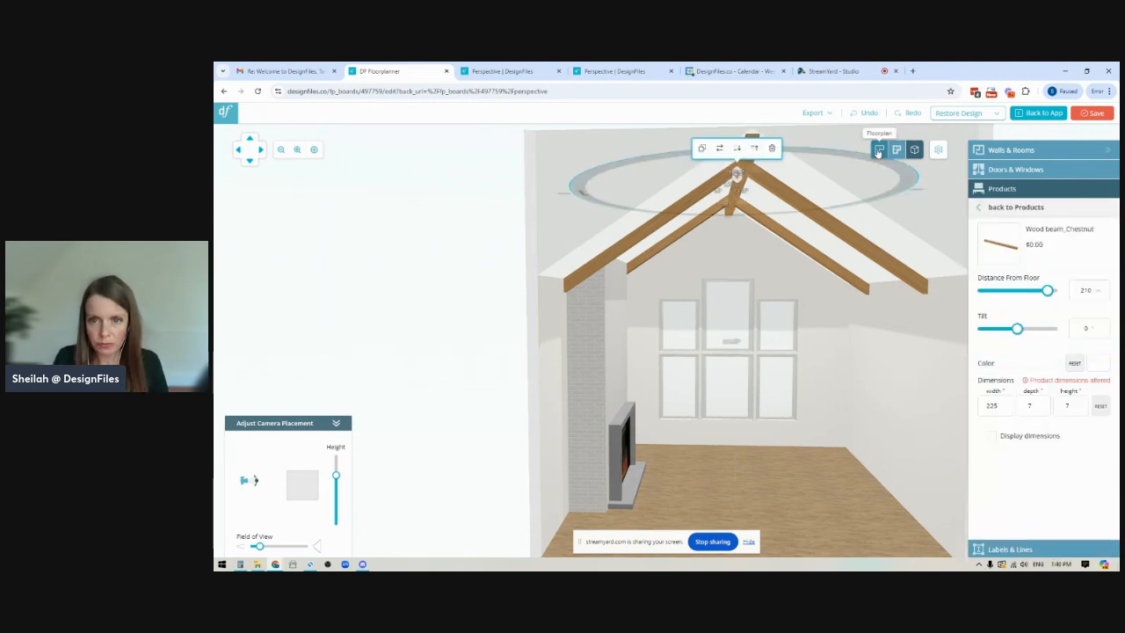
click(879, 151)
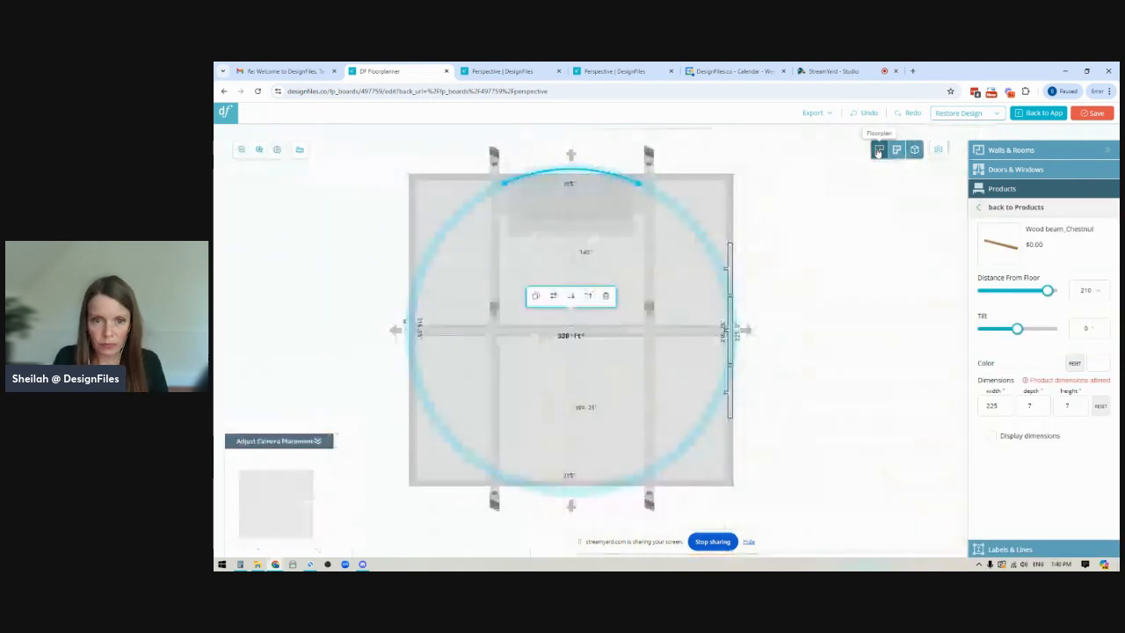
click(536, 297)
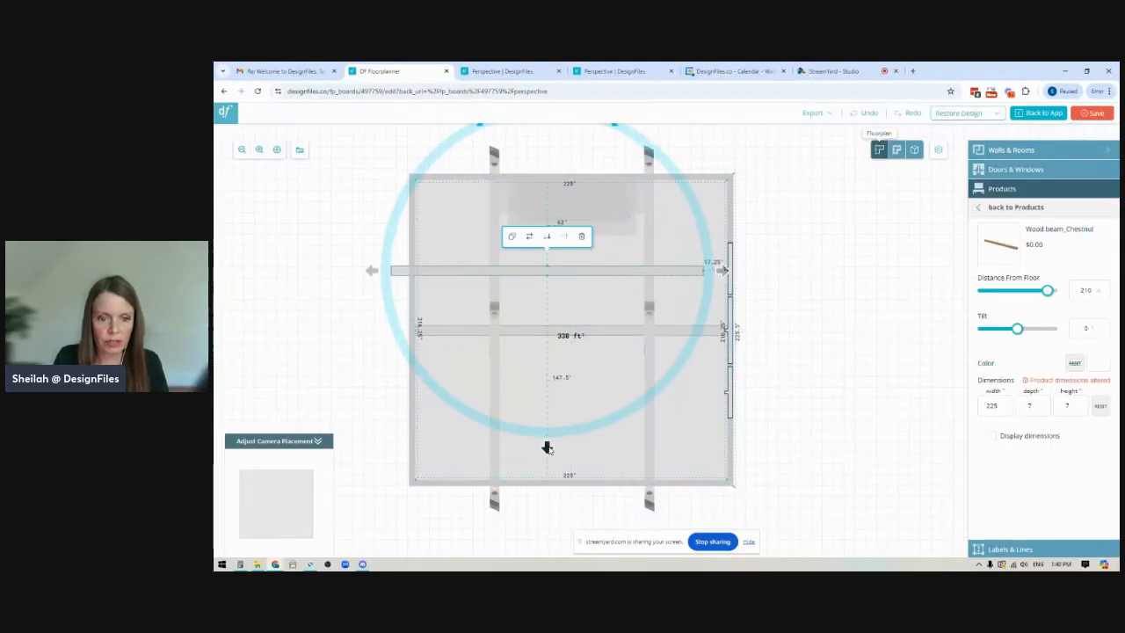
drag(386, 264, 414, 275)
drag(548, 213, 472, 264)
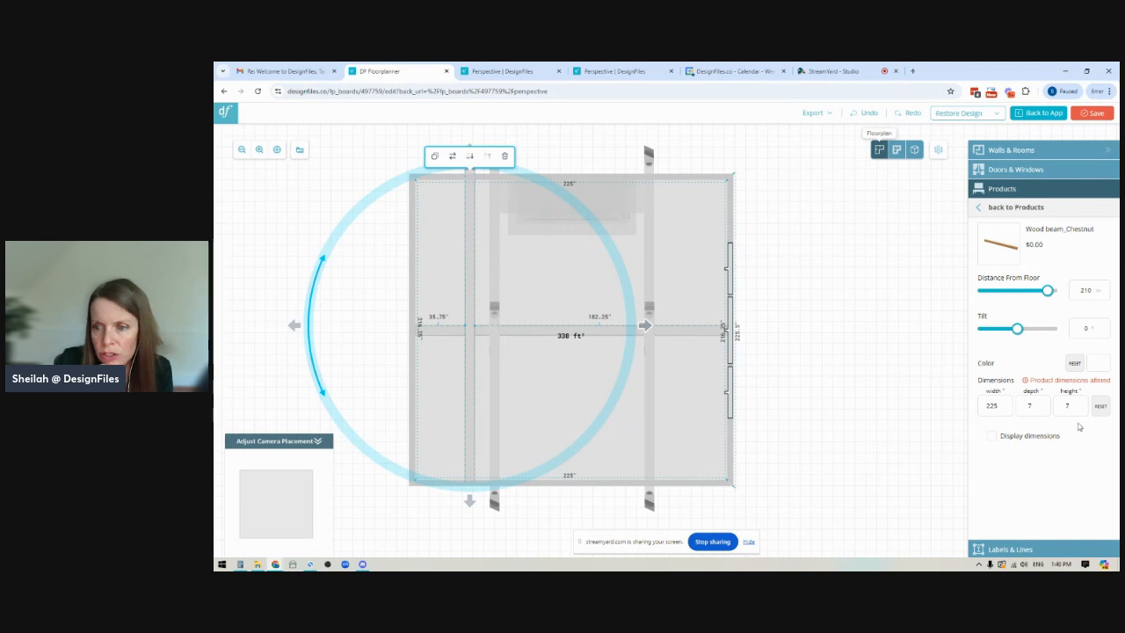
- Set the crosswise beam's width to 216 inches and align it with the rafters farther from the windows, about 54 inches from the wall
double_click(990, 406)
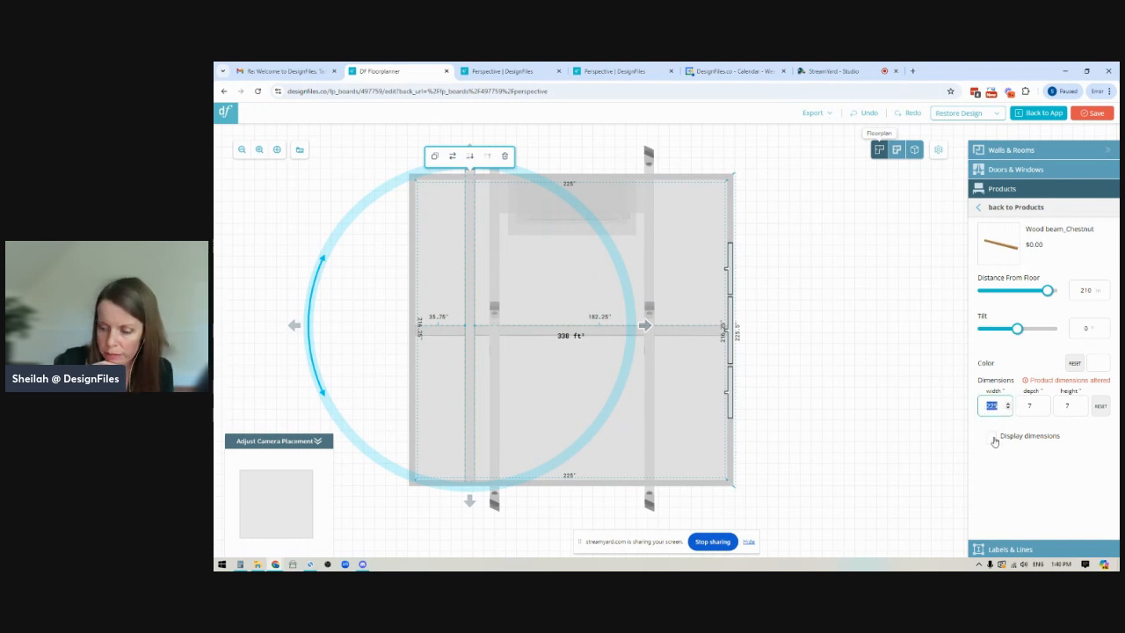
text(215)
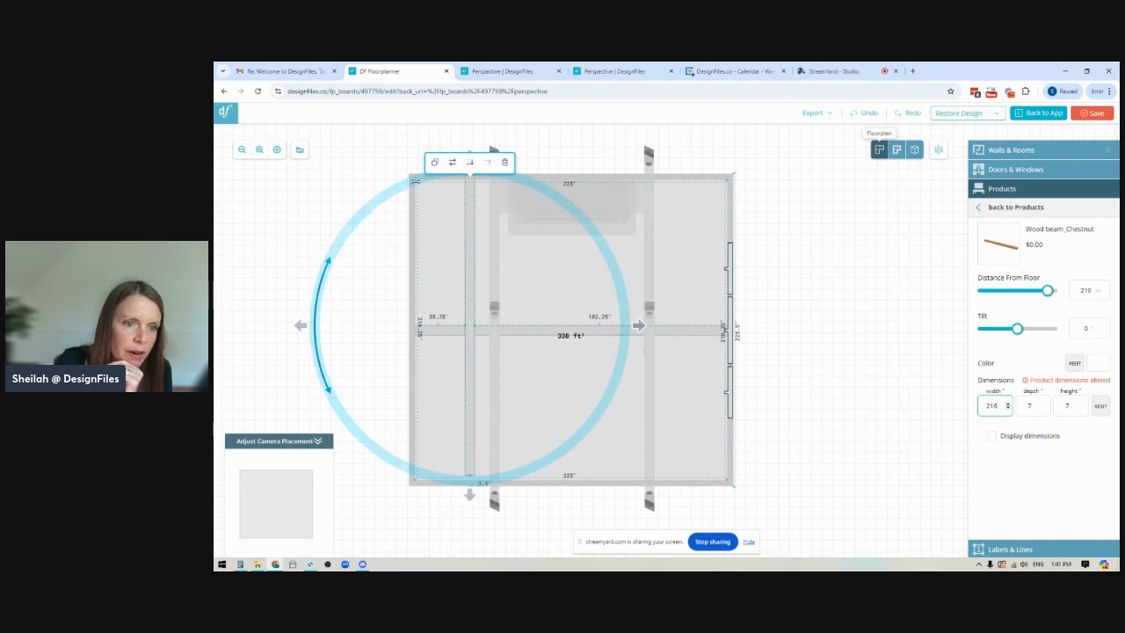
click(469, 355)
drag(469, 355, 495, 370)
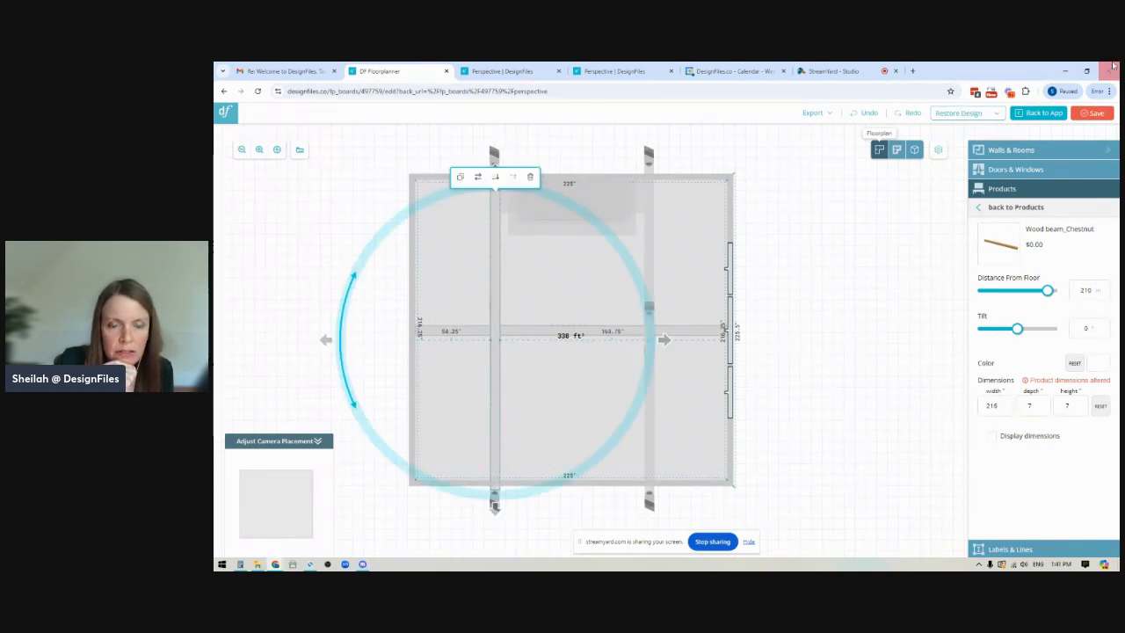
- Lower the crosswise beam to 172 inches from the floor in 3D perspective and check how it meets the front rafters
click(916, 150)
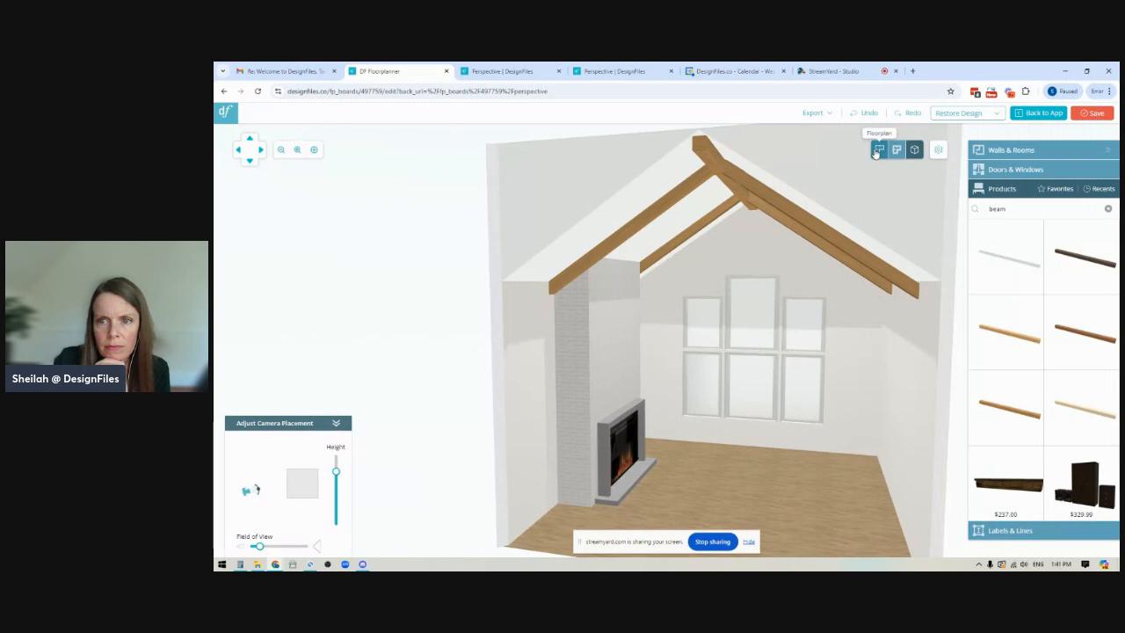
scroll(857, 222, down, 3)
drag(691, 462, 716, 384)
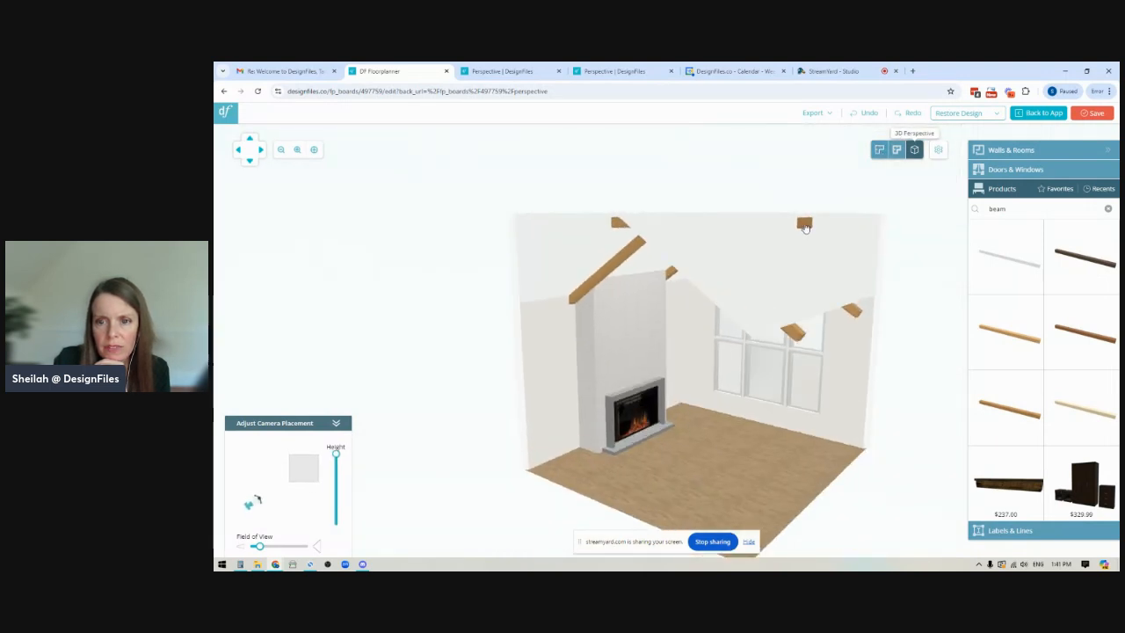
click(805, 228)
drag(674, 211, 730, 378)
scroll(710, 417, up, 3)
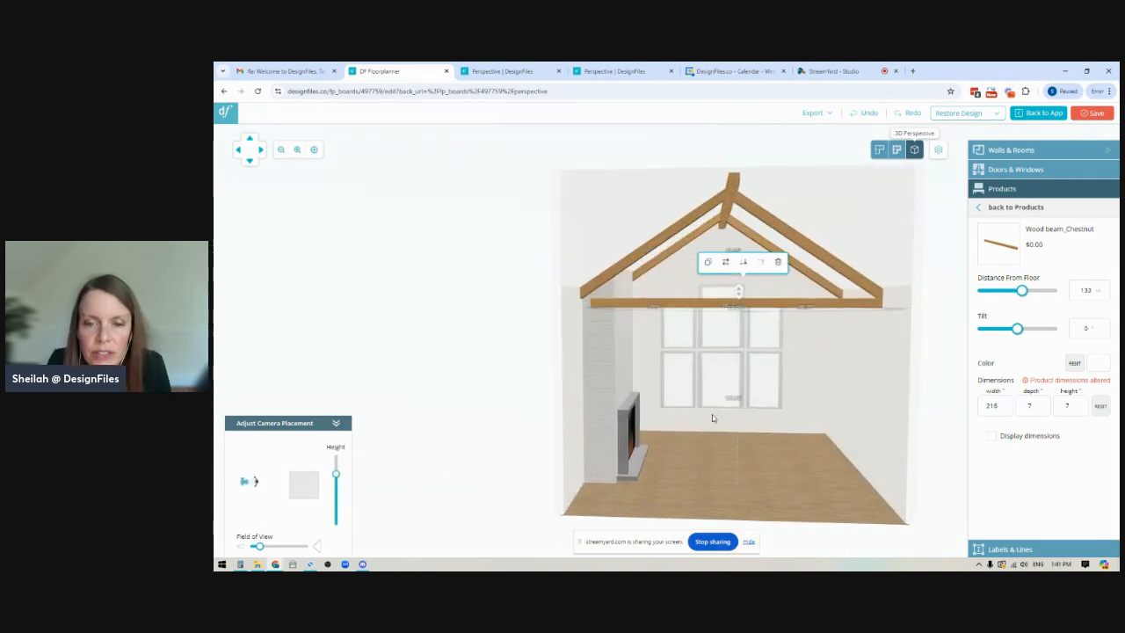
drag(746, 285, 748, 213)
drag(744, 448, 744, 464)
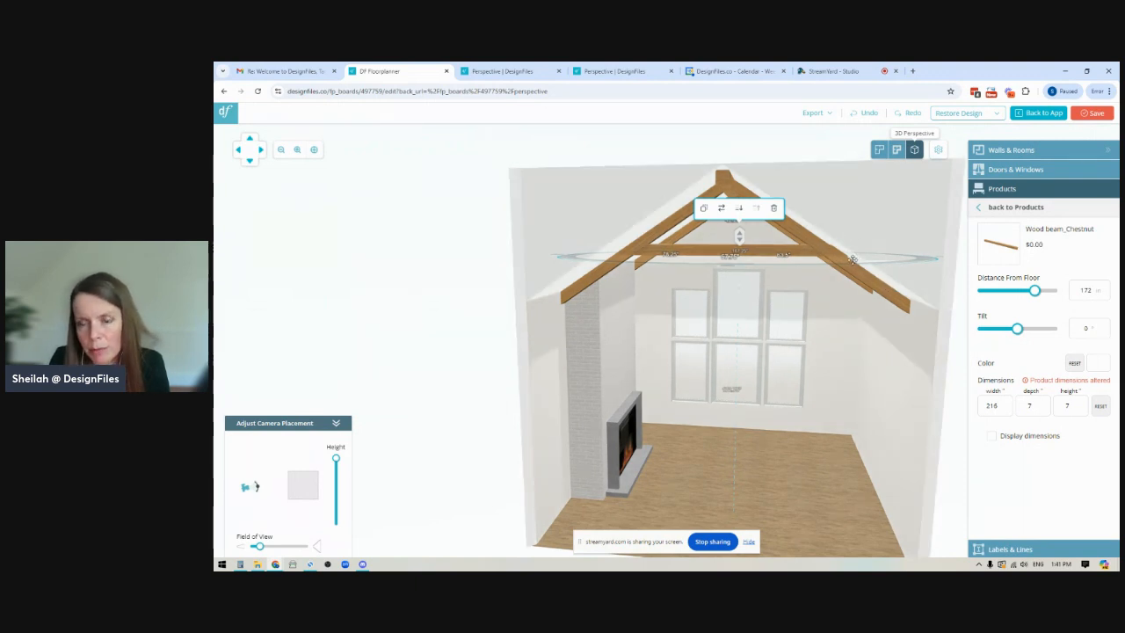
drag(739, 469, 744, 463)
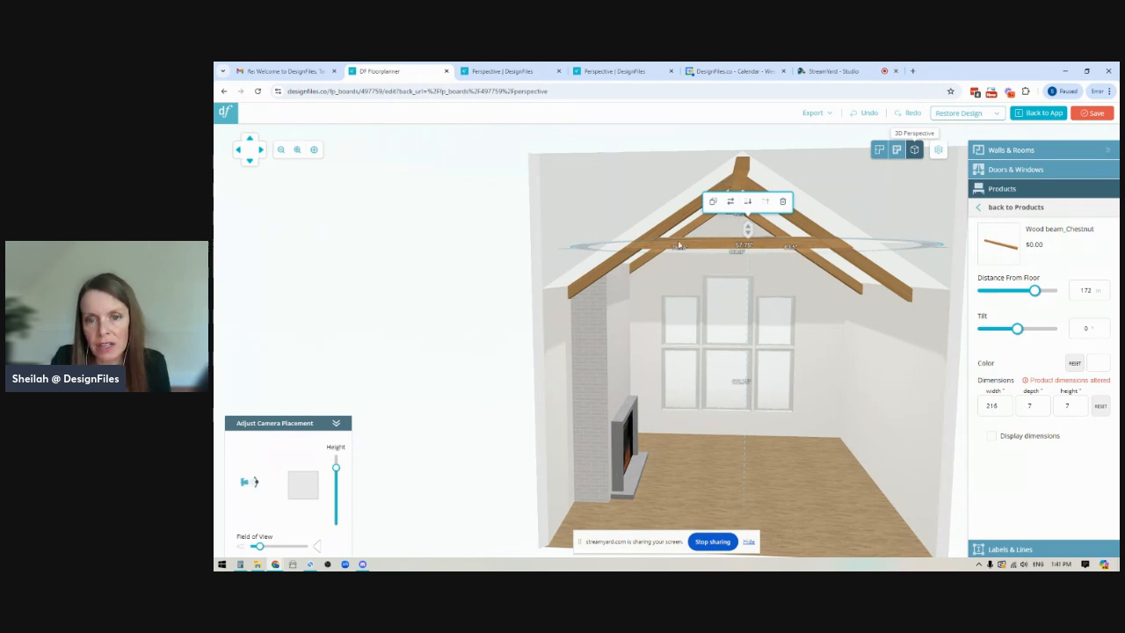
mouse_move(809, 462)
mouse_down()
mouse_move(774, 463)
mouse_move(810, 462)
mouse_up()
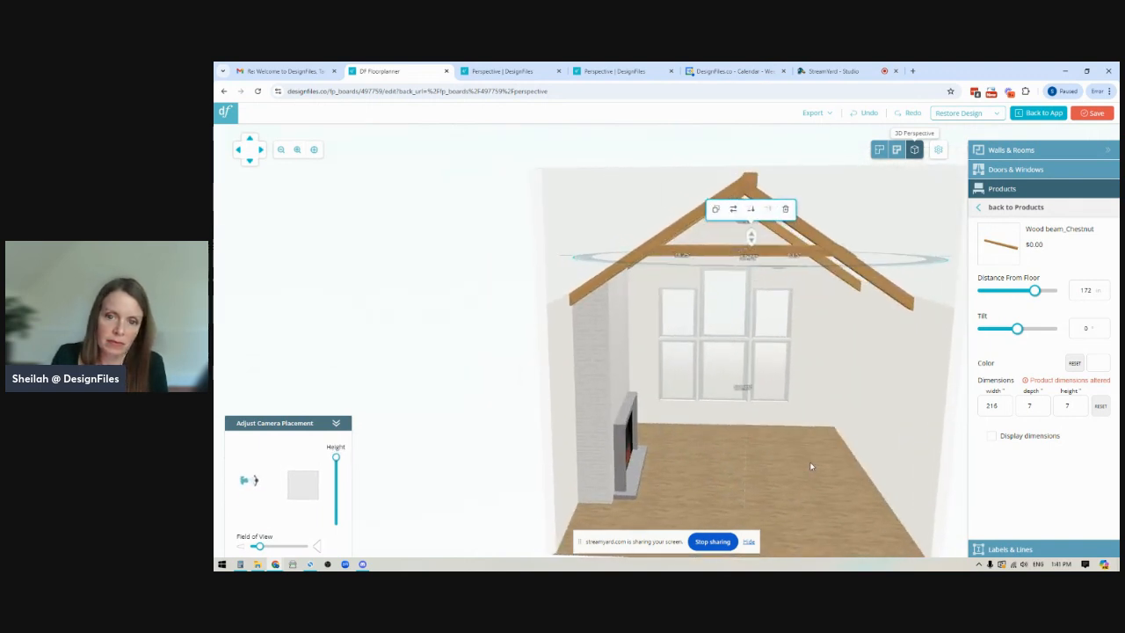
click(822, 466)
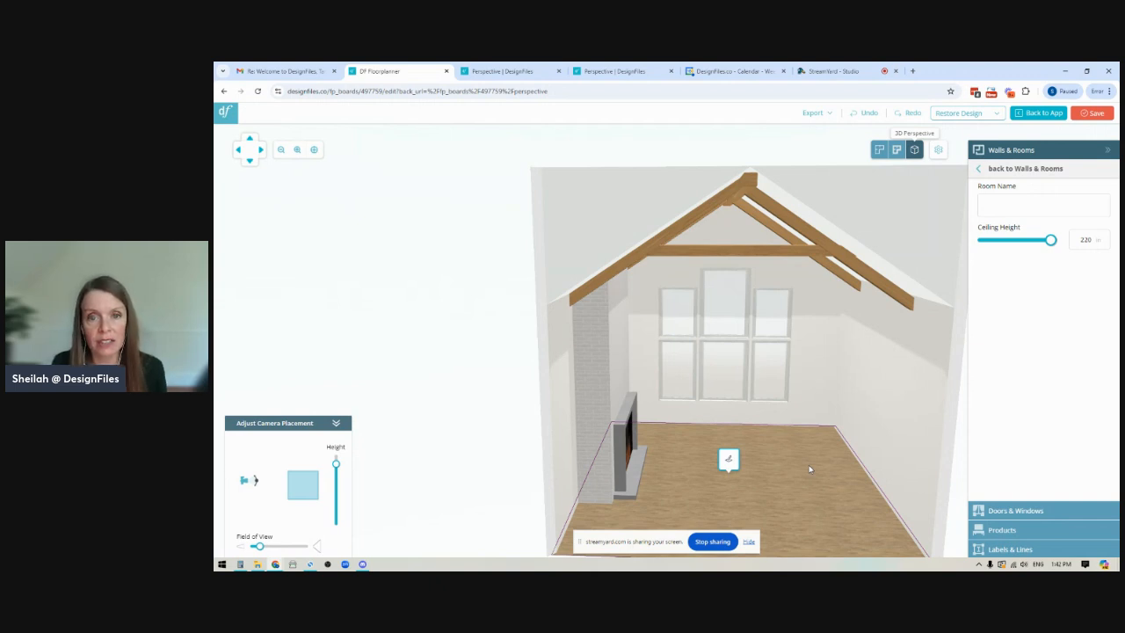
- Page forward through the project's saved perspective designs to design 11, the room with the vaulted ceiling
click(497, 72)
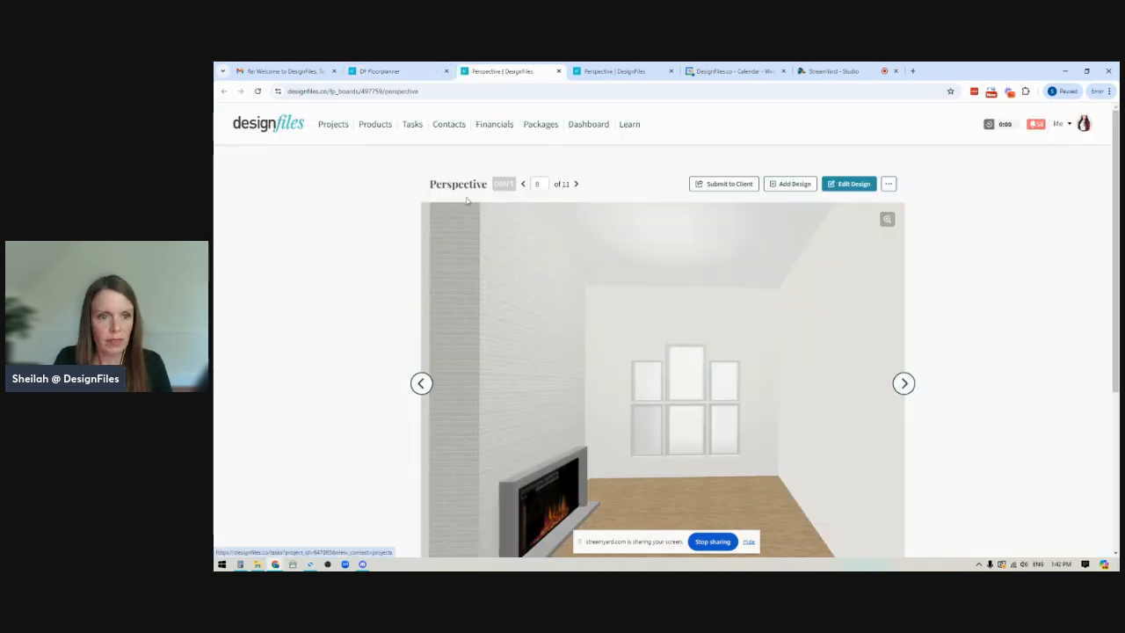
click(904, 384)
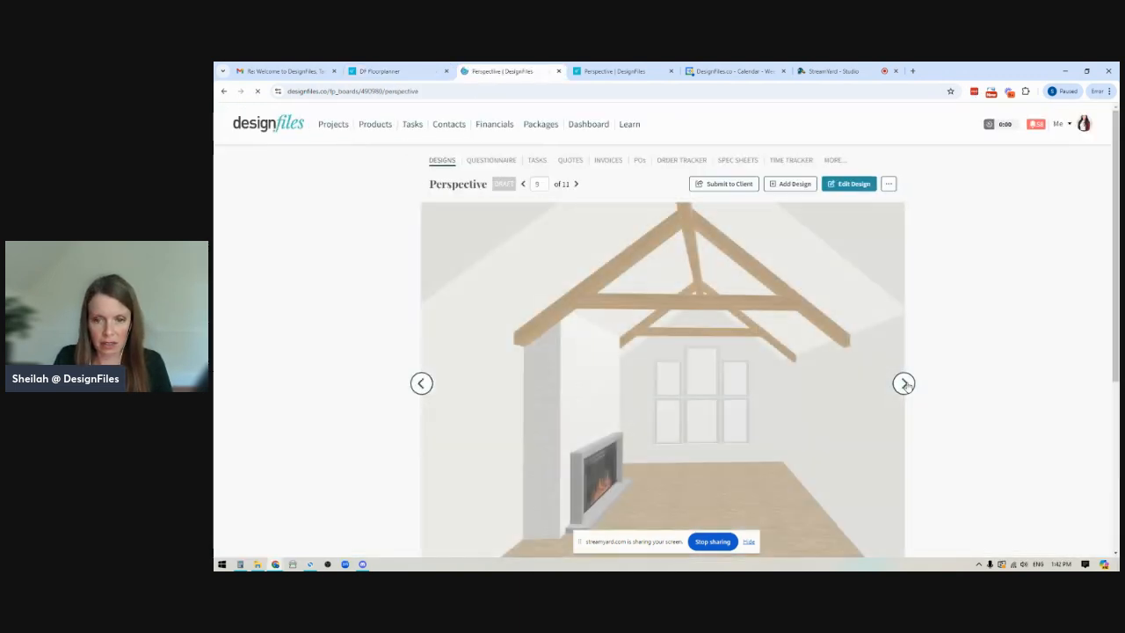
click(905, 384)
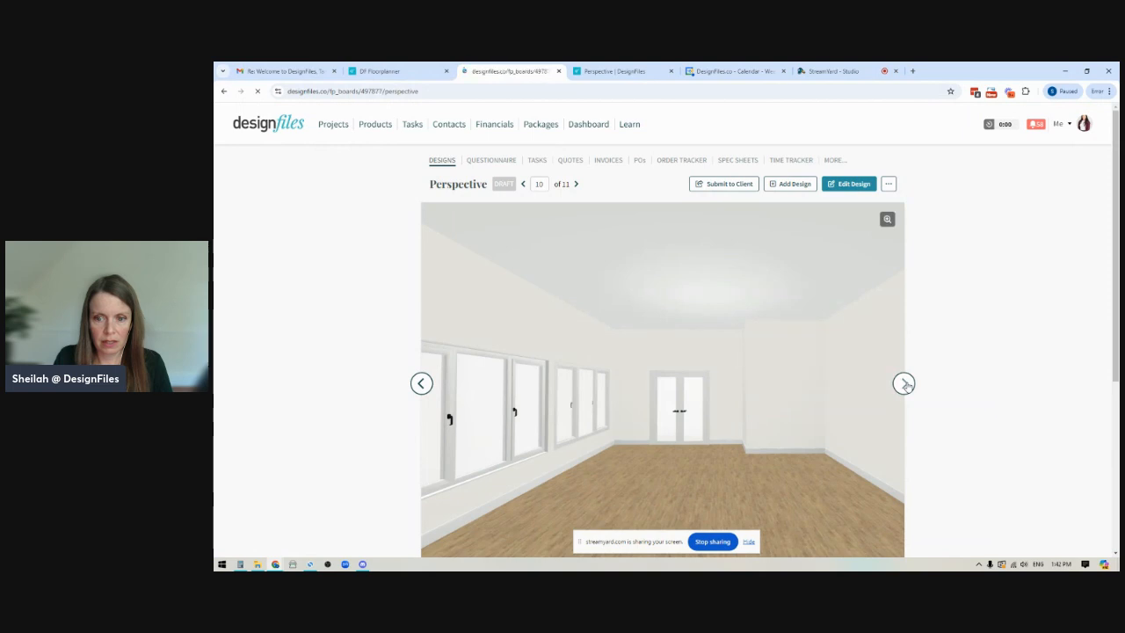
click(905, 384)
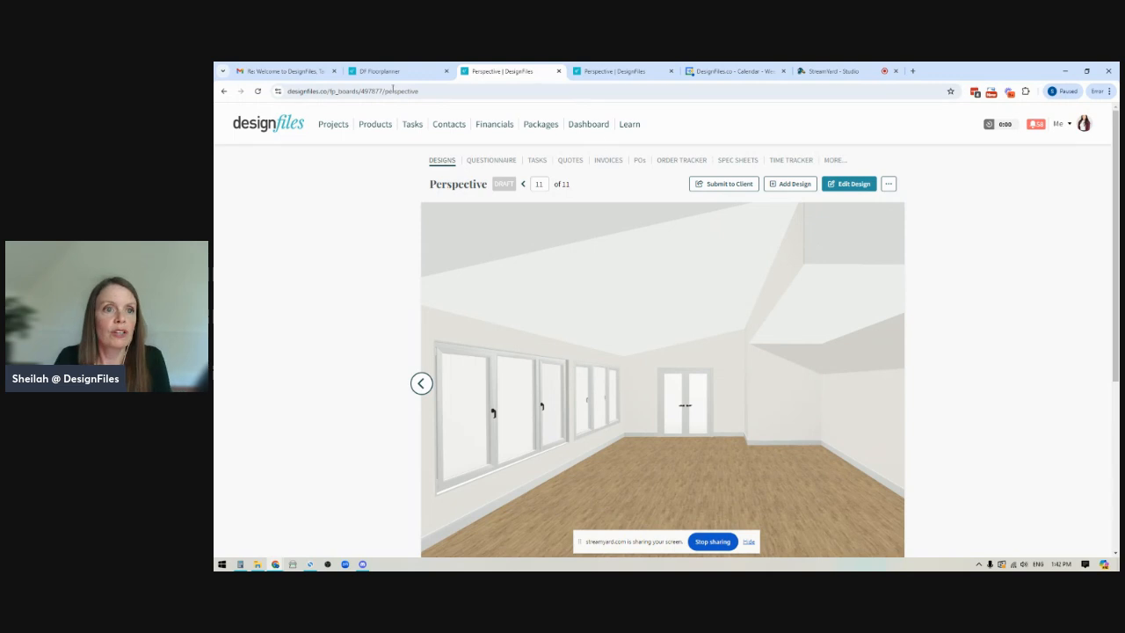
- Close the fireplace room's floorplanner, open design 10 with the flat ceiling for editing, and view its room in 3D perspective
click(446, 71)
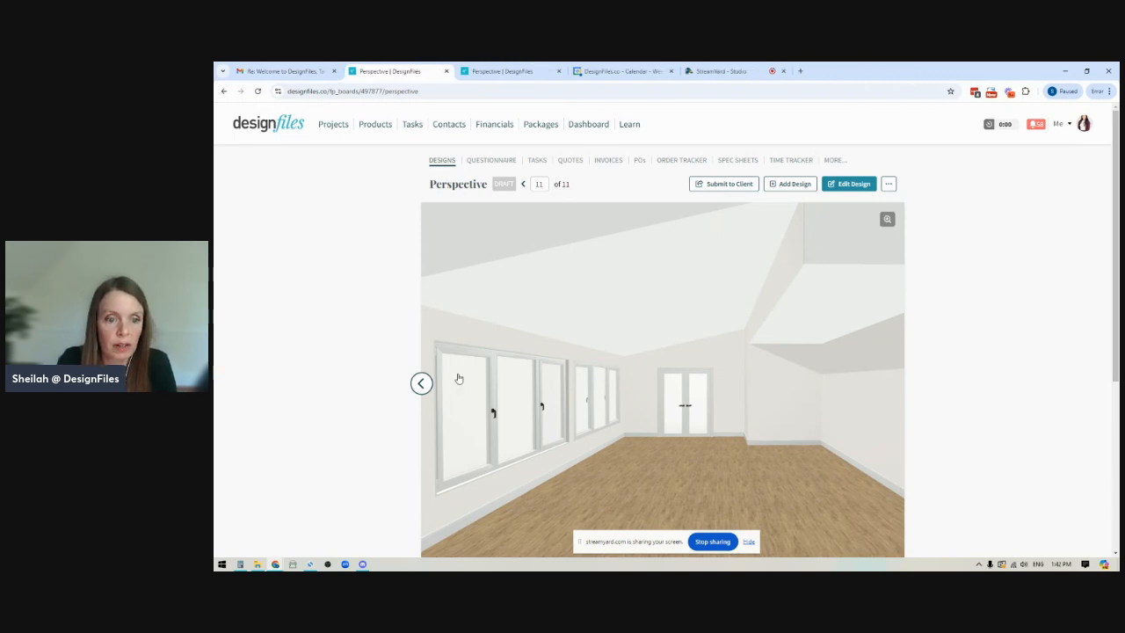
click(421, 384)
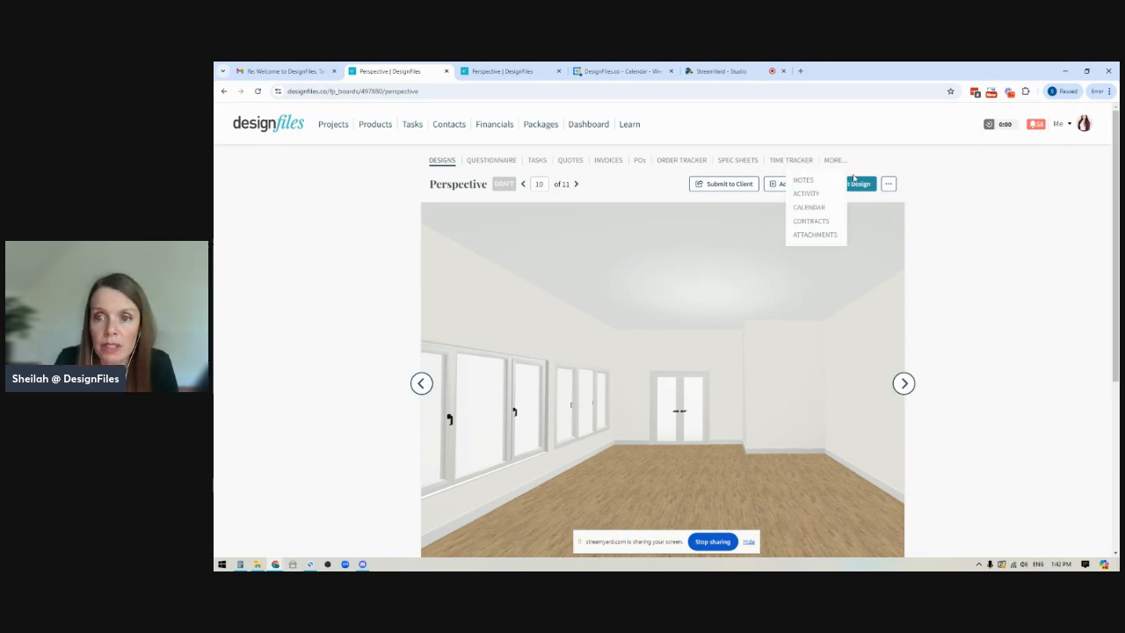
click(849, 183)
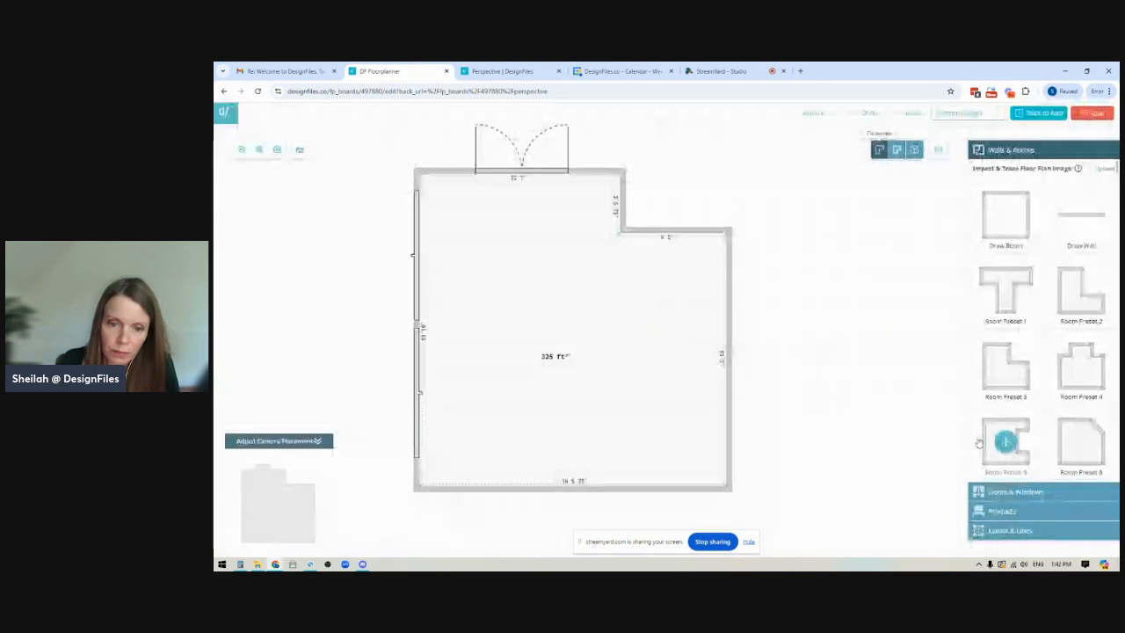
click(914, 150)
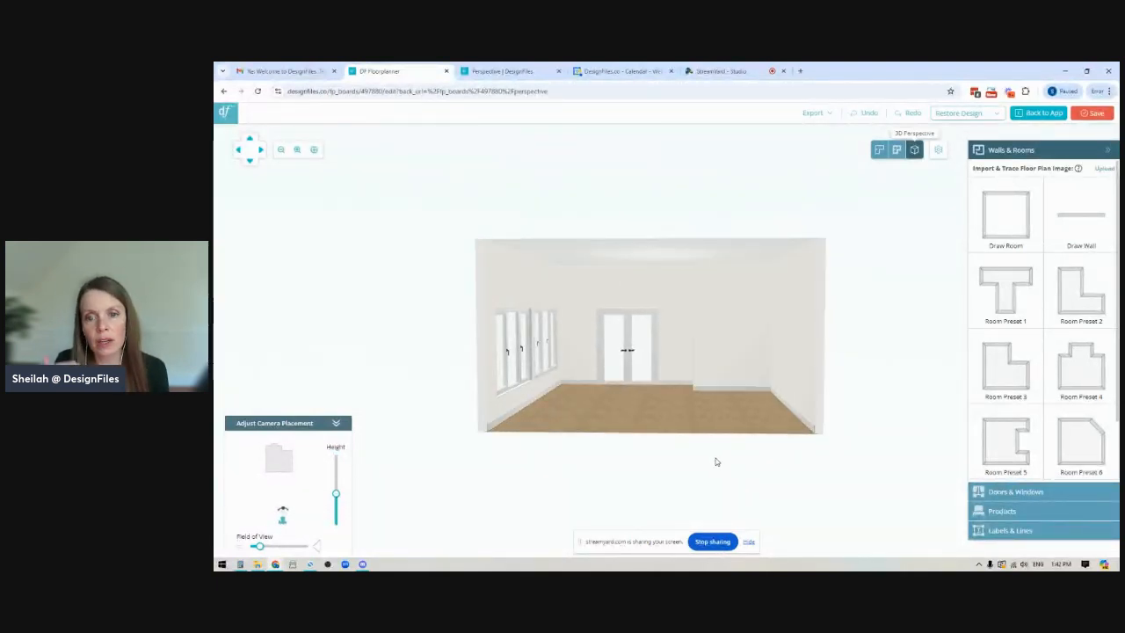
scroll(656, 414, up, 5)
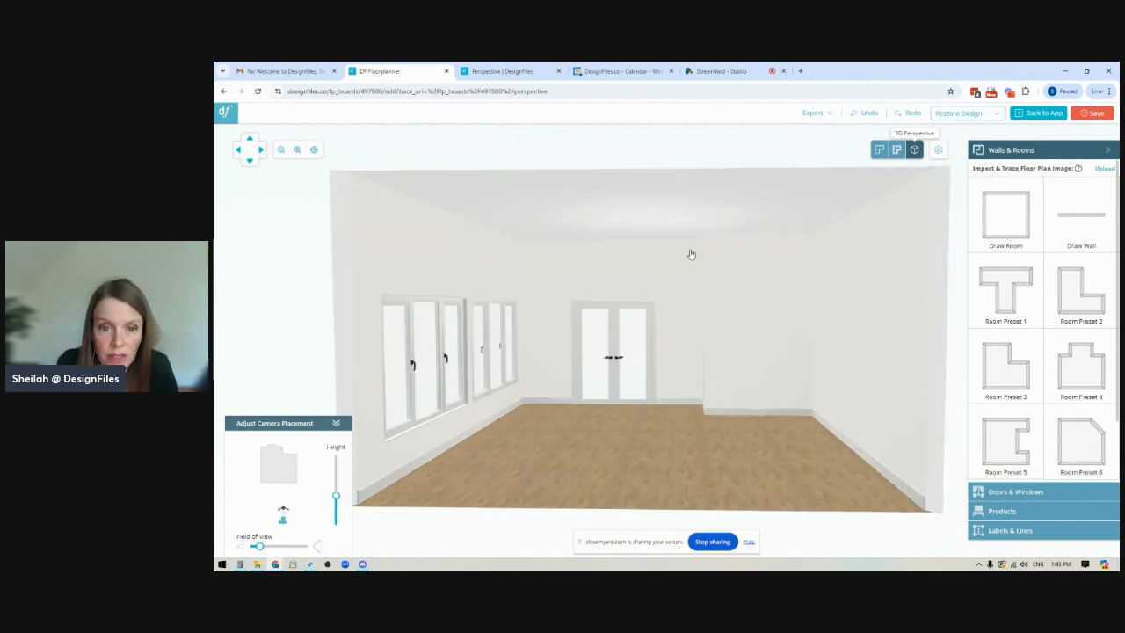
drag(612, 484, 620, 487)
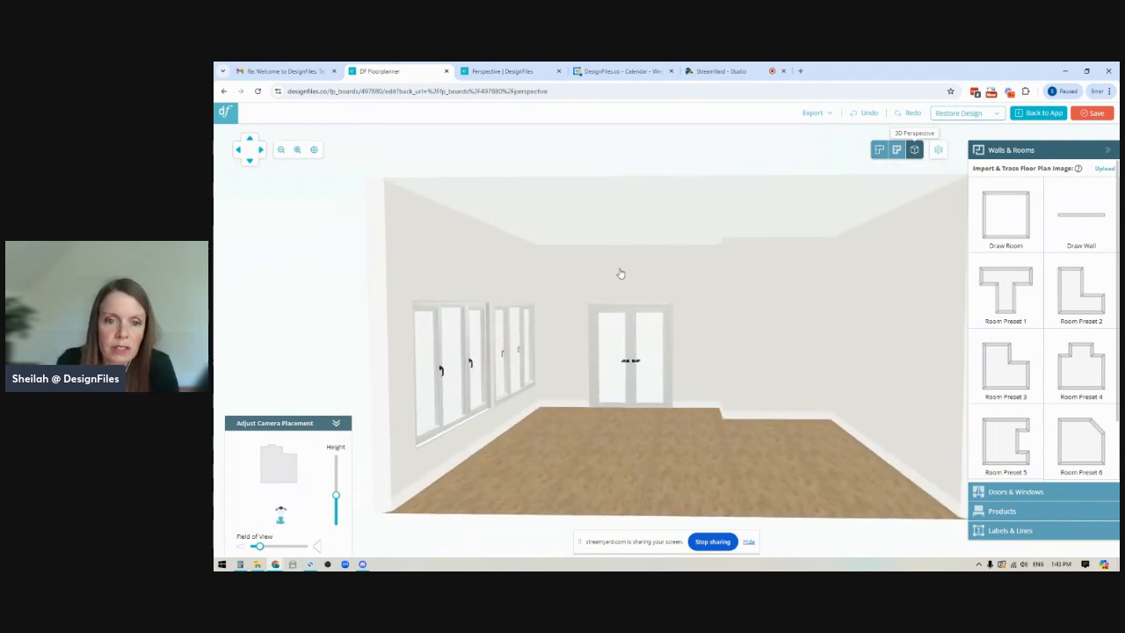
- Check the height settings of the double-door wall and the ceiling
click(620, 274)
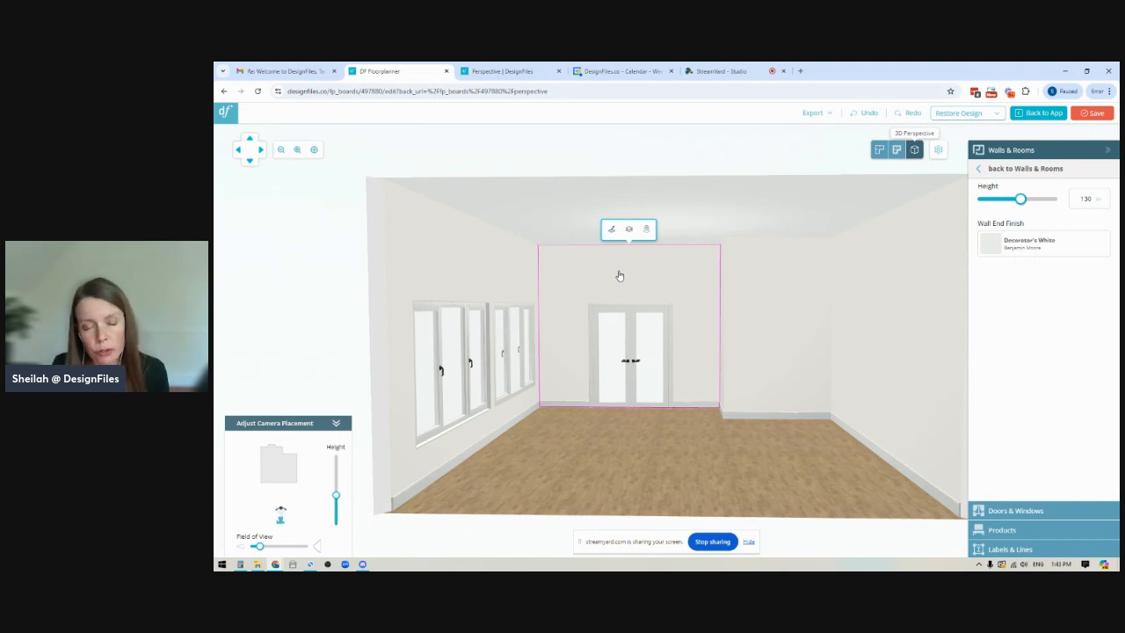
click(697, 200)
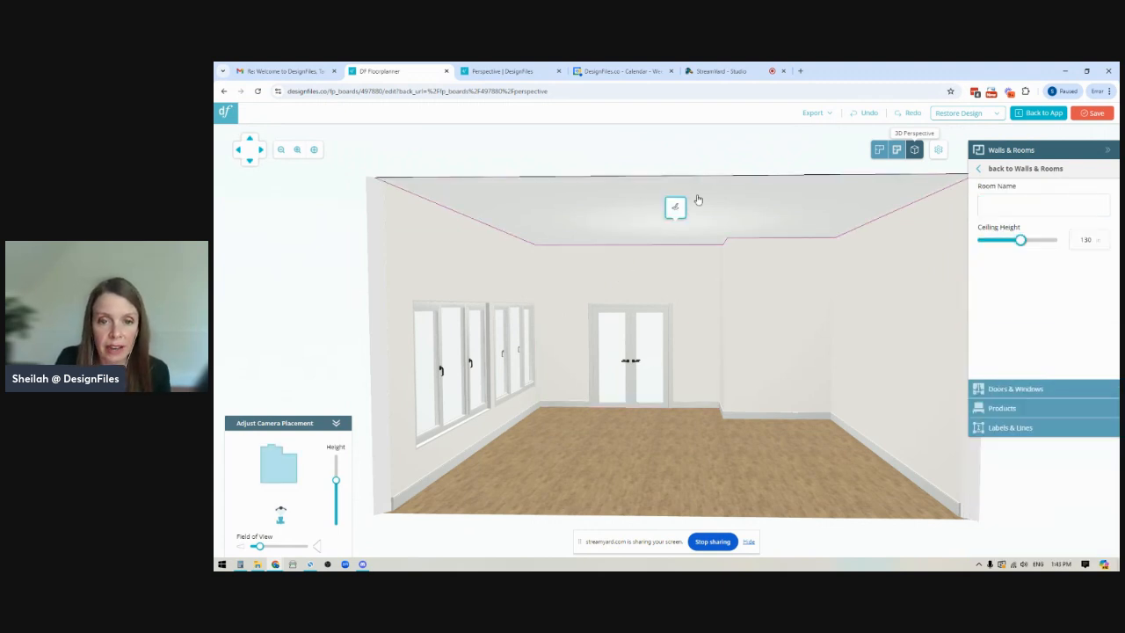
click(628, 281)
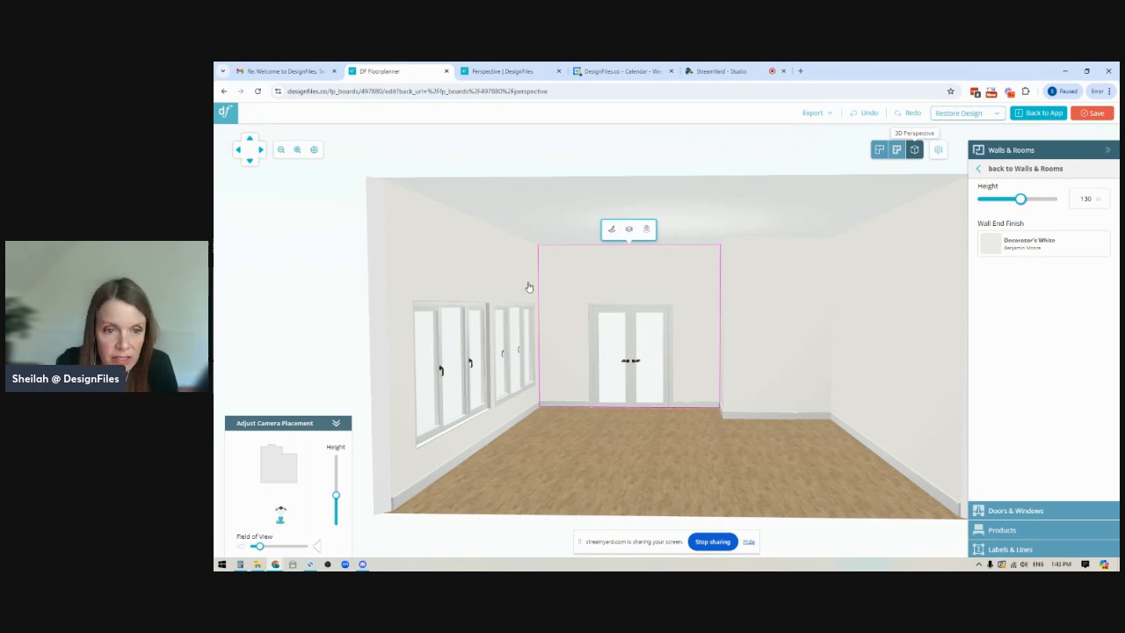
- Switch the floorplan measurements to inches
click(879, 150)
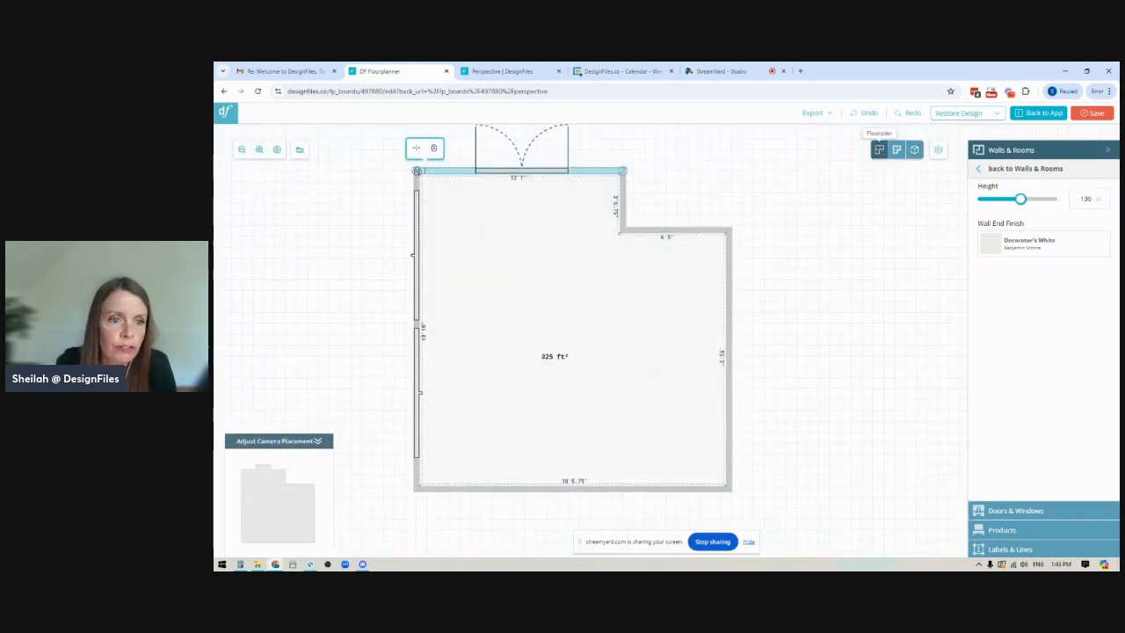
click(937, 148)
click(896, 201)
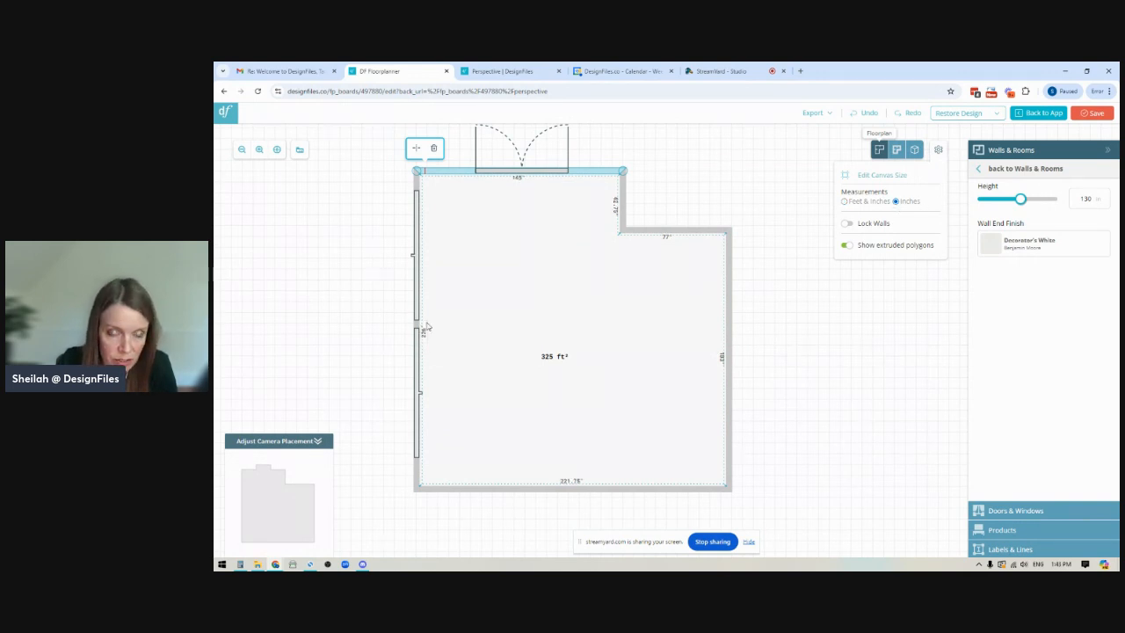
- In 3D perspective, edit the double-door wall's surface and outline a triangle from its upper-right corner to about 38 inches down the left edge
click(914, 149)
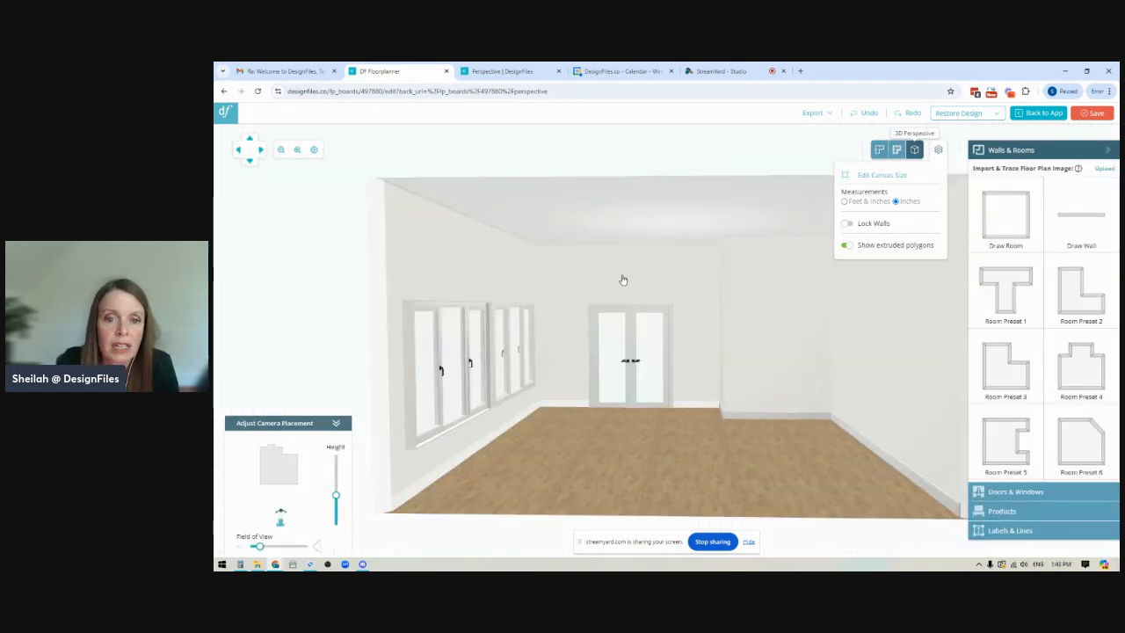
click(623, 279)
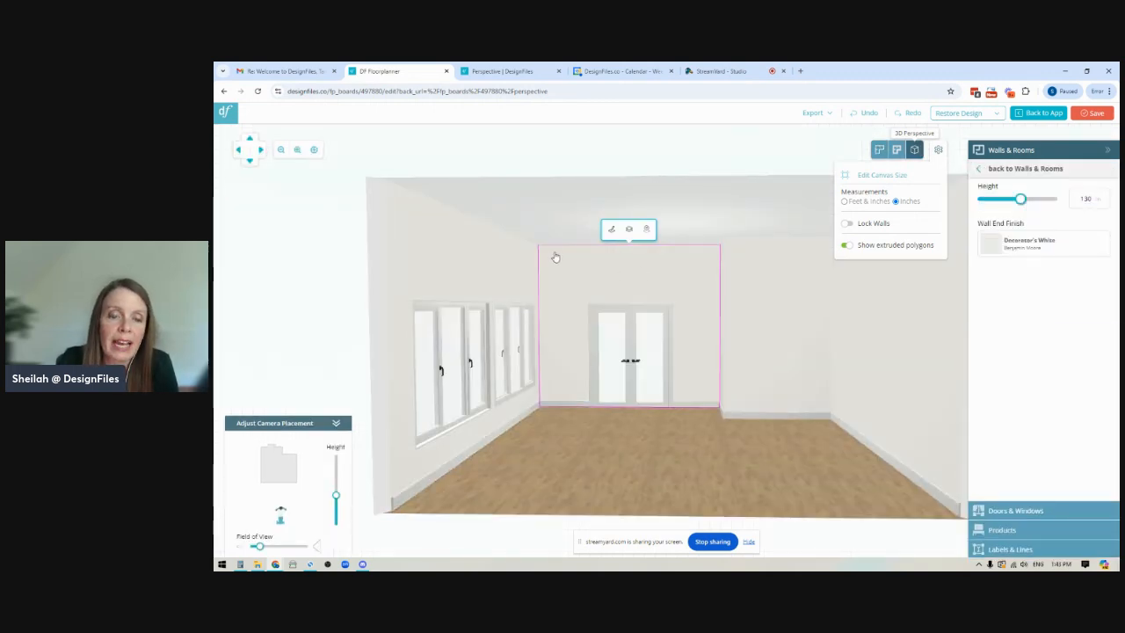
click(612, 230)
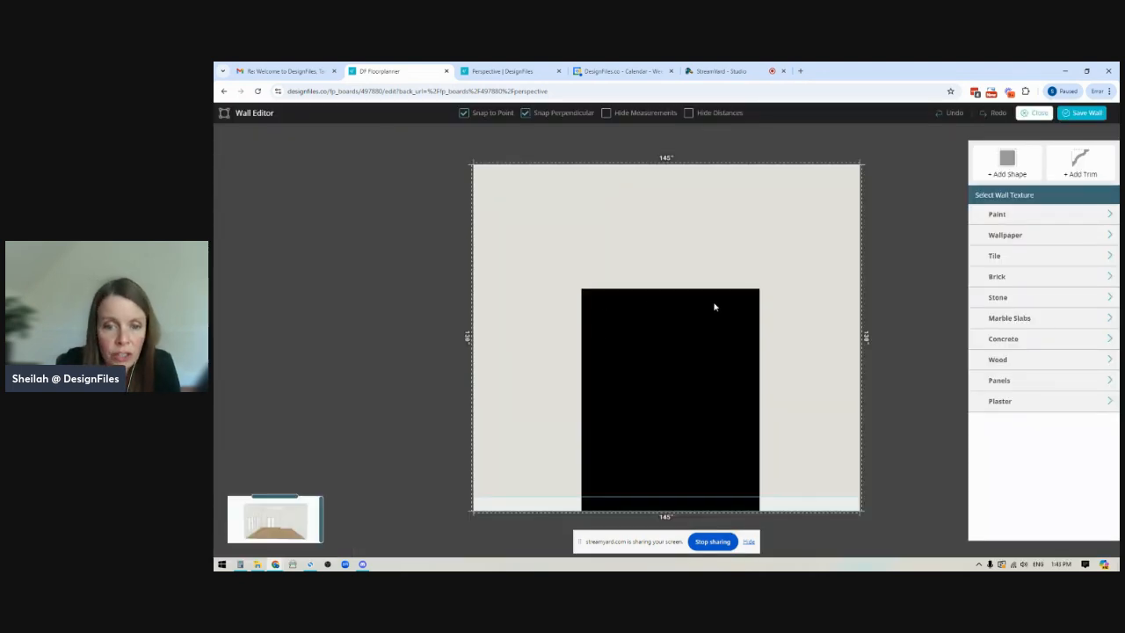
click(1002, 163)
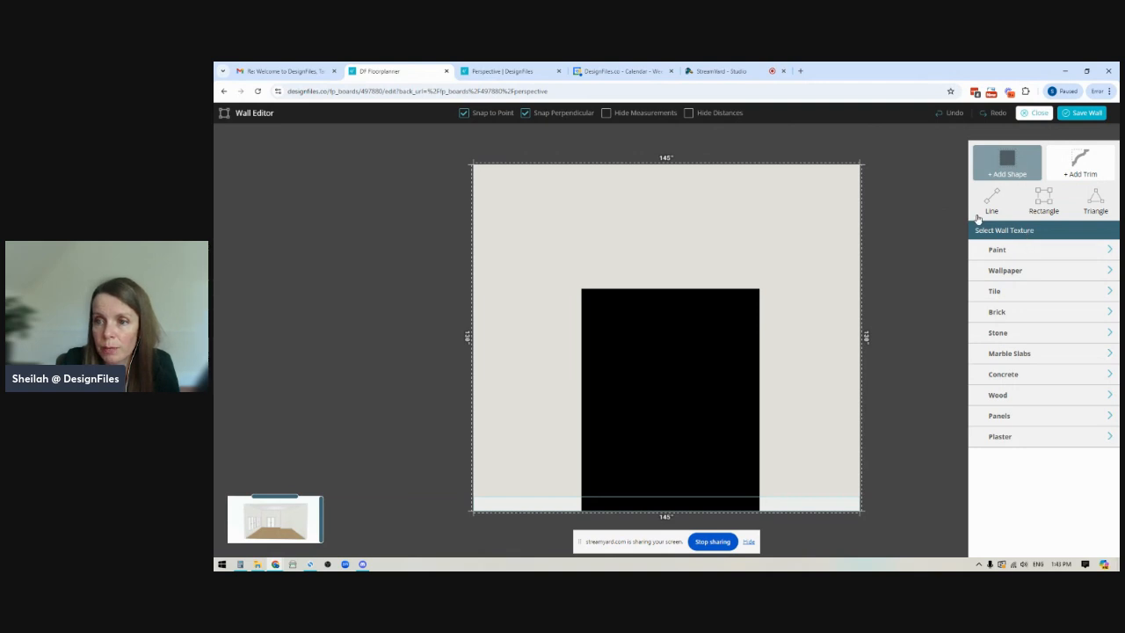
click(993, 213)
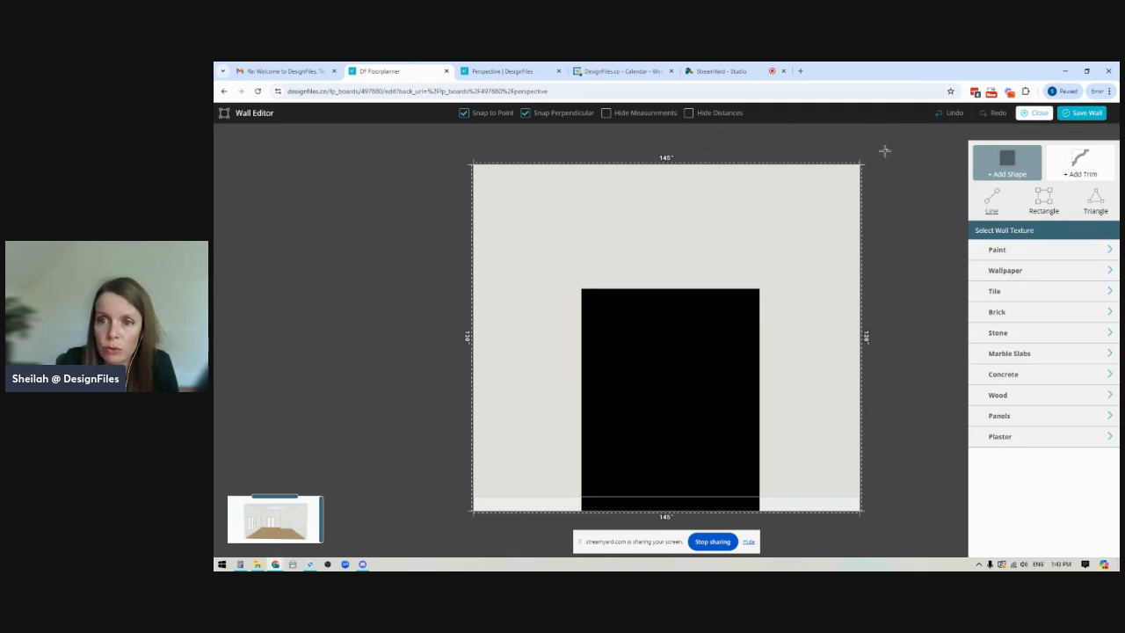
click(860, 164)
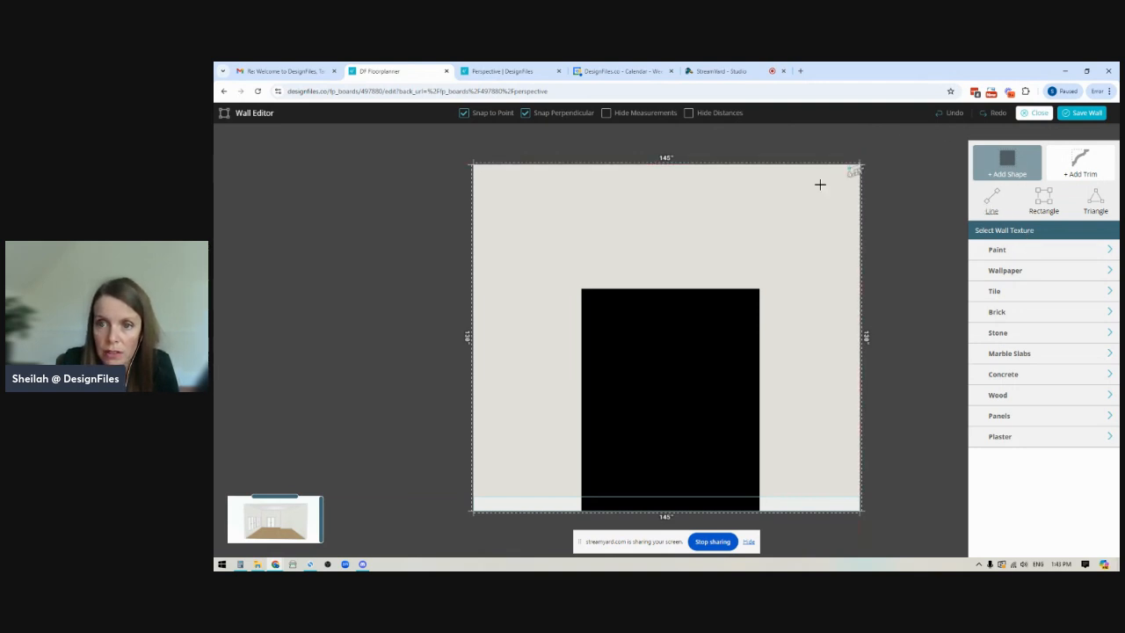
click(472, 263)
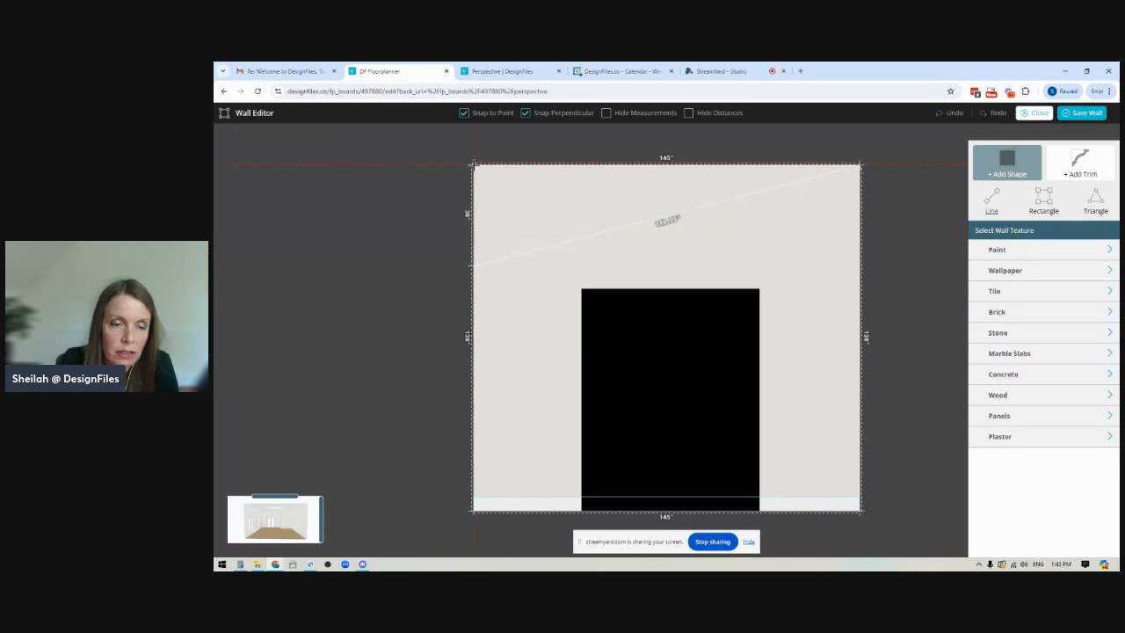
click(859, 163)
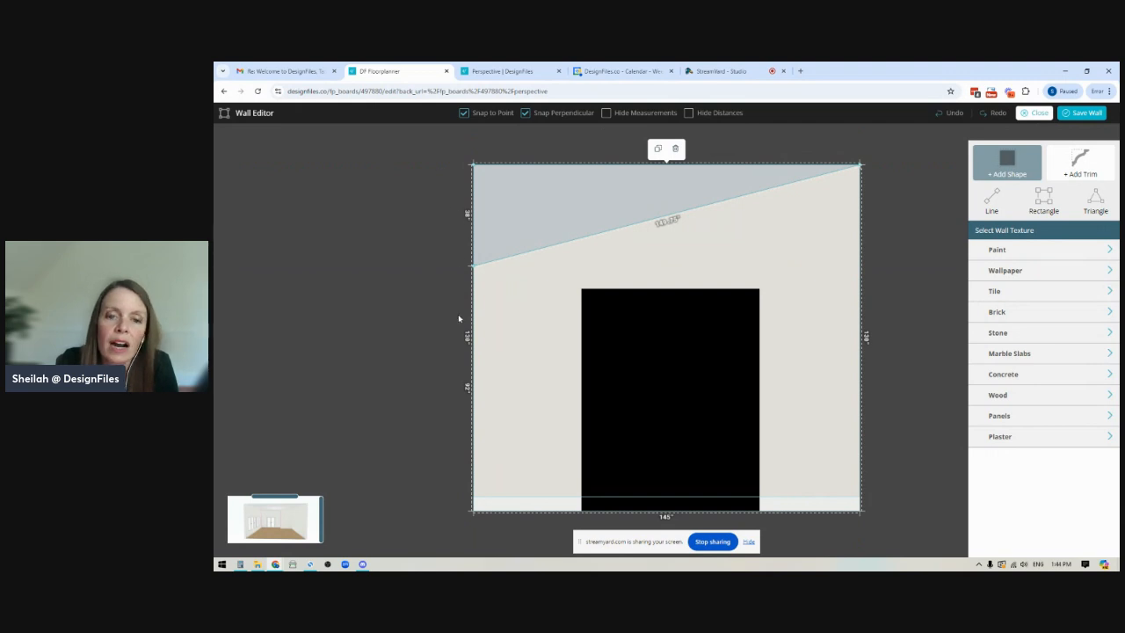
- Raise the triangle's lower corner on the wall's left edge so that its vertical side is 36 inches
drag(448, 299, 487, 311)
scroll(525, 328, up, 5)
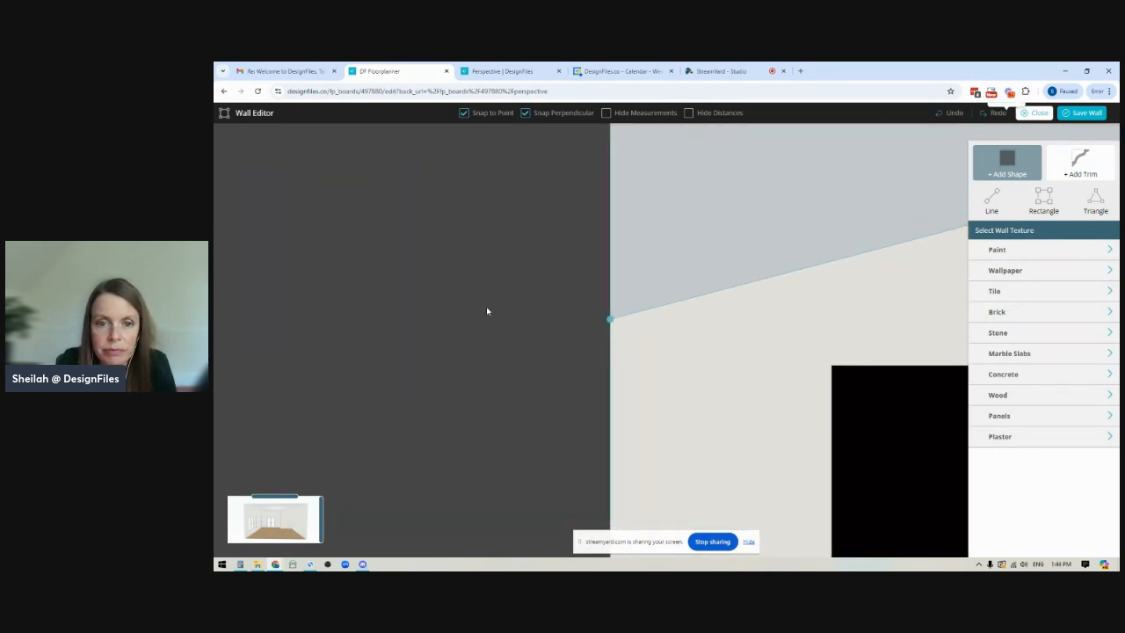
scroll(552, 348, up, 3)
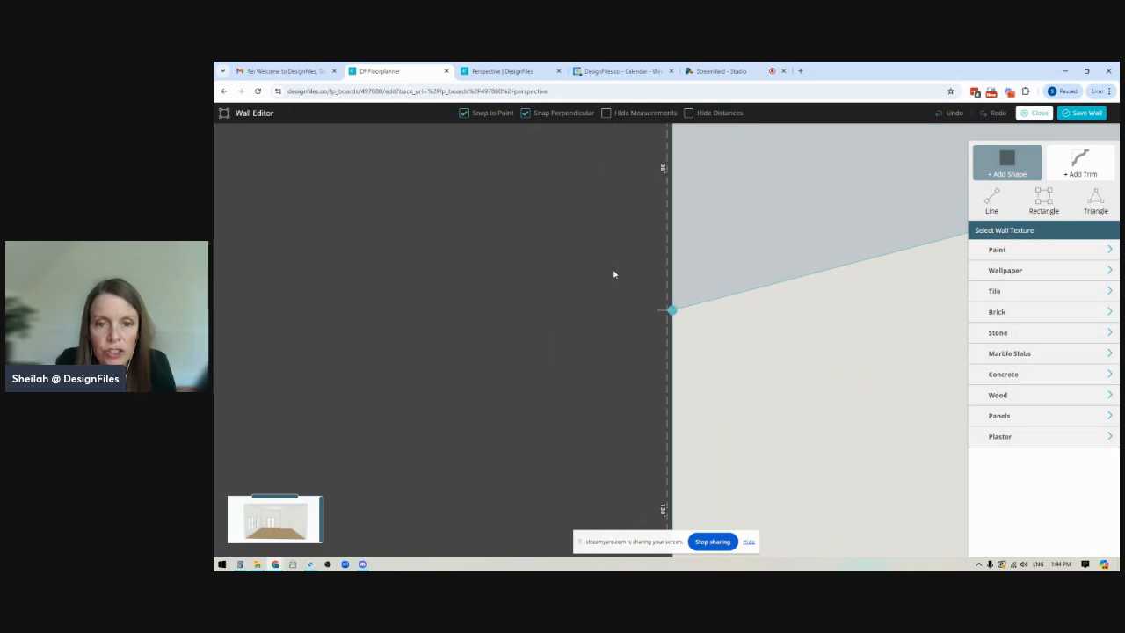
drag(612, 274, 529, 284)
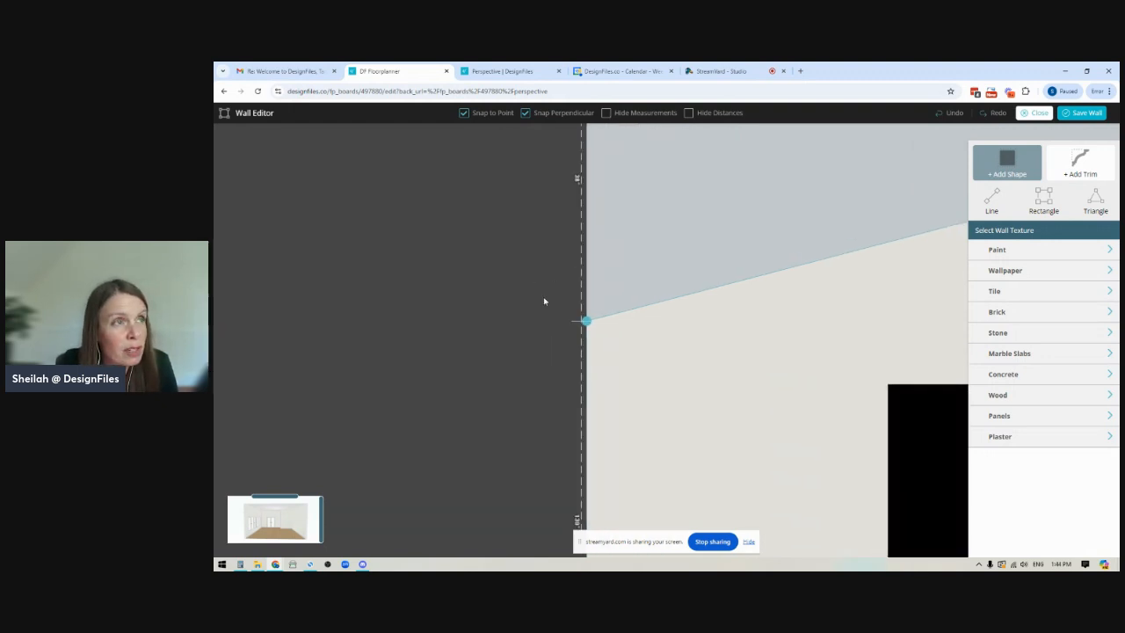
drag(585, 320, 583, 305)
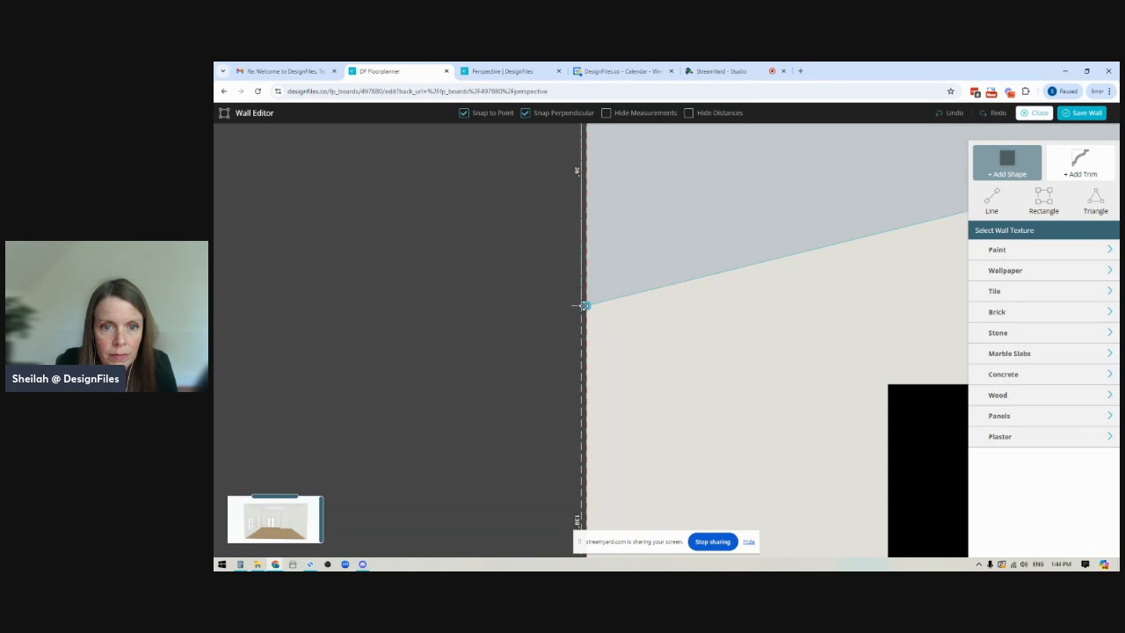
drag(529, 203, 434, 364)
scroll(411, 351, down, 2)
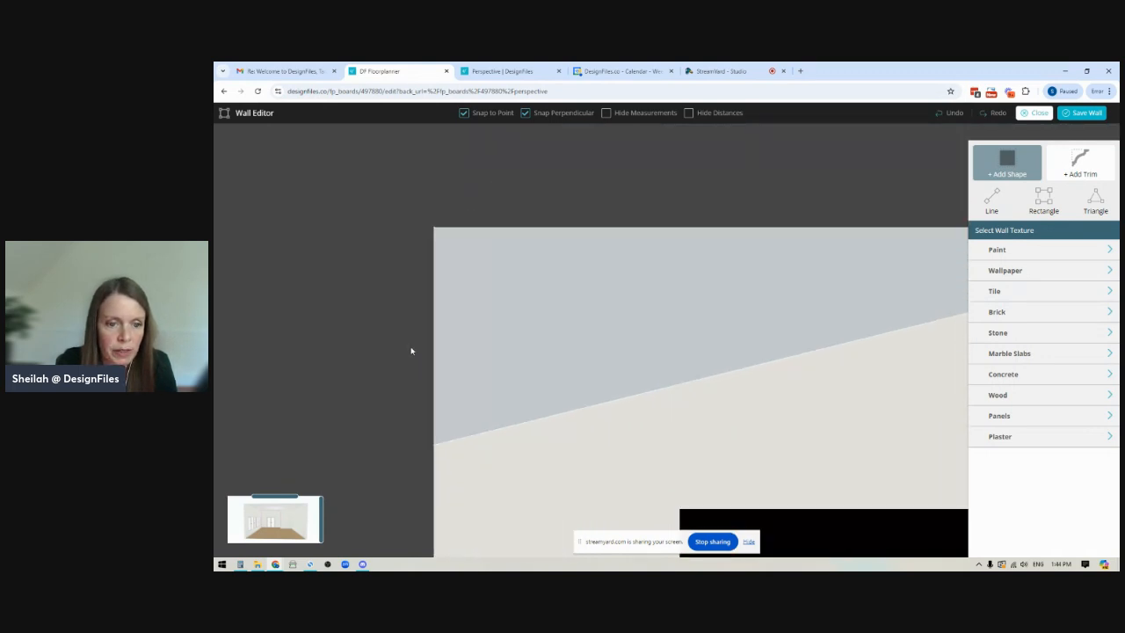
scroll(411, 351, down, 3)
drag(290, 342, 331, 269)
drag(804, 156, 687, 157)
- Paint the triangle Ultra White, set its extrusion to 226 inches, preview it in the room, and save the wall
click(1009, 251)
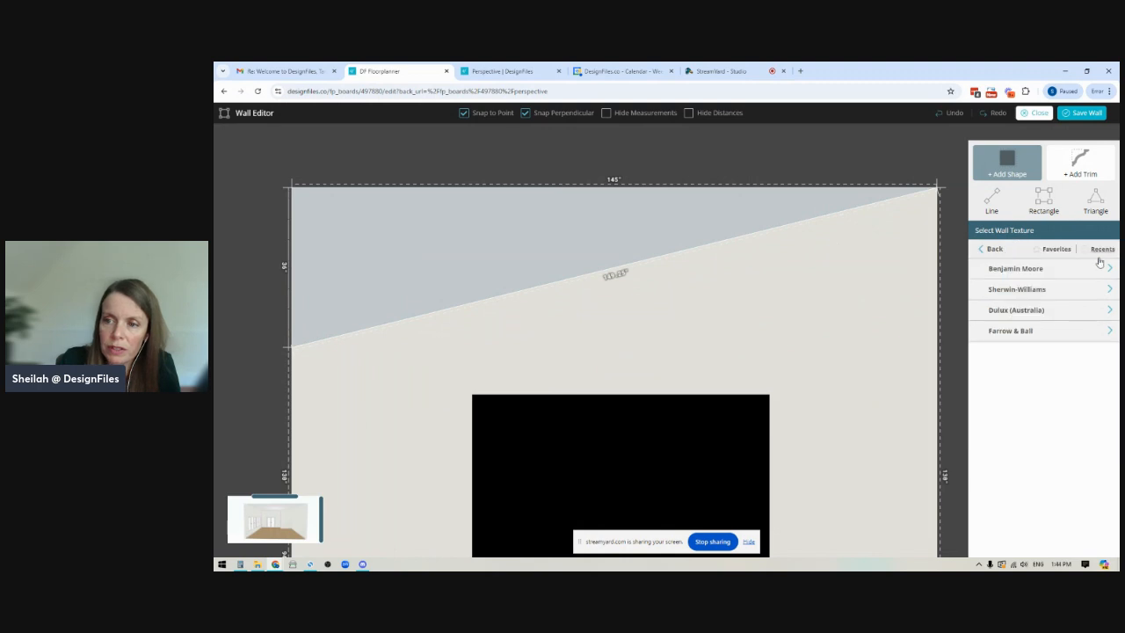
click(1111, 253)
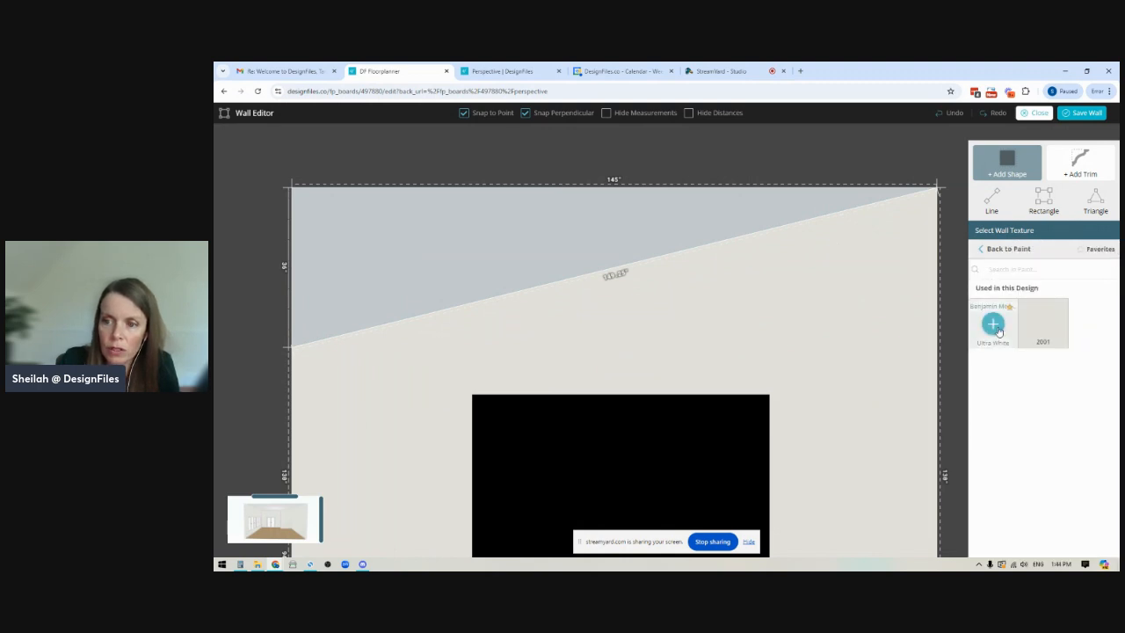
click(571, 243)
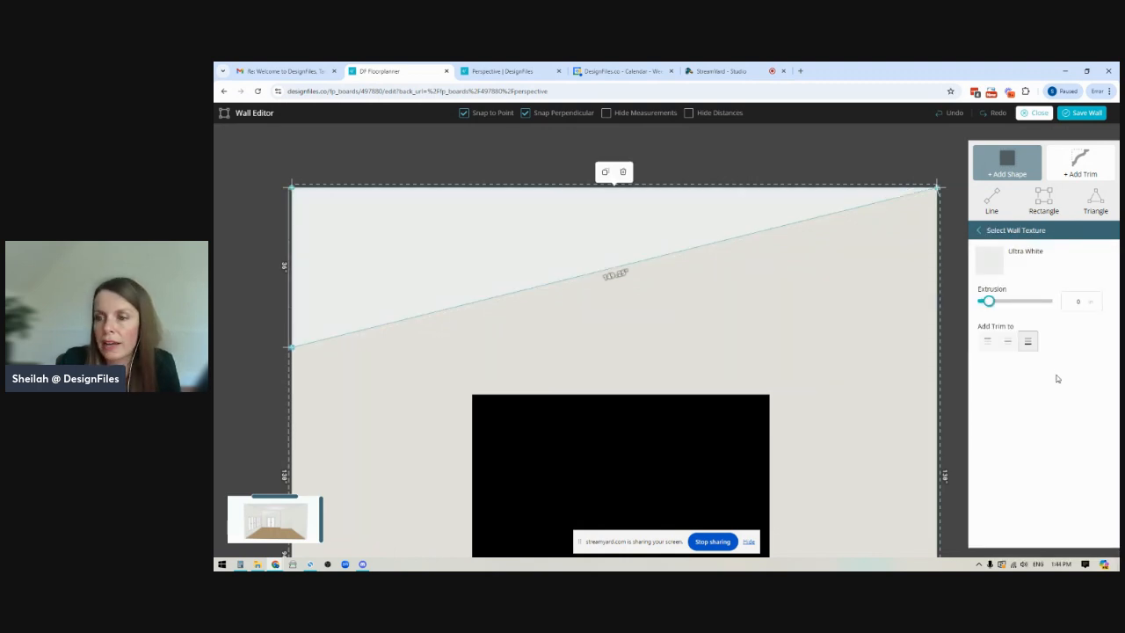
click(1090, 303)
text(228)
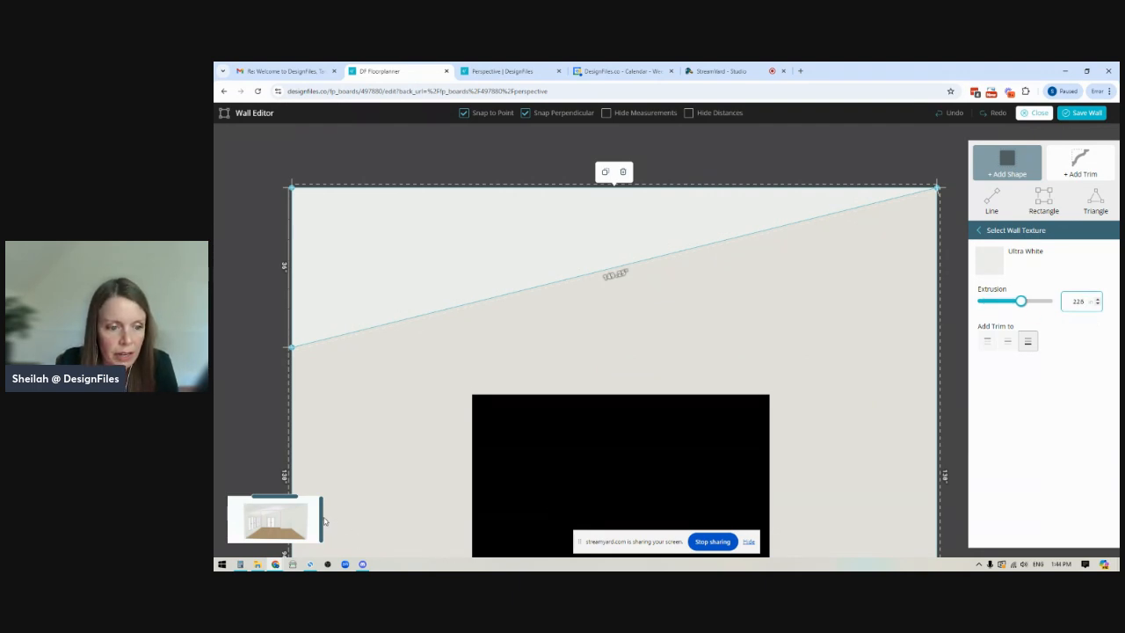
click(290, 521)
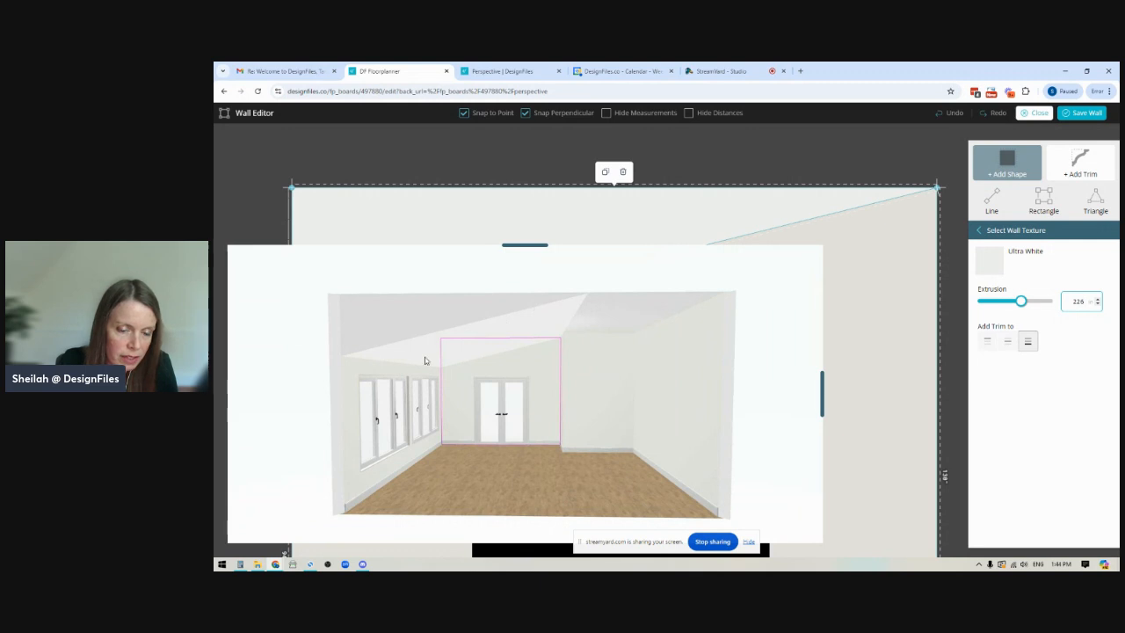
click(952, 154)
click(1088, 114)
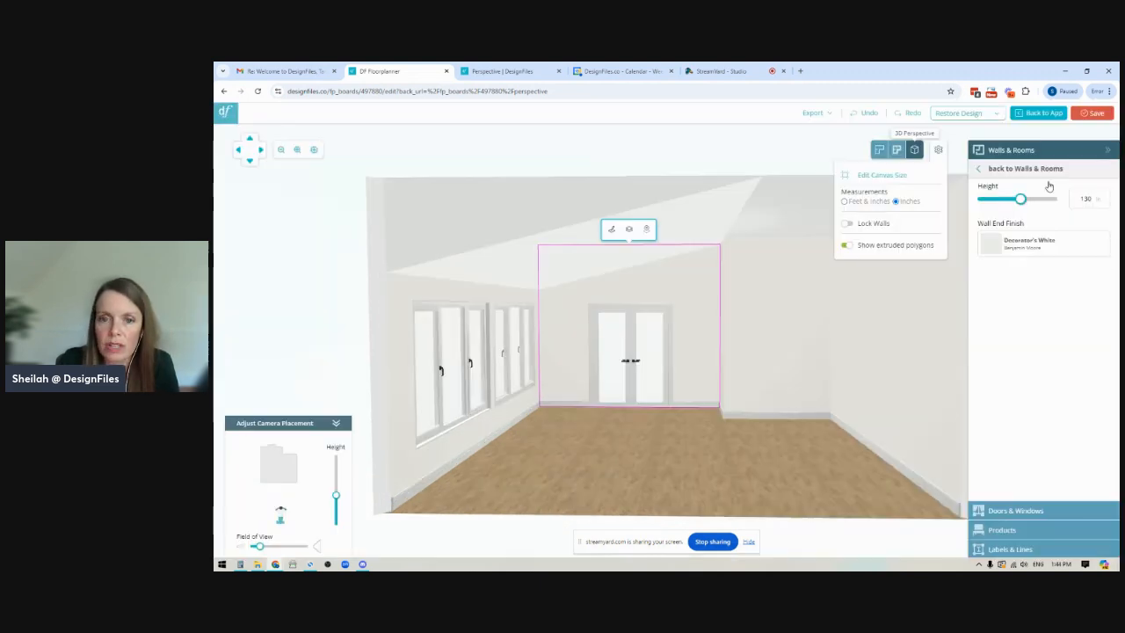
- Inspect the extruded slope in the 3D room and check the remaining wall lengths in the floorplan
click(938, 153)
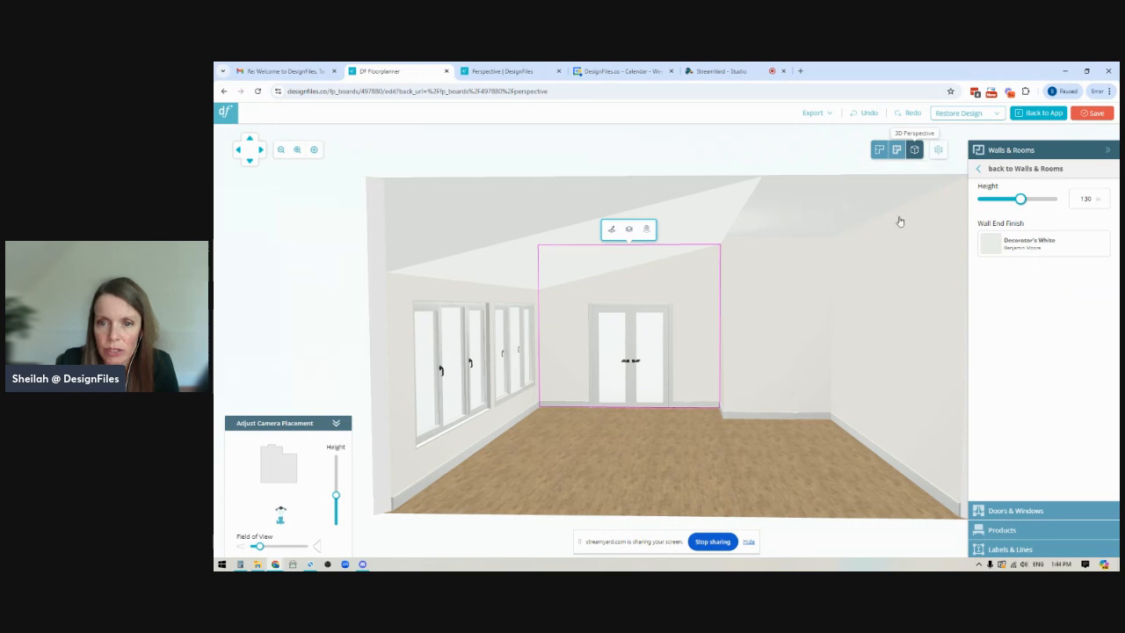
drag(784, 475, 720, 482)
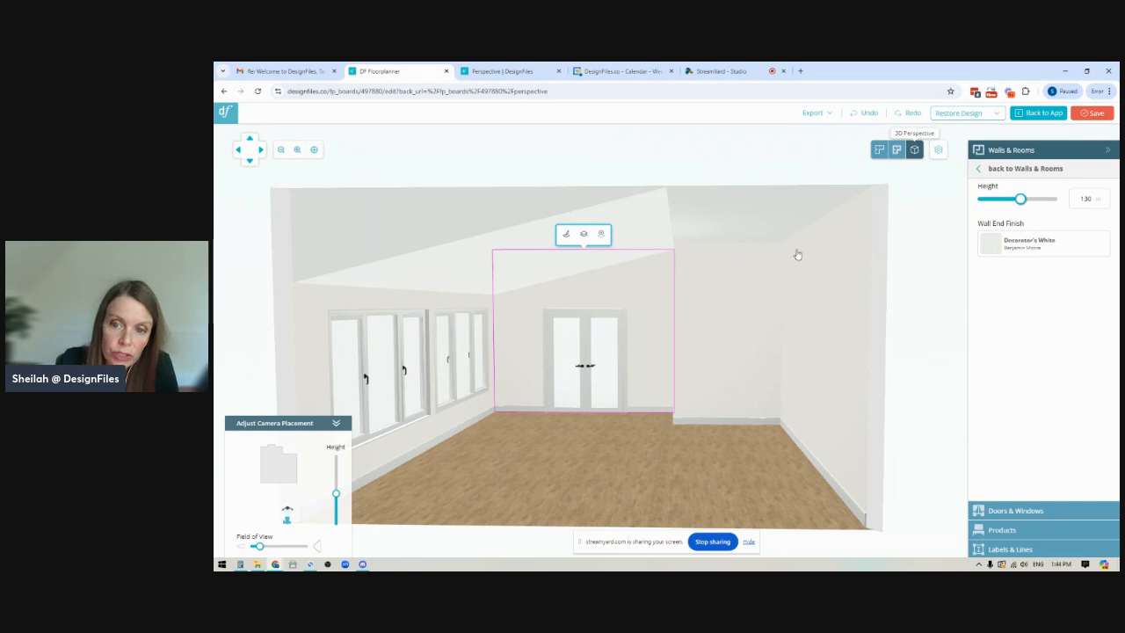
click(878, 151)
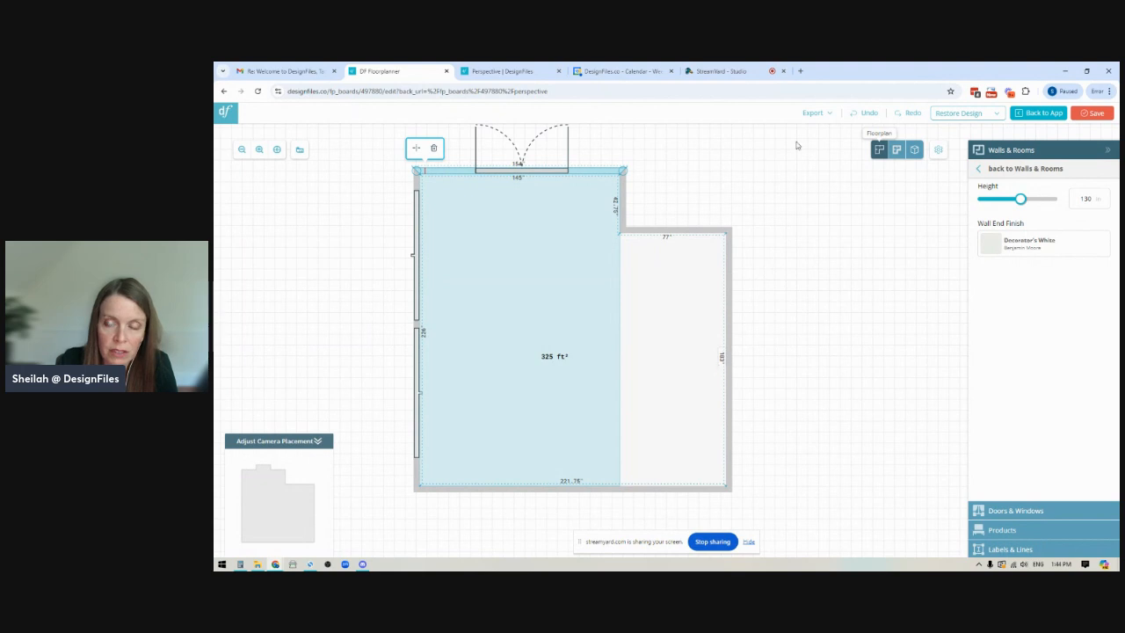
- Edit the surface of the 77-inch recessed wall and draw a full-width rectangle about 25 inches tall along its top edge
click(914, 151)
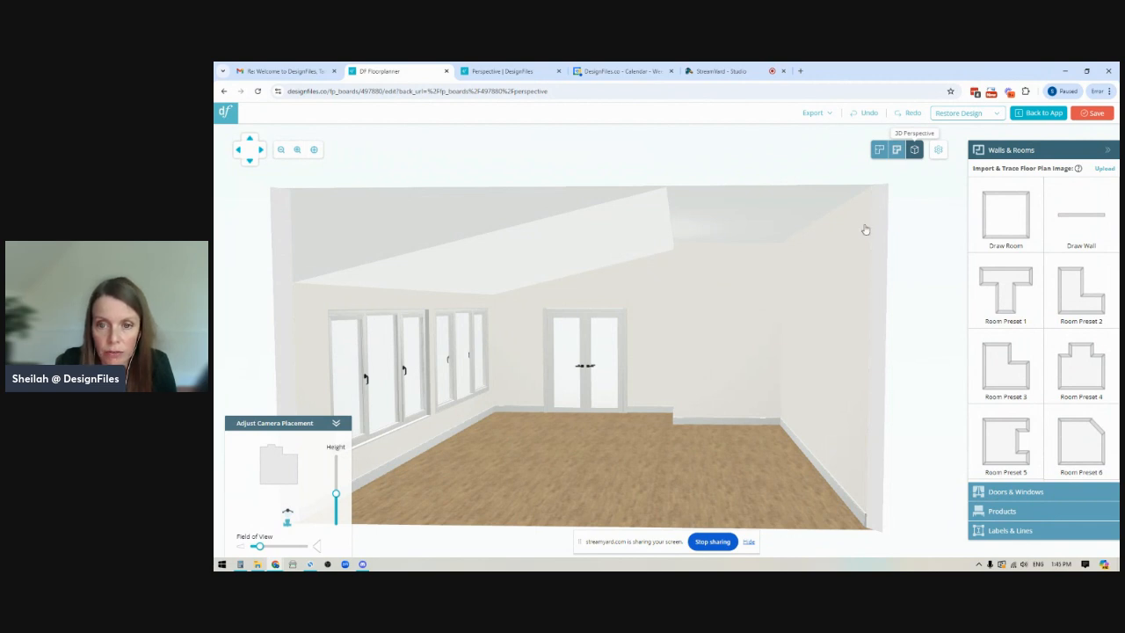
click(724, 273)
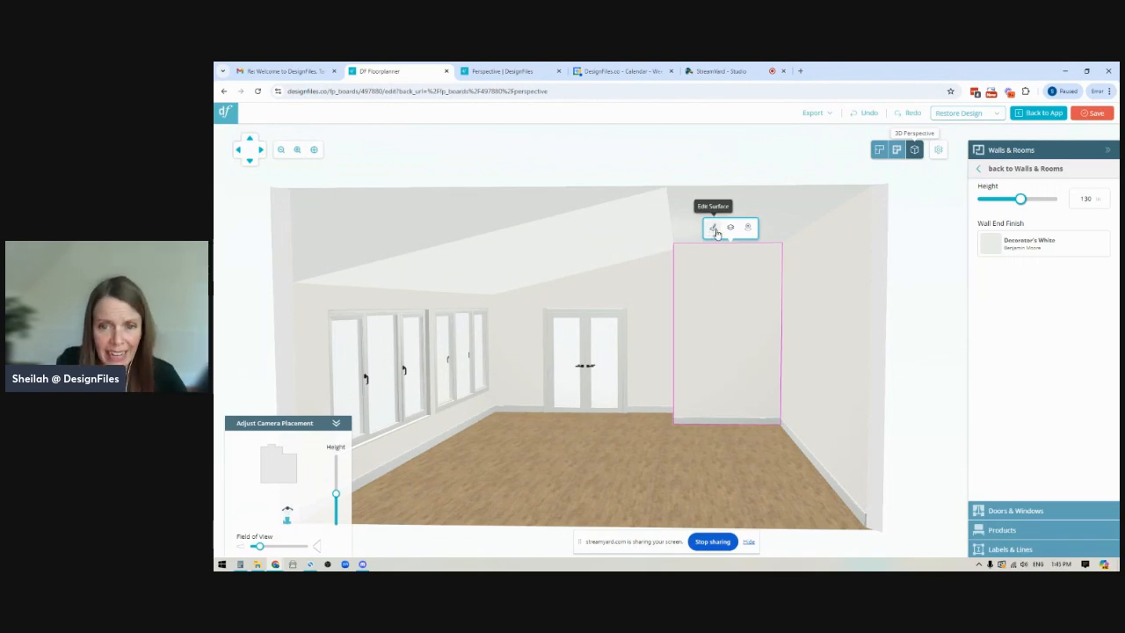
click(713, 229)
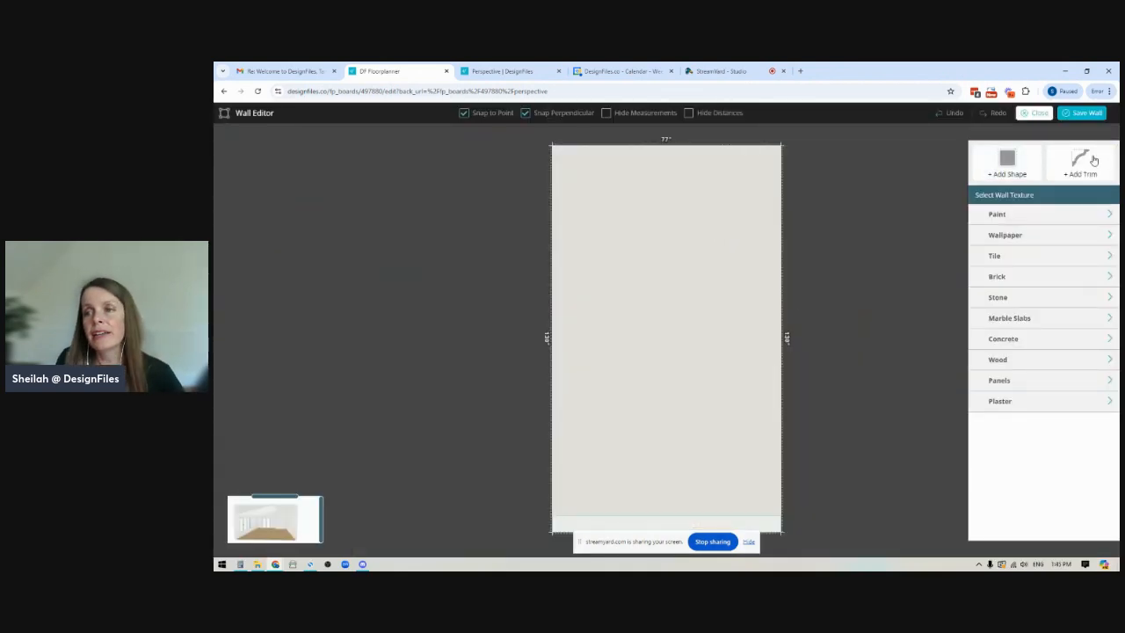
click(1008, 163)
click(1044, 199)
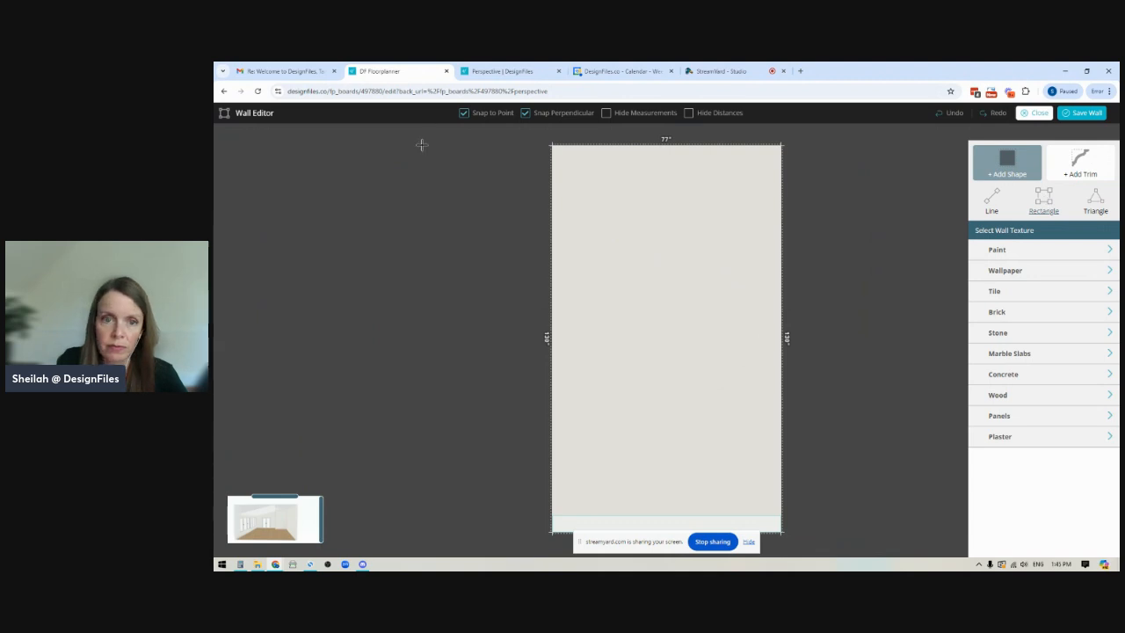
drag(552, 143, 780, 219)
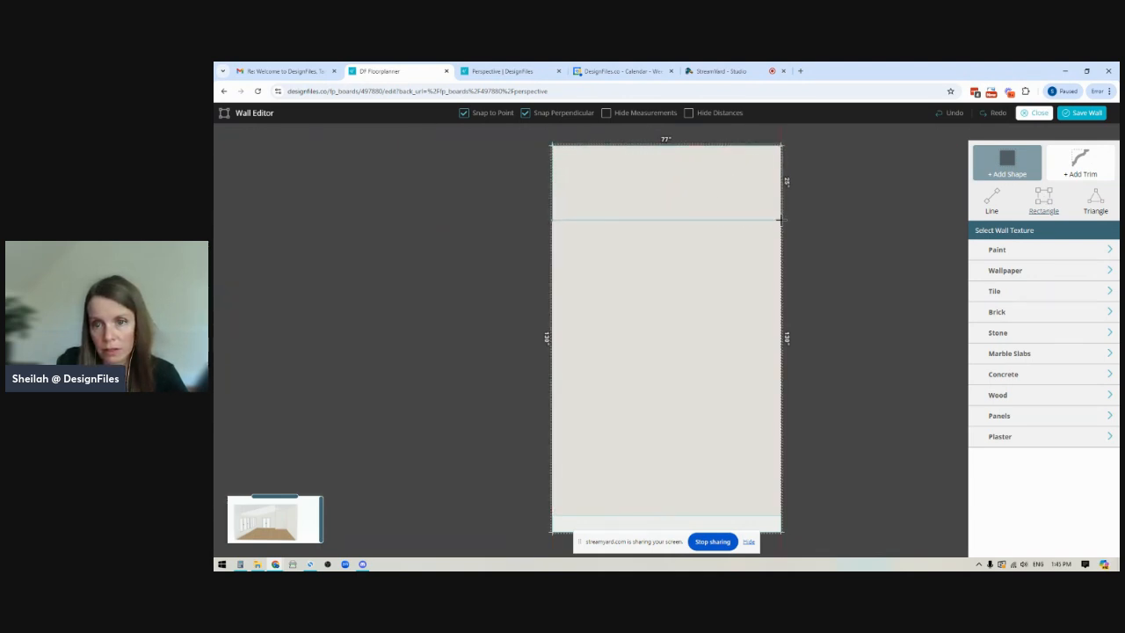
- Move the rectangle's lower edge up so that the shape is 24 inches tall
scroll(707, 296, up, 5)
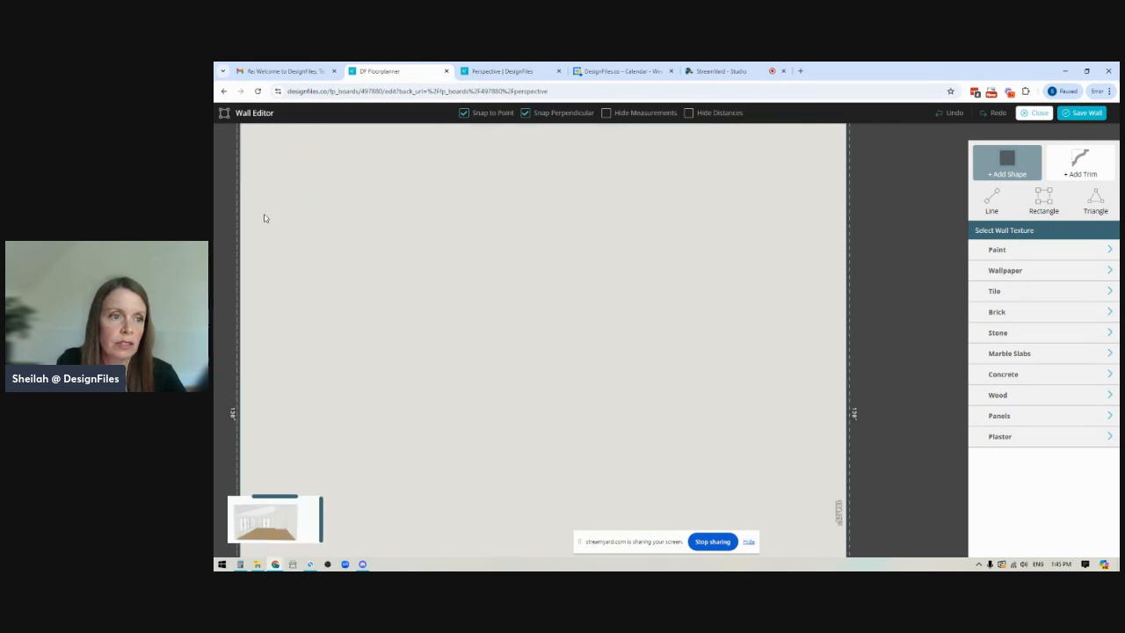
scroll(501, 439, down, 3)
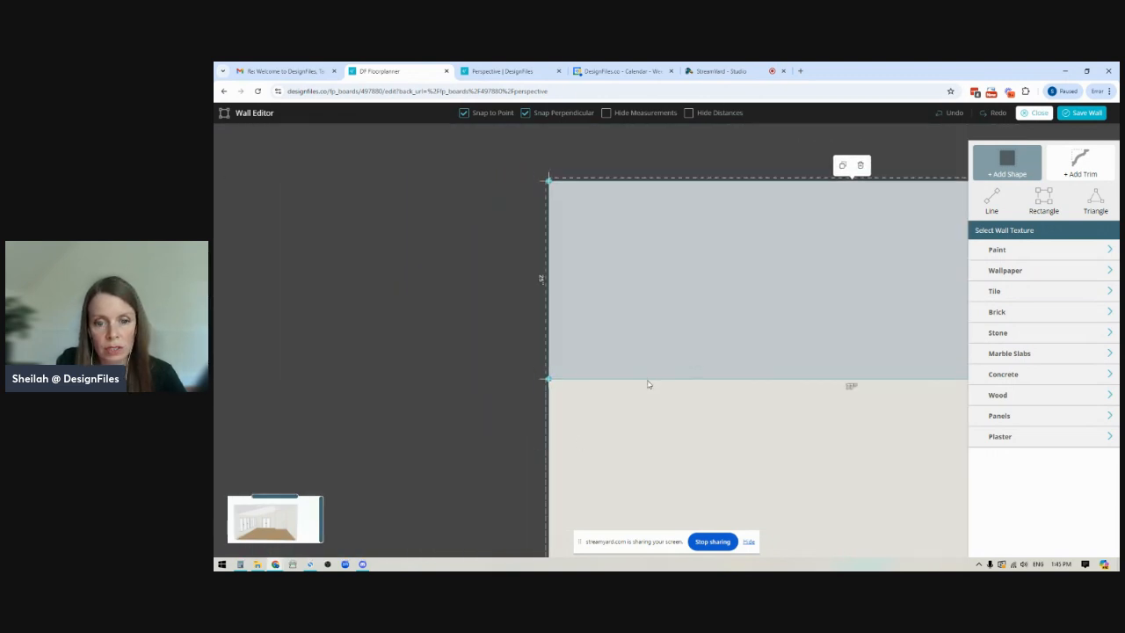
drag(647, 378, 648, 372)
scroll(500, 367, down, 3)
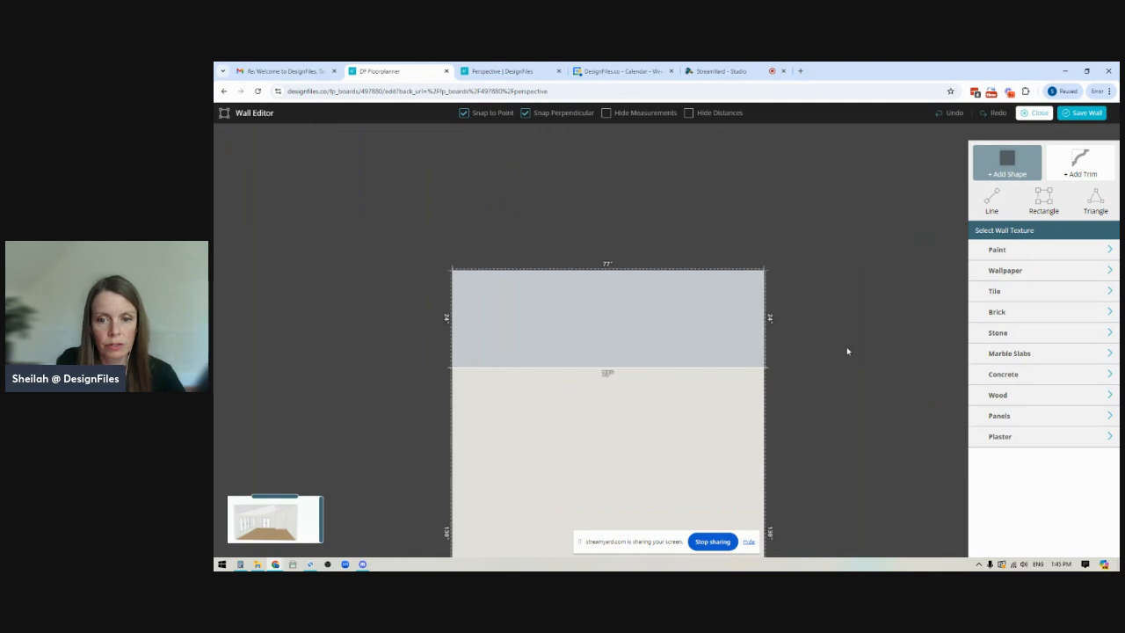
- Paint the rectangle Ultra White, set its extrusion to 183 inches, save the wall, and select the room's floor in the 3D view
click(1000, 254)
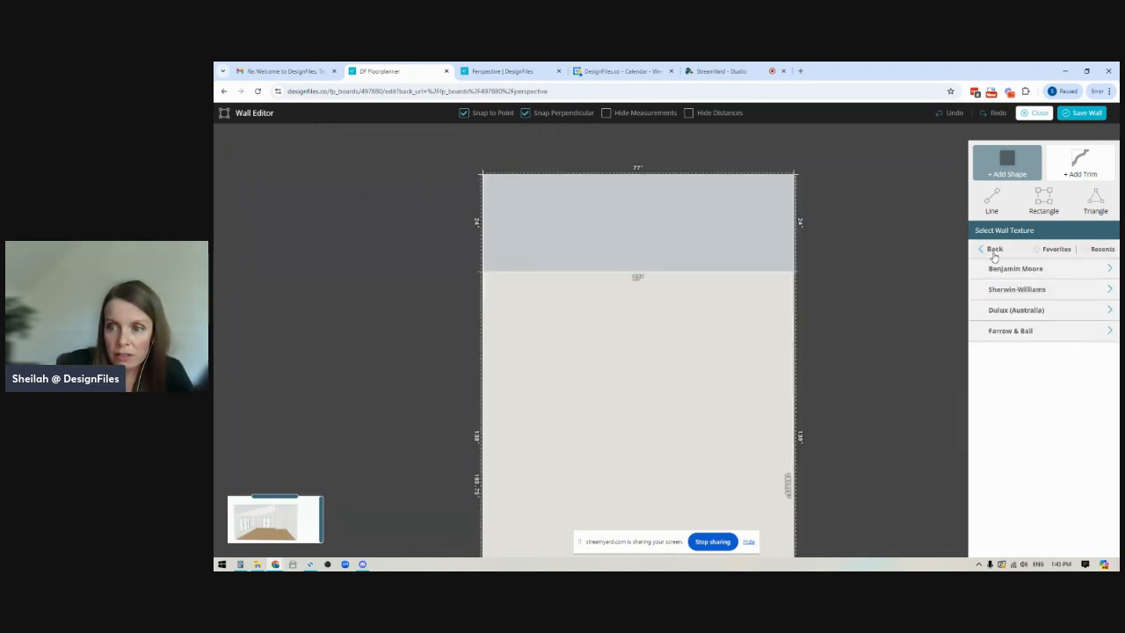
click(1103, 249)
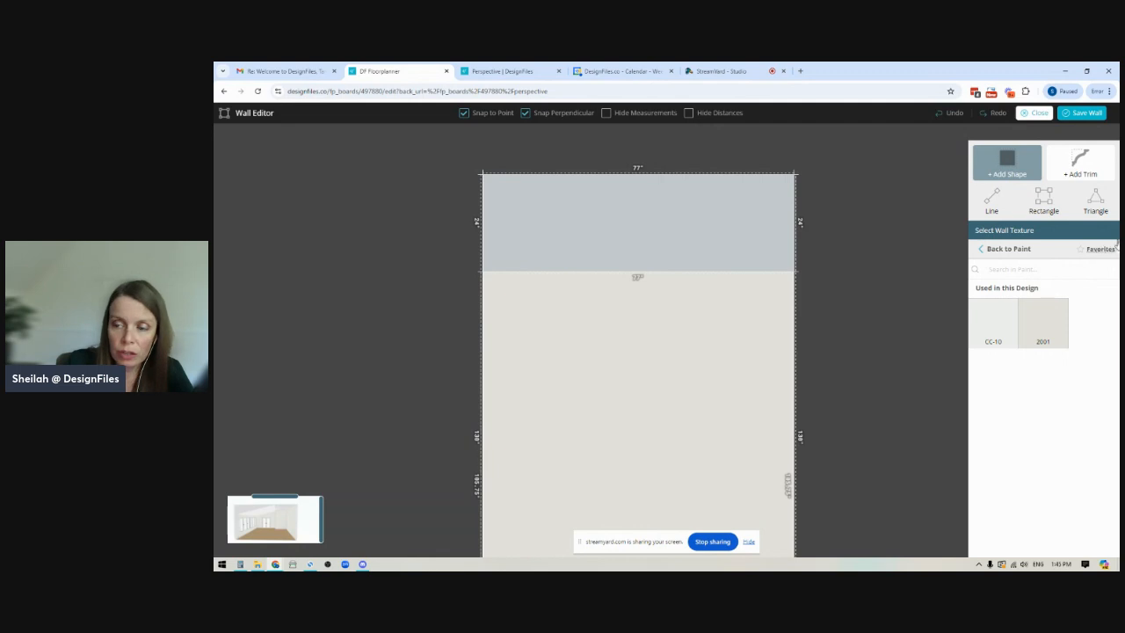
mouse_move(993, 325)
drag(992, 325, 703, 223)
click(1062, 304)
text(183)
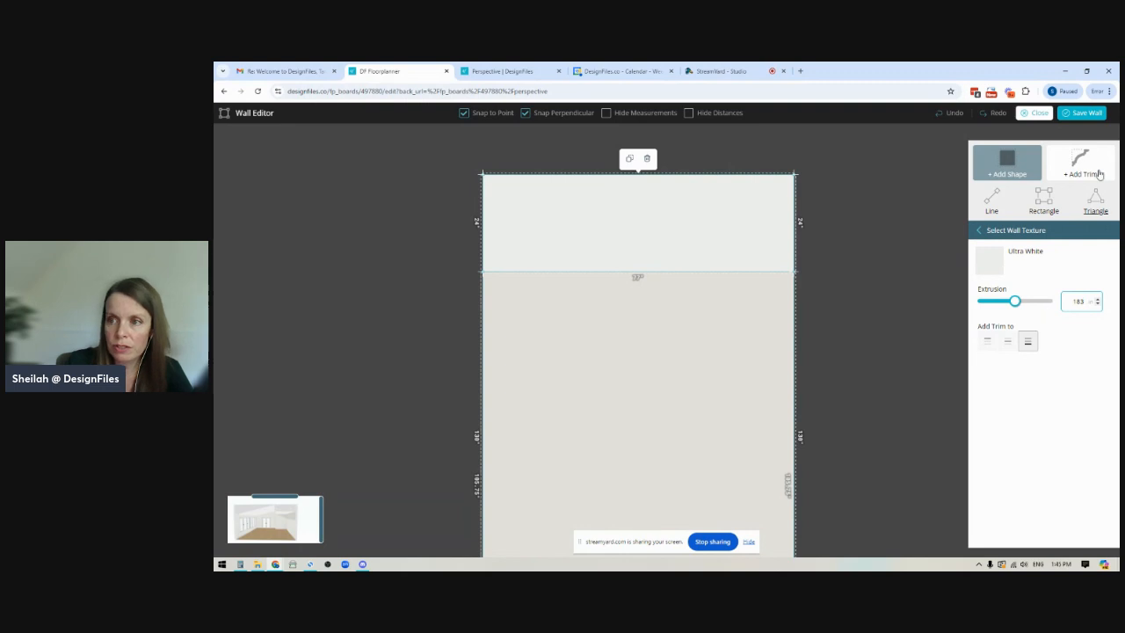
click(1084, 115)
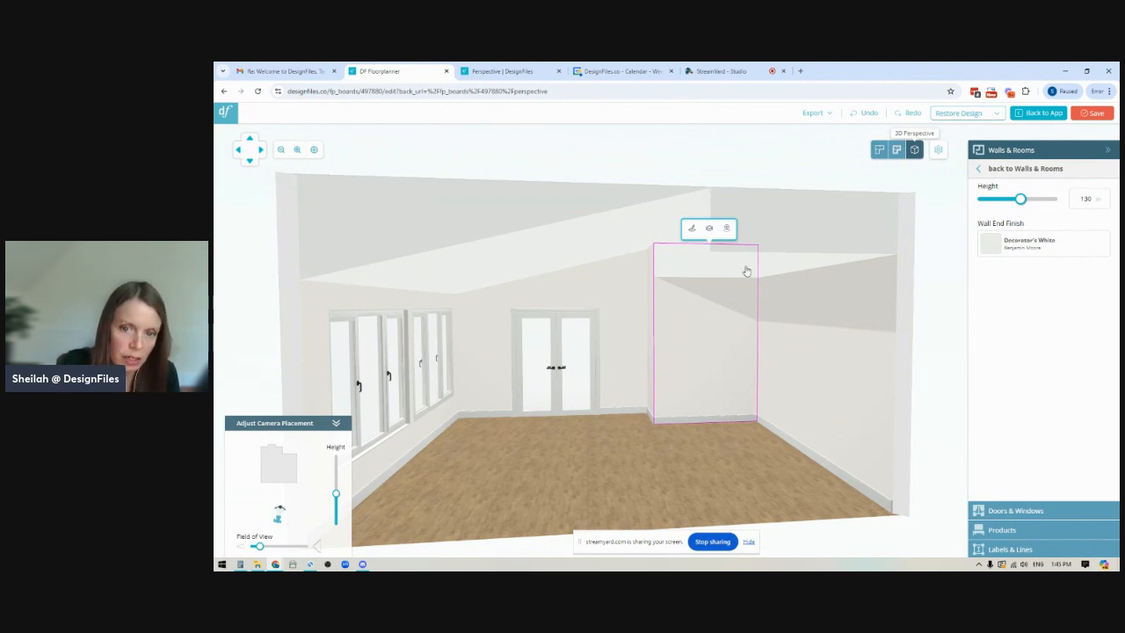
click(626, 466)
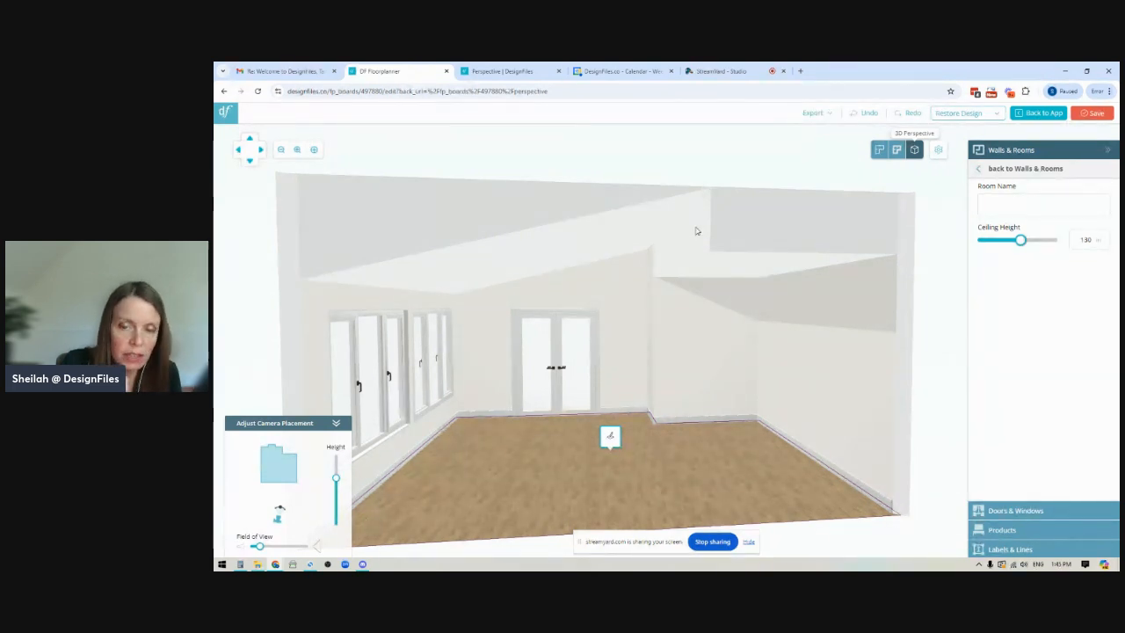
- Edit the 77-inch recessed wall's surface again and draw a full-height strip about 2.25 inches wide along the left edge of its 24-inch top band
drag(645, 473, 721, 449)
click(724, 329)
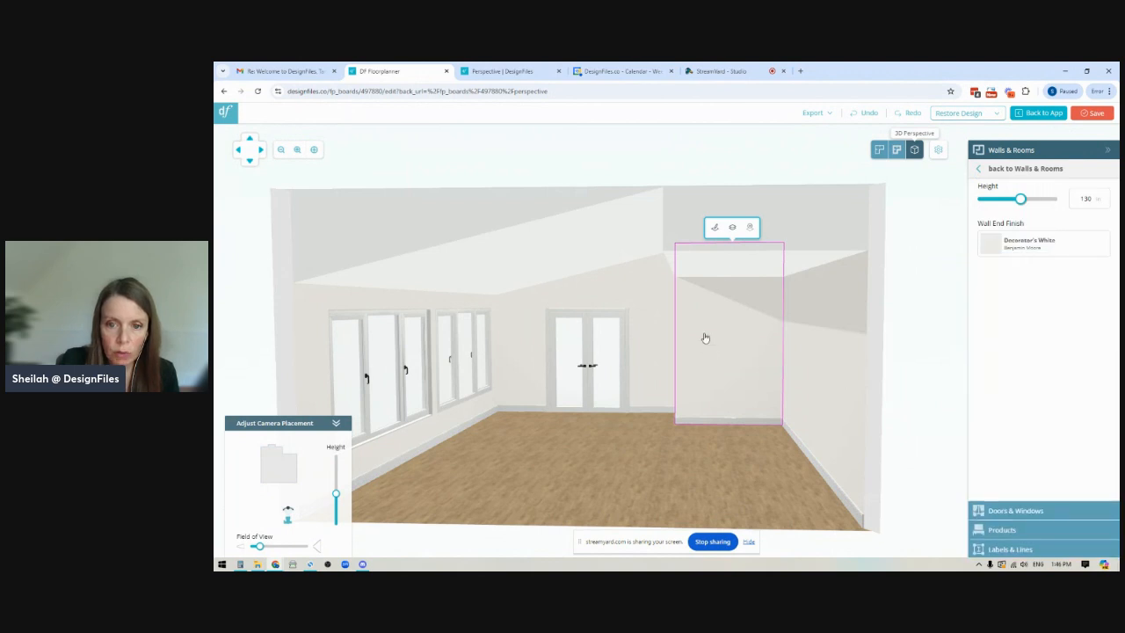
click(715, 226)
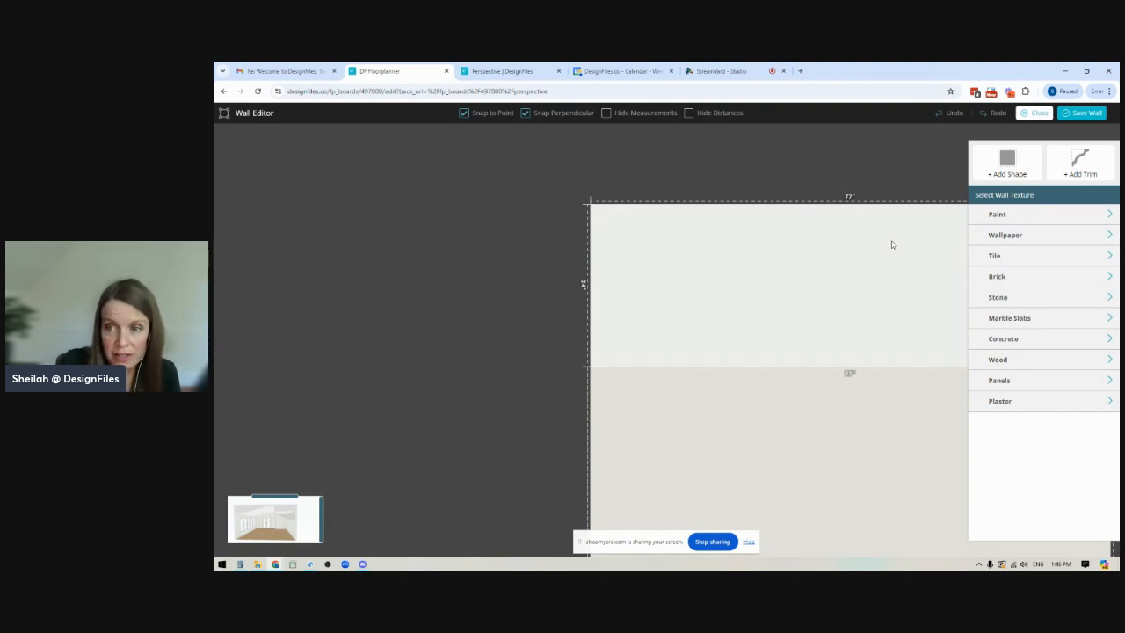
click(1011, 167)
click(1045, 200)
drag(594, 238, 605, 370)
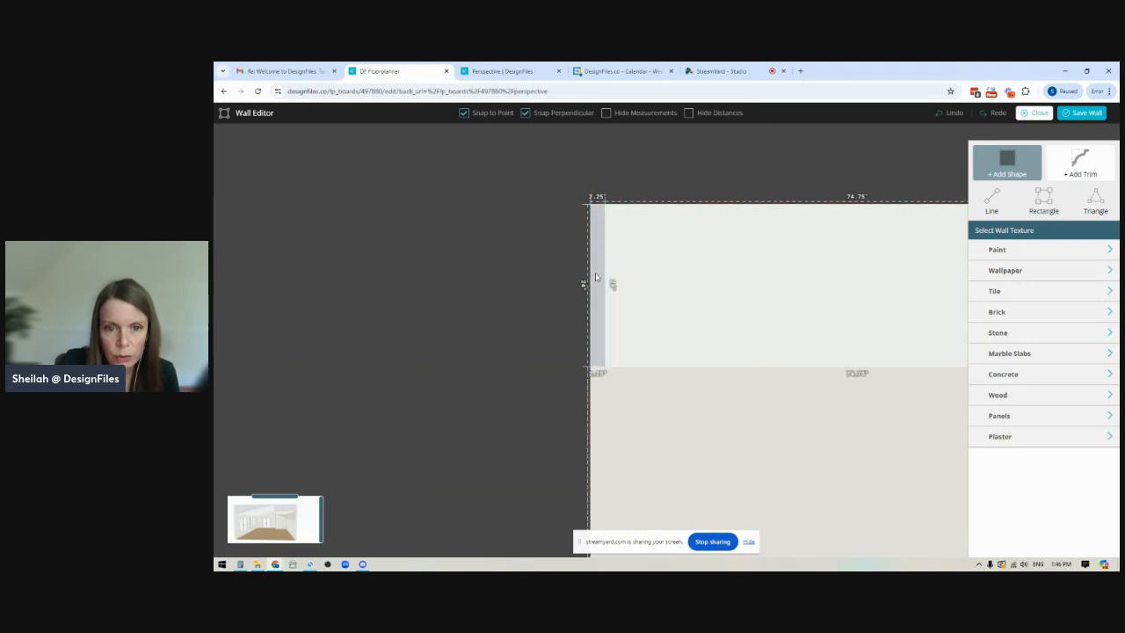
- Paint the narrow strip Strong White from the recently used colours and set its extrusion to 183 inches
click(1010, 254)
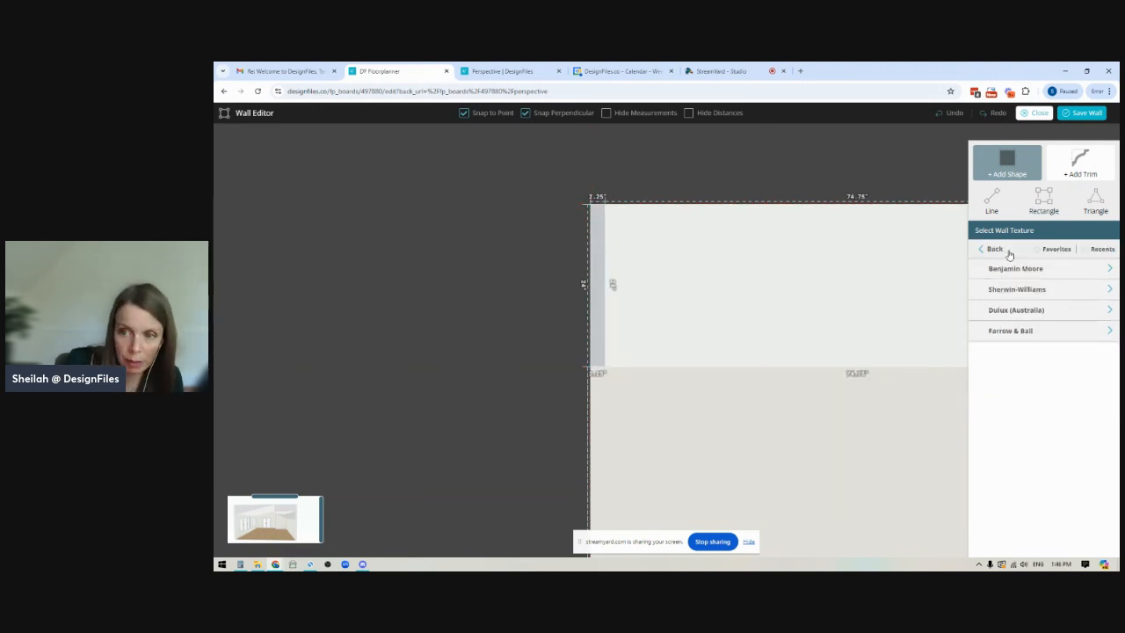
click(1102, 249)
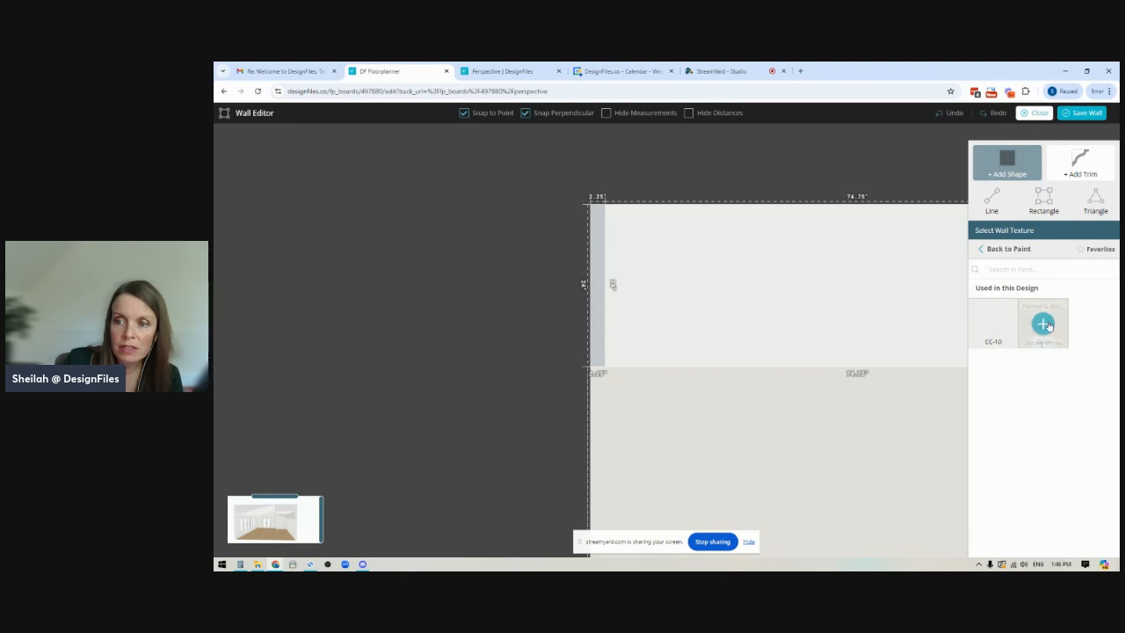
mouse_move(1042, 325)
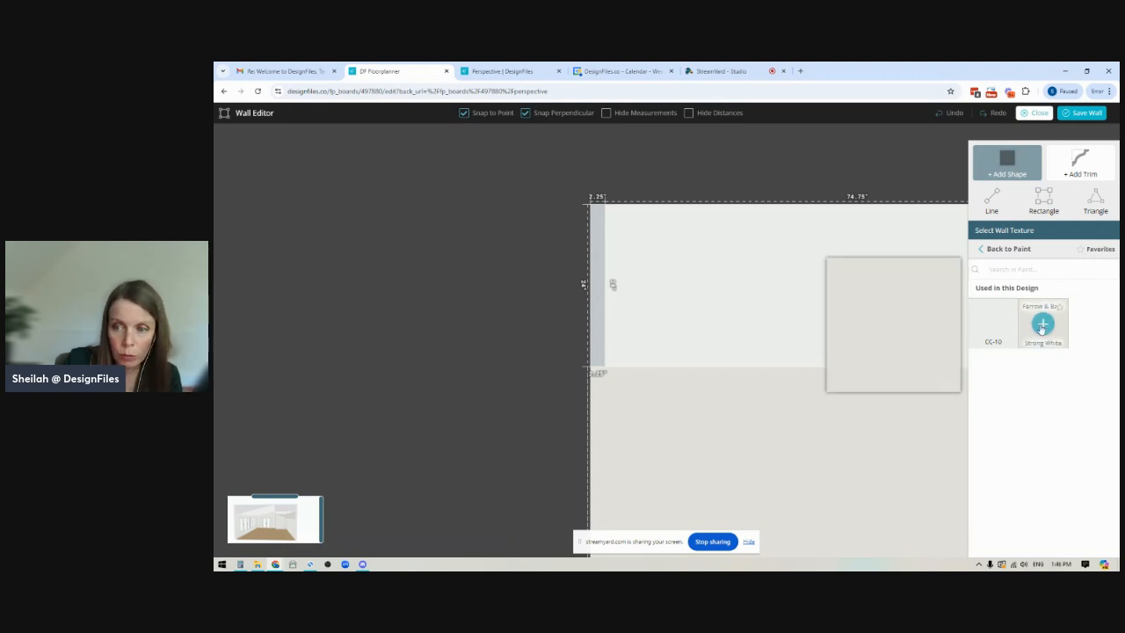
click(598, 256)
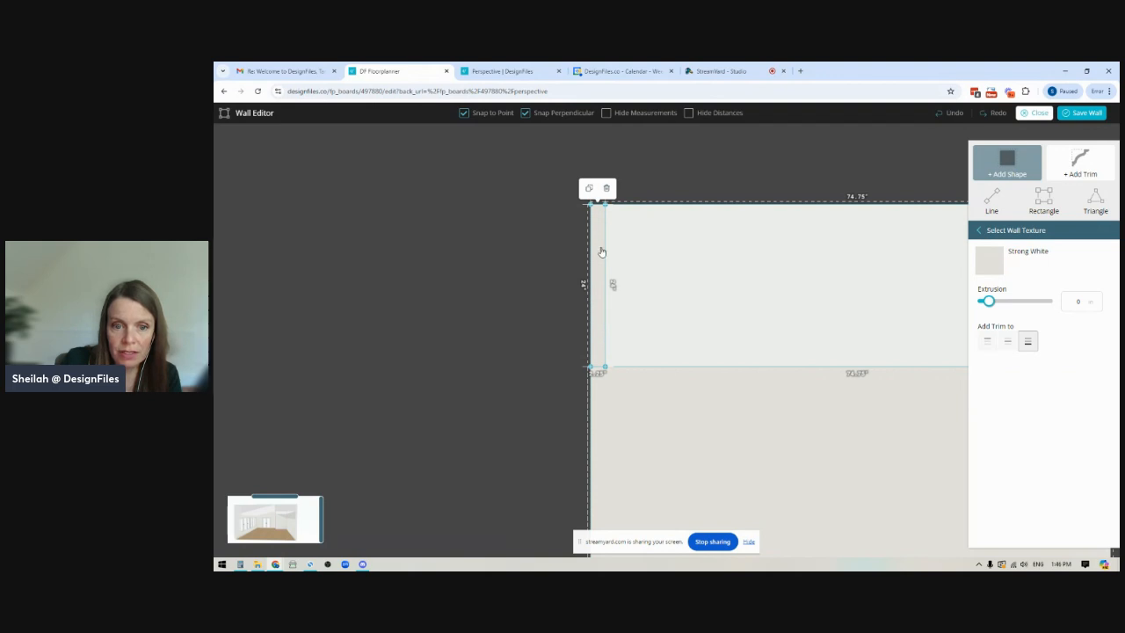
drag(323, 517, 596, 430)
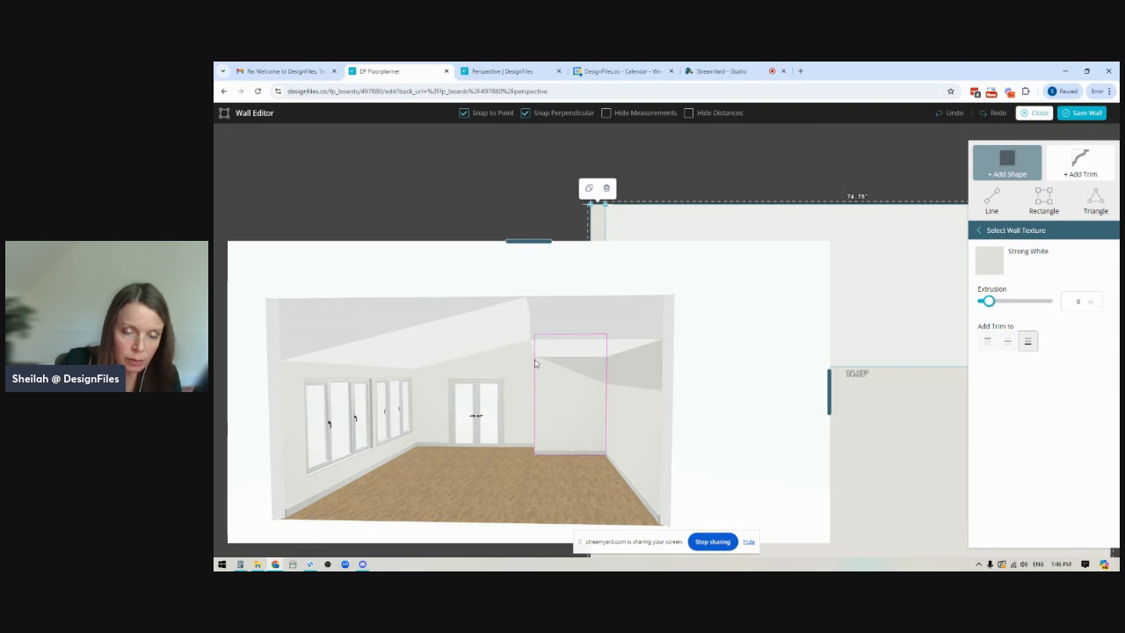
drag(1084, 304, 1062, 303)
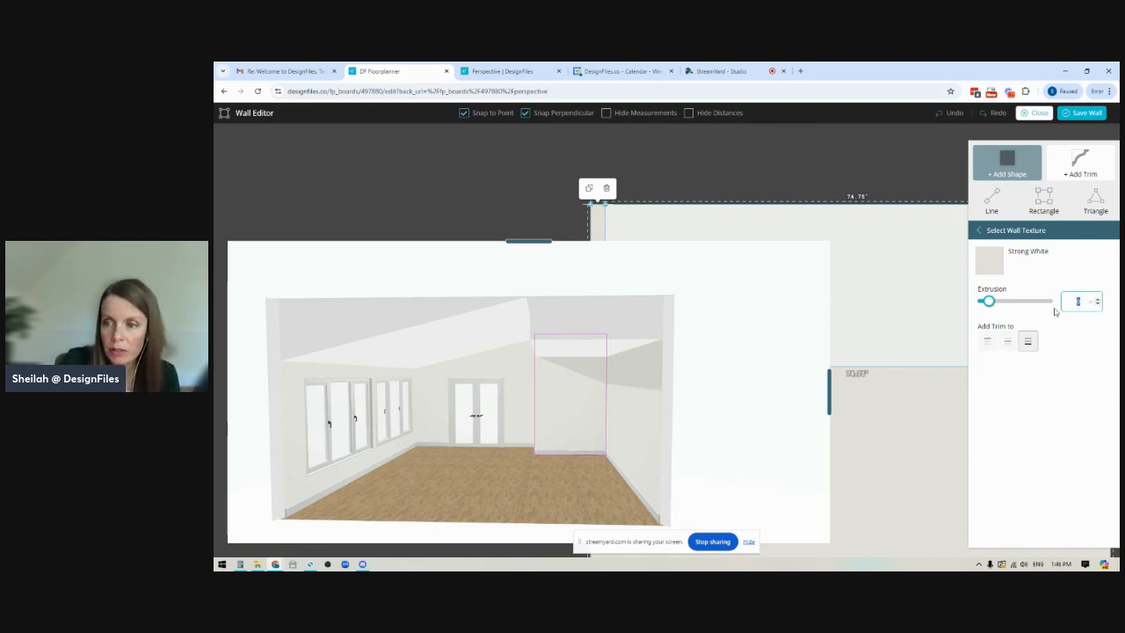
text(18.5)
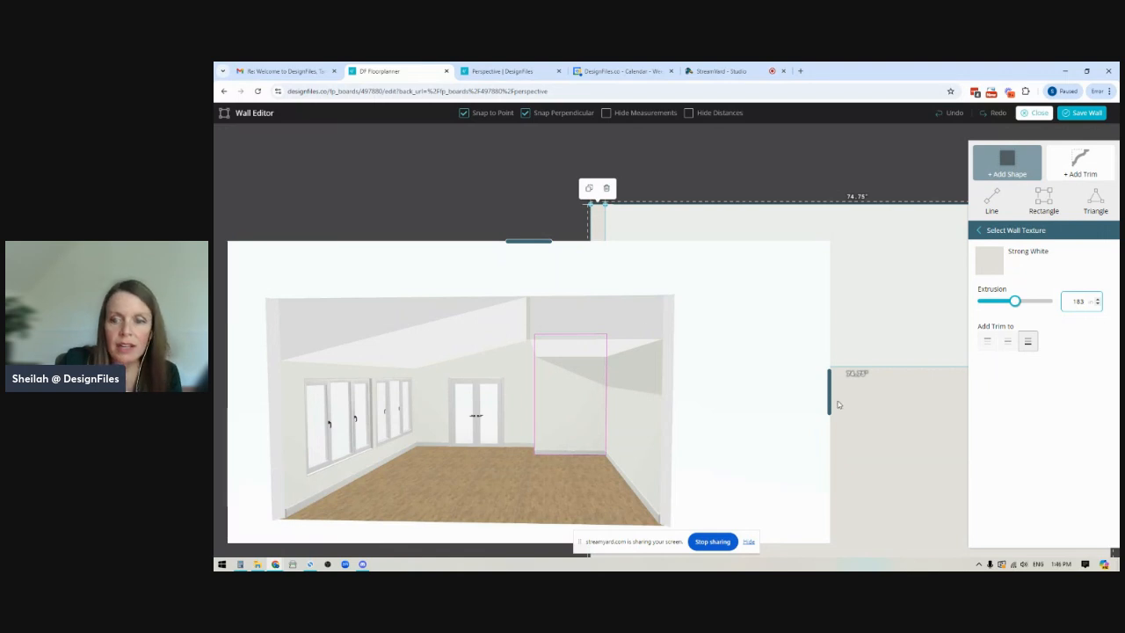
drag(828, 404, 532, 401)
- Narrow the strip until the adjoining band is 76.5 inches wide, save the wall, and view the result in the 3D room
scroll(514, 406, up, 4)
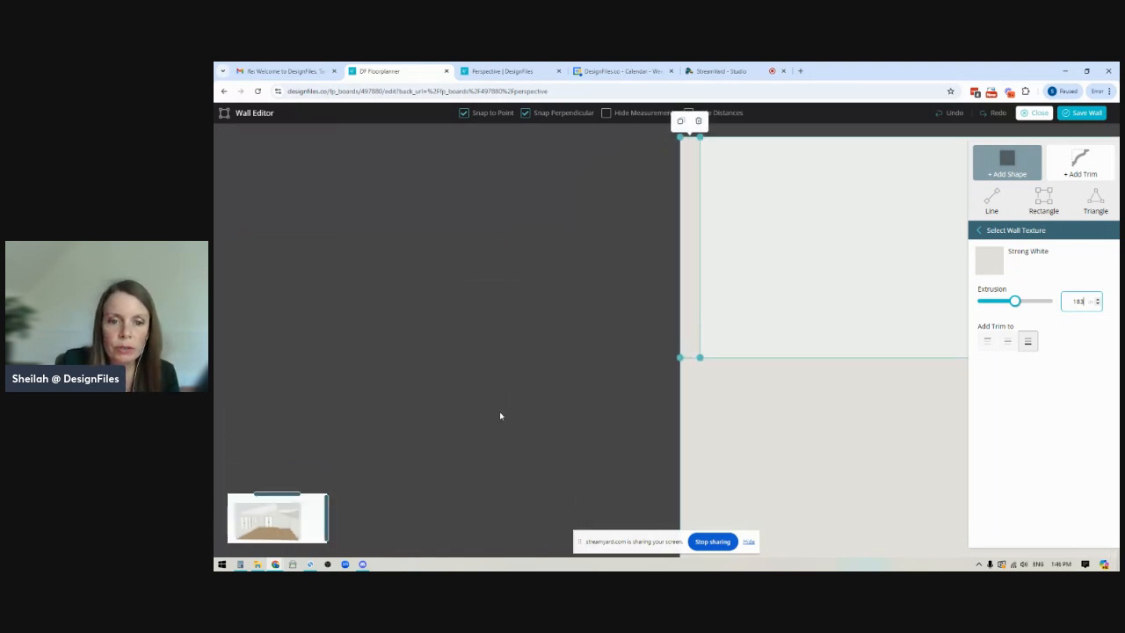
drag(683, 249, 395, 342)
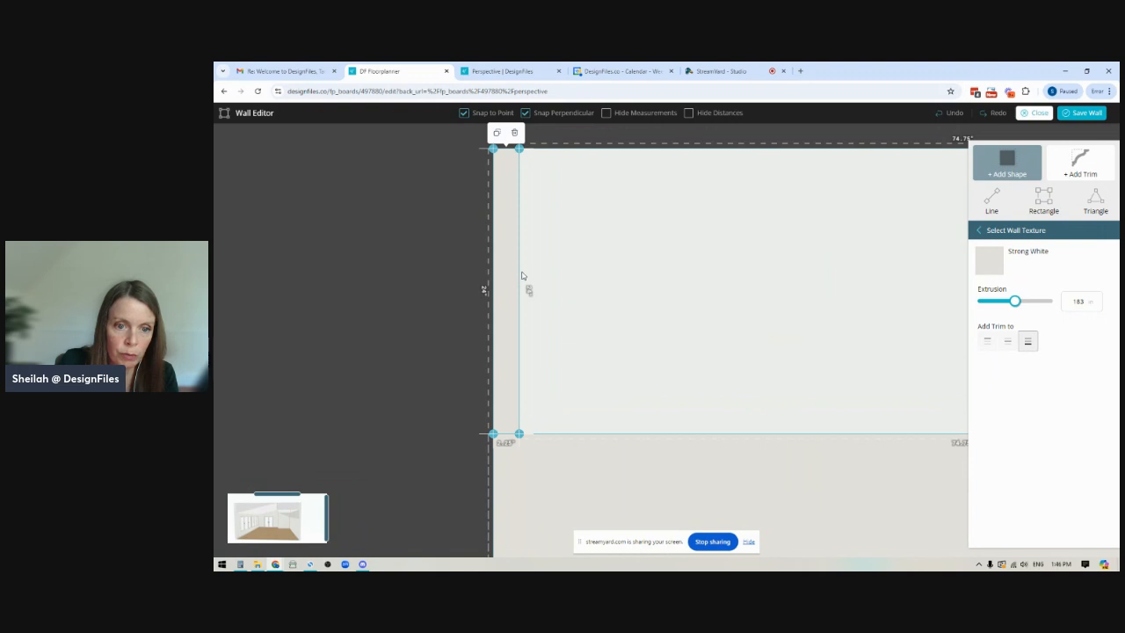
drag(519, 275, 495, 274)
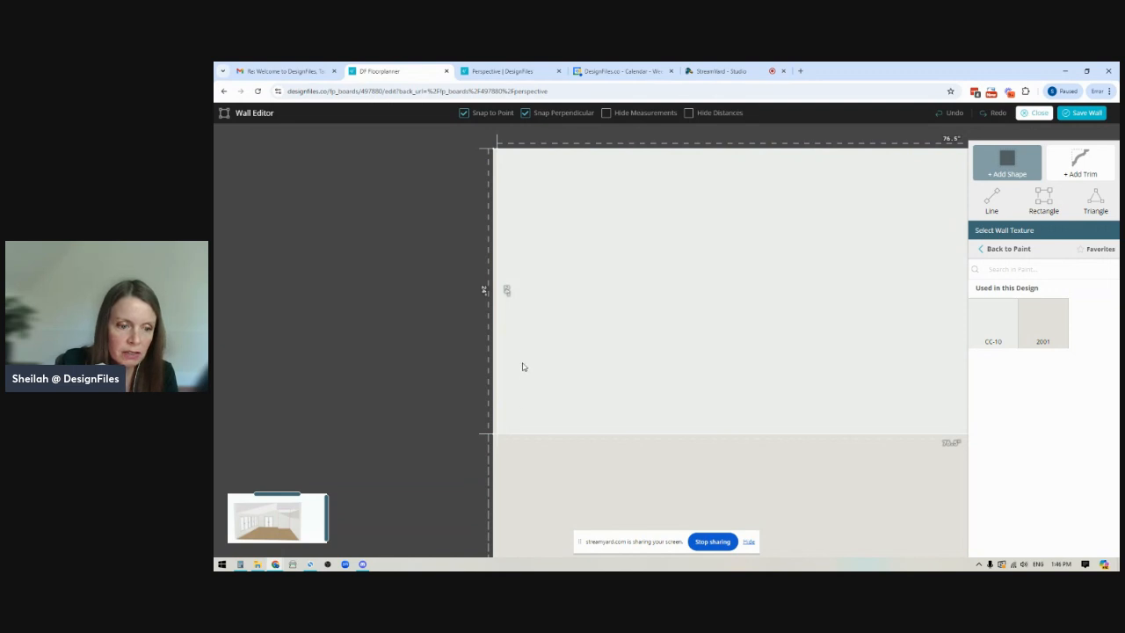
click(1083, 114)
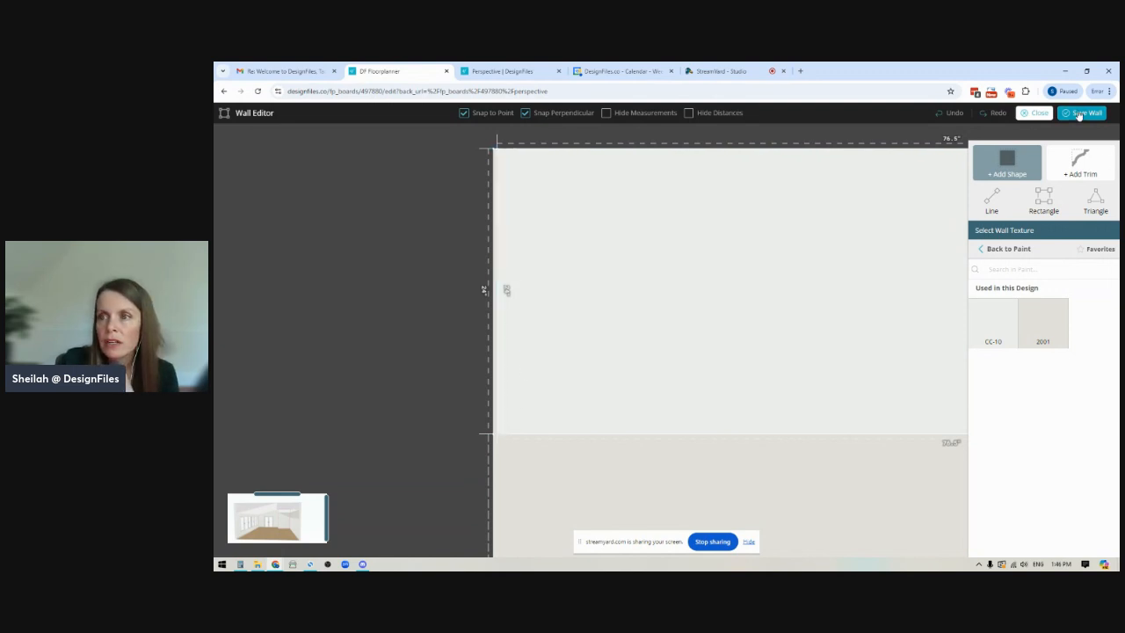
drag(597, 471, 613, 475)
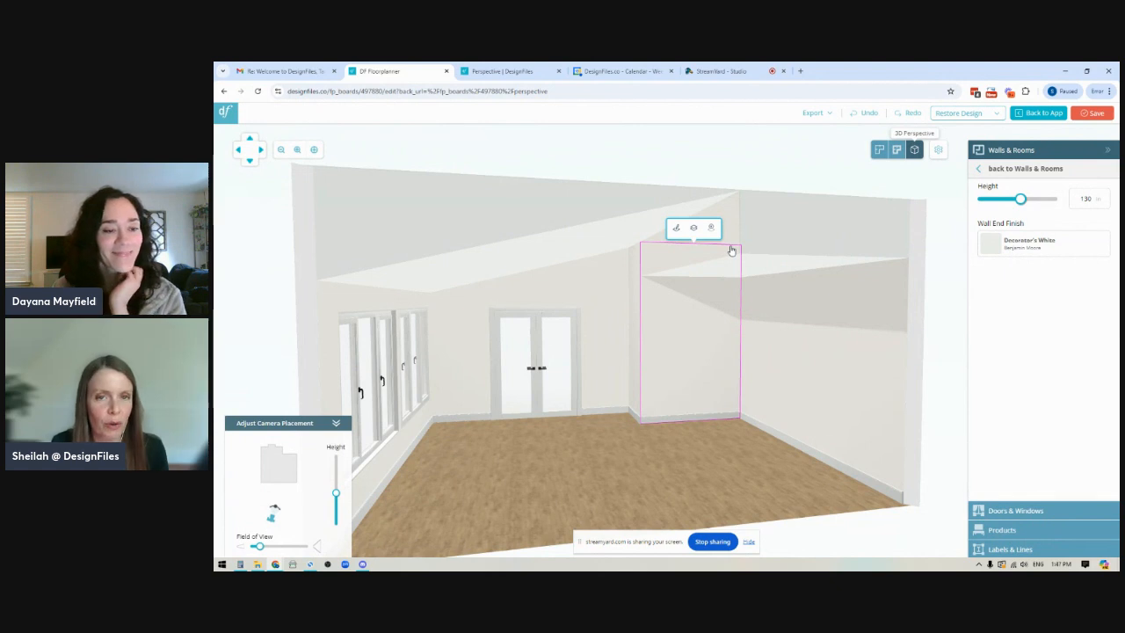
- Open the coffered-ceiling room design for editing, show it in 3D perspective, and edit the back wall's surface
click(713, 543)
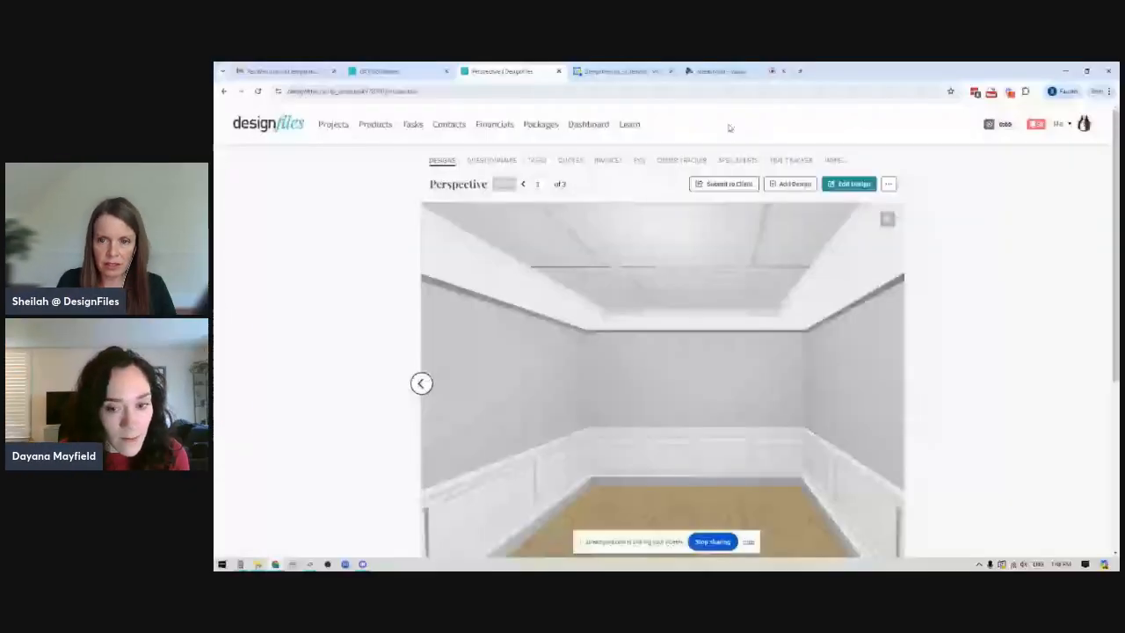
click(853, 184)
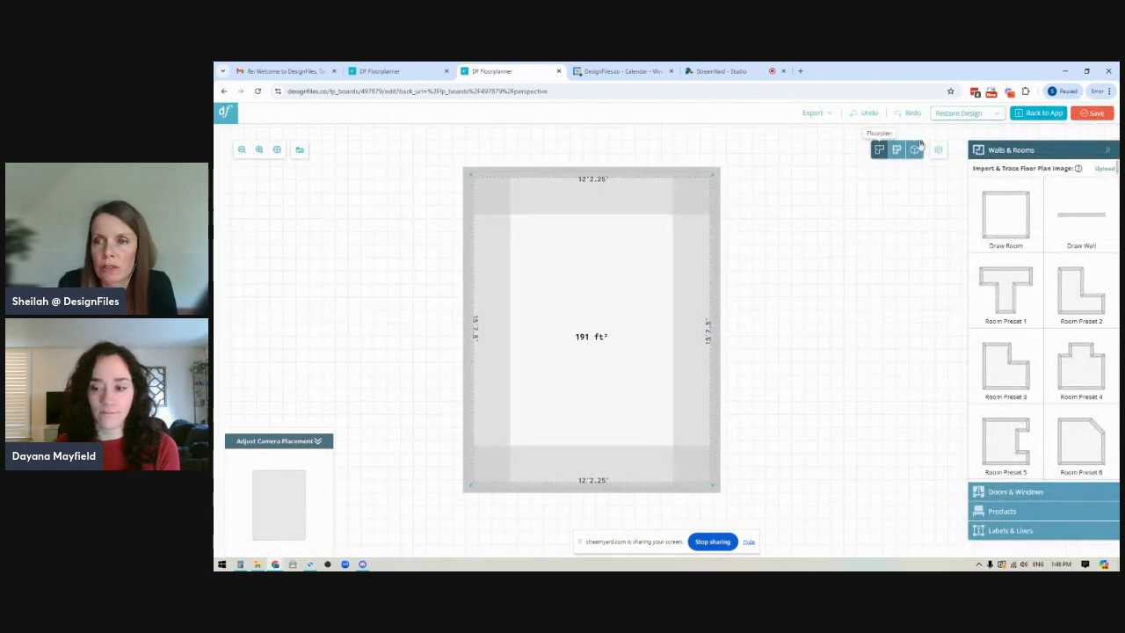
drag(819, 428, 736, 420)
scroll(736, 420, up, 5)
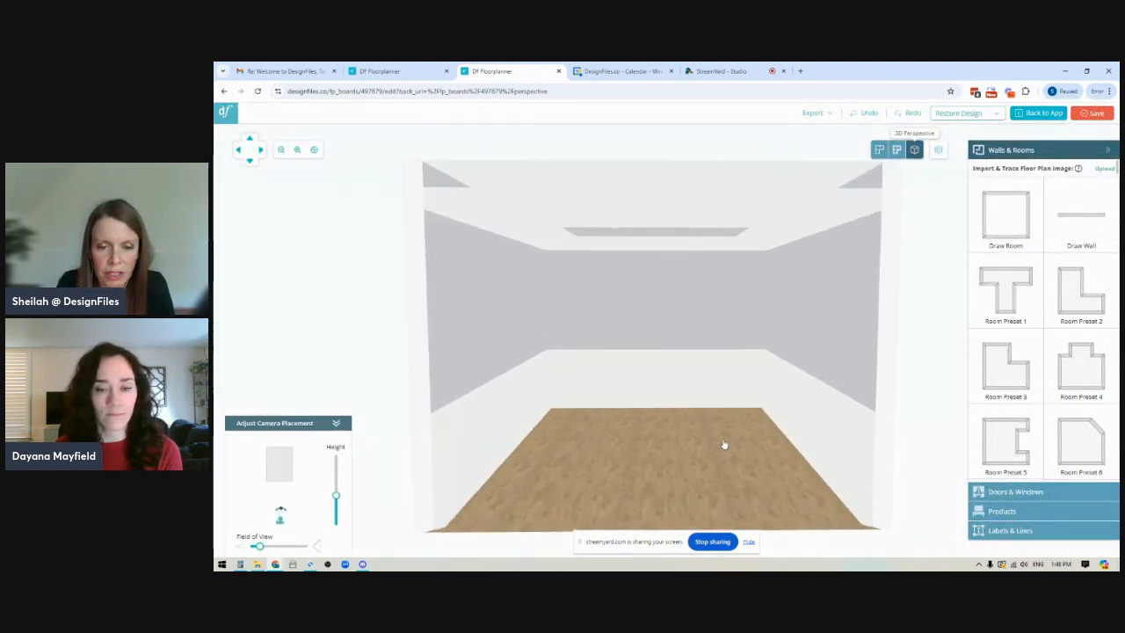
click(651, 316)
click(636, 188)
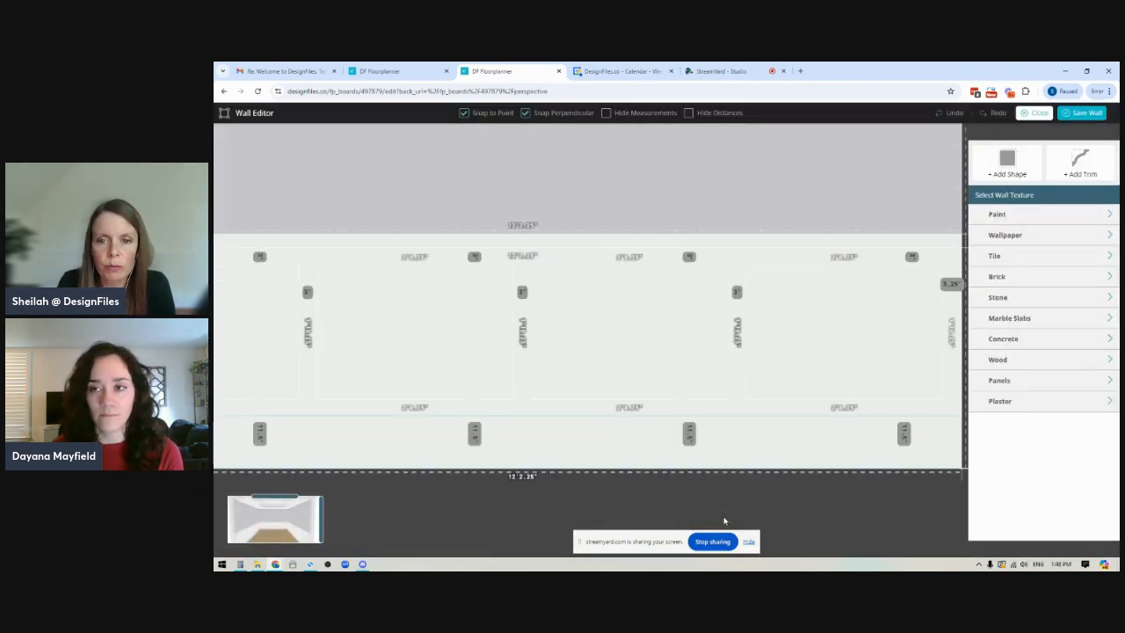
- Examine the settings of a wainscot panel and the baseboard, including the available baseboard profiles and trim finishes
click(816, 334)
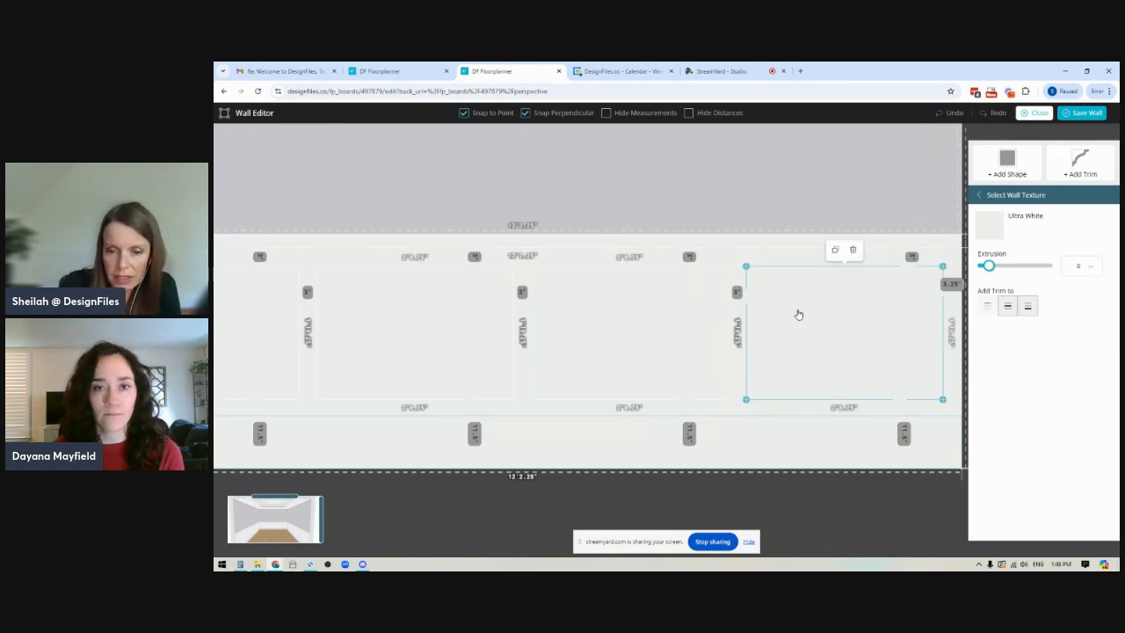
click(791, 442)
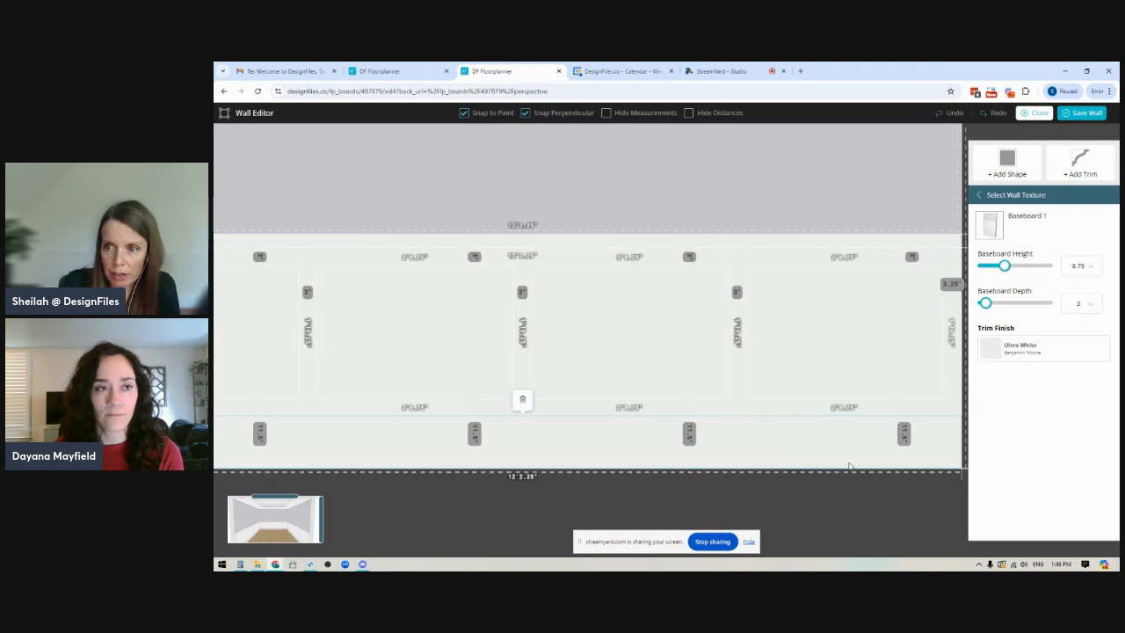
click(1085, 159)
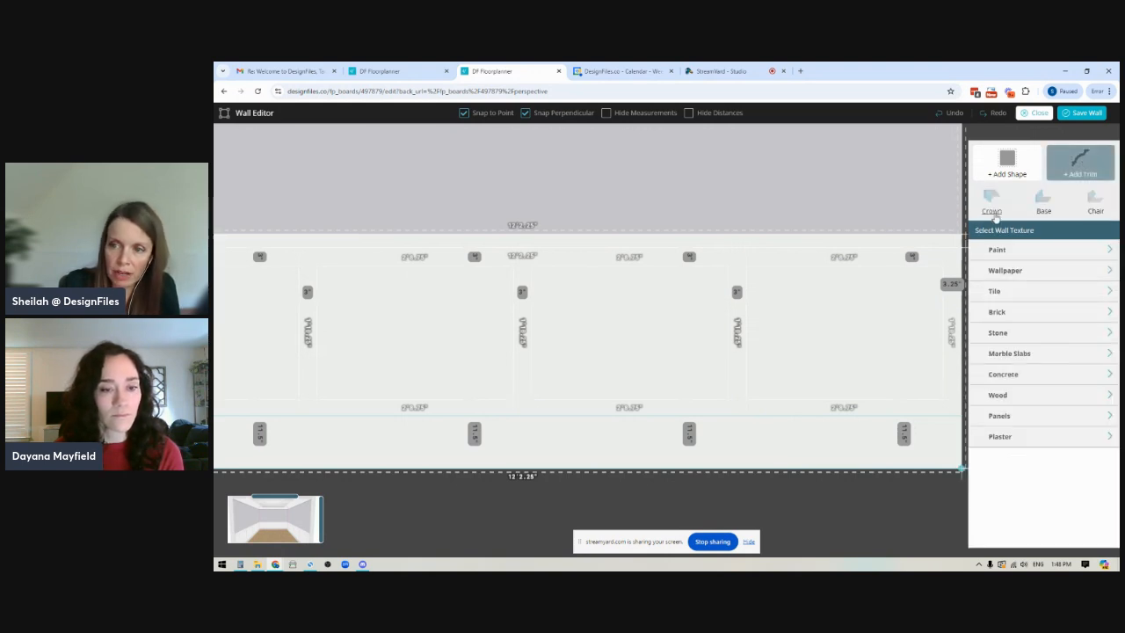
click(1045, 210)
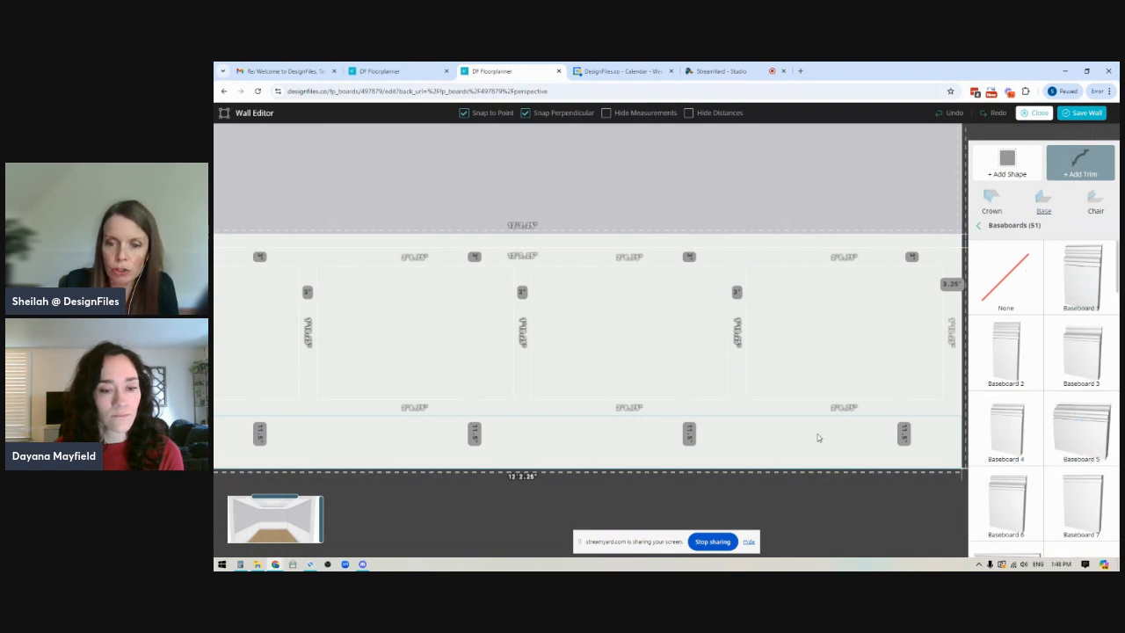
click(766, 452)
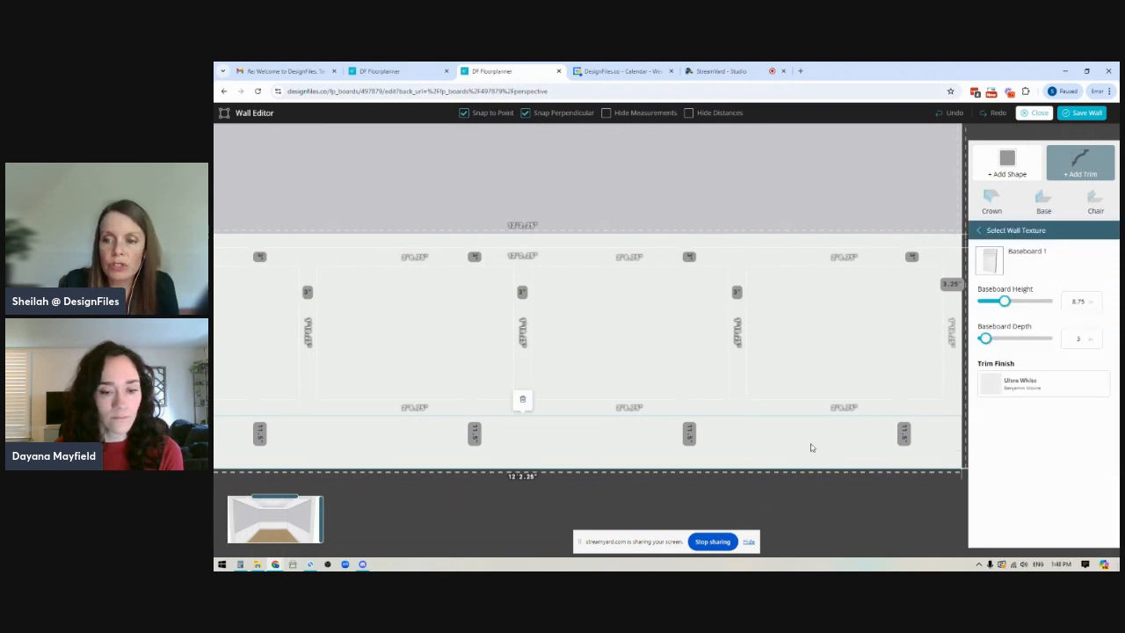
click(1096, 385)
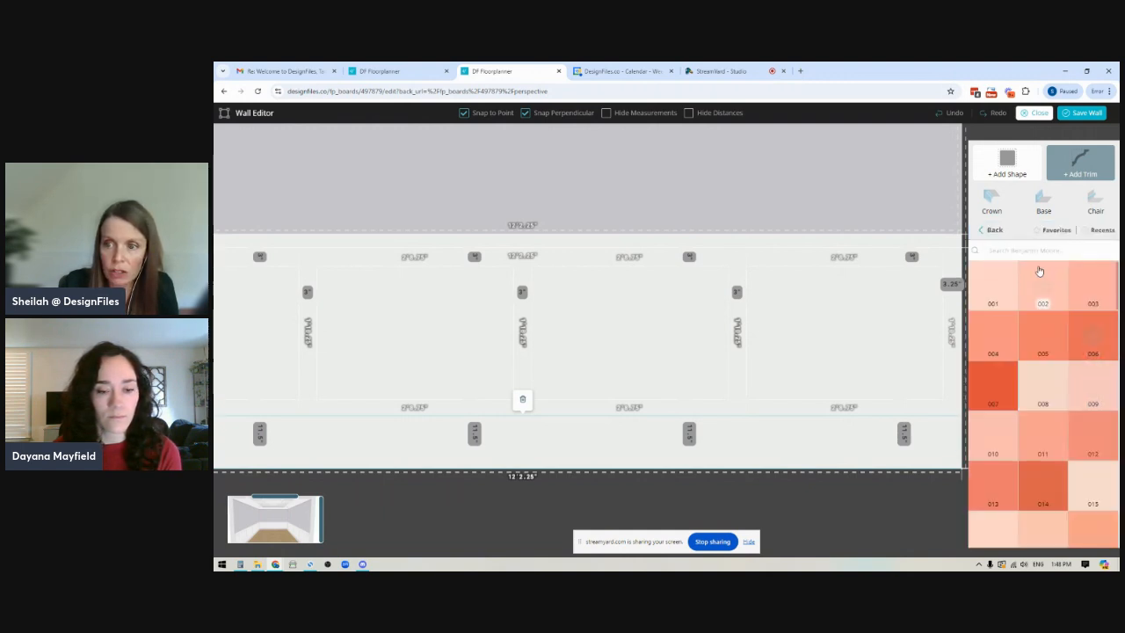
click(993, 231)
click(994, 232)
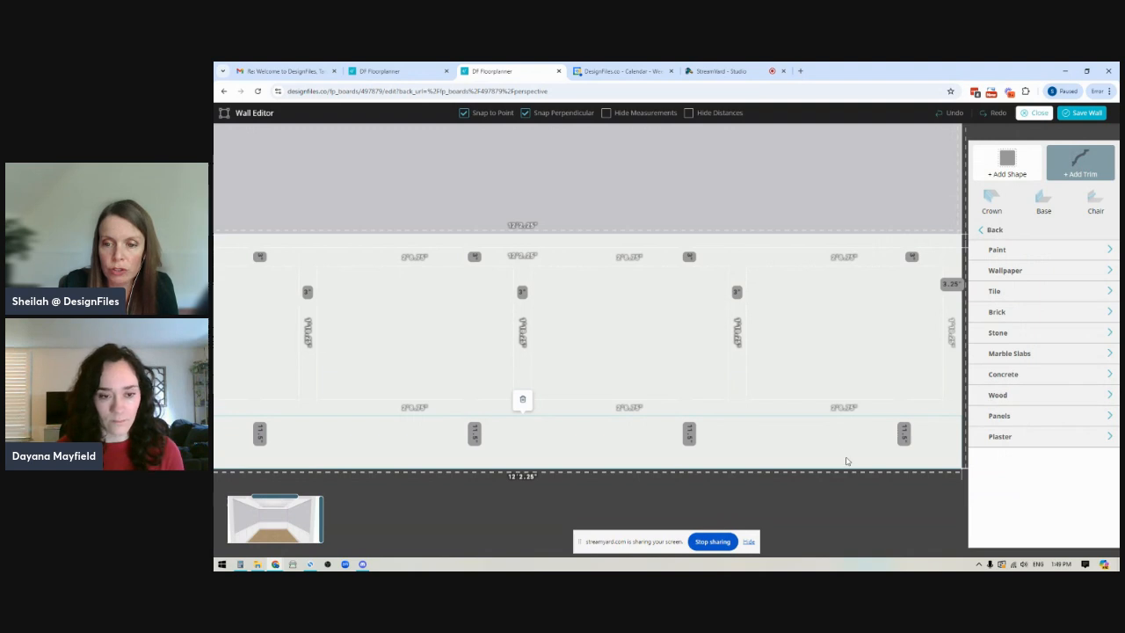
- Check the extrusion settings of the wainscot's top rail, its backing rectangle and the inset panels
click(858, 241)
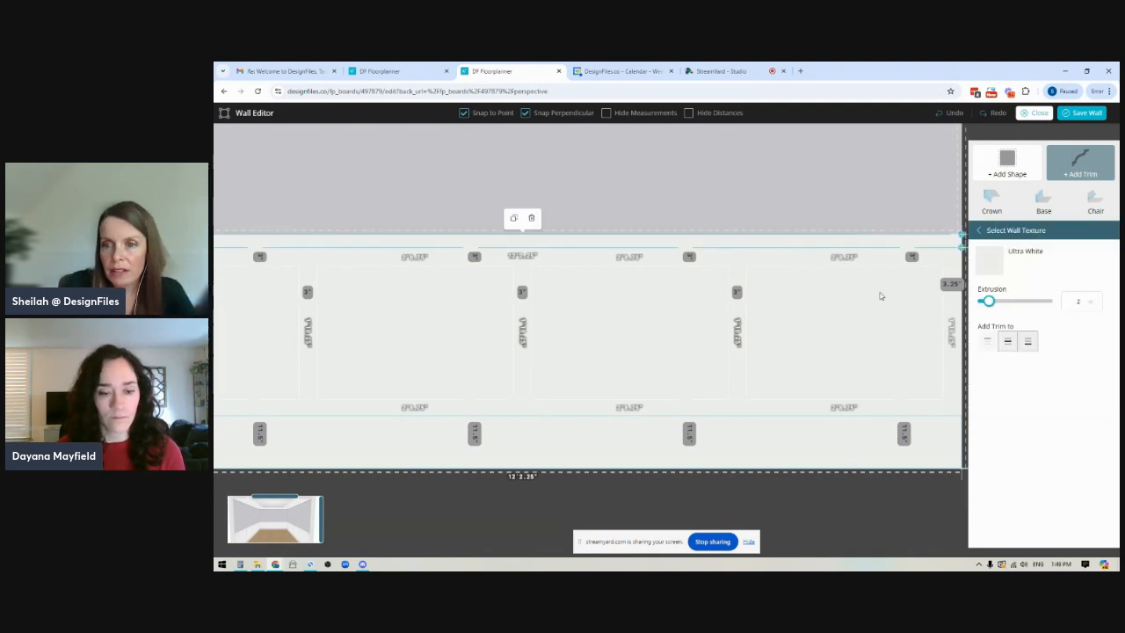
scroll(806, 513, down, 2)
drag(846, 534, 820, 482)
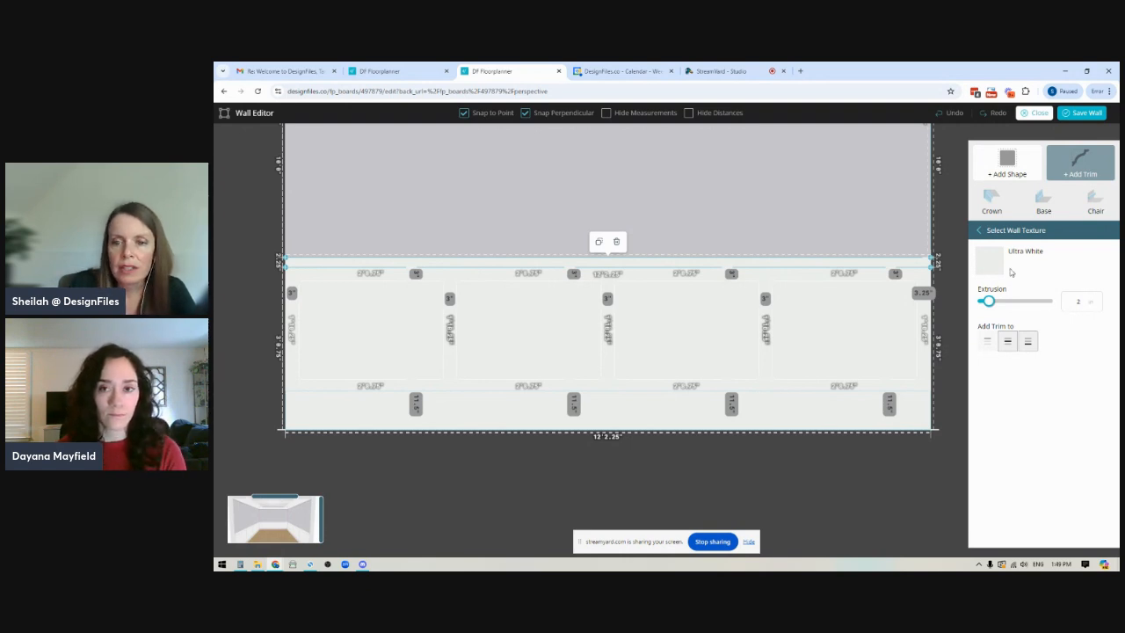
click(794, 277)
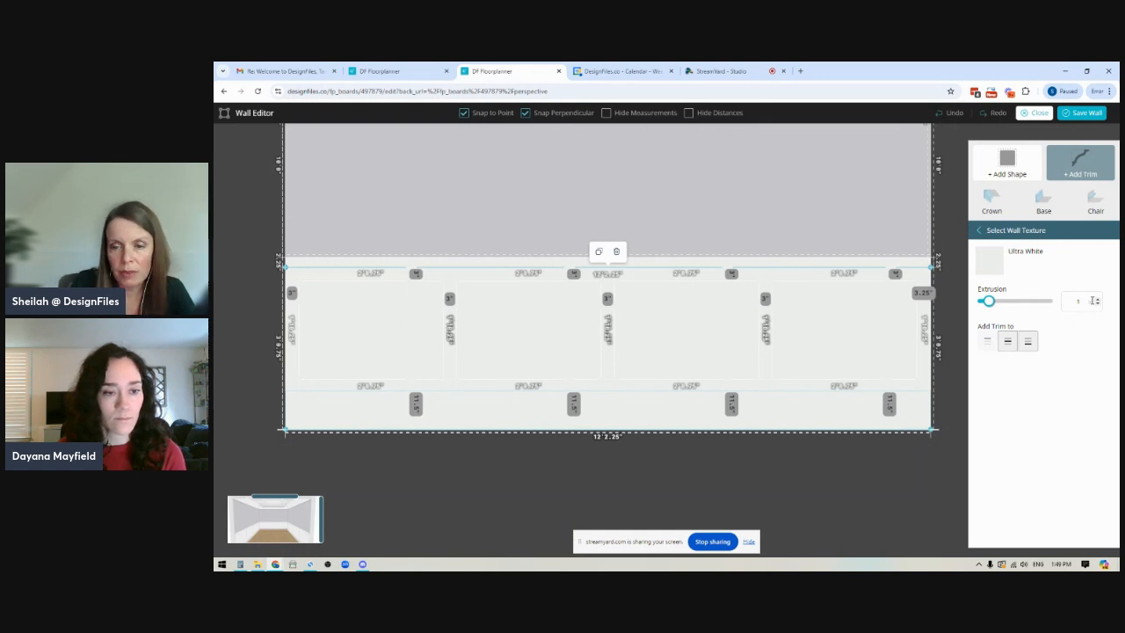
click(819, 307)
click(664, 314)
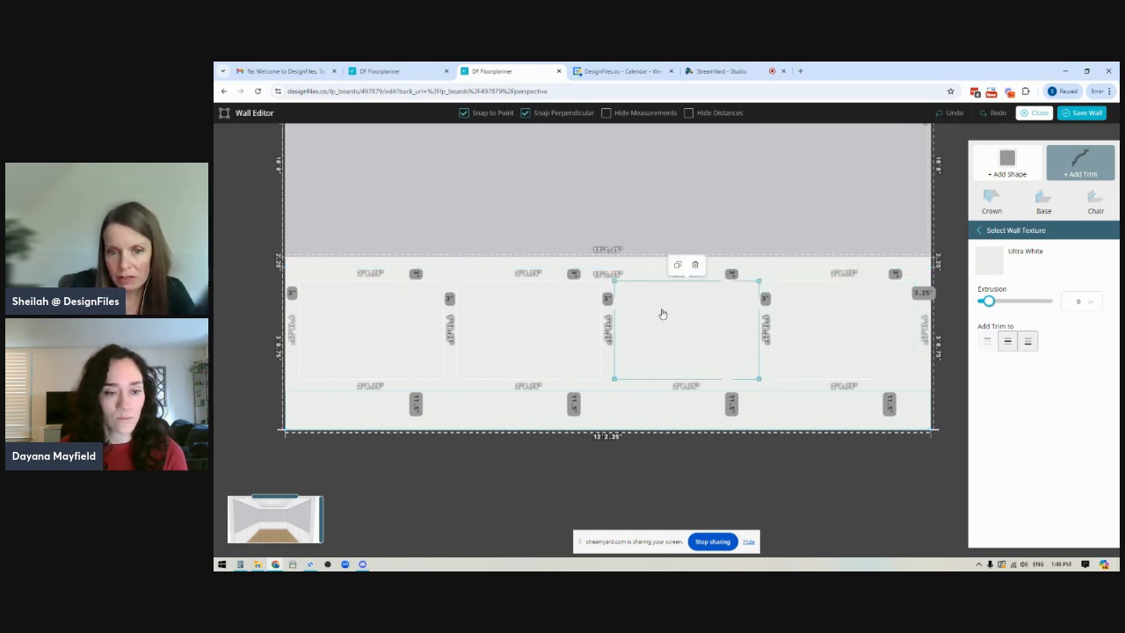
click(548, 301)
click(349, 323)
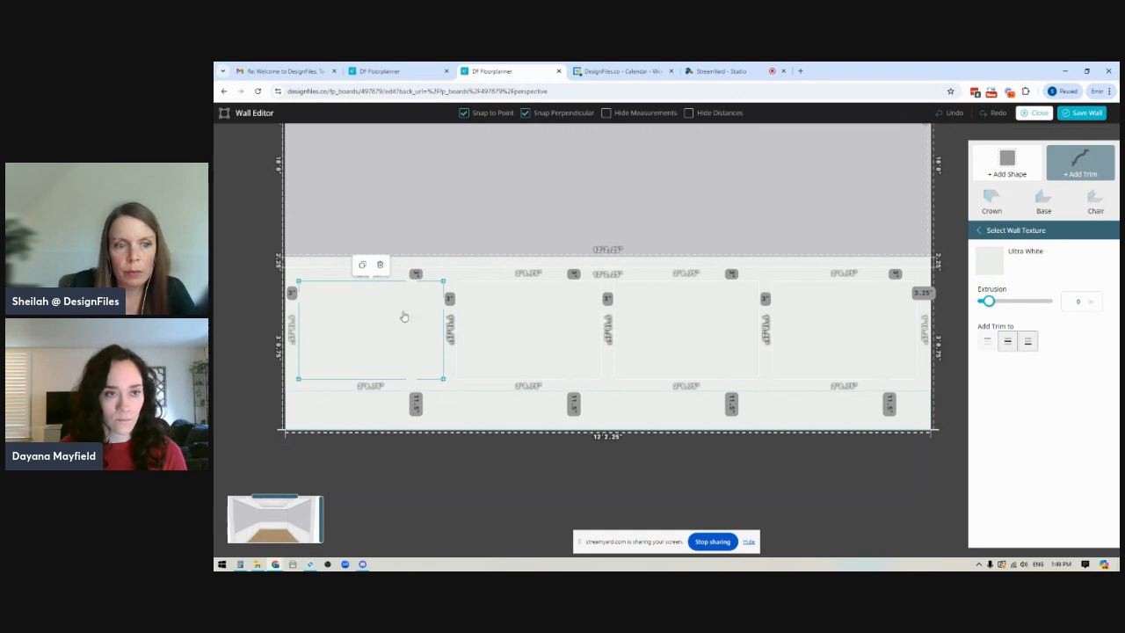
- Compare the inset panels' extrusion with that of the wainscot backing, then save the wall and return to the 3D room
click(521, 324)
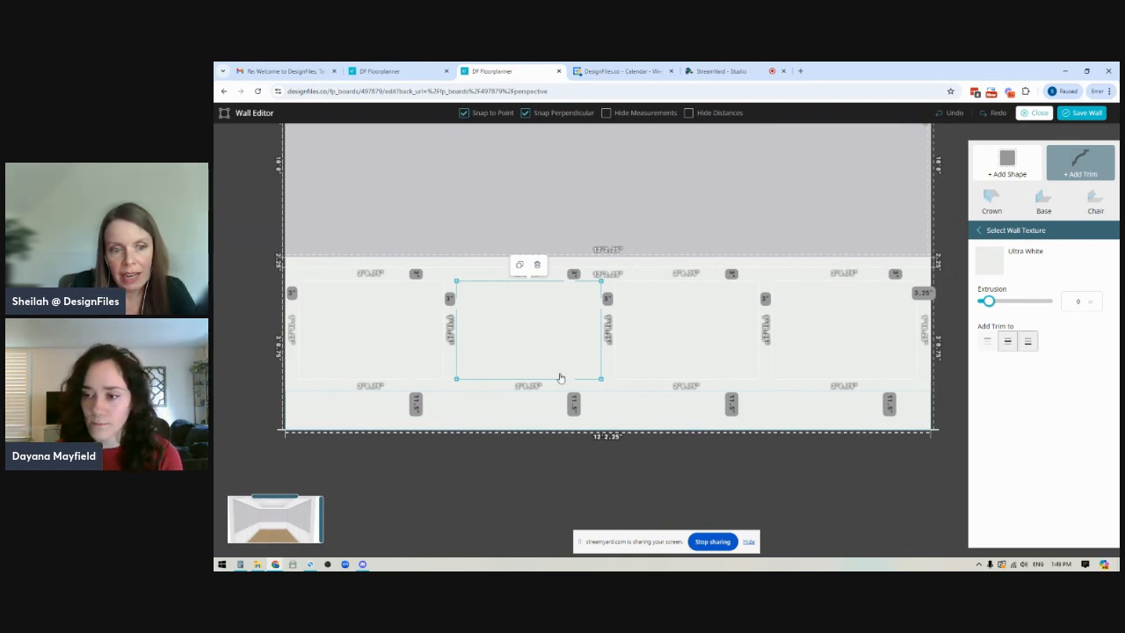
click(361, 314)
click(497, 319)
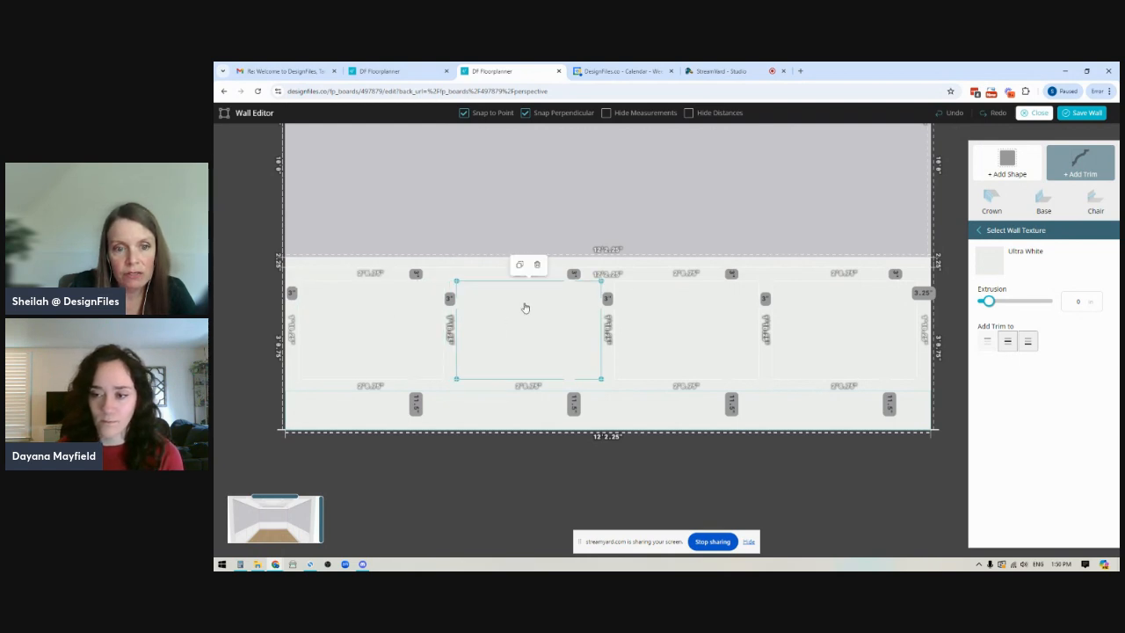
click(661, 313)
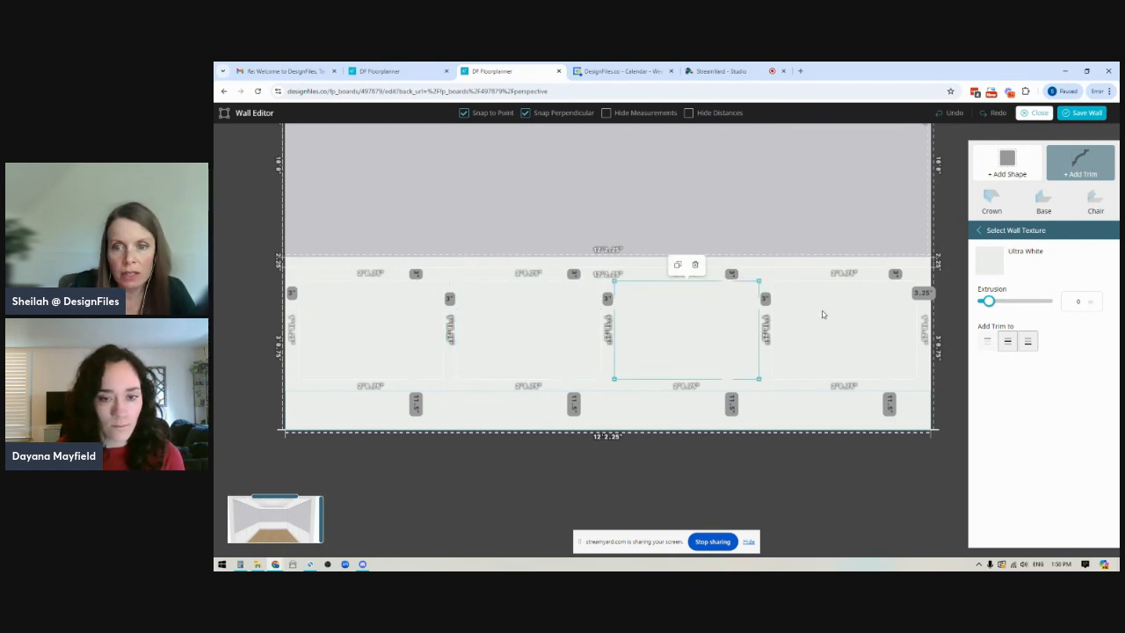
click(823, 314)
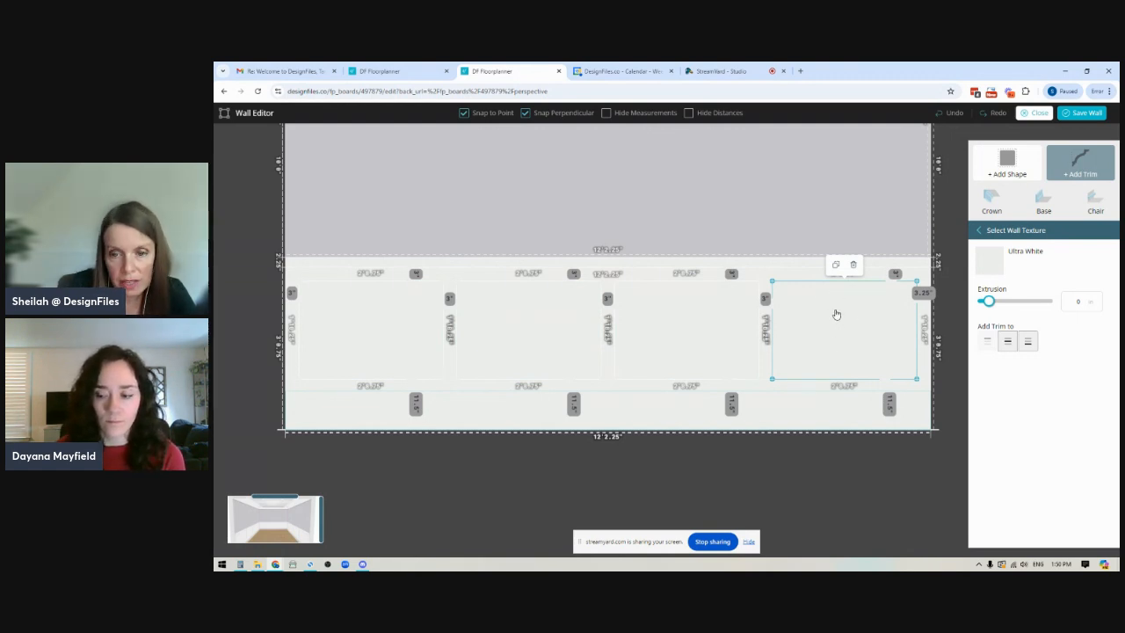
click(778, 275)
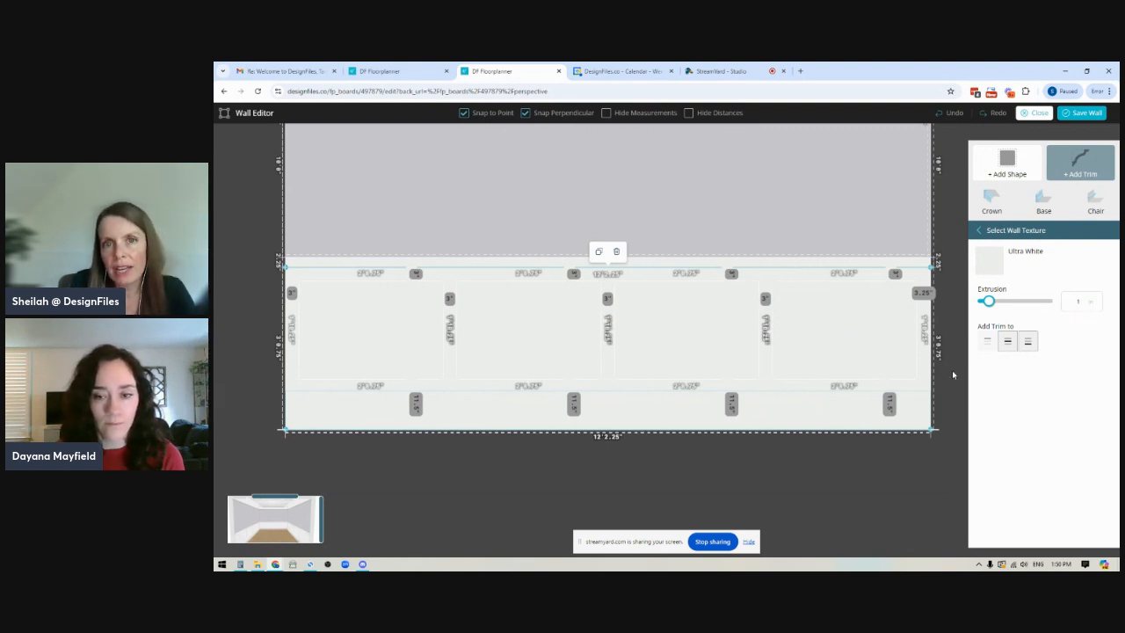
click(1085, 113)
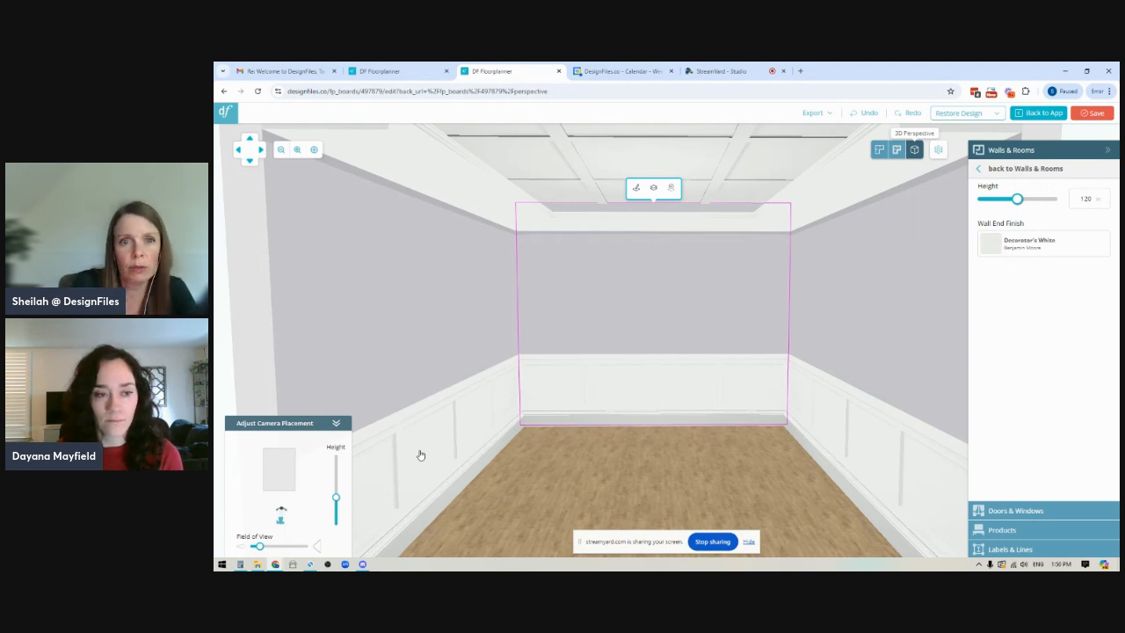
click(713, 542)
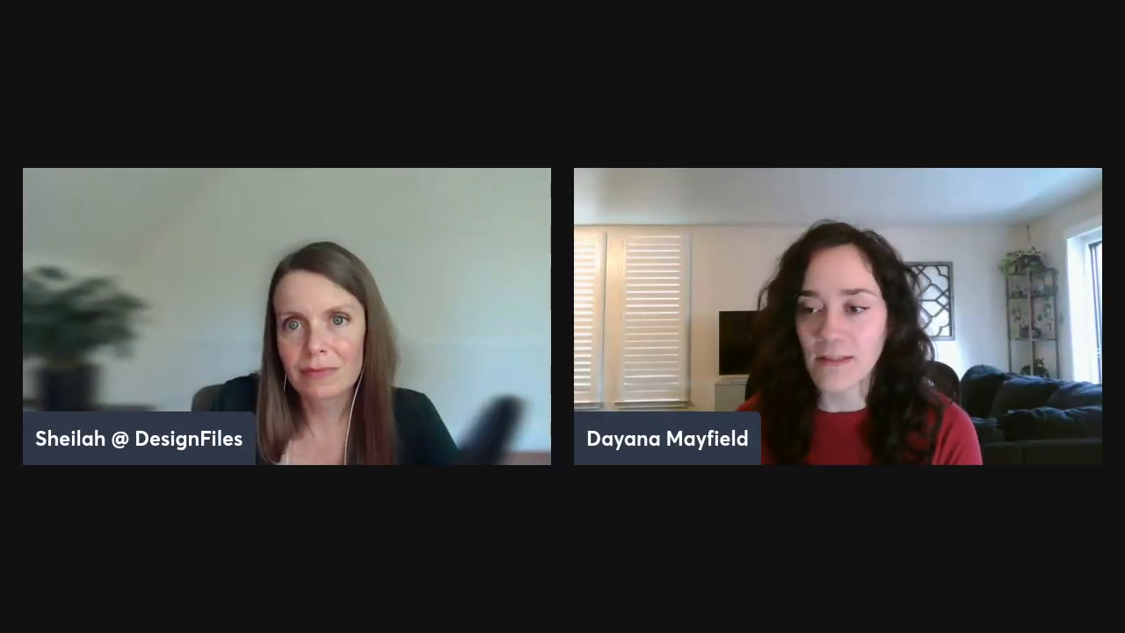